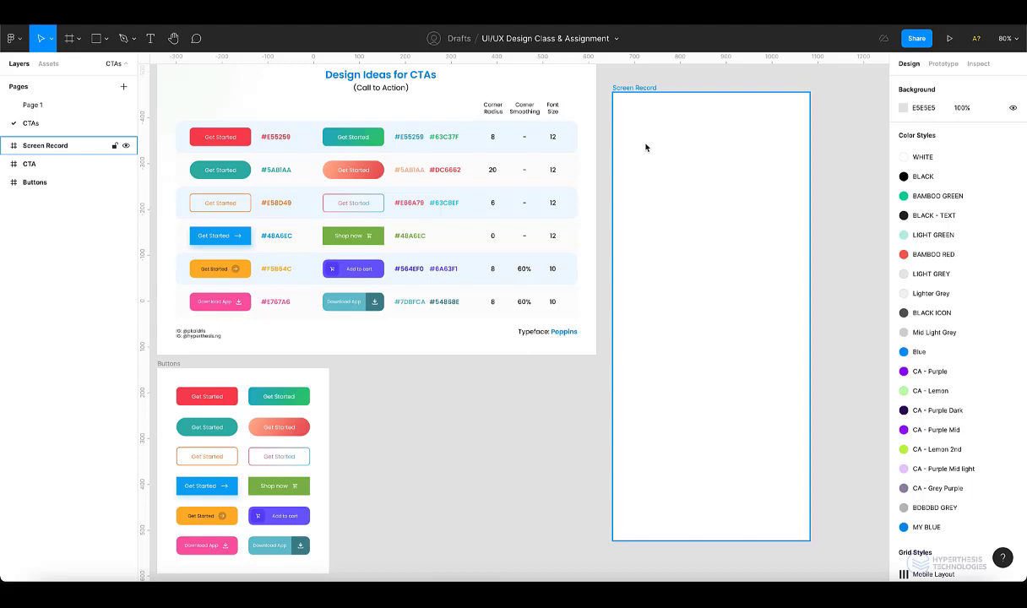
Draw a 134×40 rectangle in the Screen Record frame with 8 px rounded corners.
{"action": "key", "text": "r"}
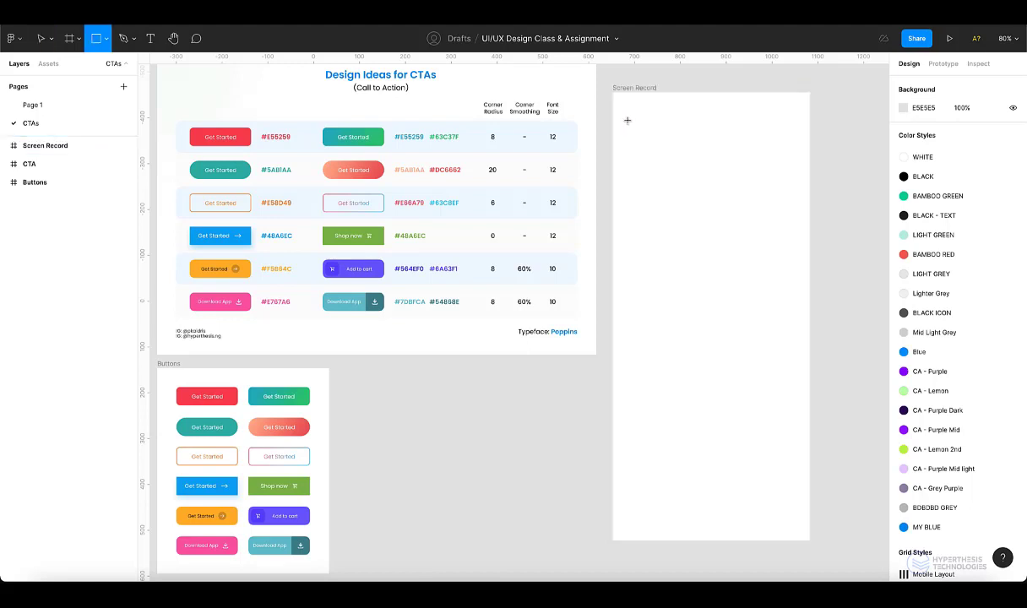
{"action": "left_click_drag", "start_coordinate": [628, 121], "coordinate": [712, 149]}
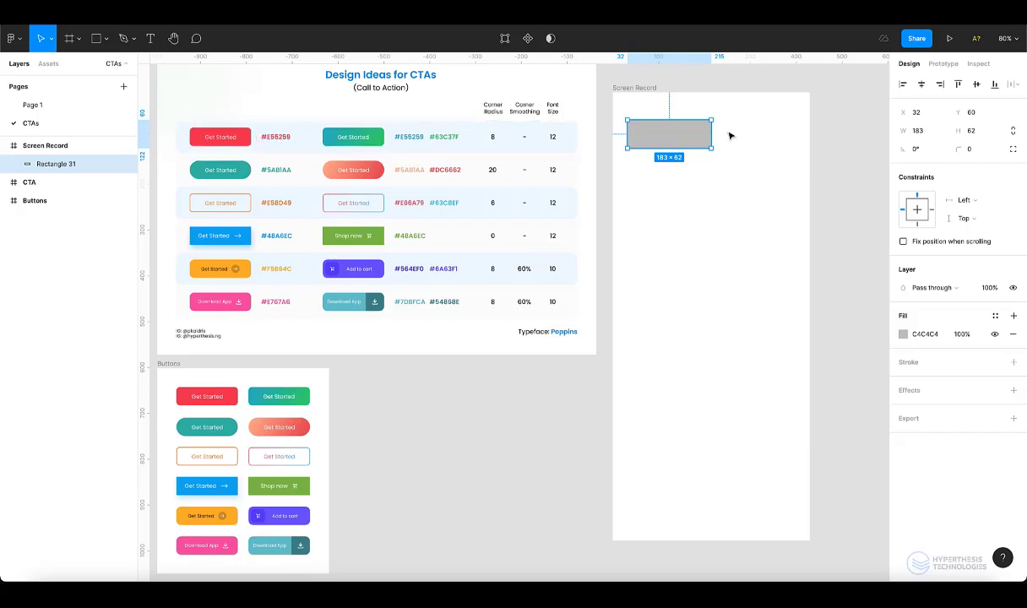
{"action": "left_click", "coordinate": [248, 142]}
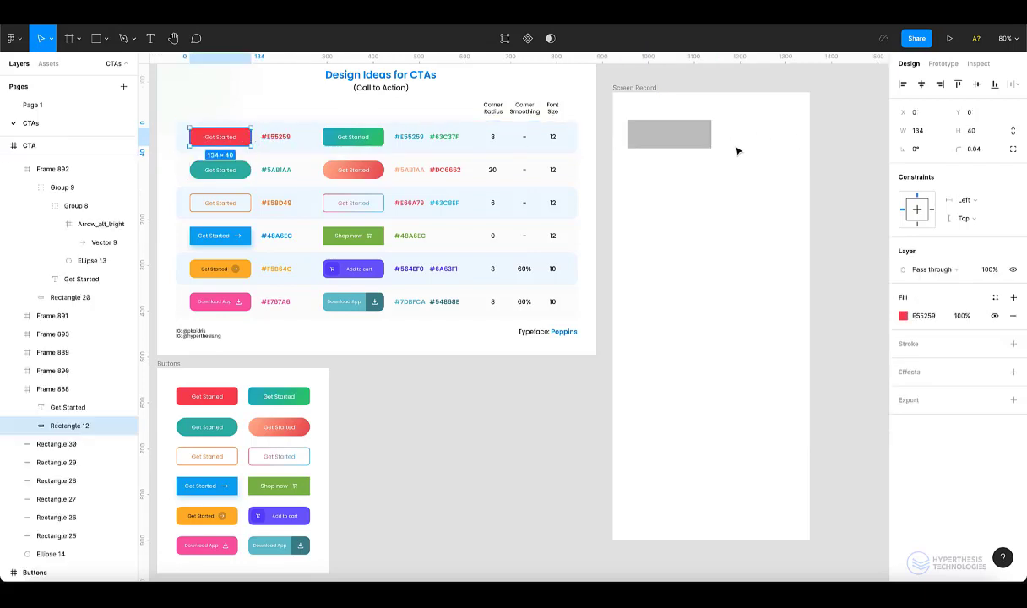
{"action": "left_click", "coordinate": [651, 127]}
{"action": "left_click", "coordinate": [929, 131]}
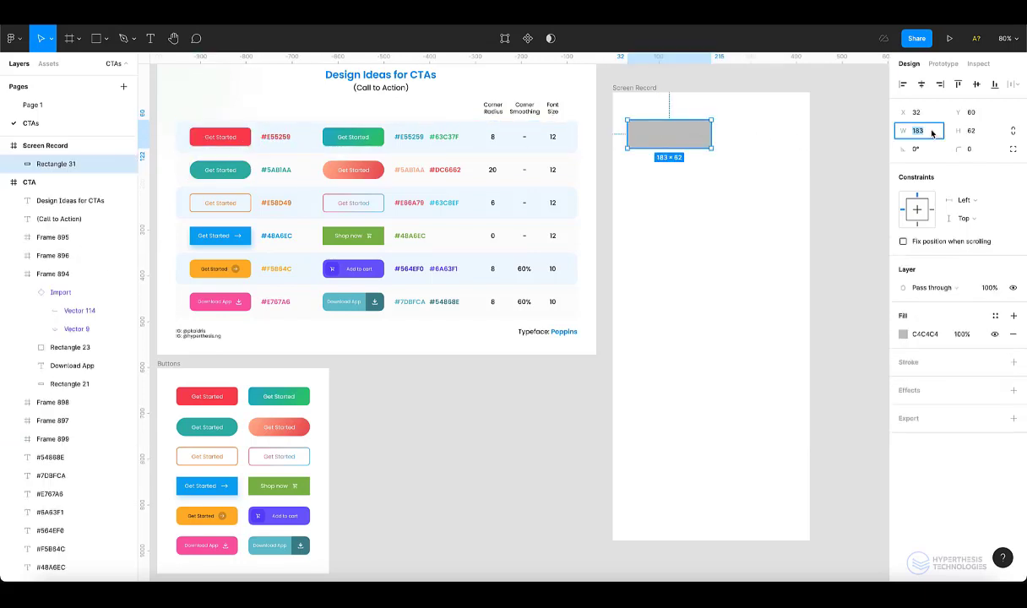
{"action": "type", "text": "1"}
{"action": "left_click", "coordinate": [979, 130]}
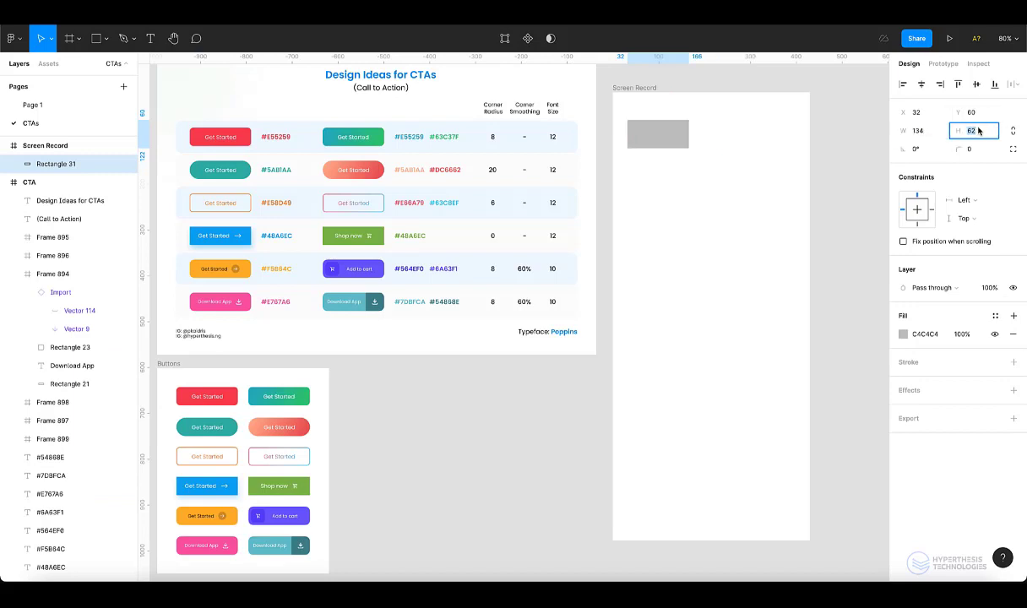
{"action": "type", "text": "40"}
{"action": "key", "text": "Return"}
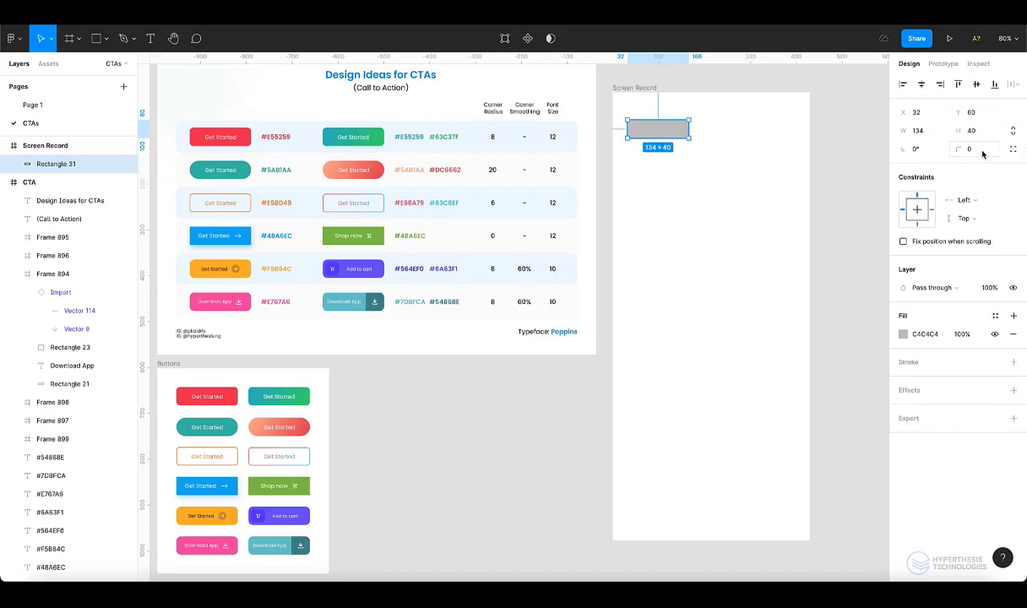
{"action": "left_click", "coordinate": [980, 149]}
{"action": "type", "text": "8"}
{"action": "left_click", "coordinate": [849, 161]}
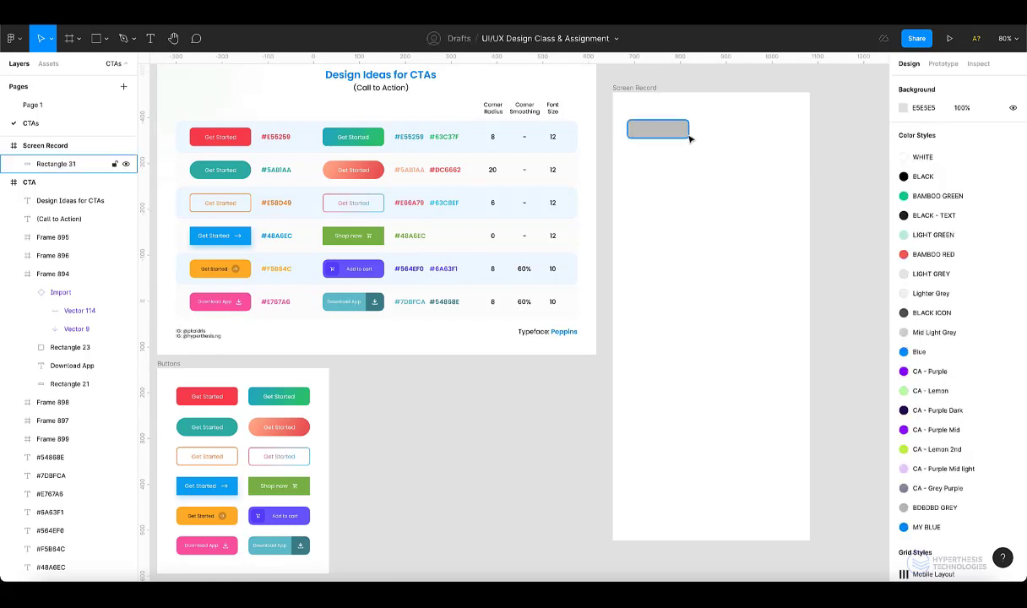
Fill the rectangle with red #E55259 sampled from the reference Get Started button, then start a text box.
{"action": "left_click", "coordinate": [678, 135]}
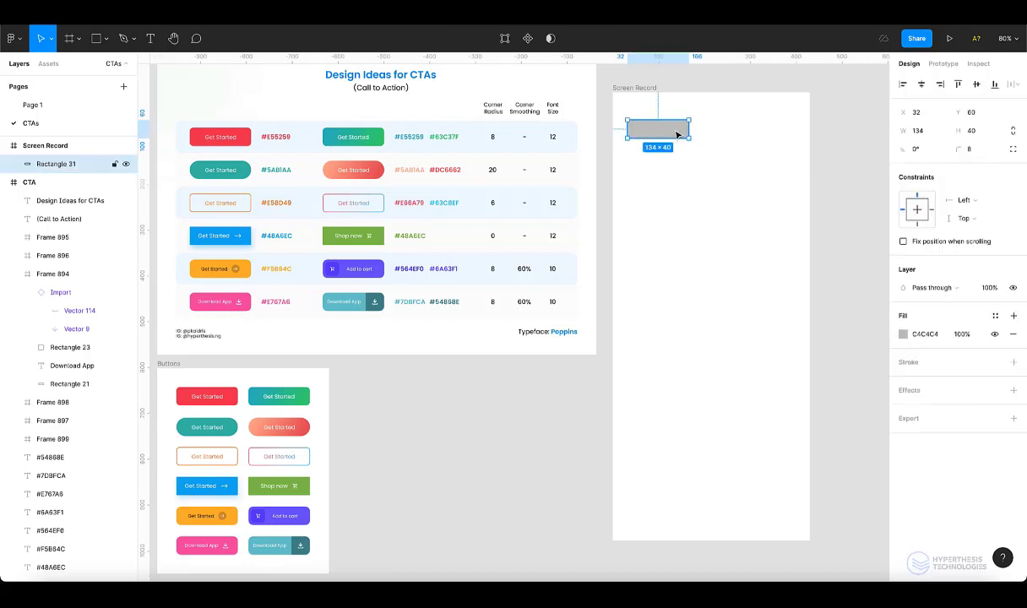
{"action": "key", "text": "i"}
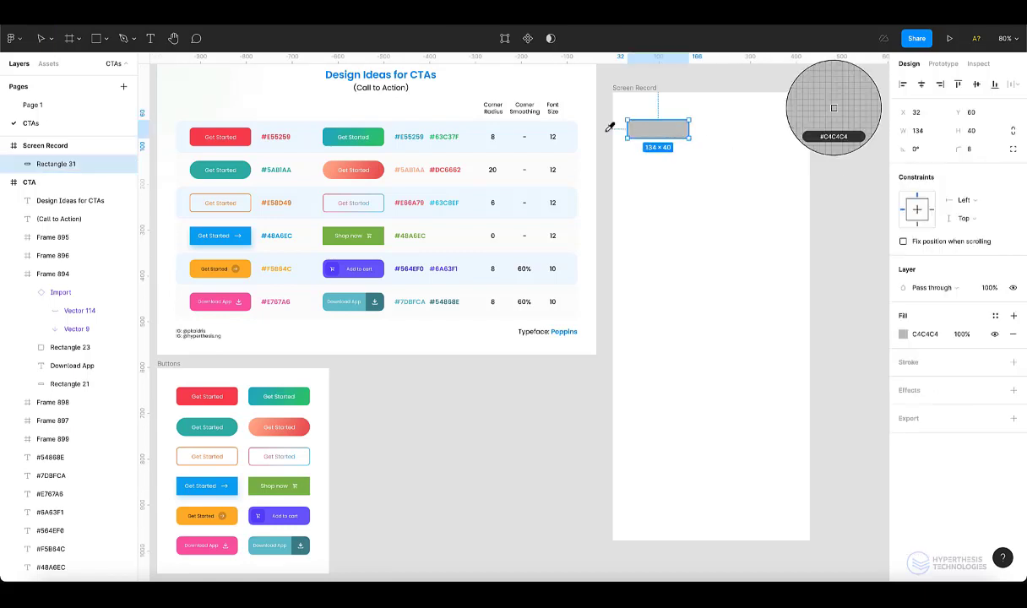
{"action": "left_click", "coordinate": [247, 129]}
{"action": "left_click", "coordinate": [794, 156]}
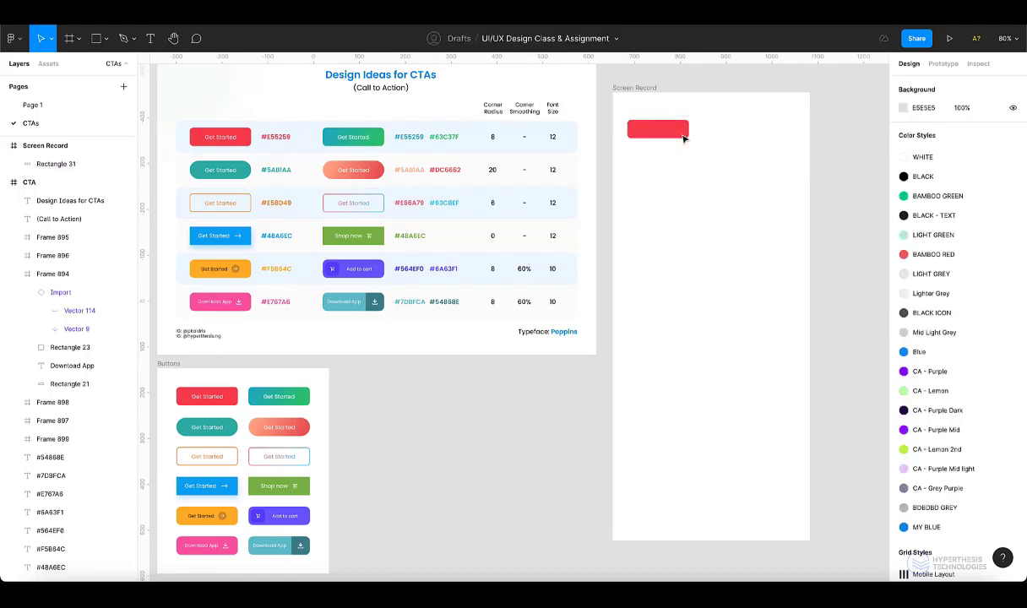
{"action": "left_click", "coordinate": [682, 138]}
{"action": "left_click", "coordinate": [777, 148]}
{"action": "key", "text": "t"}
{"action": "left_click", "coordinate": [642, 164]}
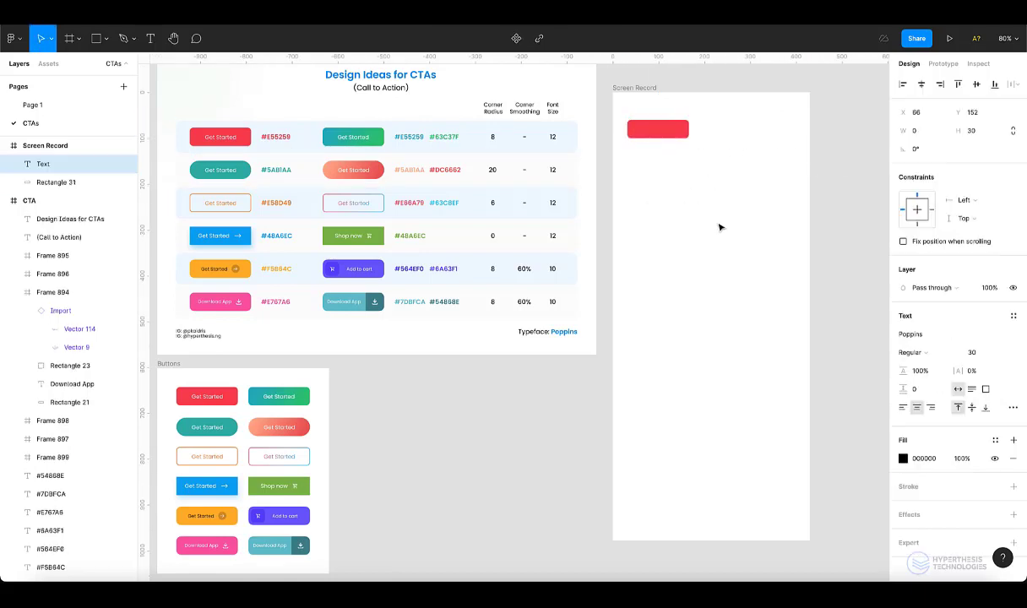
Add a 'Get Started' text layer and set its font size to 12.
{"action": "type", "text": "Get Started"}
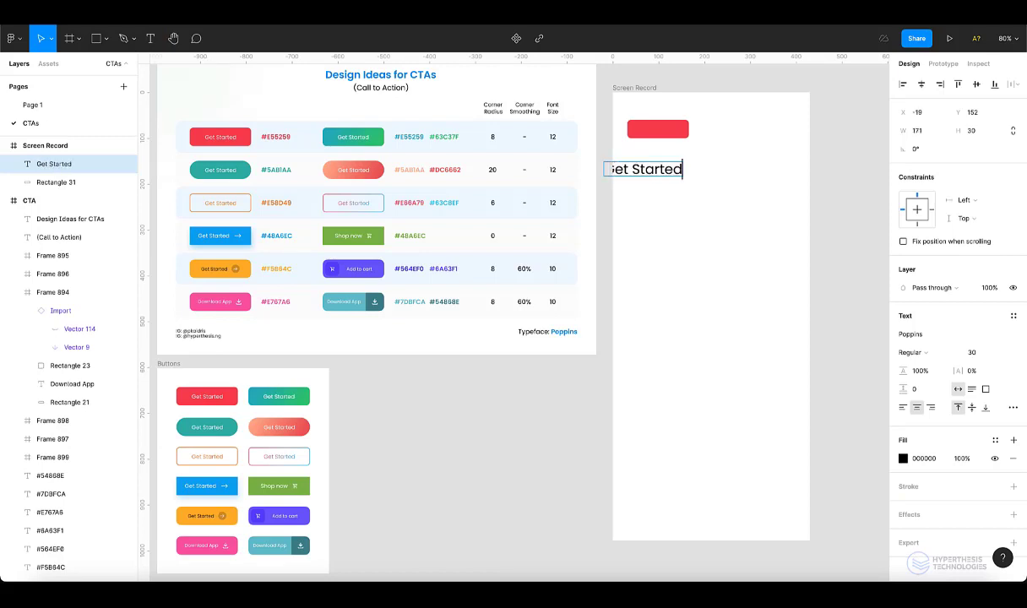
{"action": "key", "text": "Escape"}
{"action": "left_click_drag", "start_coordinate": [637, 167], "coordinate": [742, 154]}
{"action": "double_click", "coordinate": [224, 137]}
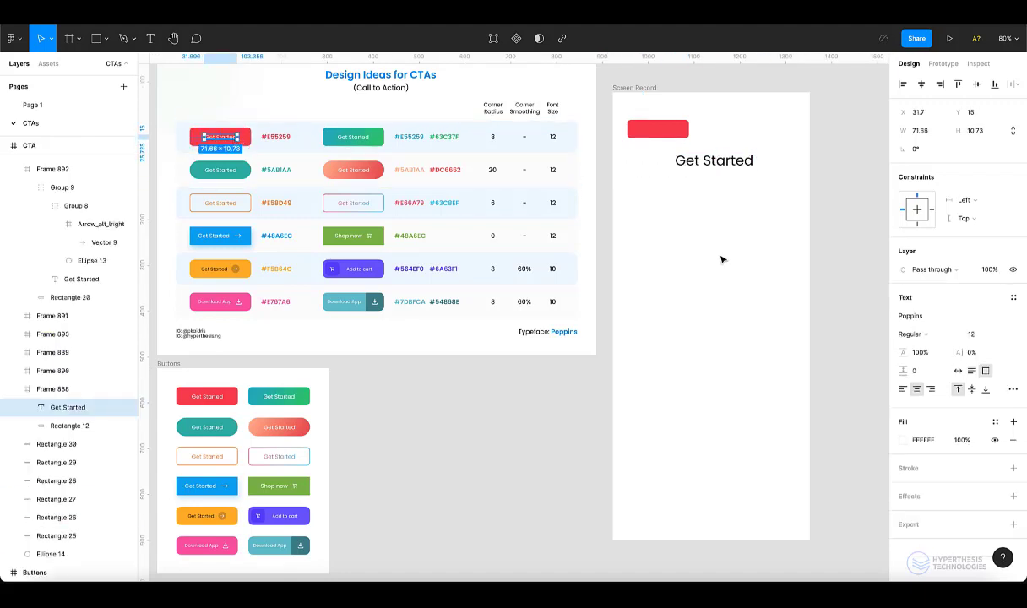
{"action": "left_click", "coordinate": [790, 175]}
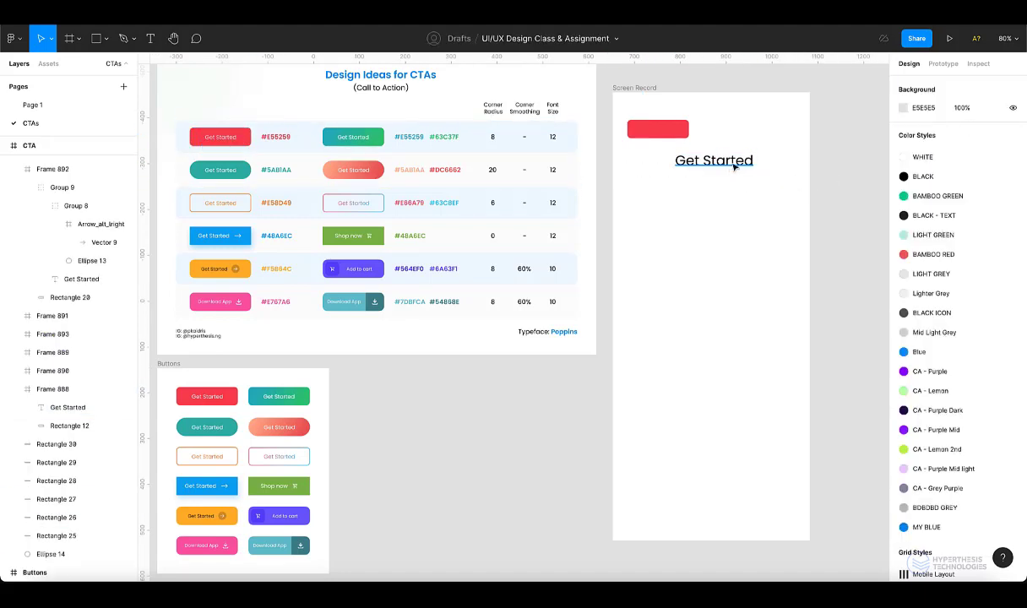
{"action": "left_click", "coordinate": [735, 161]}
{"action": "left_click", "coordinate": [980, 353]}
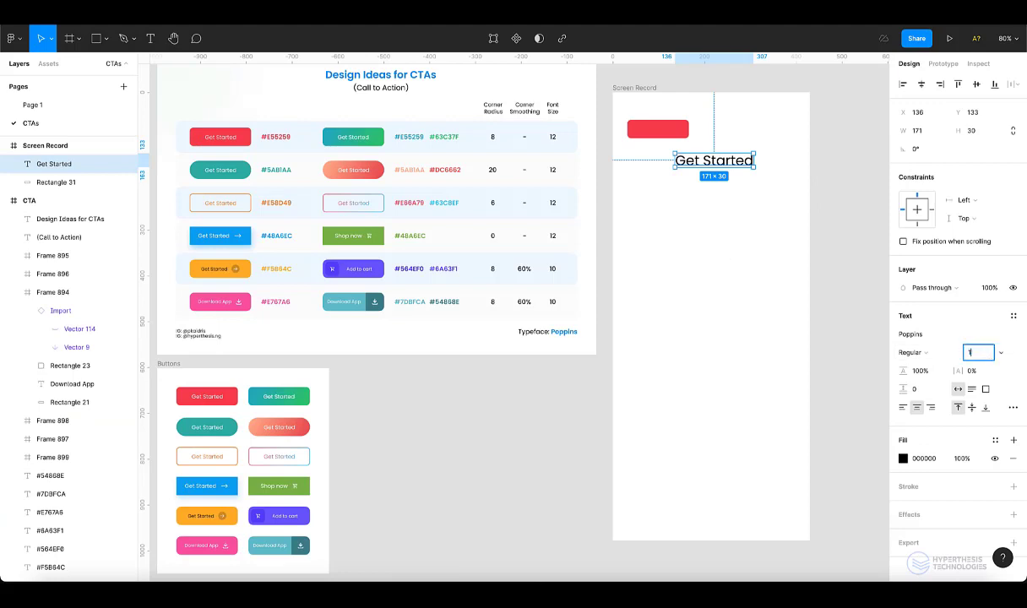
{"action": "type", "text": "12"}
{"action": "key", "text": "Return"}
Move the label onto the red rectangle and apply the WHITE fill style.
{"action": "left_click_drag", "start_coordinate": [691, 156], "coordinate": [663, 128]}
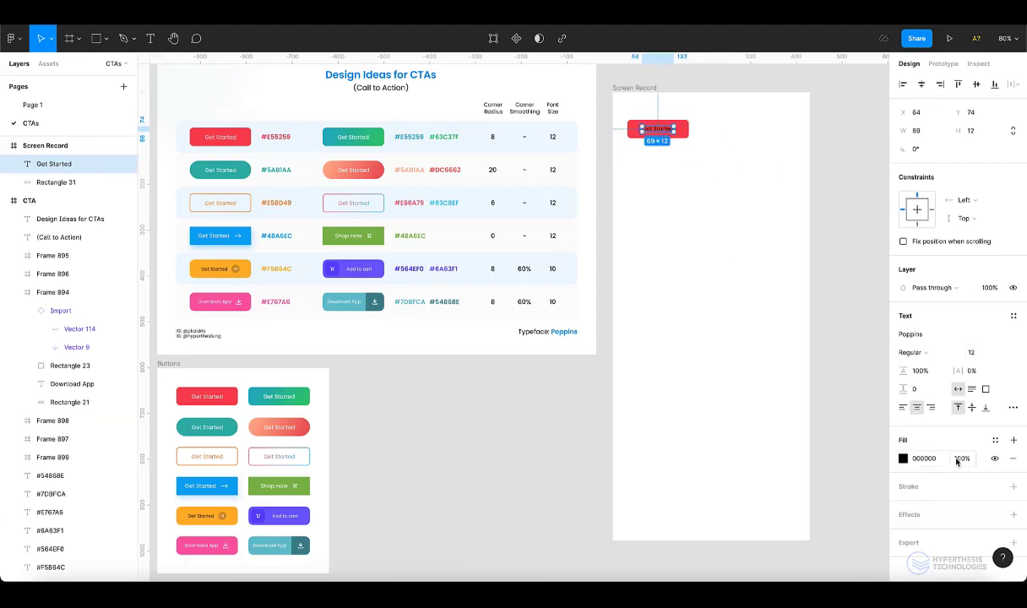
{"action": "left_click", "coordinate": [996, 441]}
{"action": "left_click", "coordinate": [931, 420]}
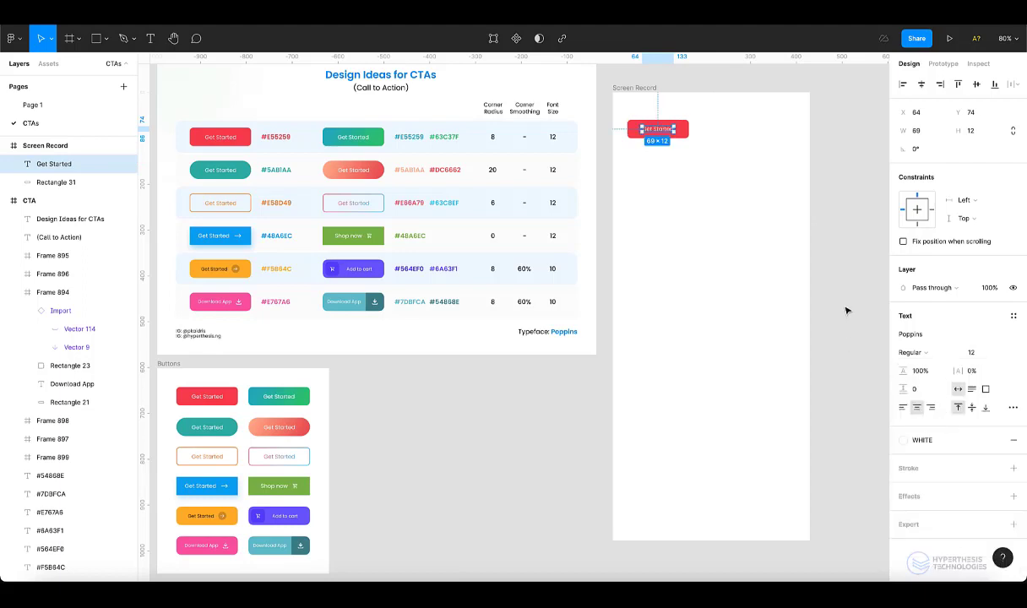
{"action": "left_click", "coordinate": [595, 76]}
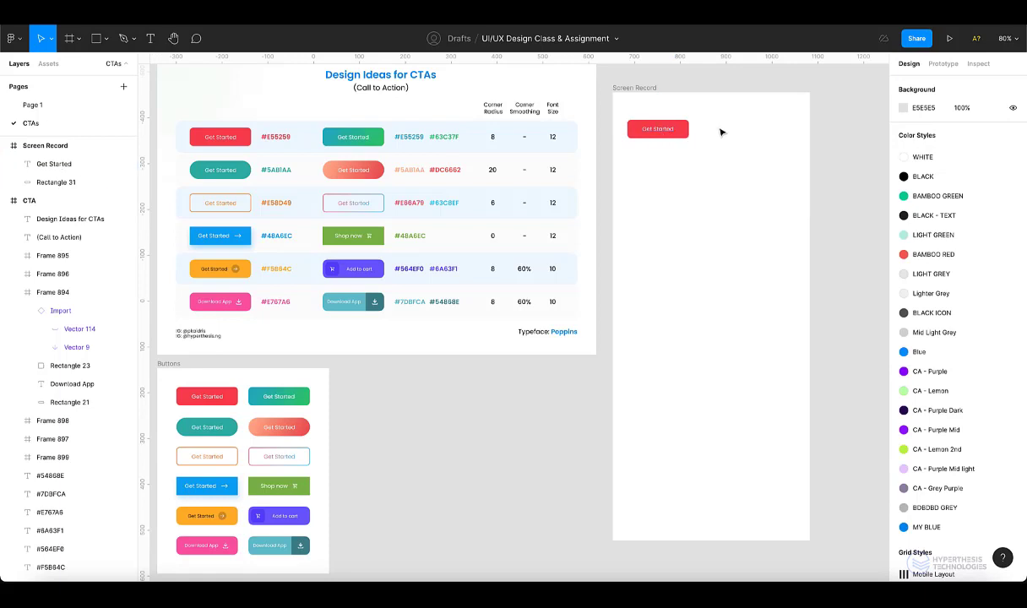
Draw a 134×40 frame beside the first red button.
{"action": "key", "text": "f"}
{"action": "left_click_drag", "start_coordinate": [711, 120], "coordinate": [774, 143]}
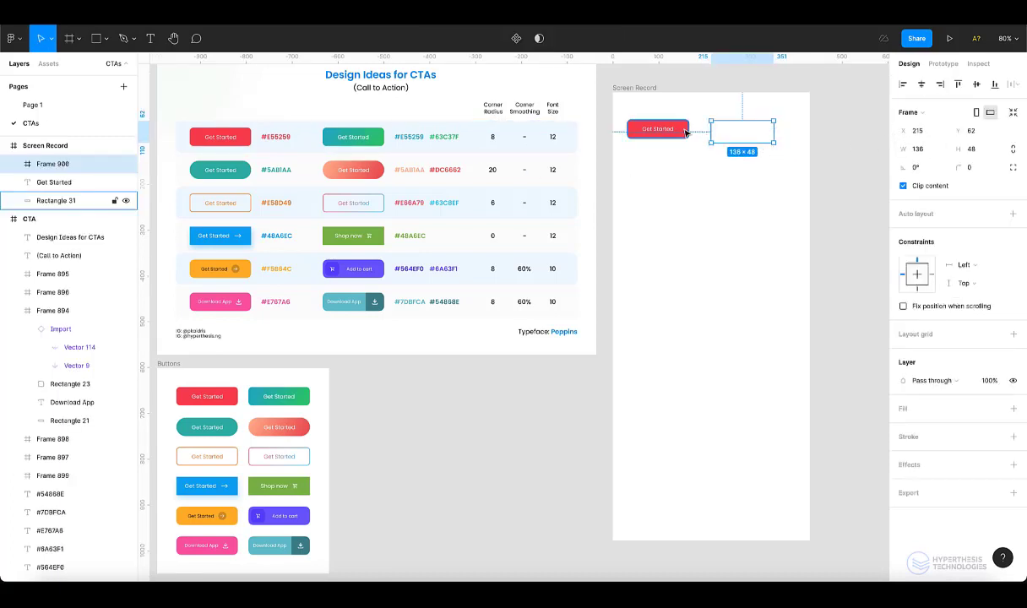
{"action": "left_click", "coordinate": [654, 128]}
{"action": "left_click", "coordinate": [725, 135]}
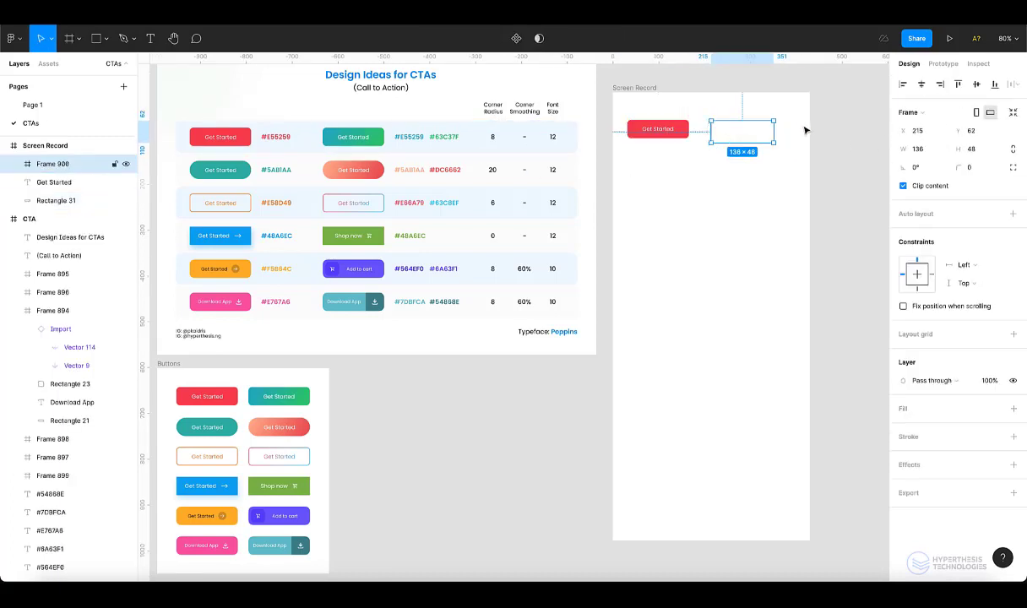
{"action": "left_click", "coordinate": [928, 149]}
{"action": "type", "text": "134"}
{"action": "key", "text": "Tab"}
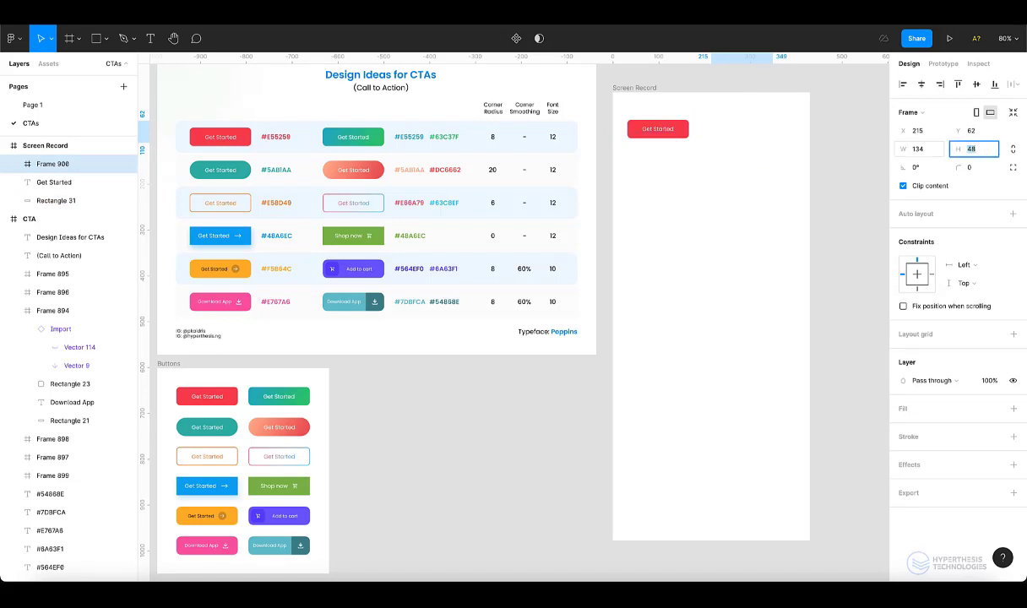
{"action": "type", "text": "40"}
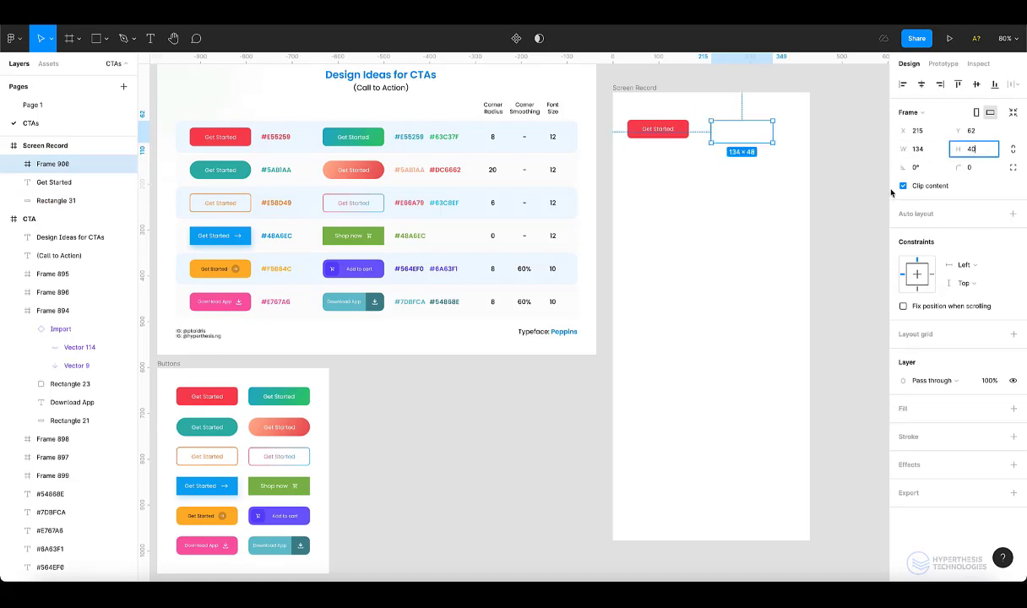
{"action": "key", "text": "Return"}
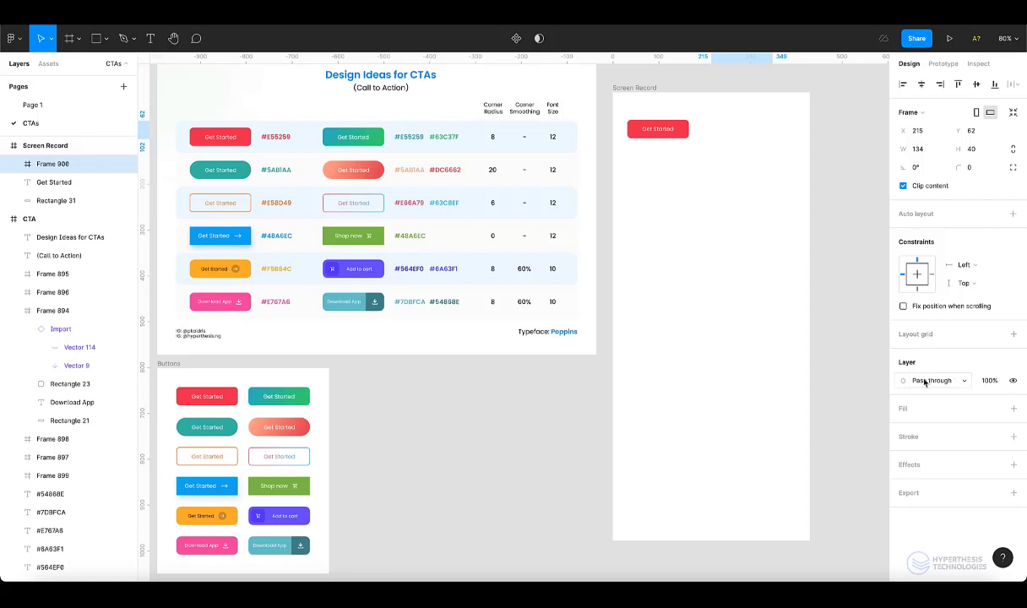
Fill the frame with the sampled button red and give it an 8 px corner radius.
{"action": "left_click", "coordinate": [921, 409]}
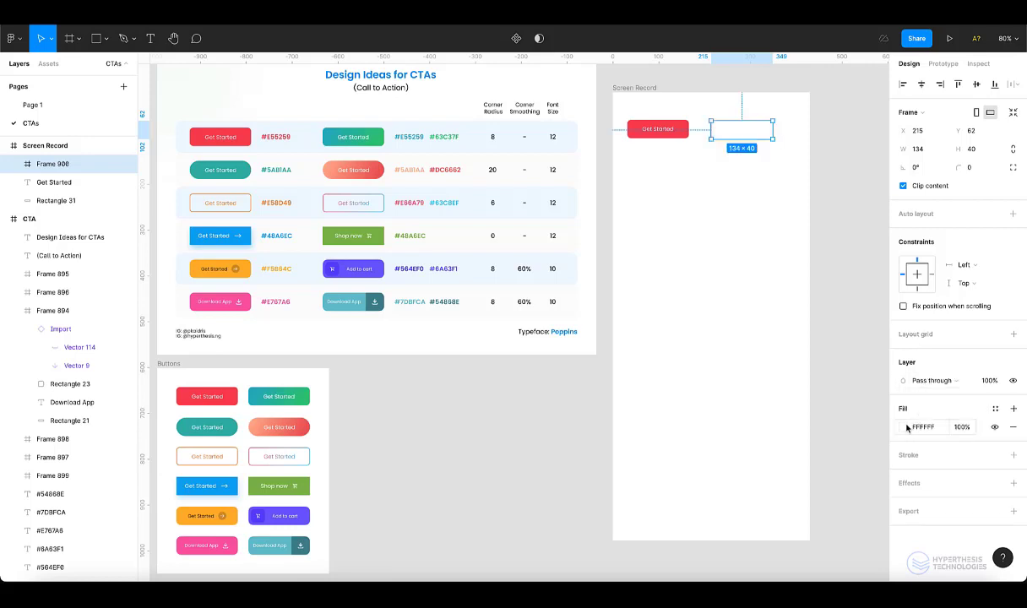
{"action": "left_click", "coordinate": [907, 427]}
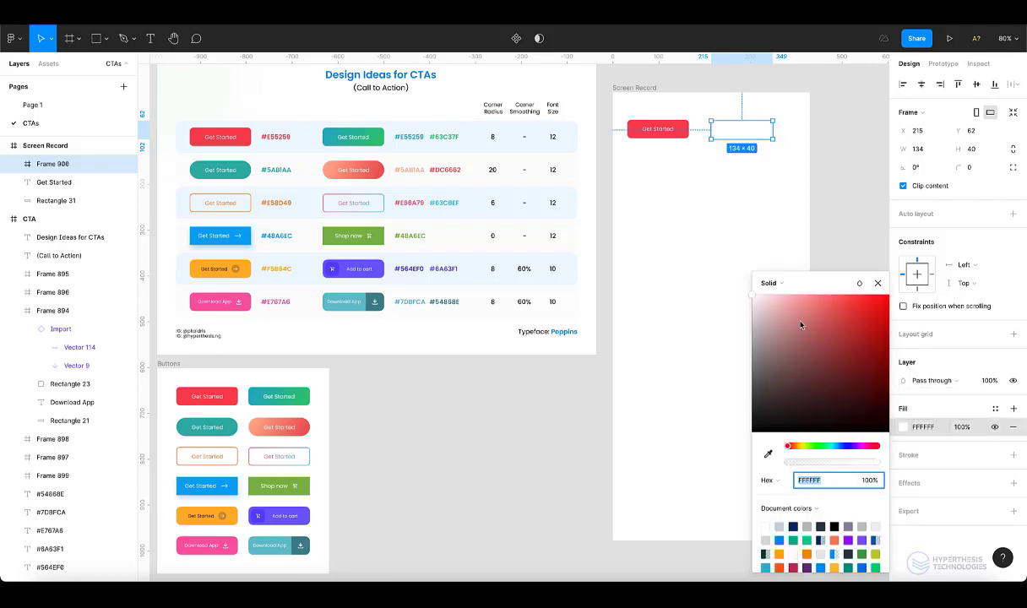
{"action": "left_click", "coordinate": [768, 455]}
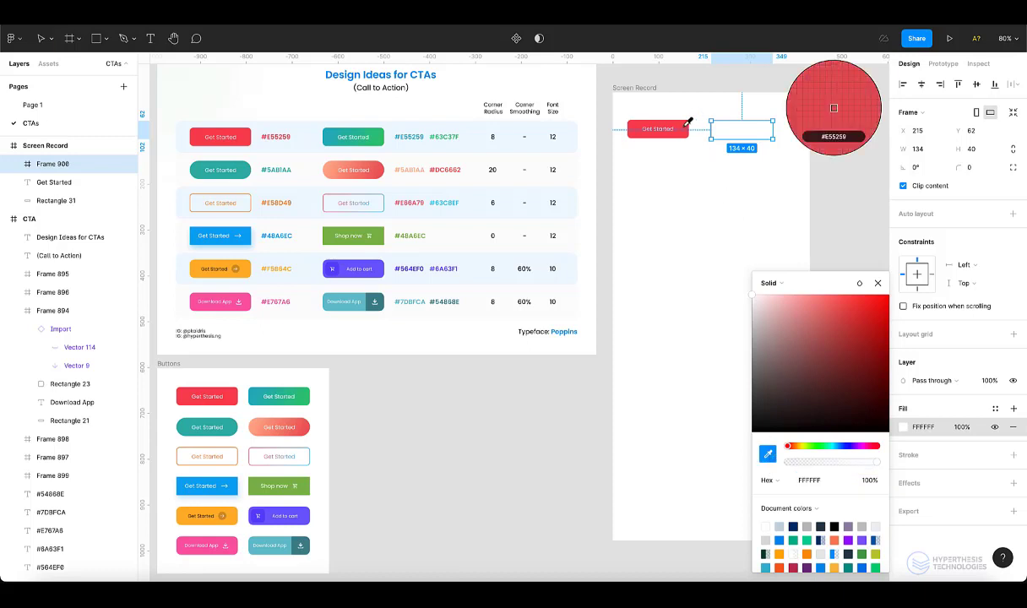
{"action": "left_click", "coordinate": [684, 130]}
{"action": "left_click", "coordinate": [815, 128]}
{"action": "left_click", "coordinate": [771, 133]}
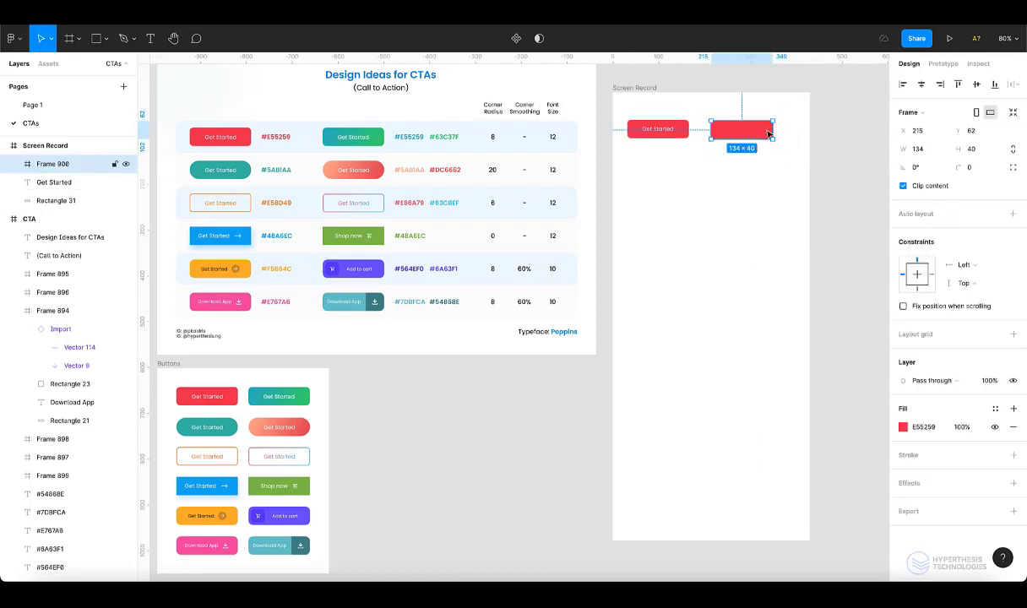
{"action": "left_click", "coordinate": [985, 172]}
{"action": "type", "text": "8"}
{"action": "key", "text": "Return"}
Align the red frame with the first button and place a Get Started label inside it.
{"action": "left_click", "coordinate": [789, 131]}
{"action": "left_click_drag", "start_coordinate": [755, 129], "coordinate": [766, 128]}
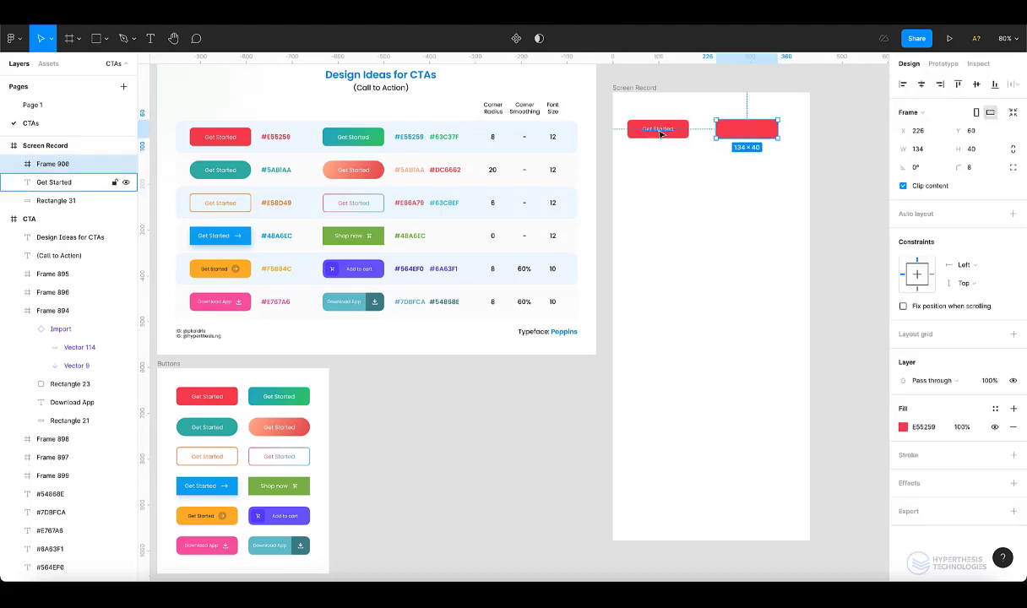
{"action": "left_click_drag", "start_coordinate": [661, 134], "coordinate": [765, 138]}
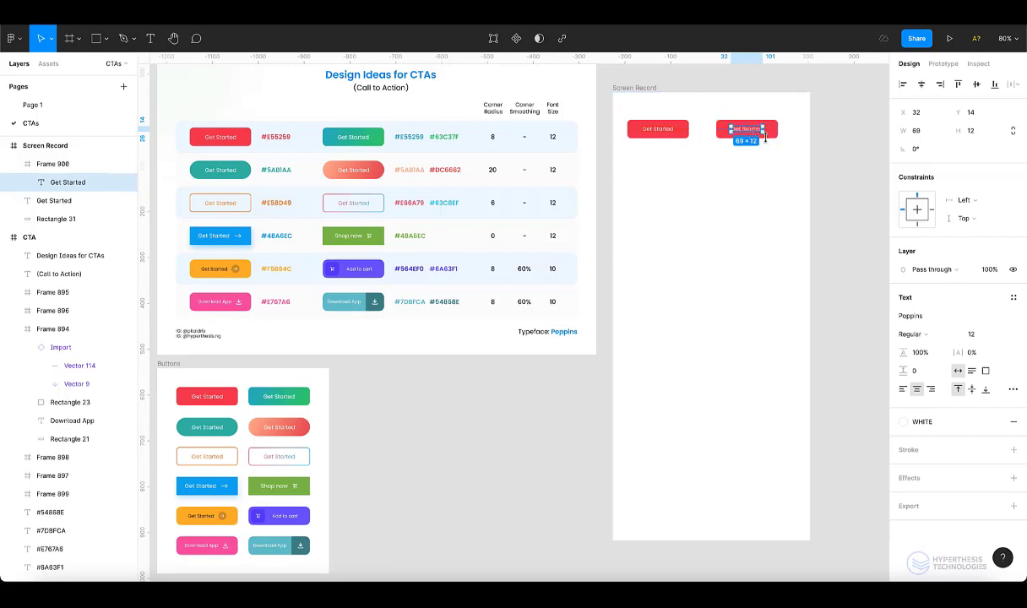
{"action": "left_click", "coordinate": [830, 151]}
{"action": "left_click", "coordinate": [745, 128]}
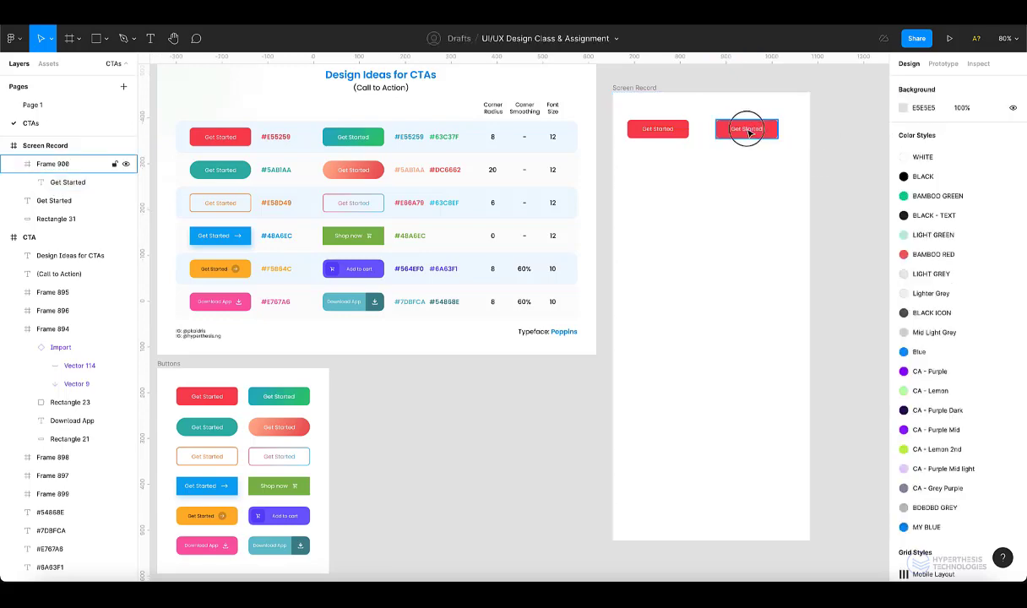
{"action": "left_click", "coordinate": [822, 147]}
{"action": "scroll", "coordinate": [774, 115], "scroll_direction": "up", "scroll_amount": 5}
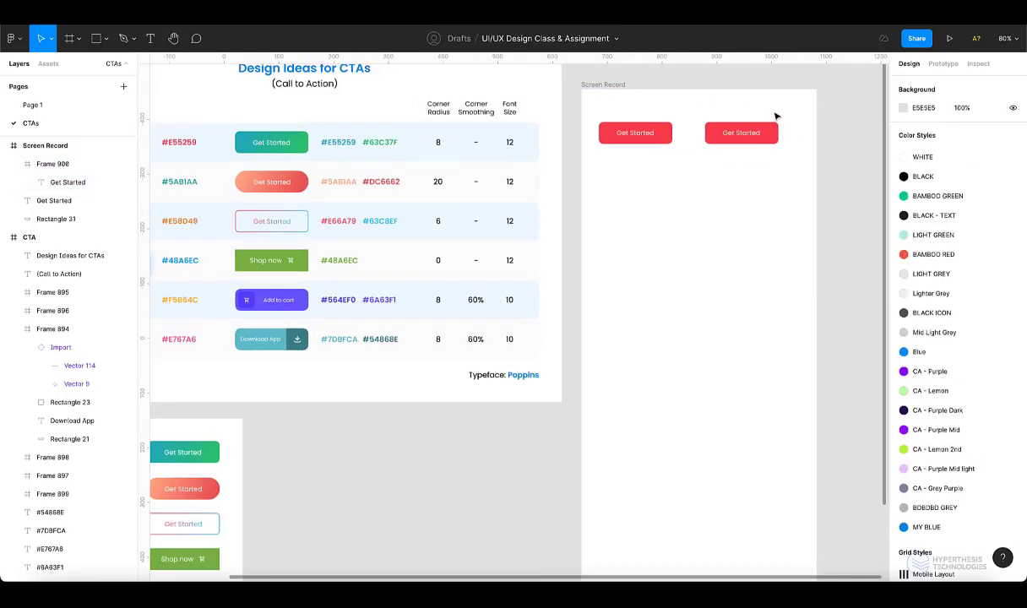
{"action": "scroll", "coordinate": [493, 147], "scroll_direction": "down", "scroll_amount": 3}
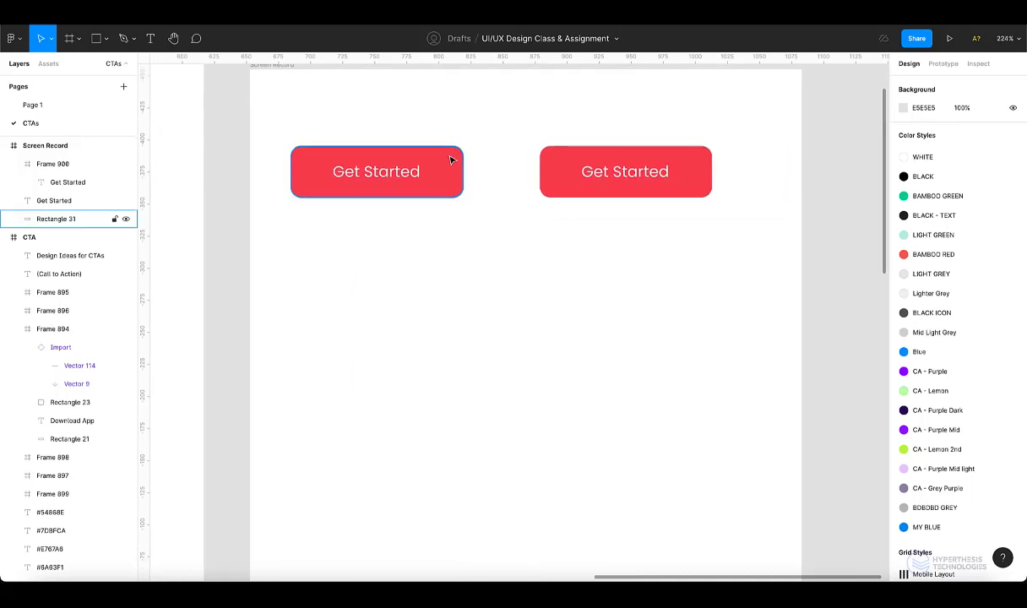
{"action": "left_click", "coordinate": [452, 156]}
{"action": "left_click", "coordinate": [560, 161]}
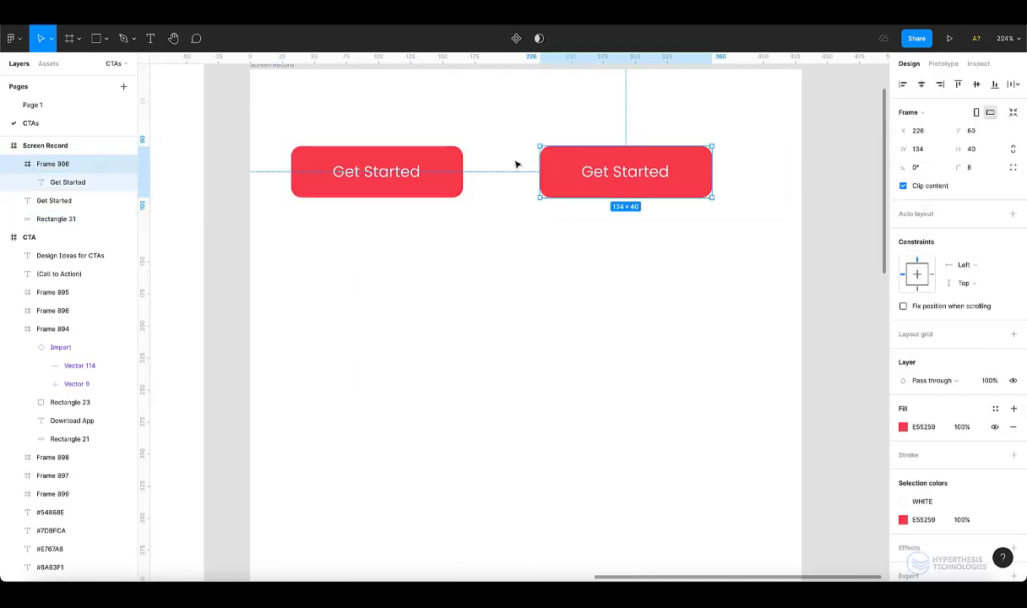
{"action": "left_click", "coordinate": [13, 165]}
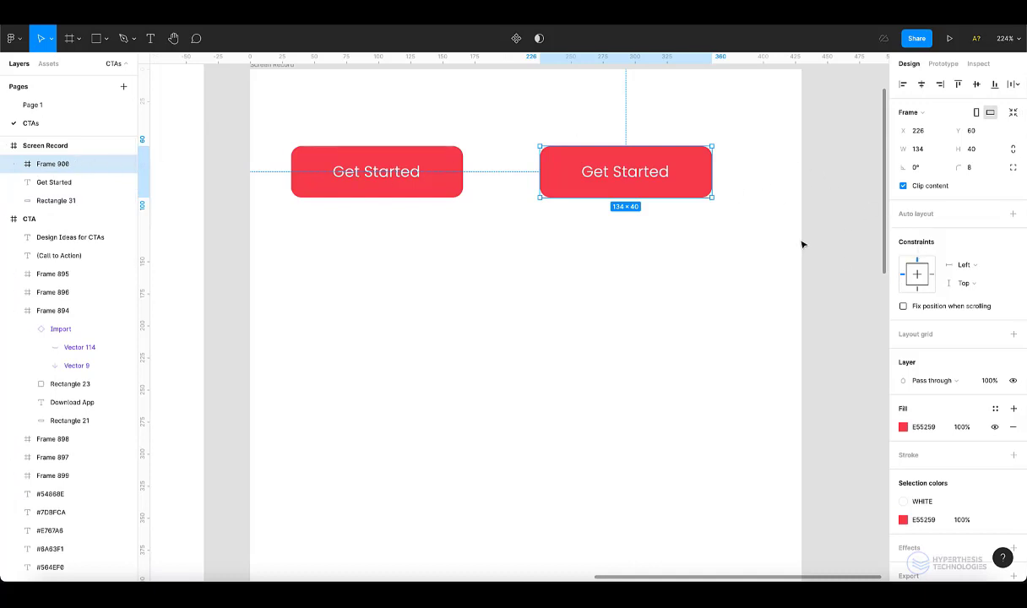
{"action": "left_click", "coordinate": [456, 181]}
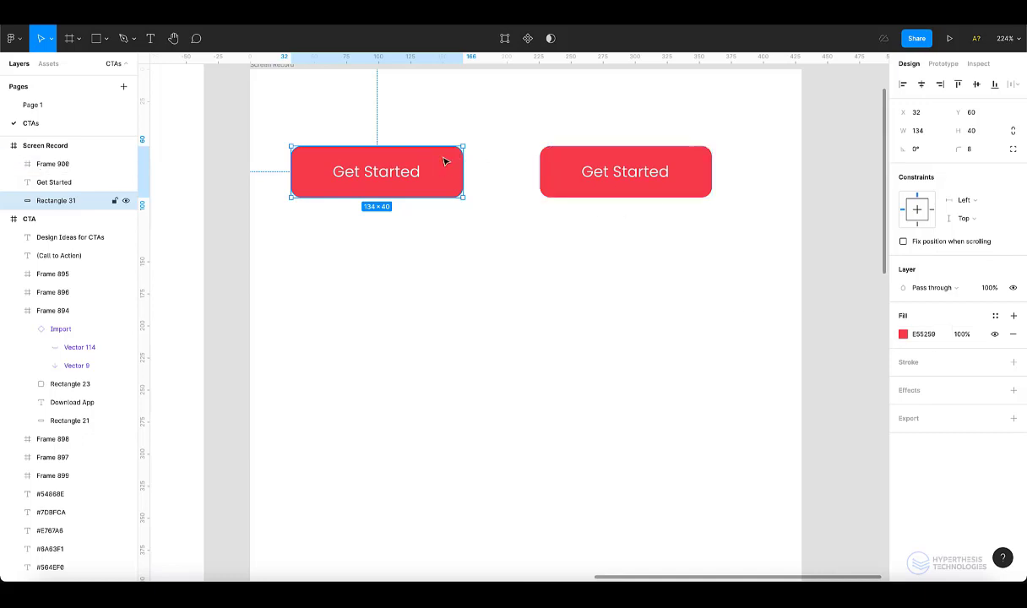
{"action": "left_click", "coordinate": [557, 160]}
{"action": "left_click", "coordinate": [338, 170]}
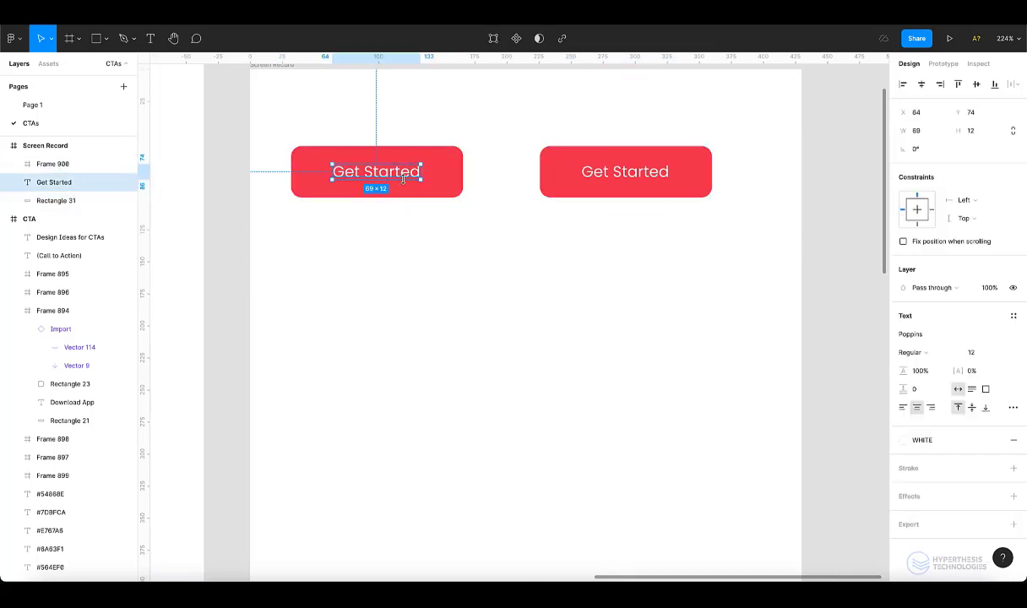
{"action": "left_click", "coordinate": [446, 182]}
{"action": "left_click", "coordinate": [561, 170]}
{"action": "scroll", "coordinate": [616, 174], "scroll_direction": "down", "scroll_amount": 5}
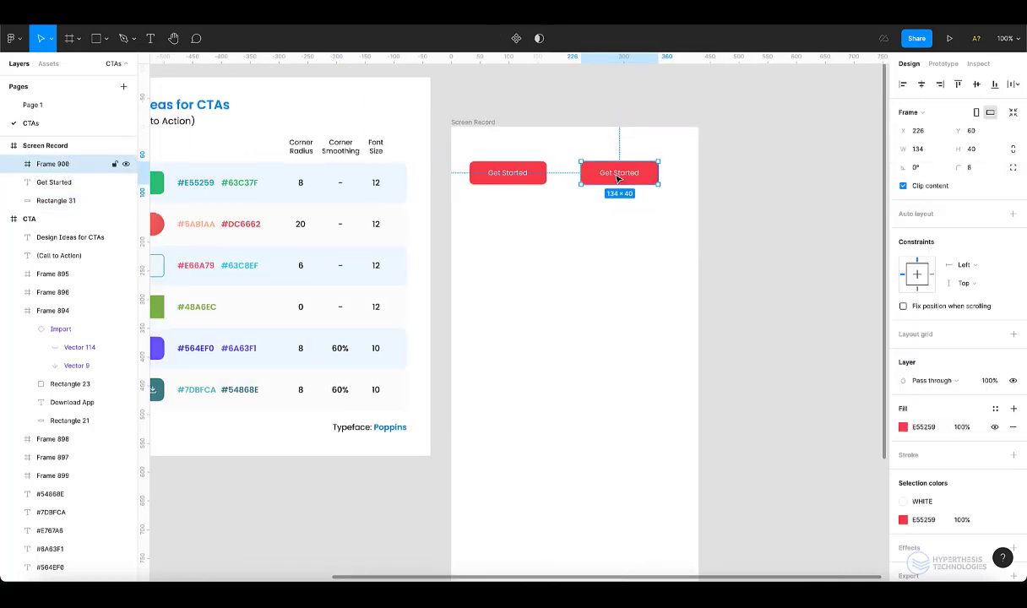
{"action": "scroll", "coordinate": [618, 178], "scroll_direction": "down", "scroll_amount": 2}
{"action": "scroll", "coordinate": [616, 176], "scroll_direction": "left", "scroll_amount": 5}
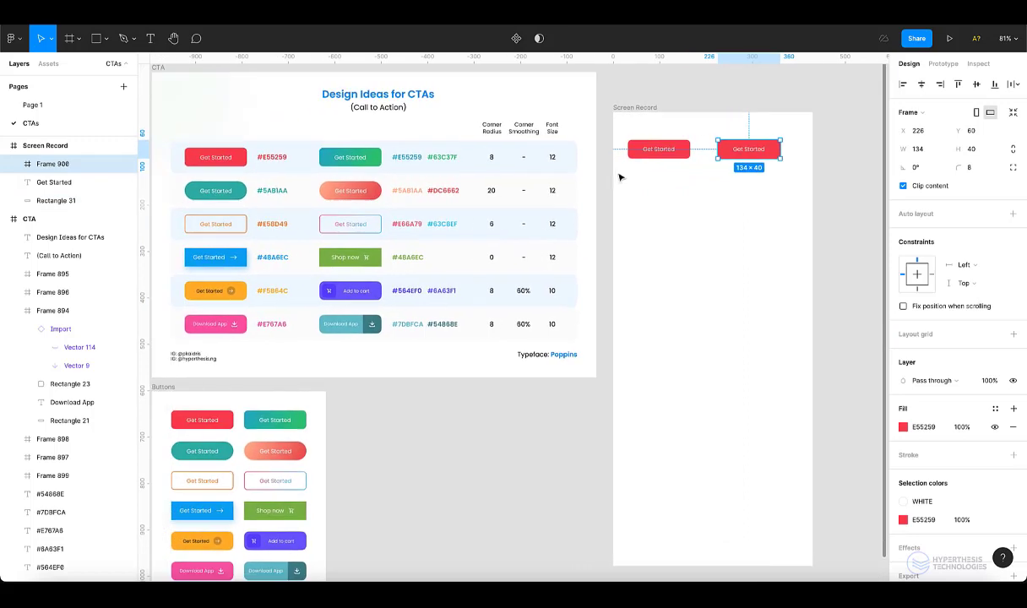
{"action": "scroll", "coordinate": [644, 167], "scroll_direction": "down", "scroll_amount": 2}
Duplicate both red buttons into a second row and give the lower-right copy 20 px corners.
{"action": "left_click", "coordinate": [837, 183]}
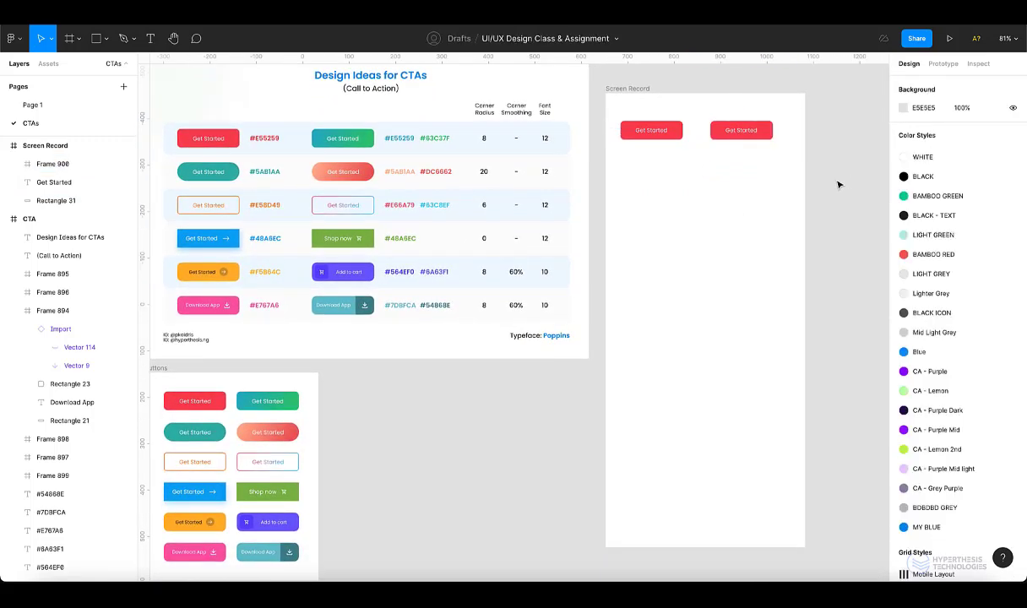
{"action": "left_click_drag", "start_coordinate": [603, 122], "coordinate": [720, 168]}
{"action": "key", "text": "Escape"}
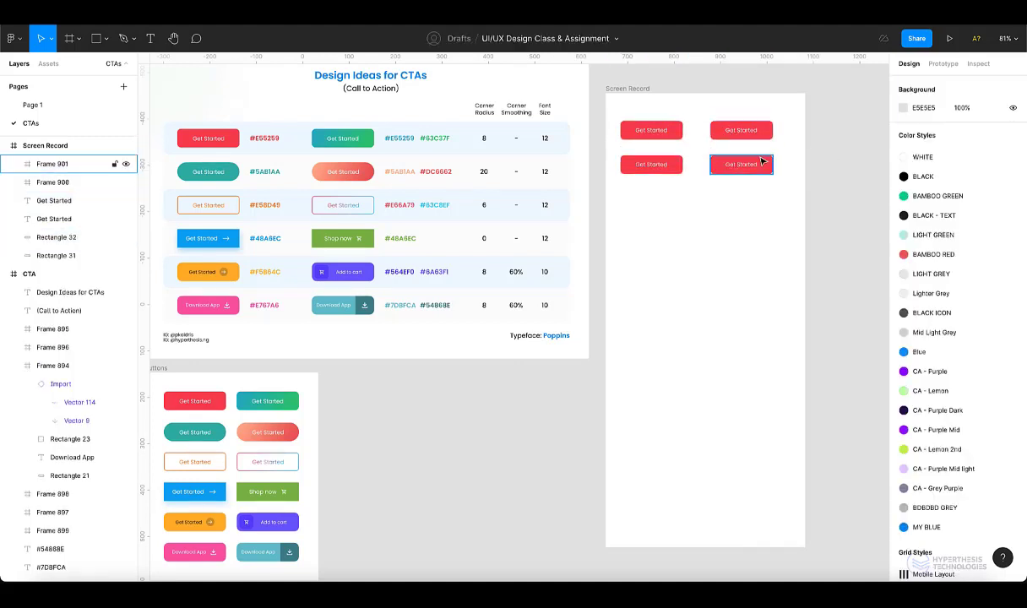
{"action": "left_click", "coordinate": [763, 160]}
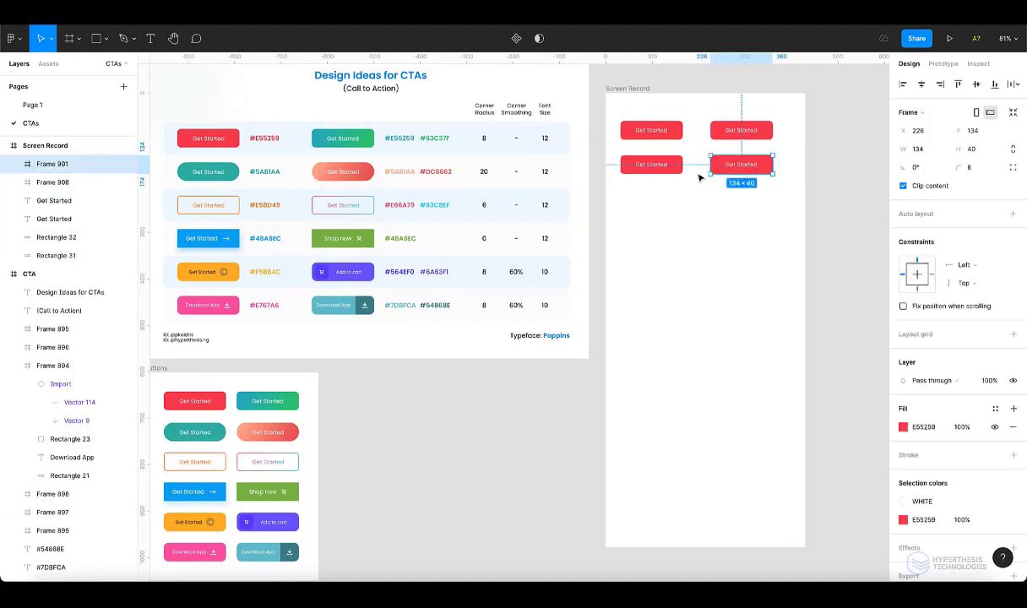
{"action": "left_click", "coordinate": [984, 172]}
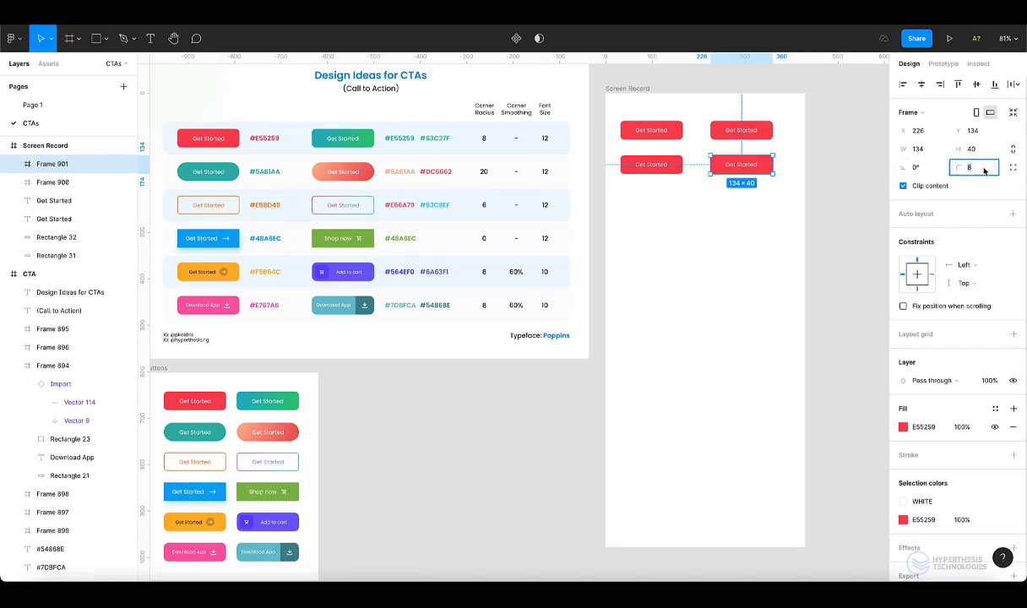
{"action": "type", "text": "20"}
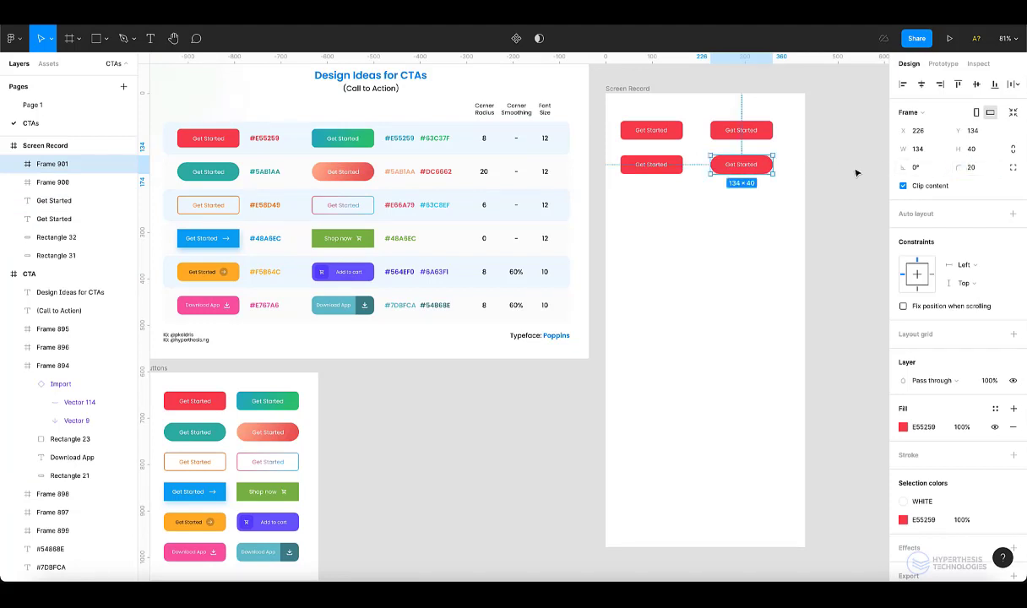
{"action": "left_click", "coordinate": [857, 170]}
Round the lower-left copy to 20 px and fill it with teal #5AB1AA sampled from the reference.
{"action": "left_click", "coordinate": [681, 166]}
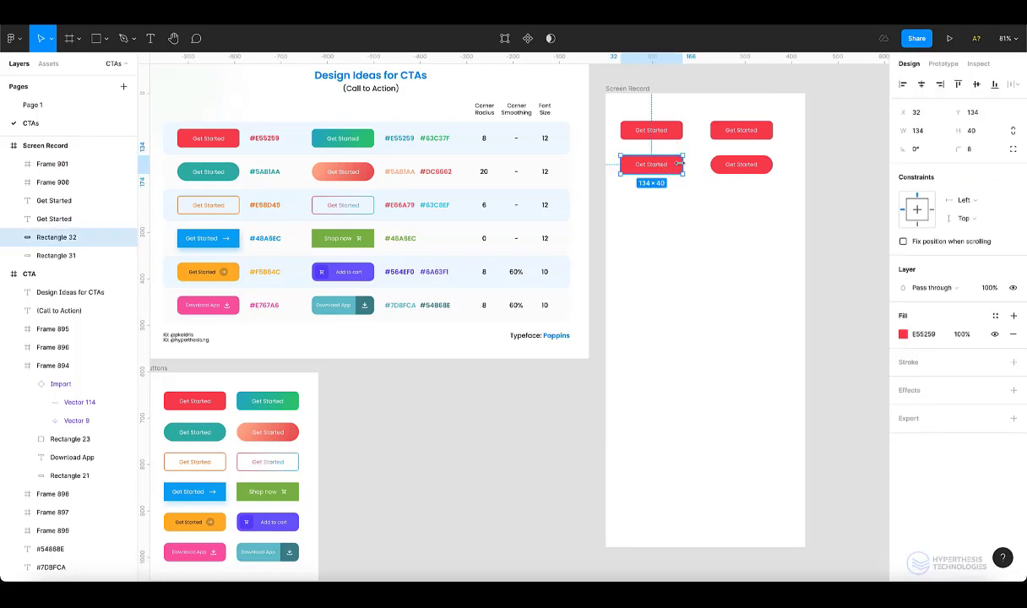
{"action": "left_click", "coordinate": [979, 150]}
{"action": "type", "text": "20"}
{"action": "left_click", "coordinate": [839, 172]}
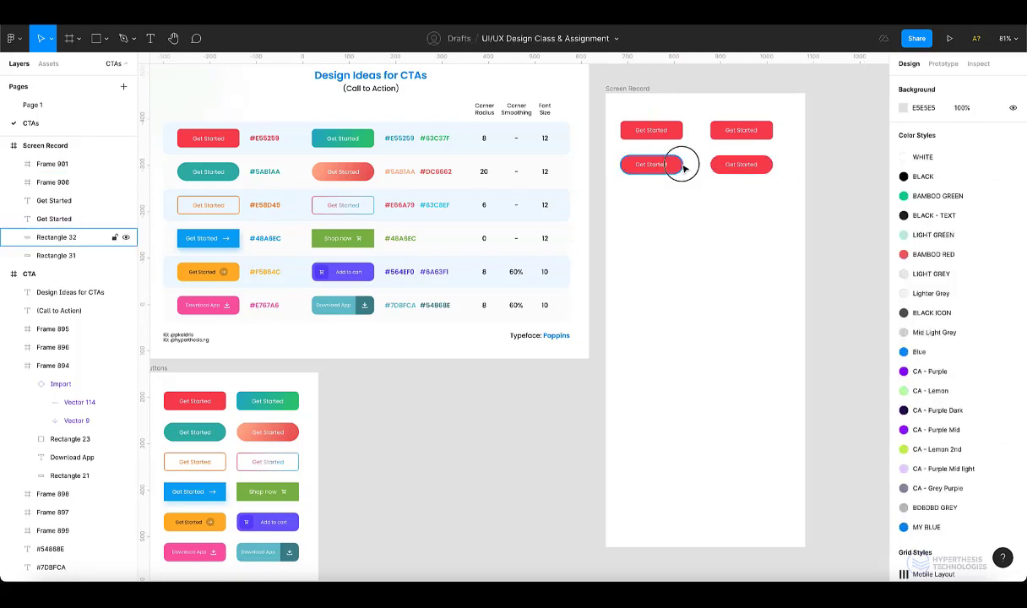
{"action": "left_click", "coordinate": [683, 166]}
{"action": "key", "text": "i"}
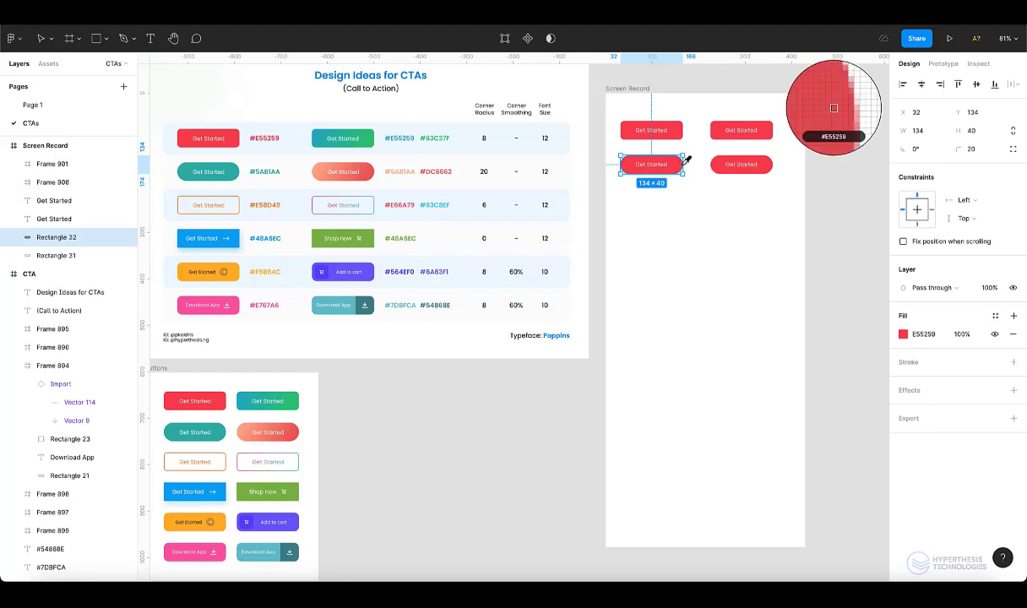
{"action": "left_click", "coordinate": [218, 165]}
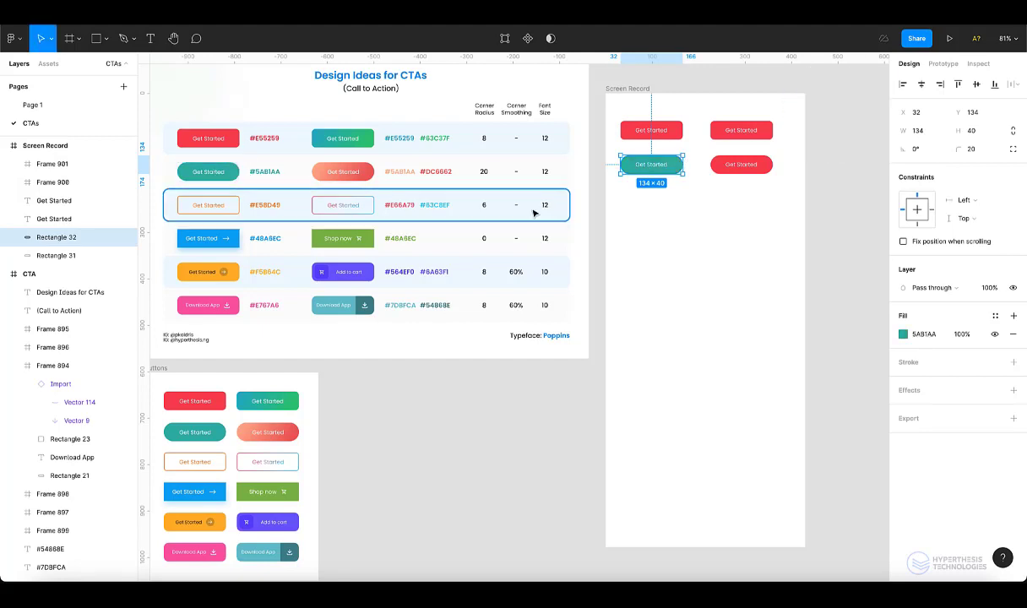
{"action": "left_click", "coordinate": [844, 200]}
{"action": "left_click", "coordinate": [771, 168]}
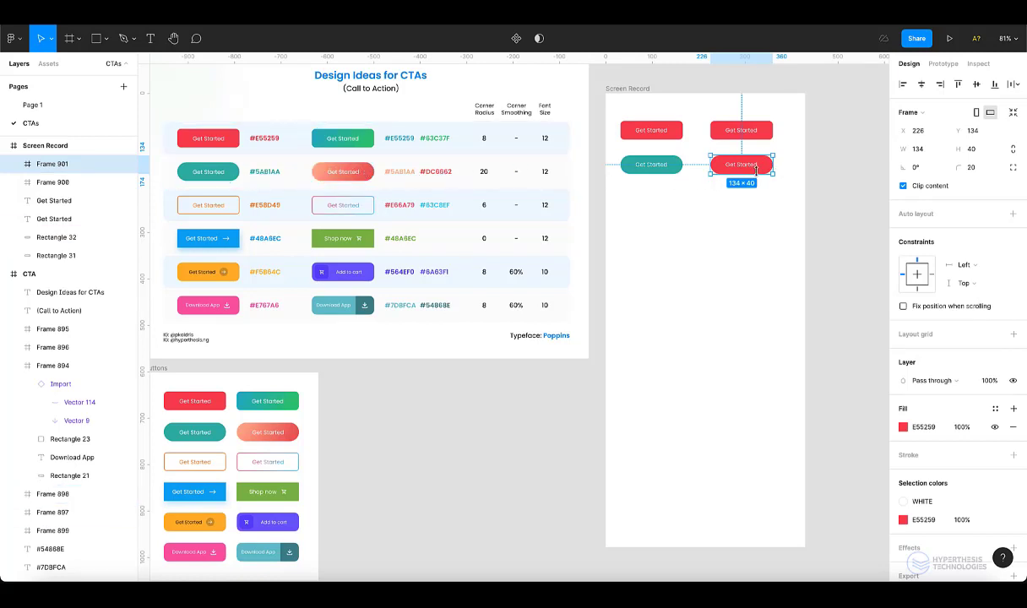
Change the lower-right button's fill to a linear gradient from sampled salmon to opaque coral DD6763.
{"action": "left_click", "coordinate": [907, 428]}
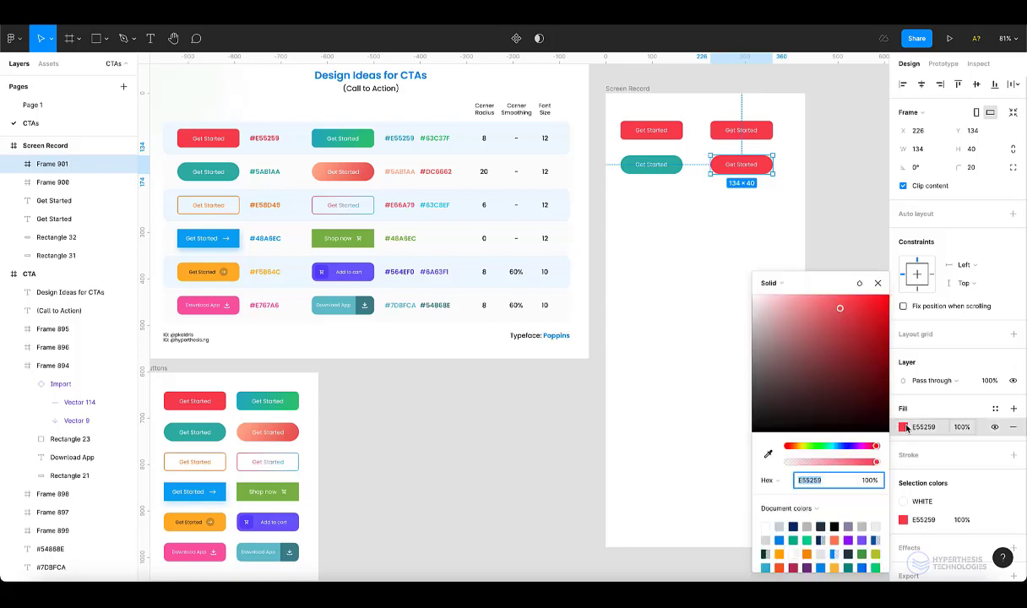
{"action": "left_click", "coordinate": [781, 283]}
{"action": "left_click", "coordinate": [783, 298]}
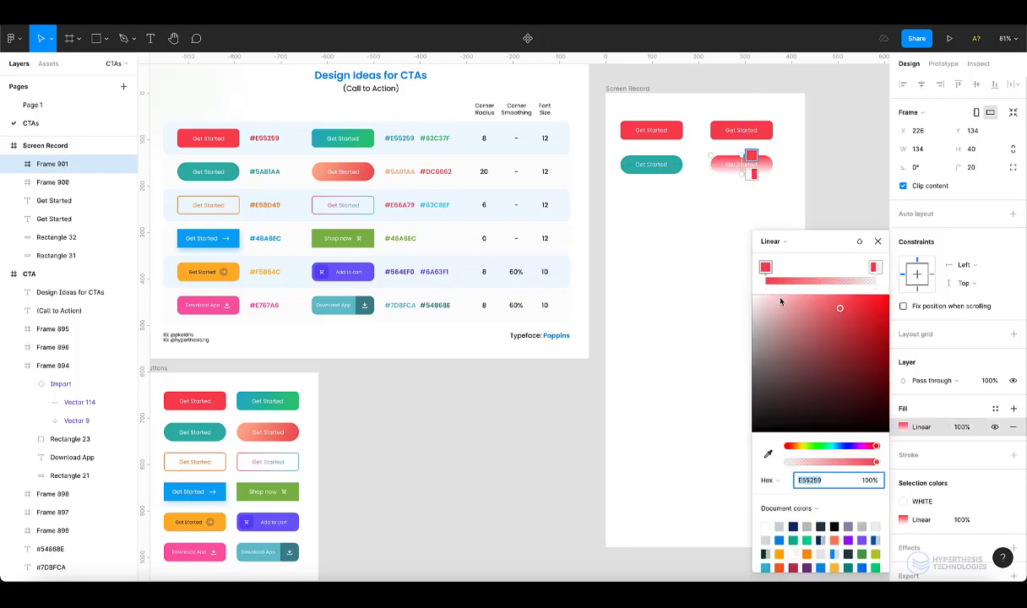
{"action": "scroll", "coordinate": [771, 144], "scroll_direction": "up", "scroll_amount": 3}
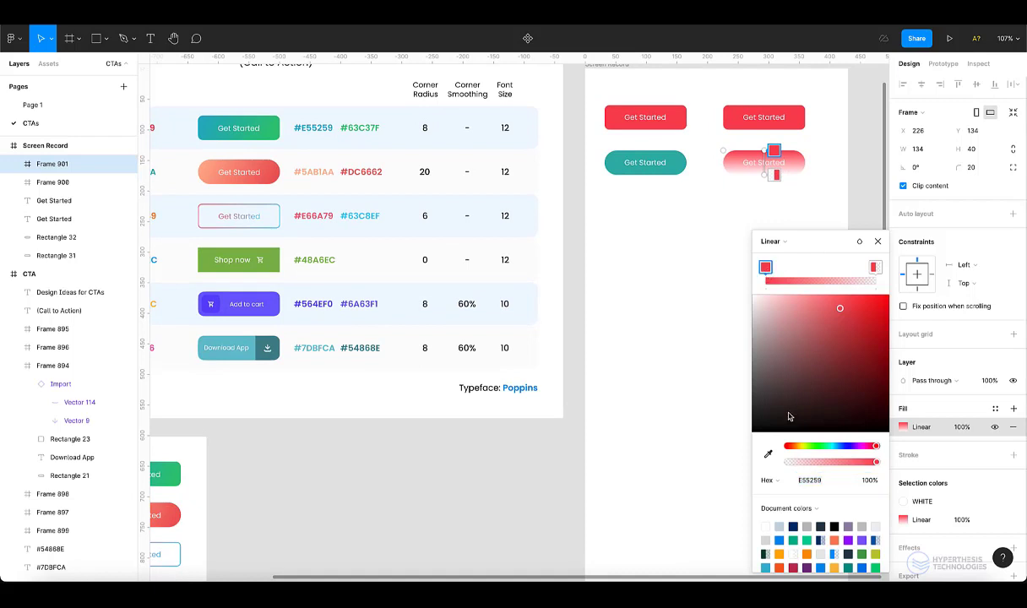
{"action": "left_click", "coordinate": [768, 454]}
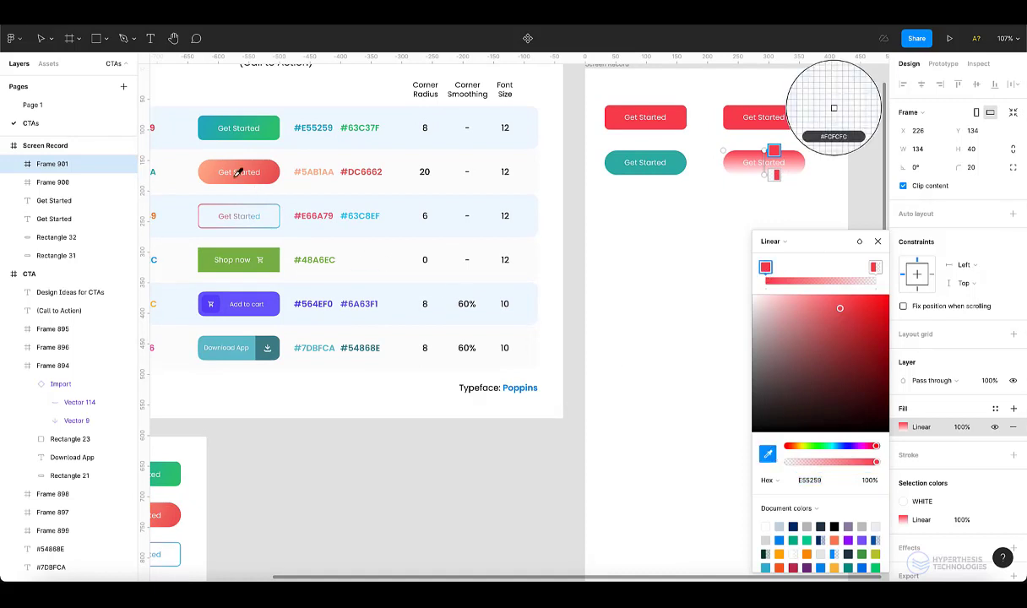
{"action": "left_click", "coordinate": [203, 163]}
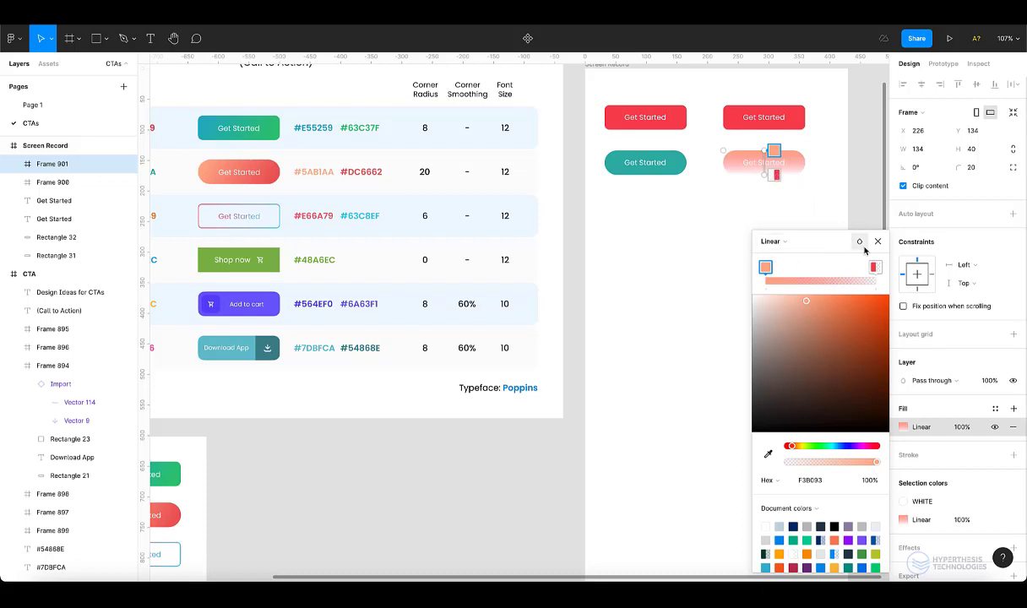
{"action": "left_click", "coordinate": [874, 268]}
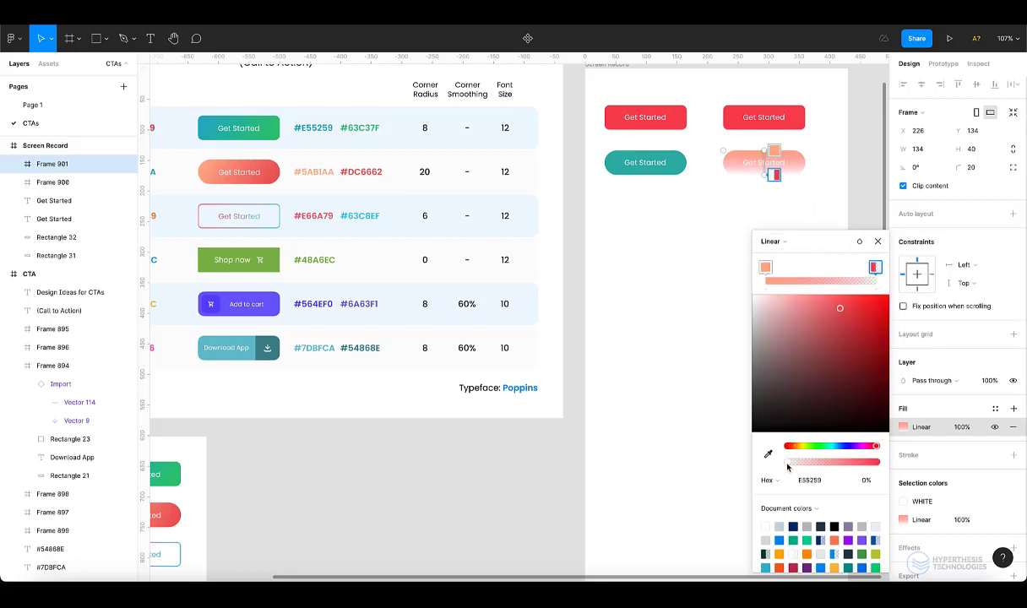
{"action": "left_click_drag", "start_coordinate": [788, 463], "coordinate": [876, 462]}
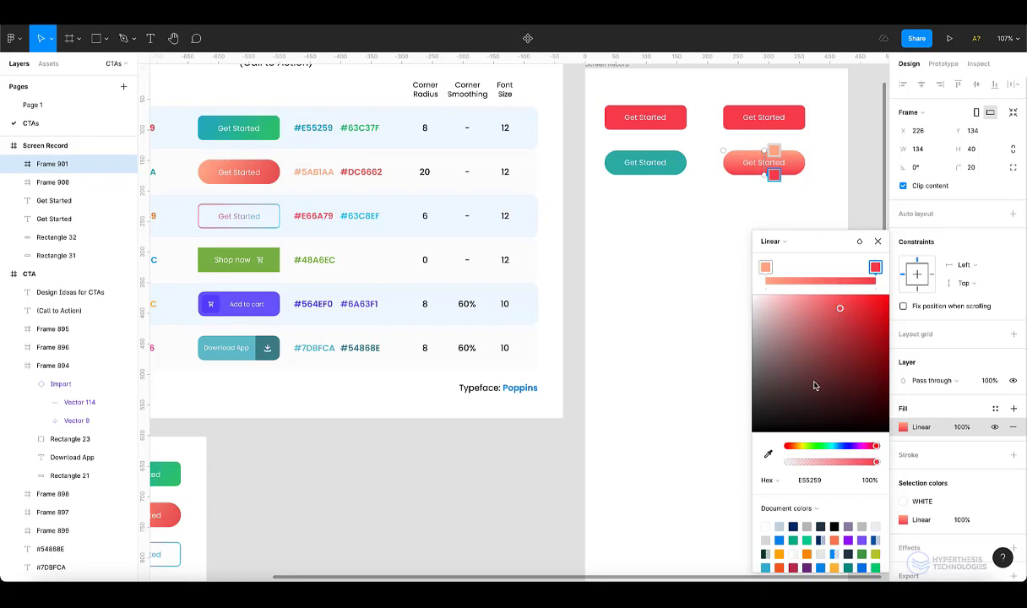
{"action": "left_click", "coordinate": [769, 456]}
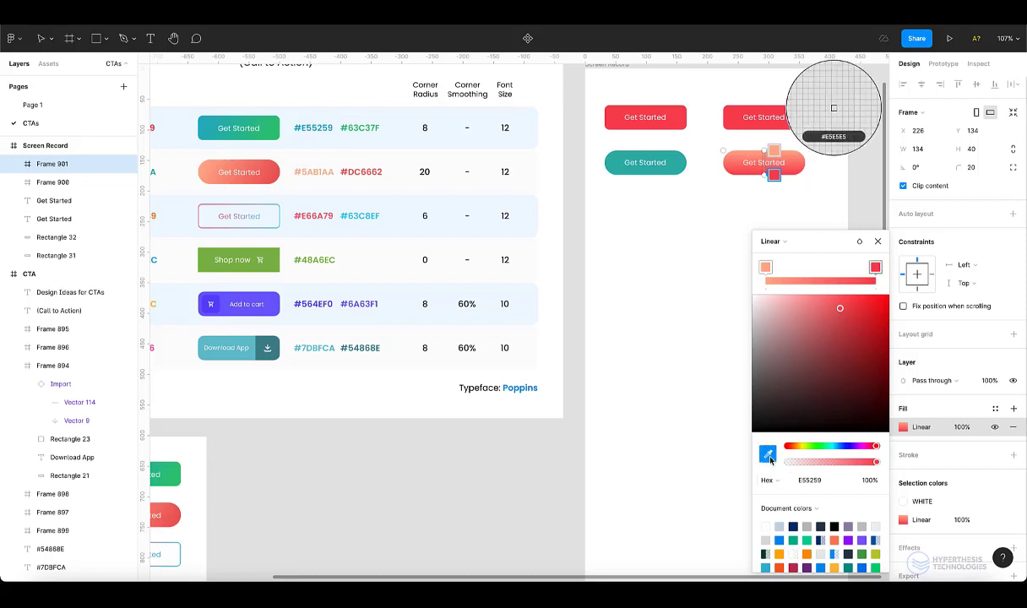
{"action": "left_click", "coordinate": [275, 175]}
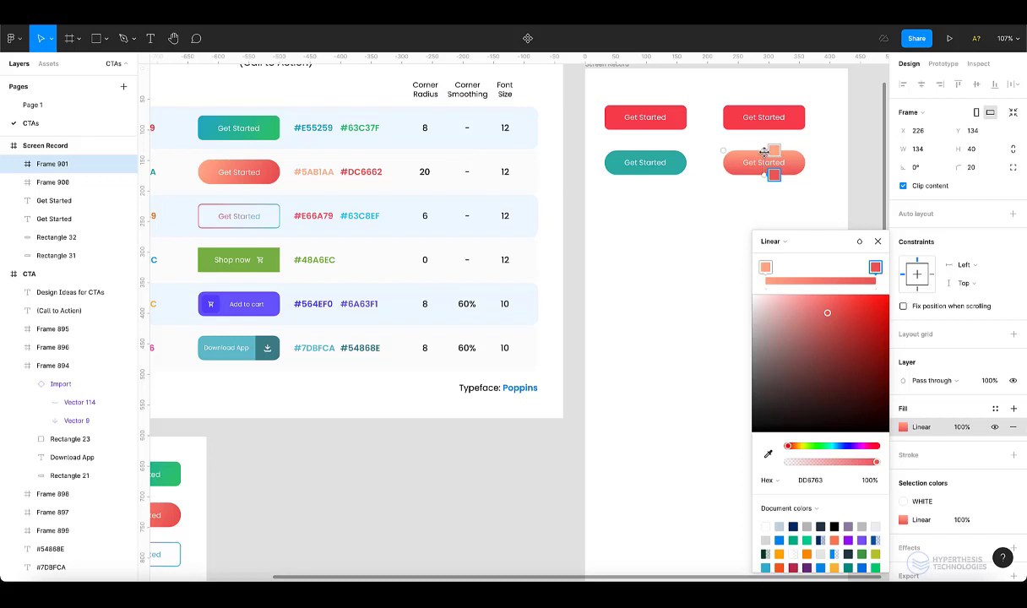
Angle the gradient diagonally so the red end sits at the button's lower-right corner.
{"action": "left_click_drag", "start_coordinate": [763, 152], "coordinate": [803, 164]}
{"action": "mouse_move", "coordinate": [735, 150]}
{"action": "left_mouse_down"}
{"action": "mouse_move", "coordinate": [806, 154]}
{"action": "mouse_move", "coordinate": [736, 171]}
{"action": "mouse_move", "coordinate": [734, 145]}
{"action": "left_mouse_up"}
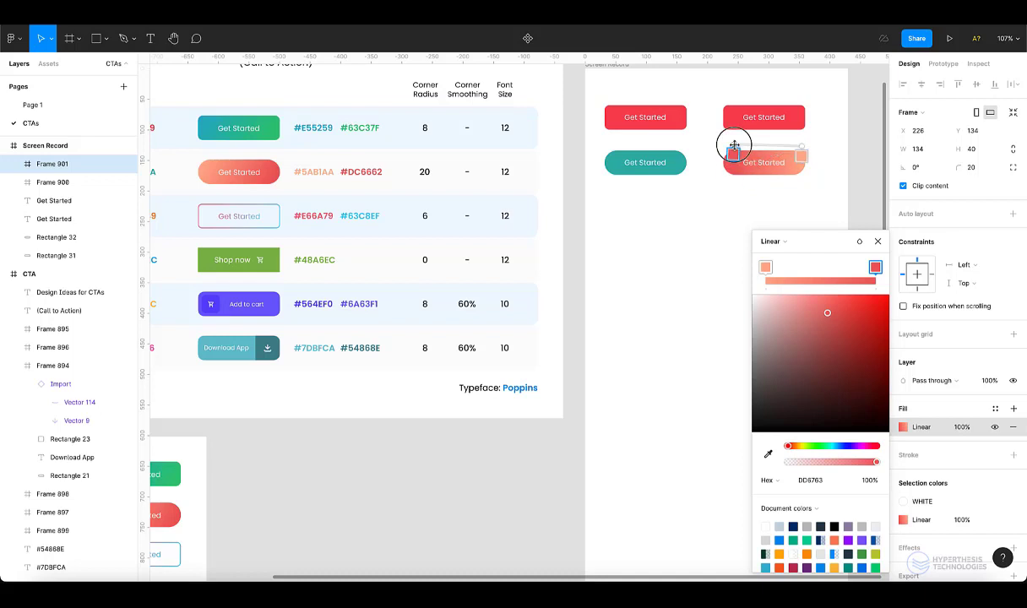
{"action": "mouse_move", "coordinate": [802, 147]}
{"action": "left_mouse_down"}
{"action": "mouse_move", "coordinate": [791, 165]}
{"action": "mouse_move", "coordinate": [791, 138]}
{"action": "left_mouse_up"}
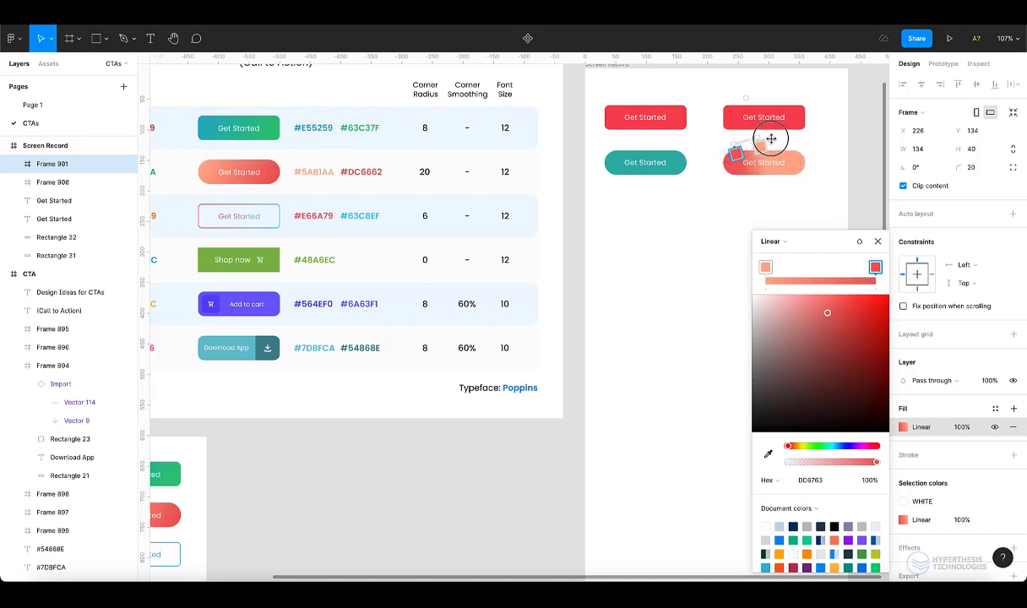
{"action": "mouse_move", "coordinate": [734, 154]}
{"action": "left_mouse_down"}
{"action": "mouse_move", "coordinate": [801, 174]}
{"action": "mouse_move", "coordinate": [730, 142]}
{"action": "left_mouse_up"}
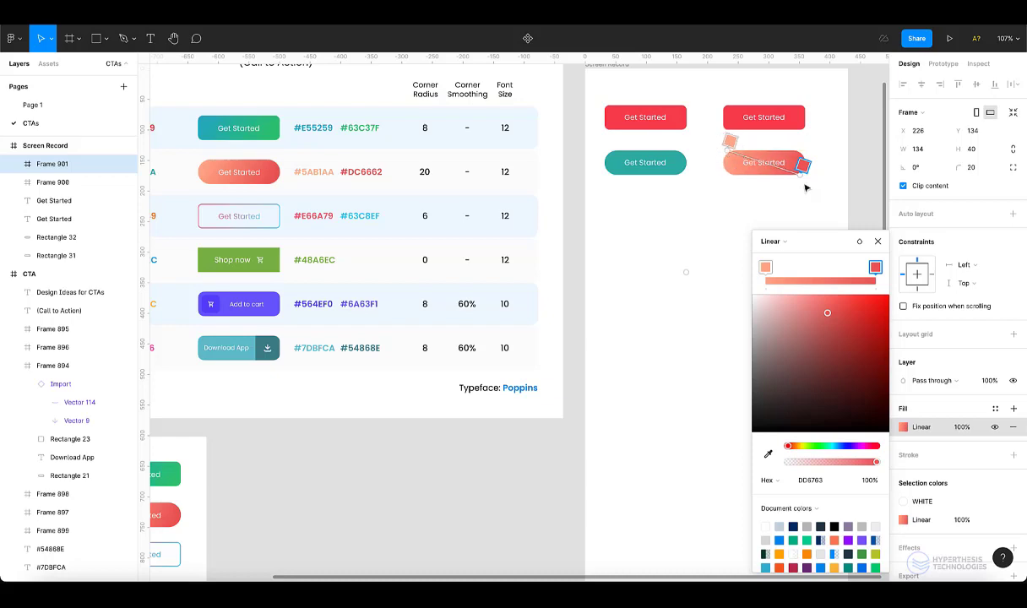
{"action": "left_click", "coordinate": [878, 242]}
{"action": "left_click", "coordinate": [807, 174]}
{"action": "scroll", "coordinate": [806, 174], "scroll_direction": "down", "scroll_amount": 3}
{"action": "scroll", "coordinate": [807, 174], "scroll_direction": "down", "scroll_amount": 1}
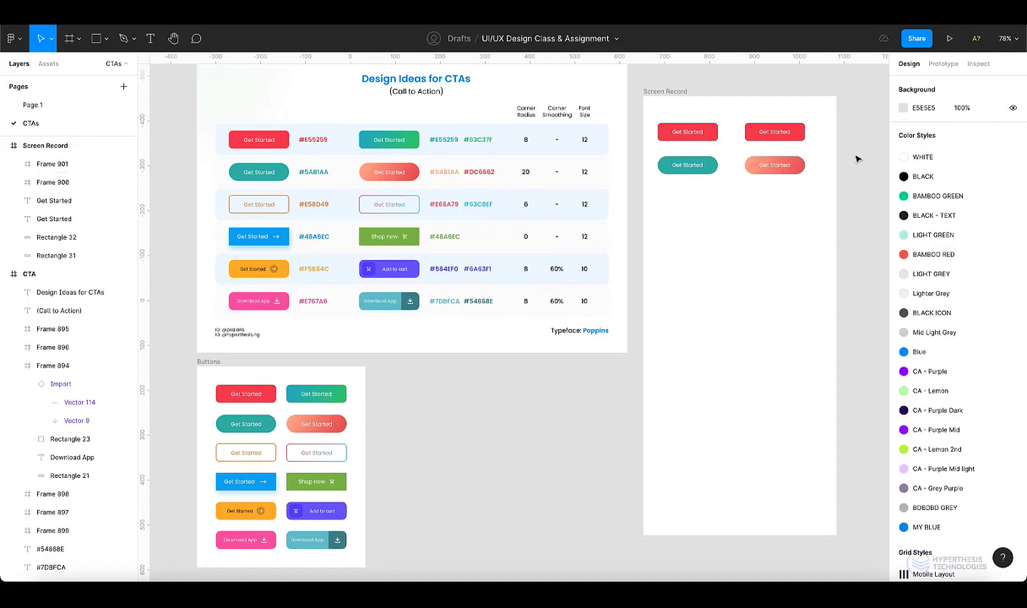
Alt-drag the top row of red buttons to create a third row below.
{"action": "left_click_drag", "start_coordinate": [814, 141], "coordinate": [711, 203]}
{"action": "scroll", "coordinate": [808, 196], "scroll_direction": "up", "scroll_amount": 5}
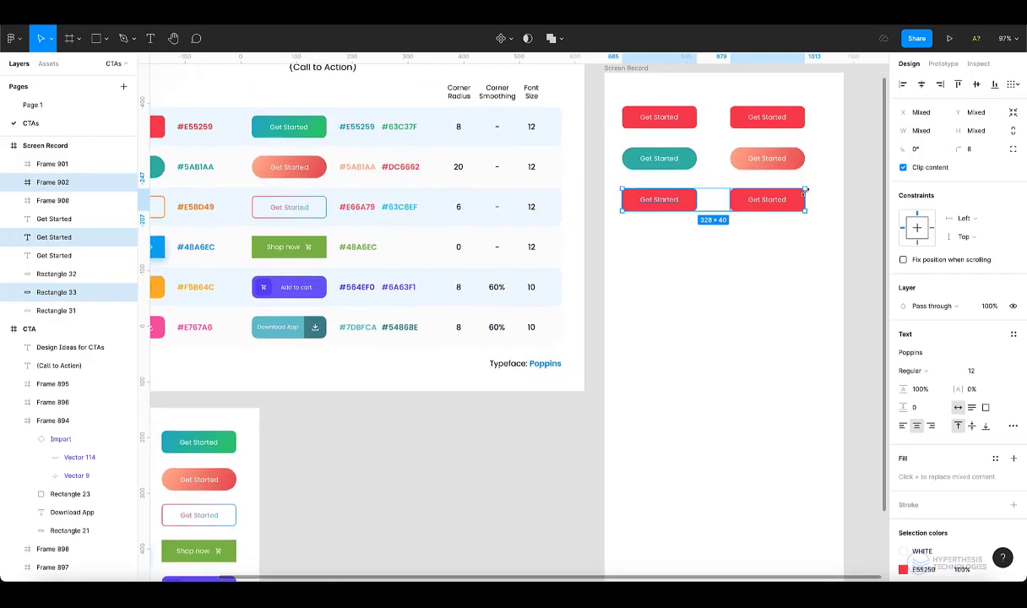
{"action": "scroll", "coordinate": [806, 192], "scroll_direction": "left", "scroll_amount": 2}
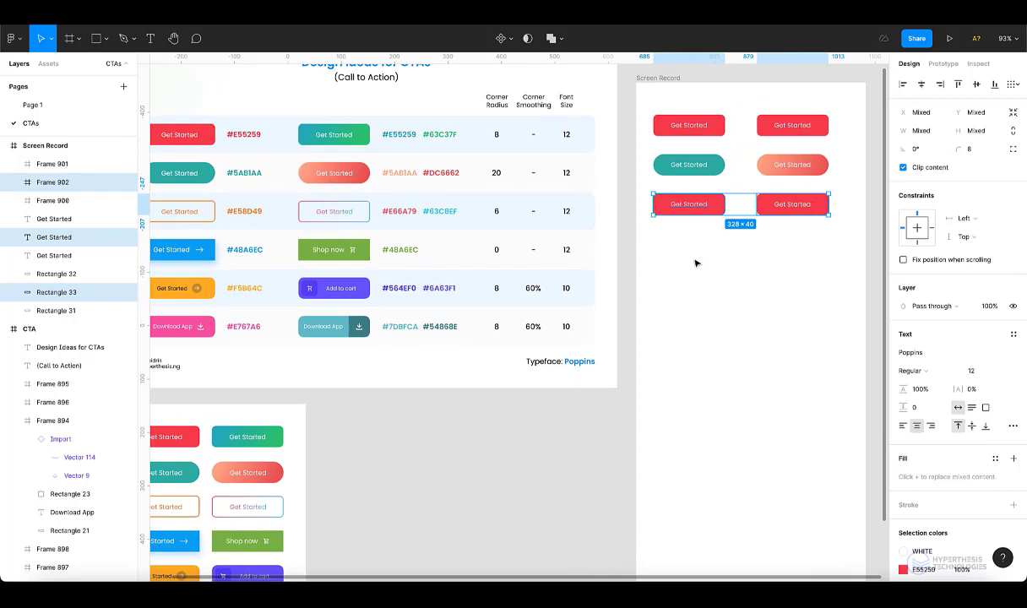
{"action": "left_click", "coordinate": [668, 241]}
{"action": "scroll", "coordinate": [717, 213], "scroll_direction": "left", "scroll_amount": 3}
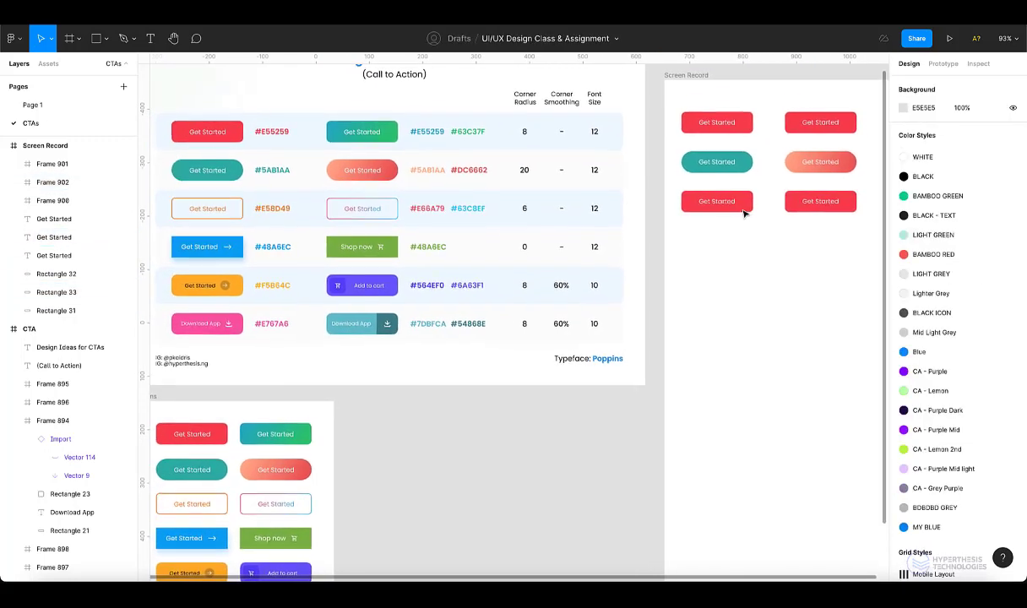
Detach the left label's WHITE style and set its text fill to orange E58D49.
{"action": "left_click", "coordinate": [723, 203]}
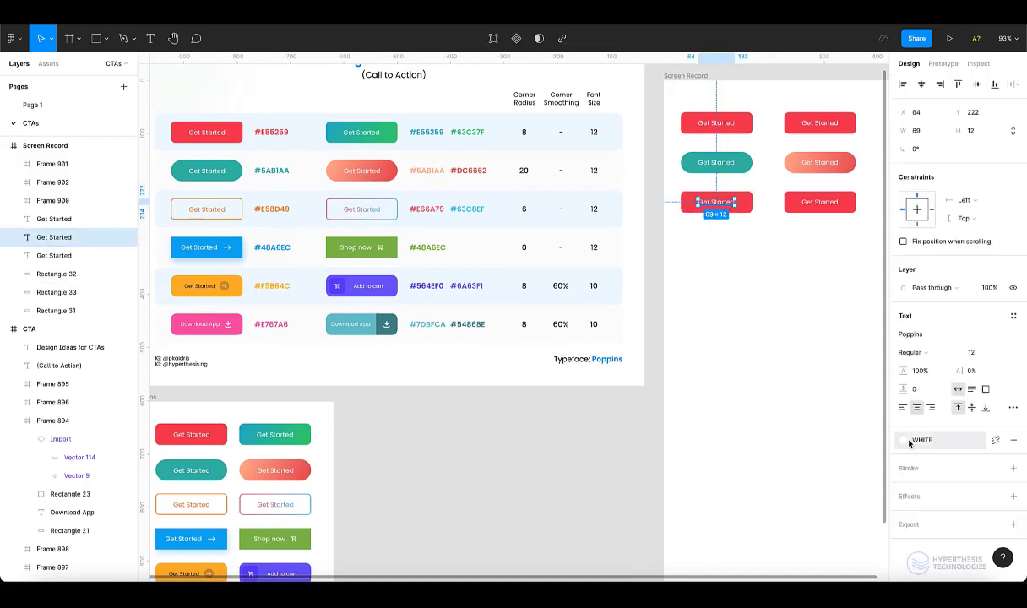
{"action": "left_click", "coordinate": [996, 440]}
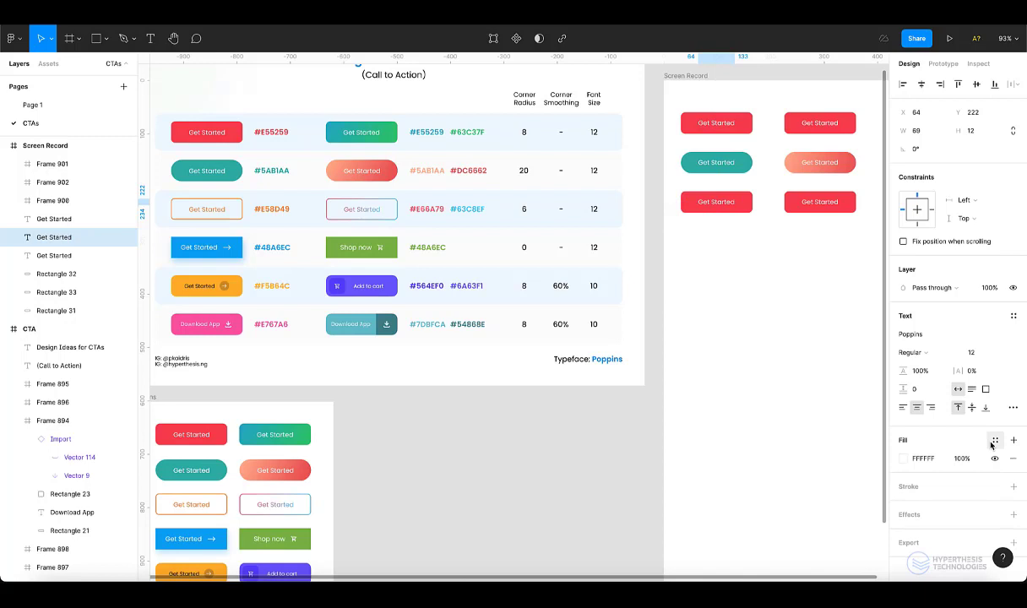
{"action": "left_click", "coordinate": [929, 459]}
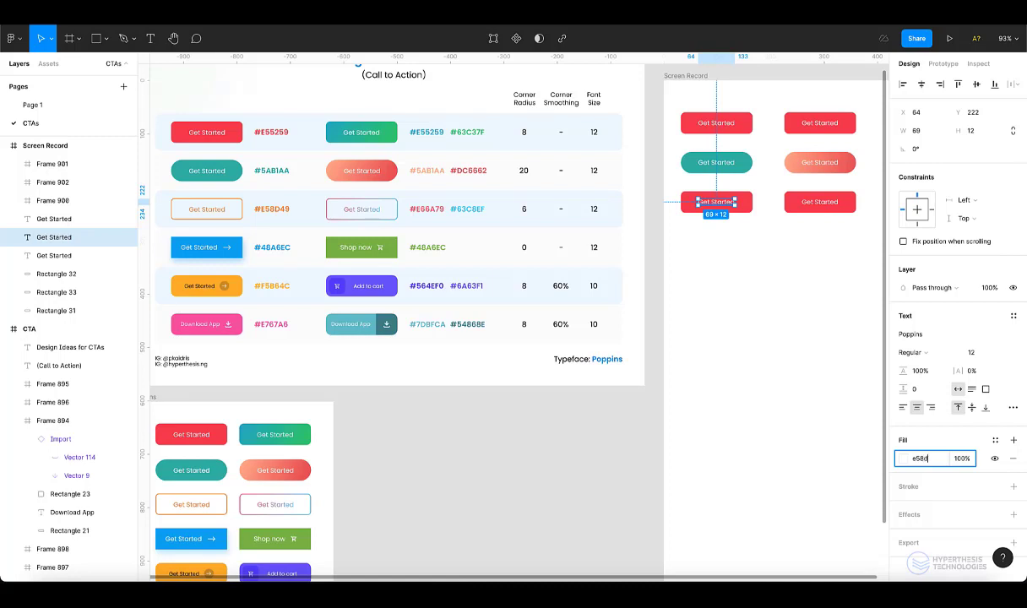
{"action": "key", "text": "Return"}
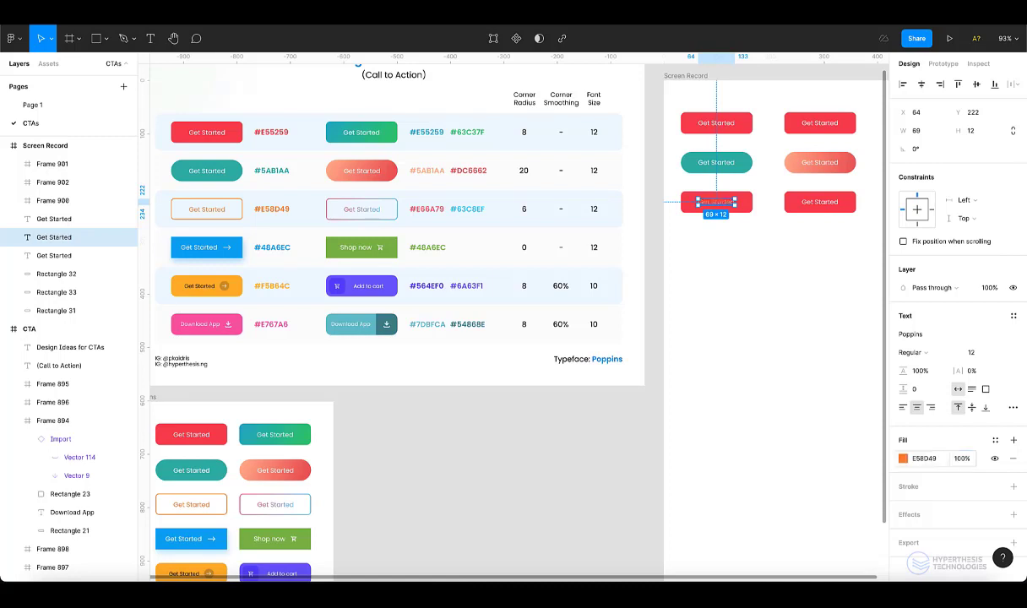
Remove the third-row left button's red fill and give it an orange E58D49 stroke.
{"action": "left_click", "coordinate": [745, 202]}
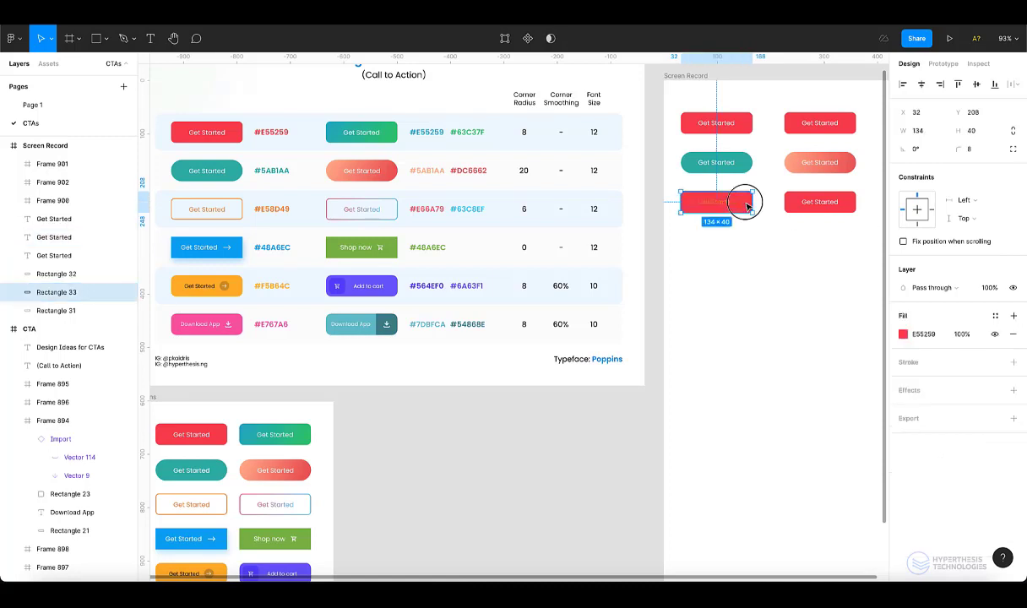
{"action": "left_click", "coordinate": [1013, 335]}
{"action": "left_click", "coordinate": [932, 346]}
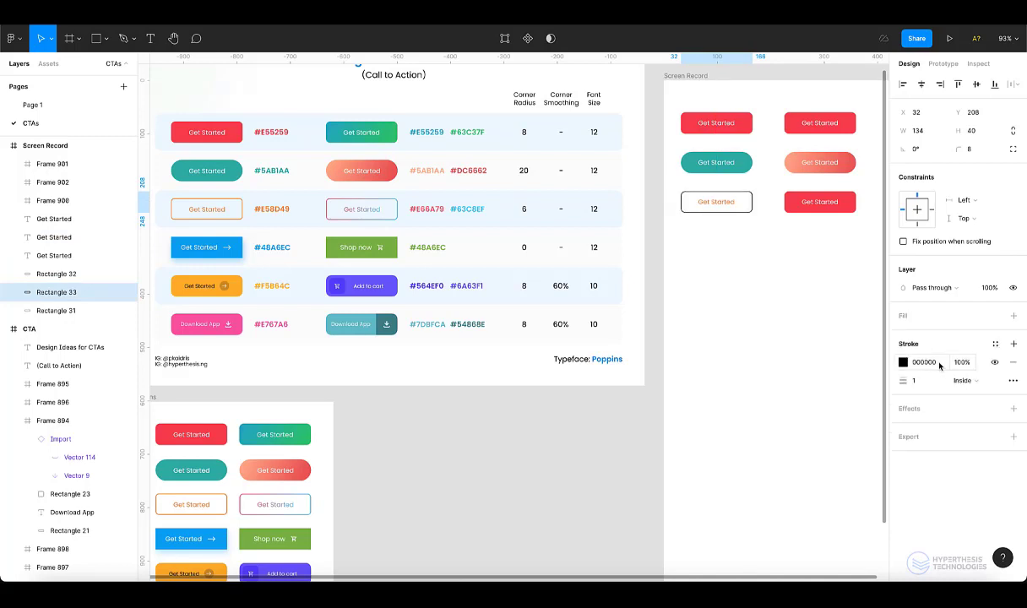
{"action": "left_click", "coordinate": [939, 363]}
{"action": "type", "text": "e58d4"}
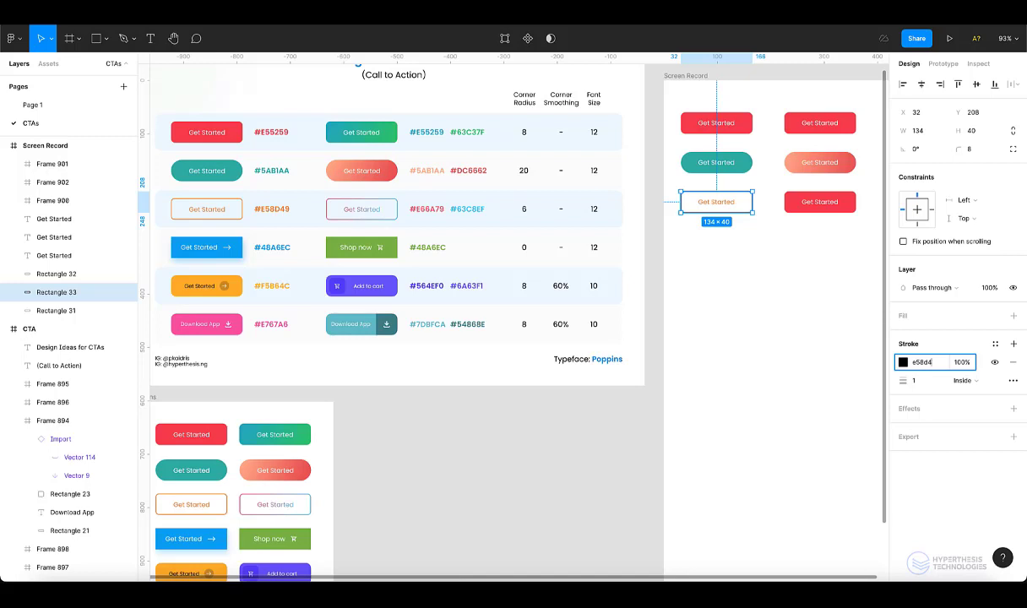
{"action": "type", "text": "9"}
{"action": "key", "text": "Return"}
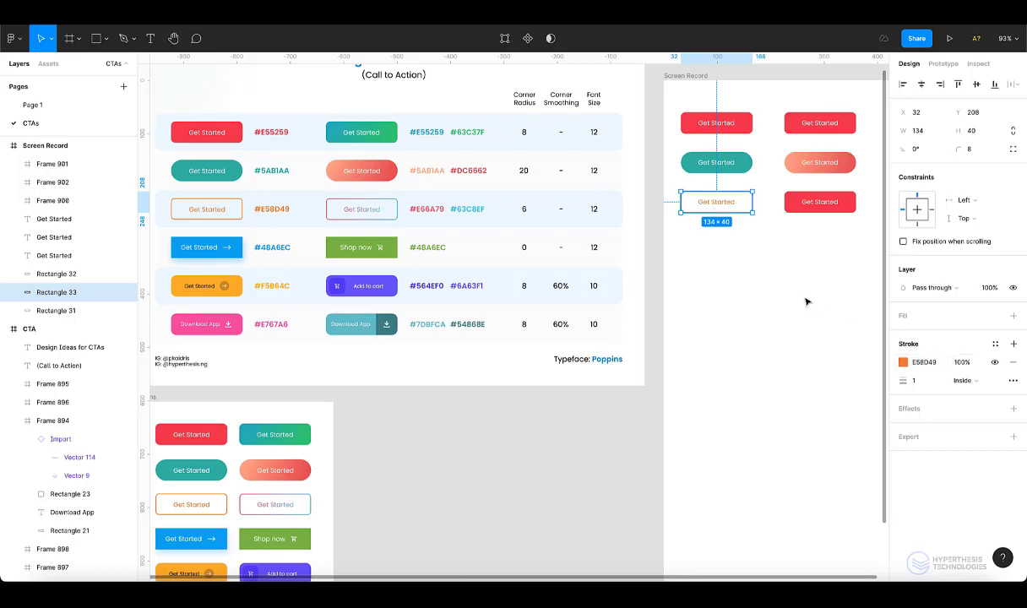
{"action": "left_click", "coordinate": [807, 301]}
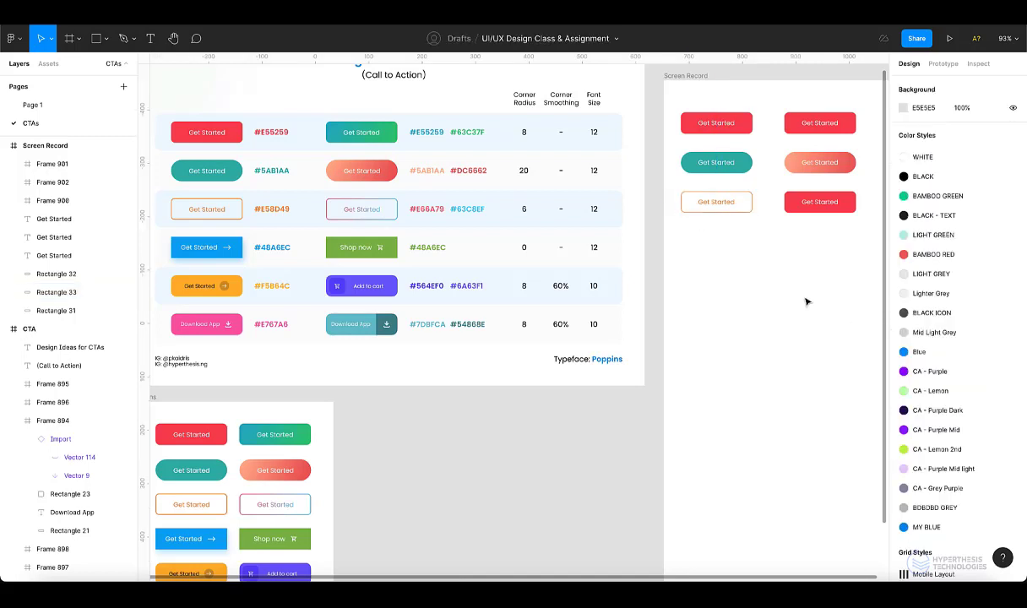
{"action": "left_click", "coordinate": [853, 202]}
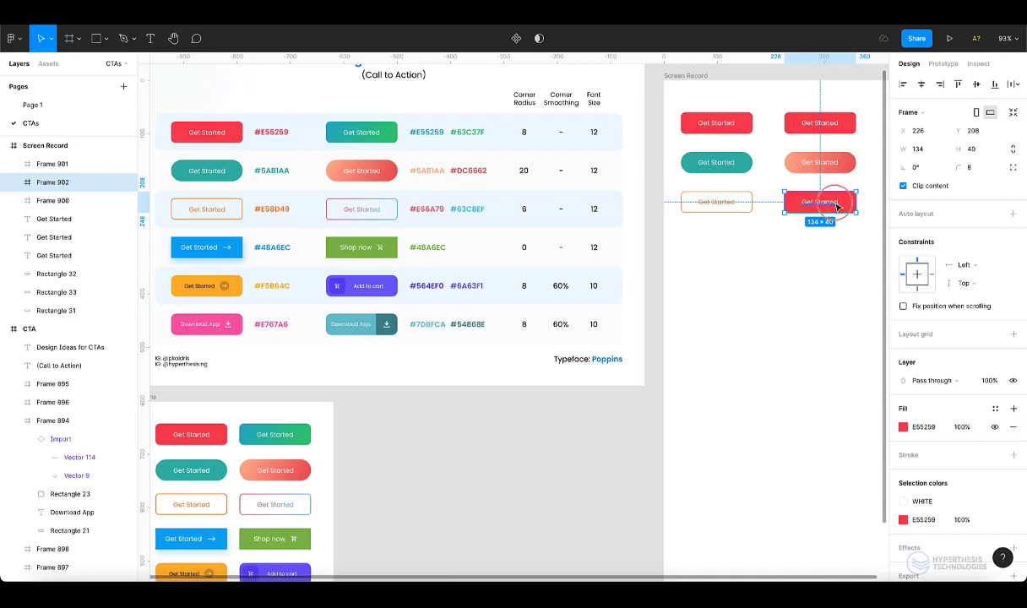
Detach the right label's WHITE style and make it a linear gradient starting at pink E66A79.
{"action": "double_click", "coordinate": [803, 201]}
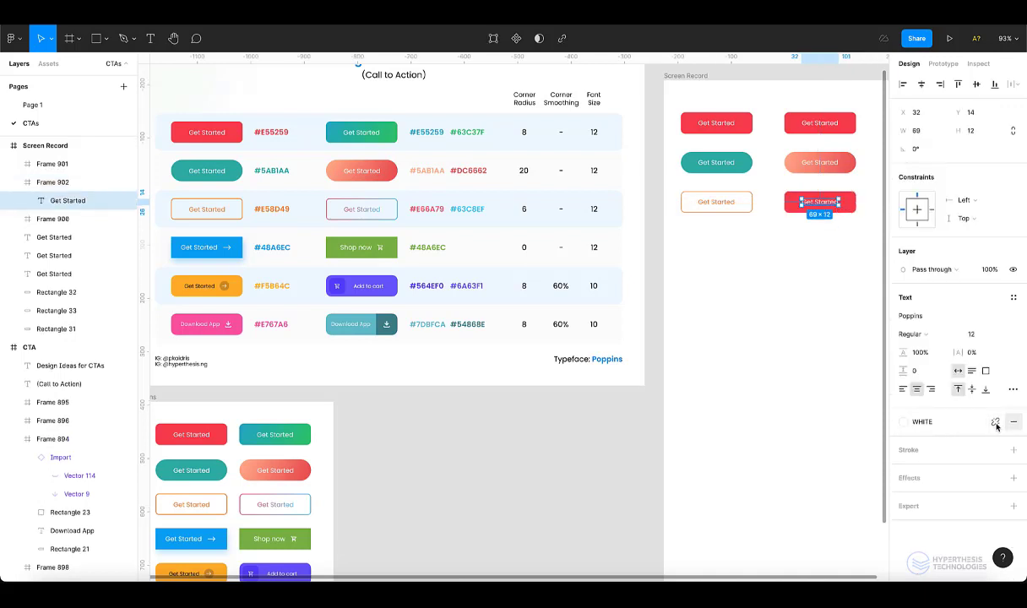
{"action": "left_click", "coordinate": [995, 421]}
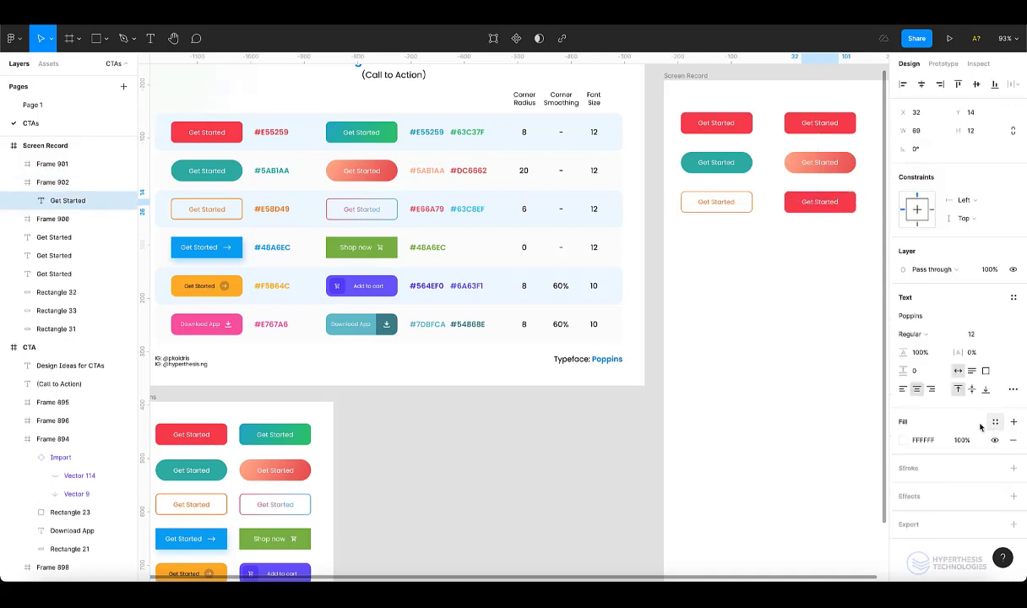
{"action": "left_click", "coordinate": [903, 440]}
{"action": "left_click", "coordinate": [769, 284]}
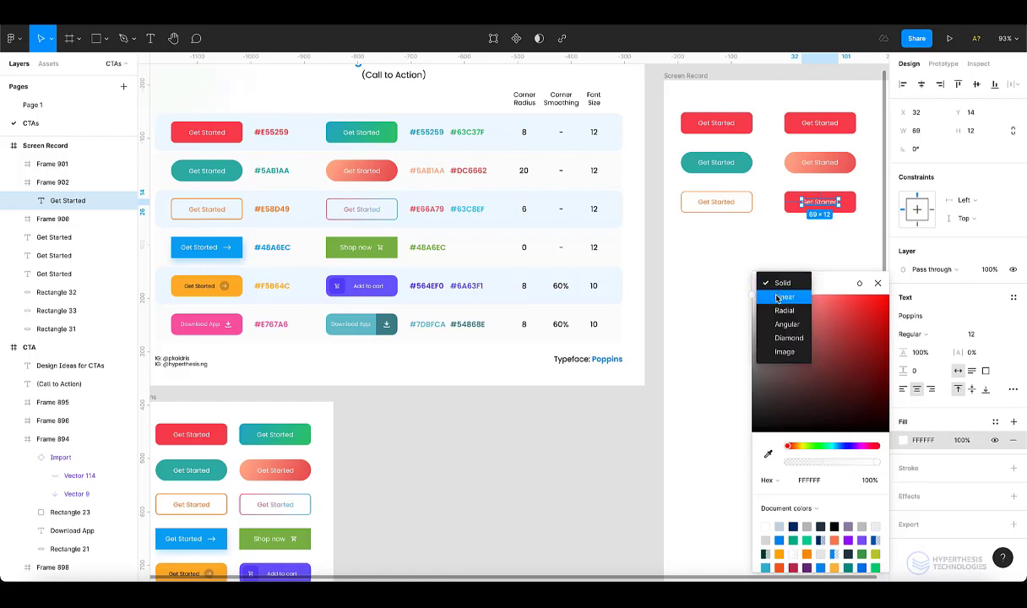
{"action": "left_click", "coordinate": [782, 297]}
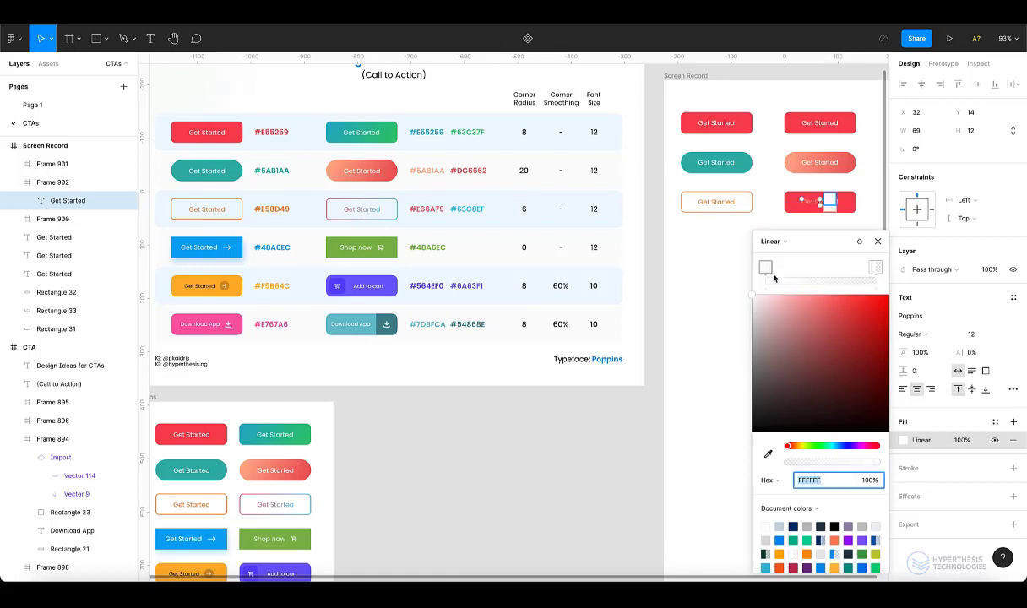
{"action": "left_click", "coordinate": [766, 269]}
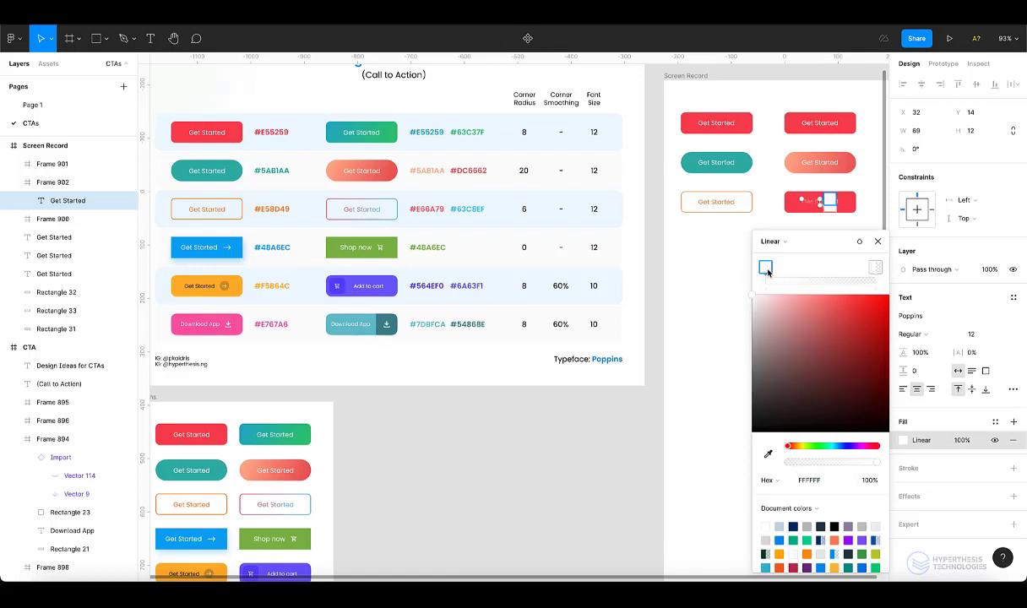
{"action": "left_click", "coordinate": [828, 487]}
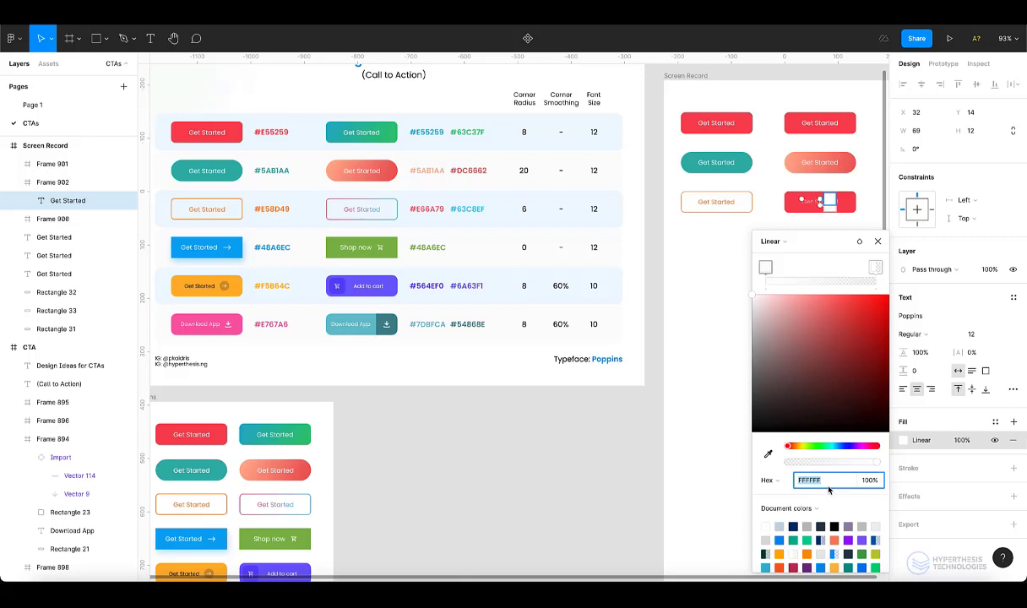
{"action": "type", "text": "e66a79"}
{"action": "key", "text": "Tab"}
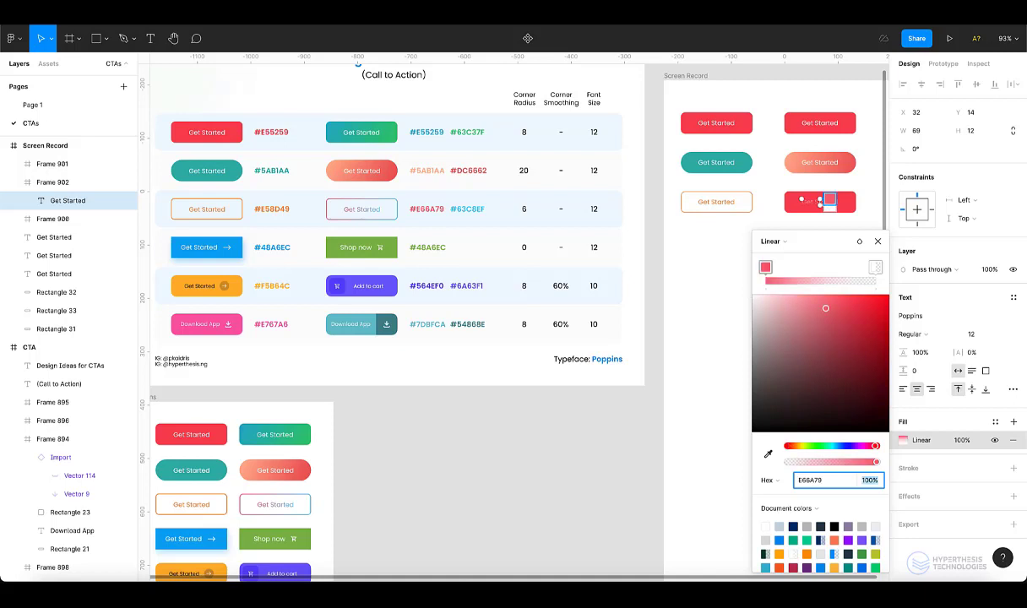
Set the label gradient's end stop to blue 63C8EF and angle it diagonally across the text.
{"action": "left_click", "coordinate": [874, 267]}
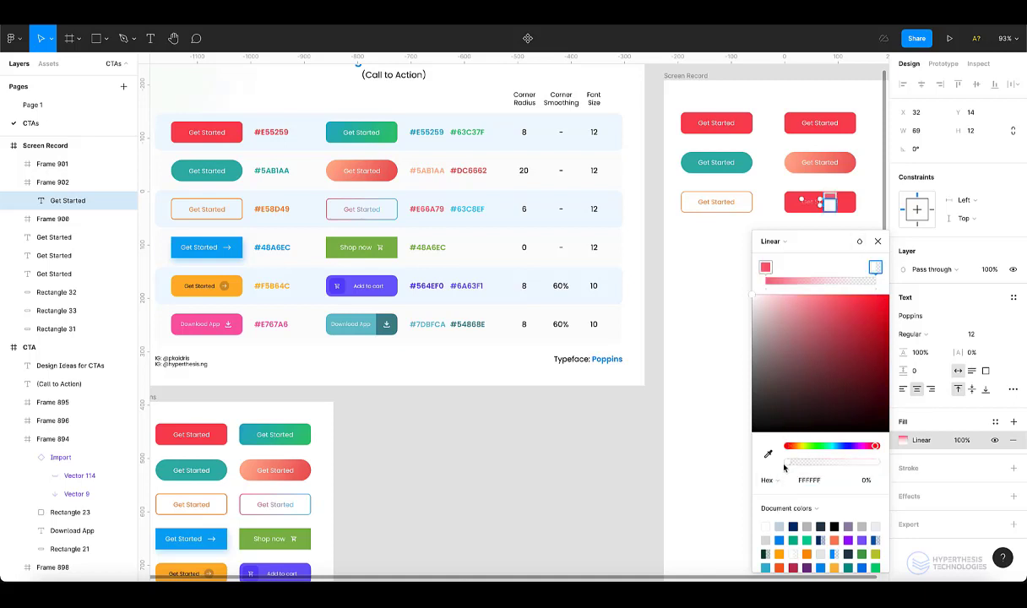
{"action": "left_click", "coordinate": [833, 482]}
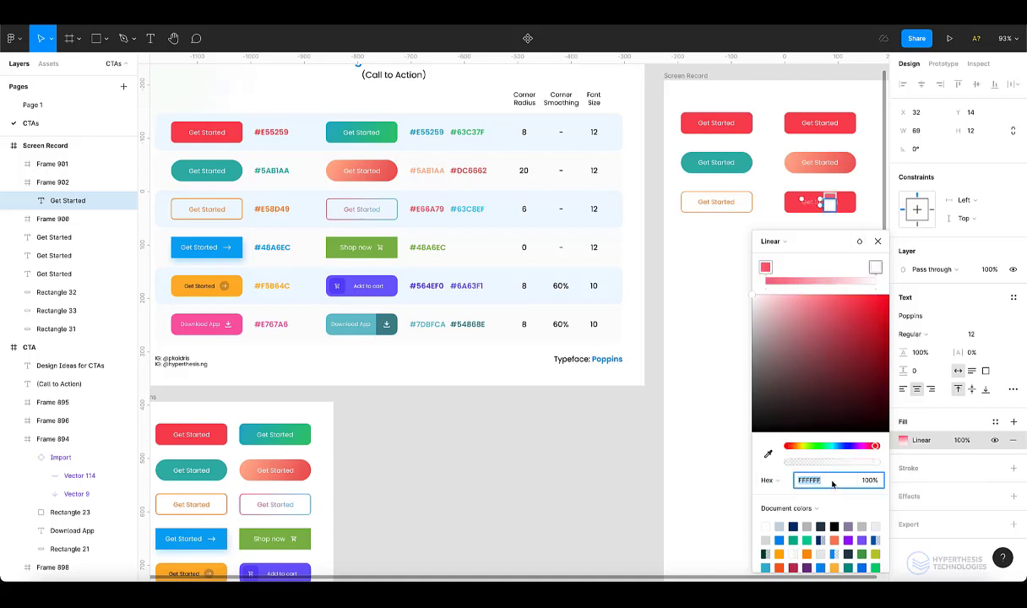
{"action": "type", "text": "63c8ef"}
{"action": "key", "text": "Tab"}
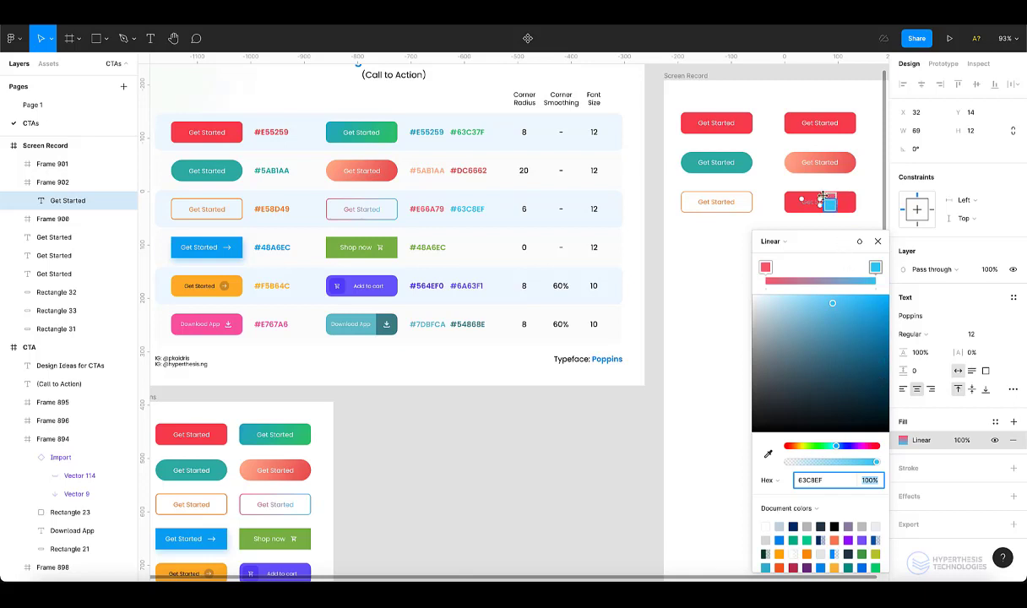
{"action": "left_click_drag", "start_coordinate": [822, 196], "coordinate": [844, 203]}
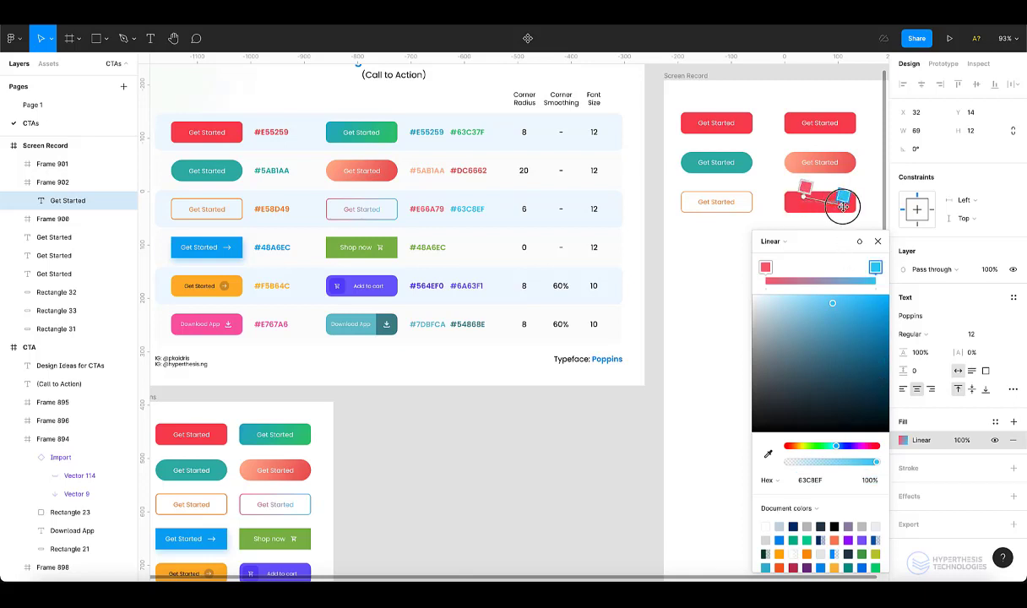
{"action": "left_click", "coordinate": [878, 242]}
Remove the right button's red fill and add a linear gradient stroke.
{"action": "left_click", "coordinate": [807, 202]}
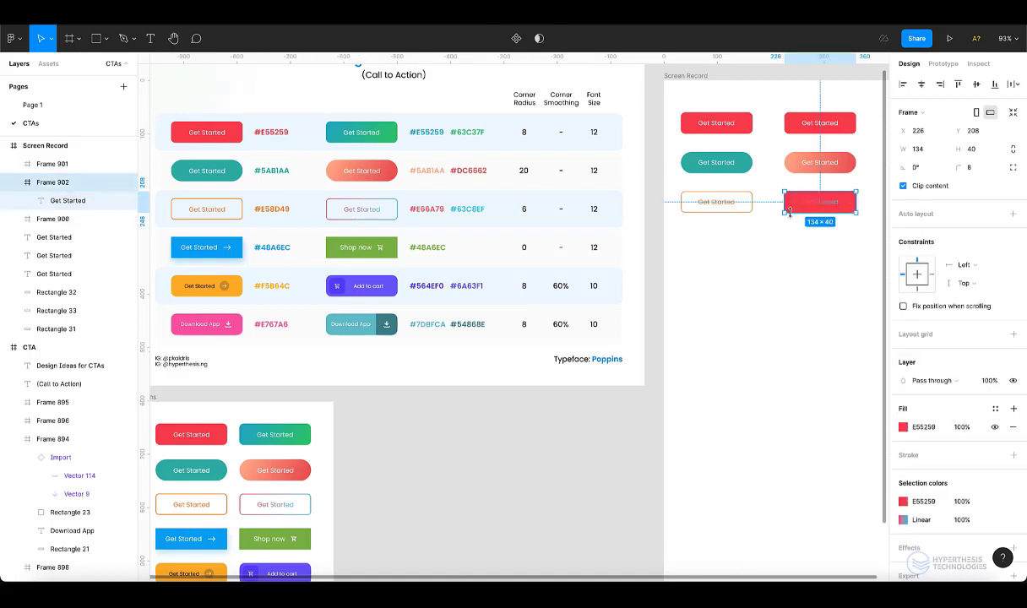
{"action": "left_click", "coordinate": [1015, 429]}
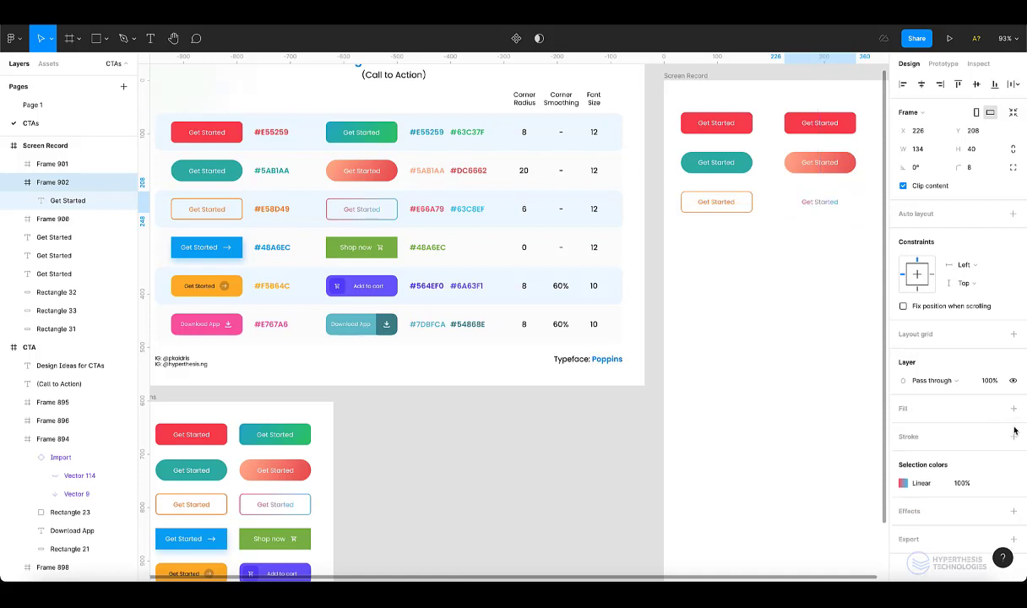
{"action": "left_click", "coordinate": [929, 439]}
{"action": "left_click", "coordinate": [902, 455]}
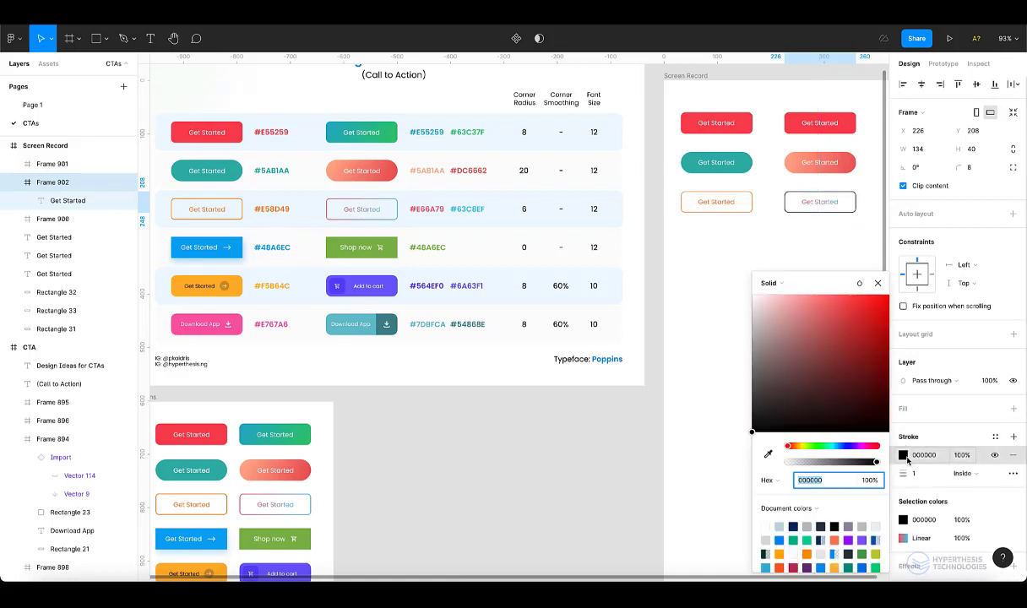
{"action": "left_click", "coordinate": [768, 284]}
{"action": "left_click", "coordinate": [765, 295]}
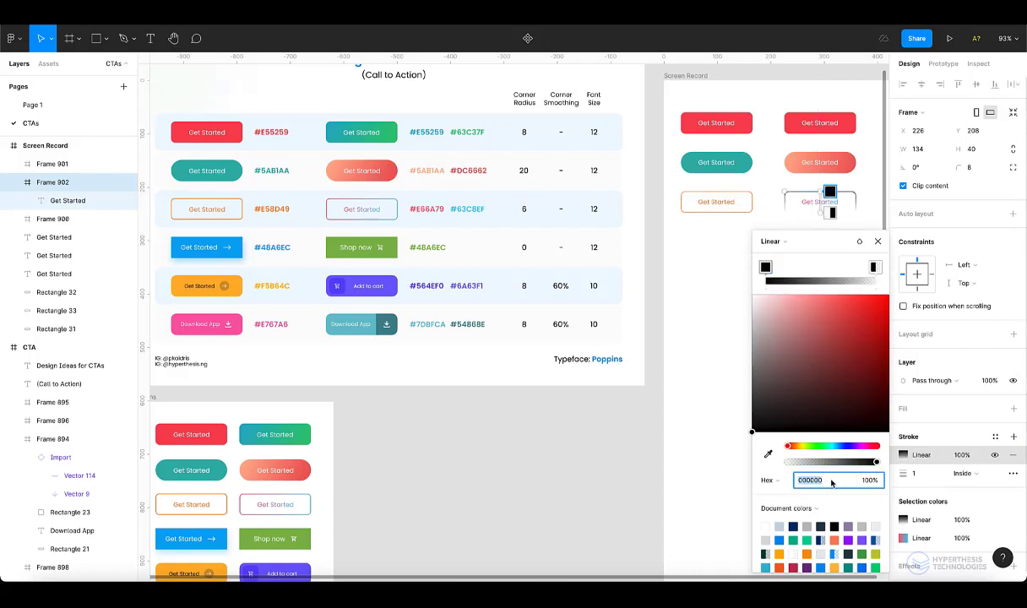
Set the stroke gradient from pink E66A79 to fully opaque blue 63C8EF and reposition its start.
{"action": "type", "text": "e66a79"}
{"action": "key", "text": "Return"}
{"action": "left_click", "coordinate": [876, 267]}
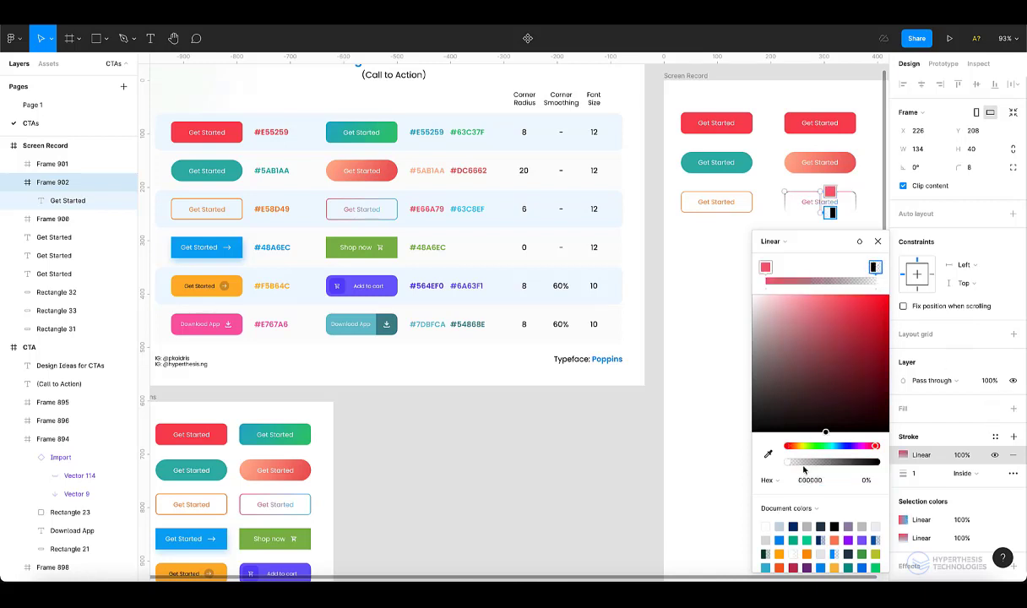
{"action": "left_click_drag", "start_coordinate": [803, 463], "coordinate": [874, 463]}
{"action": "left_click", "coordinate": [836, 481]}
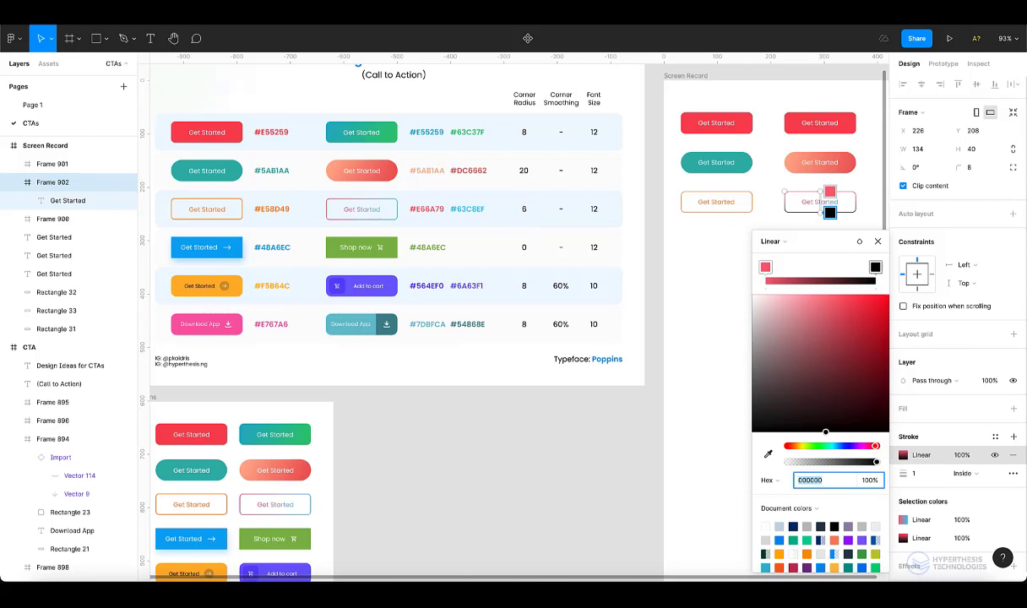
{"action": "type", "text": "63c8ef"}
{"action": "key", "text": "Return"}
{"action": "left_click_drag", "start_coordinate": [830, 191], "coordinate": [788, 193]}
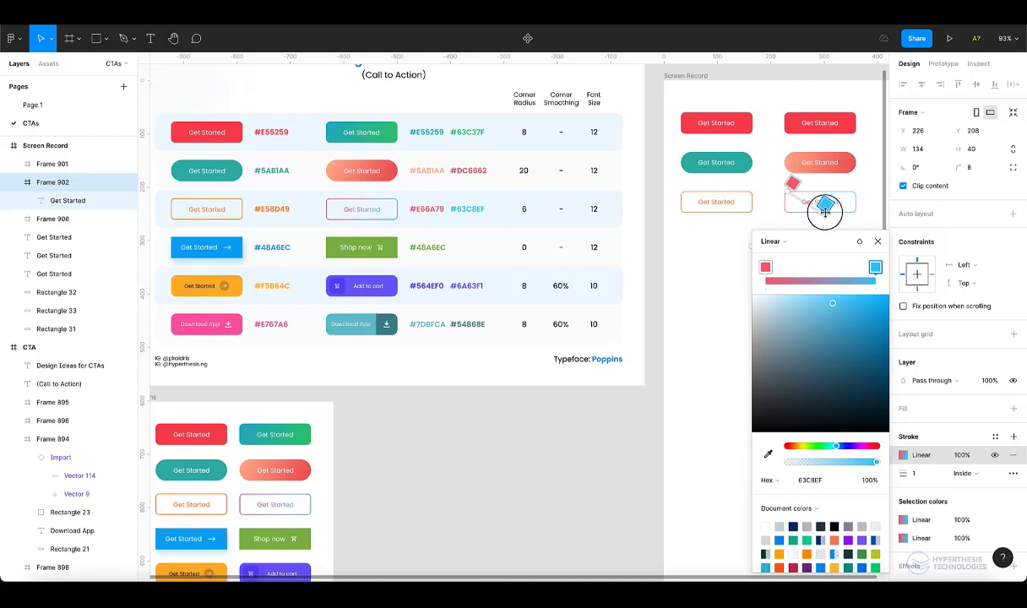
{"action": "left_click", "coordinate": [741, 248]}
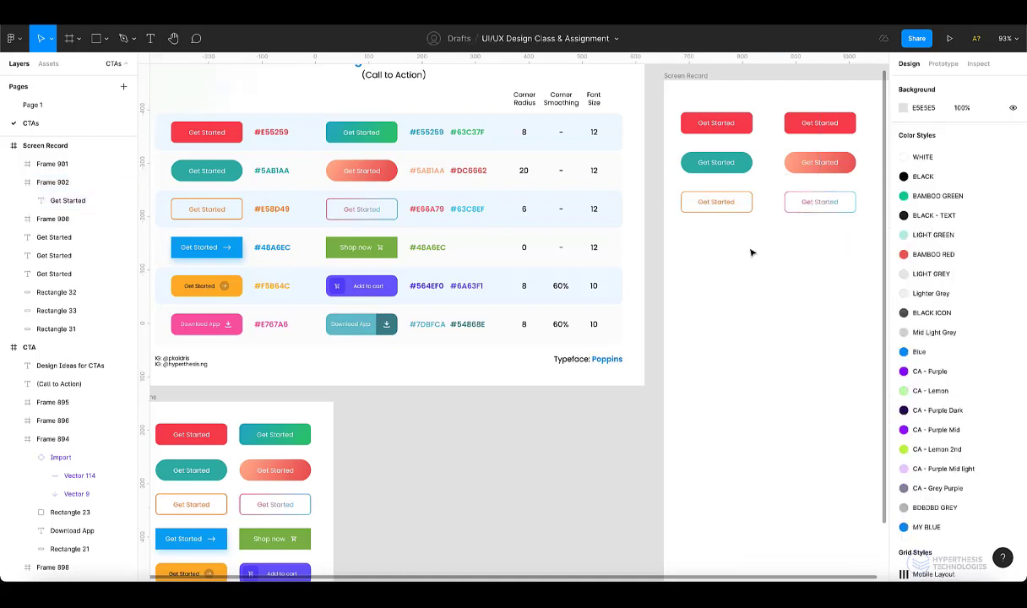
Copy the two top red buttons into a fourth row and set both corner radii to 0.
{"action": "left_click_drag", "start_coordinate": [656, 102], "coordinate": [811, 128]}
{"action": "left_click_drag", "start_coordinate": [745, 120], "coordinate": [757, 244]}
{"action": "left_click", "coordinate": [729, 254]}
{"action": "left_click", "coordinate": [741, 249]}
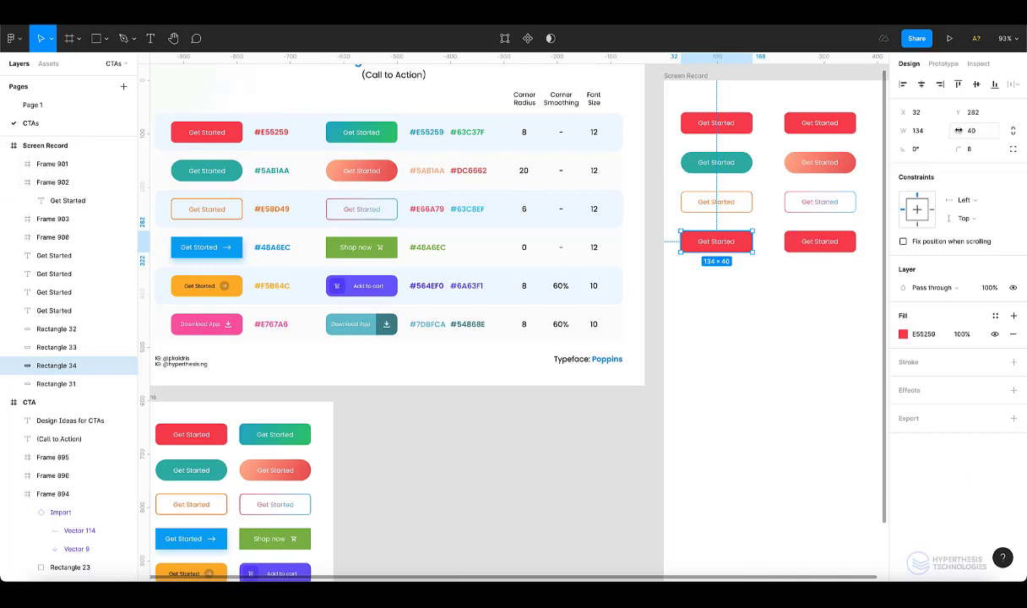
{"action": "left_click", "coordinate": [974, 150]}
{"action": "type", "text": "0"}
{"action": "key", "text": "Return"}
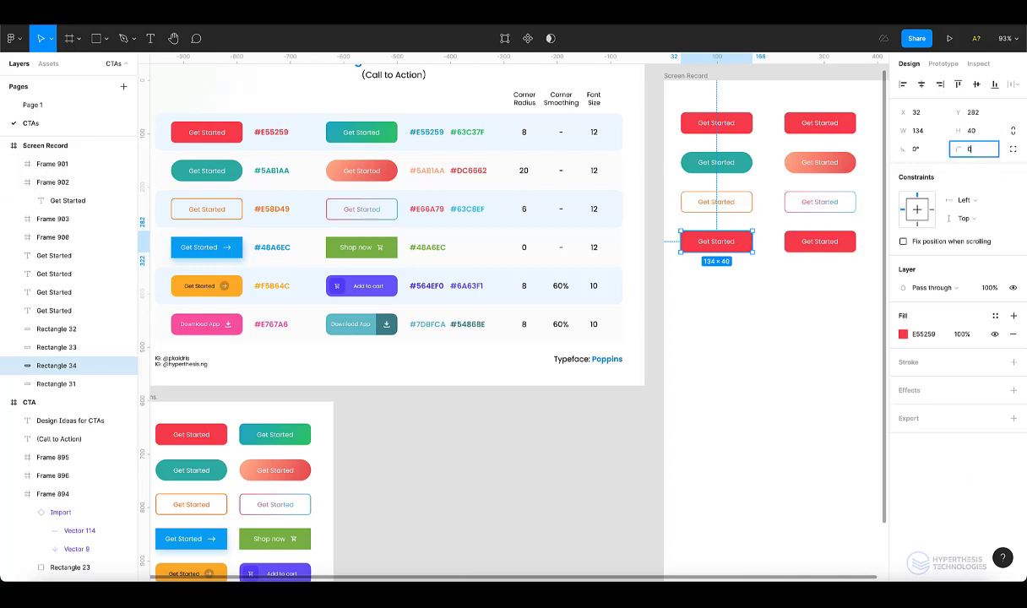
{"action": "left_click", "coordinate": [845, 240]}
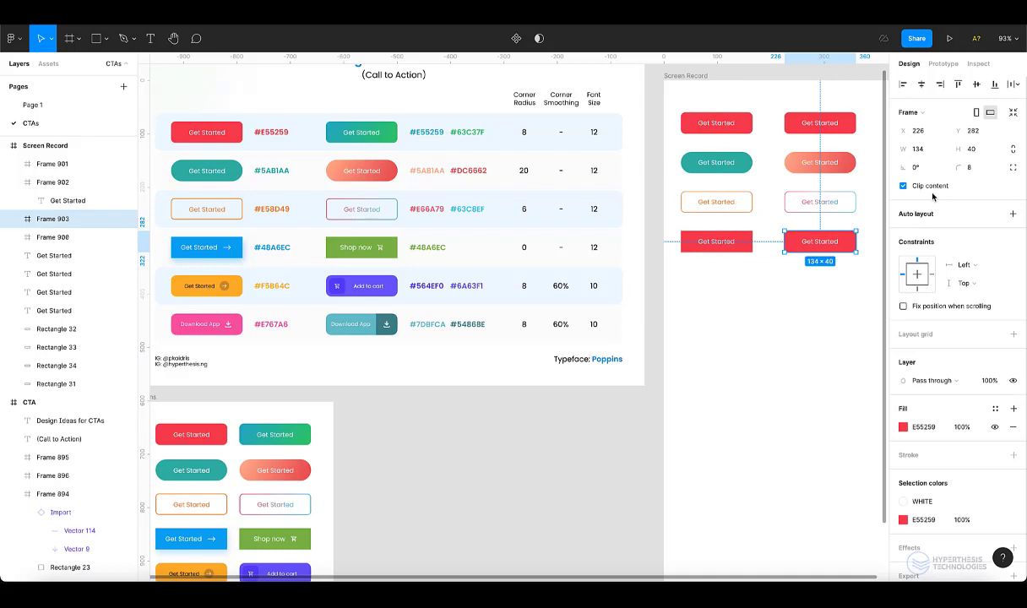
{"action": "left_click", "coordinate": [971, 168]}
{"action": "type", "text": "0"}
{"action": "key", "text": "Return"}
{"action": "left_click", "coordinate": [799, 302]}
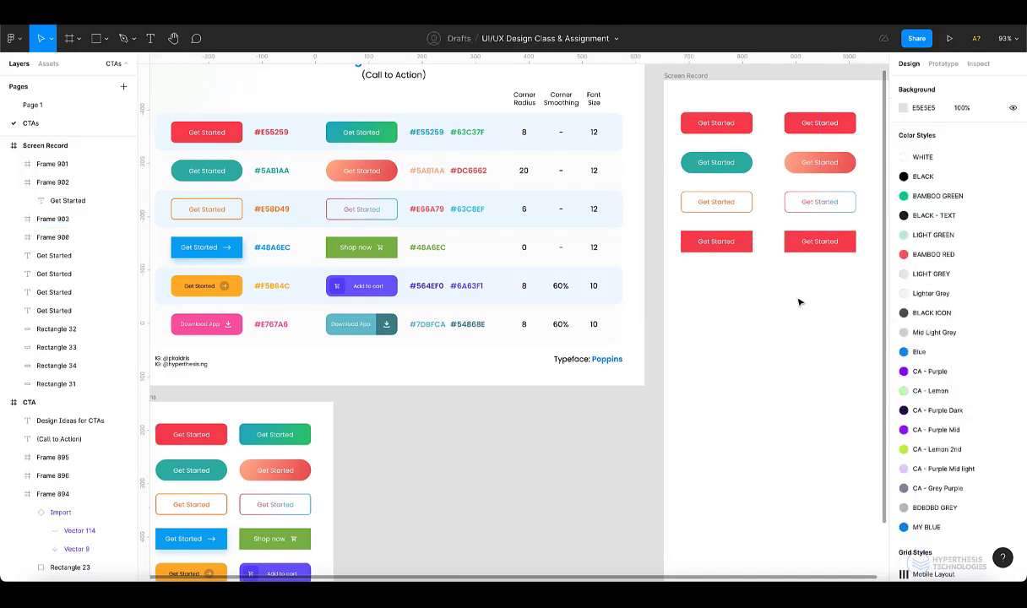
Eyedrop the Get Started blue onto the left copy and the Shop now green (BDB65B) onto the right.
{"action": "left_click", "coordinate": [742, 240]}
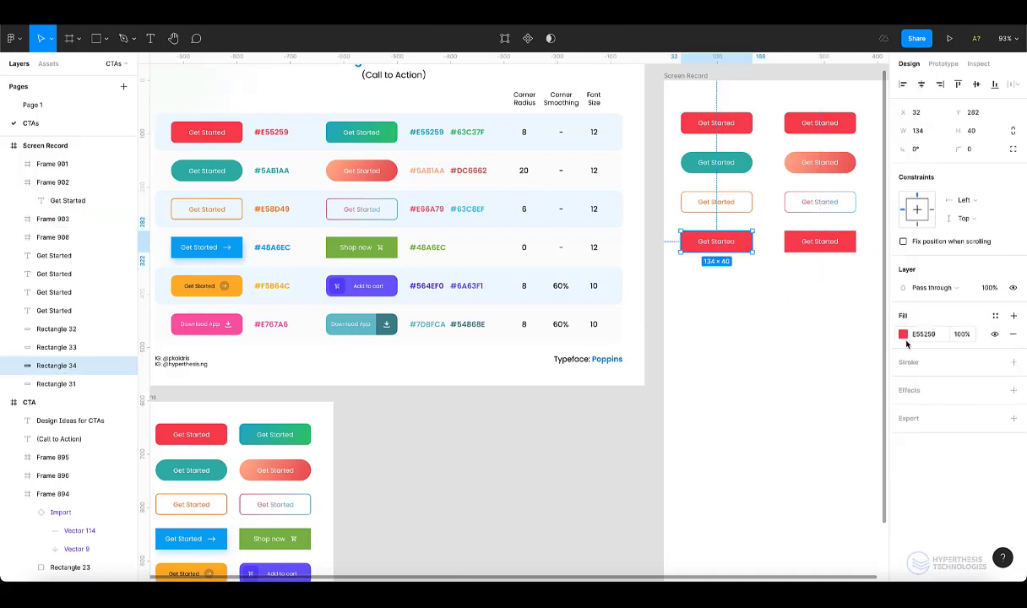
{"action": "key", "text": "i"}
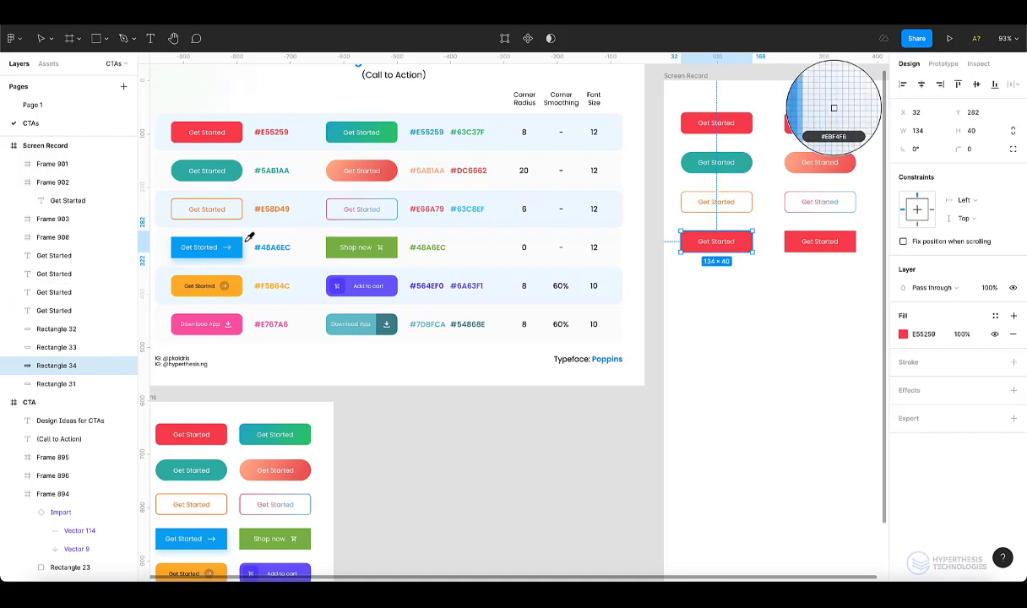
{"action": "left_click", "coordinate": [284, 248]}
{"action": "left_click", "coordinate": [837, 269]}
{"action": "left_click", "coordinate": [819, 245]}
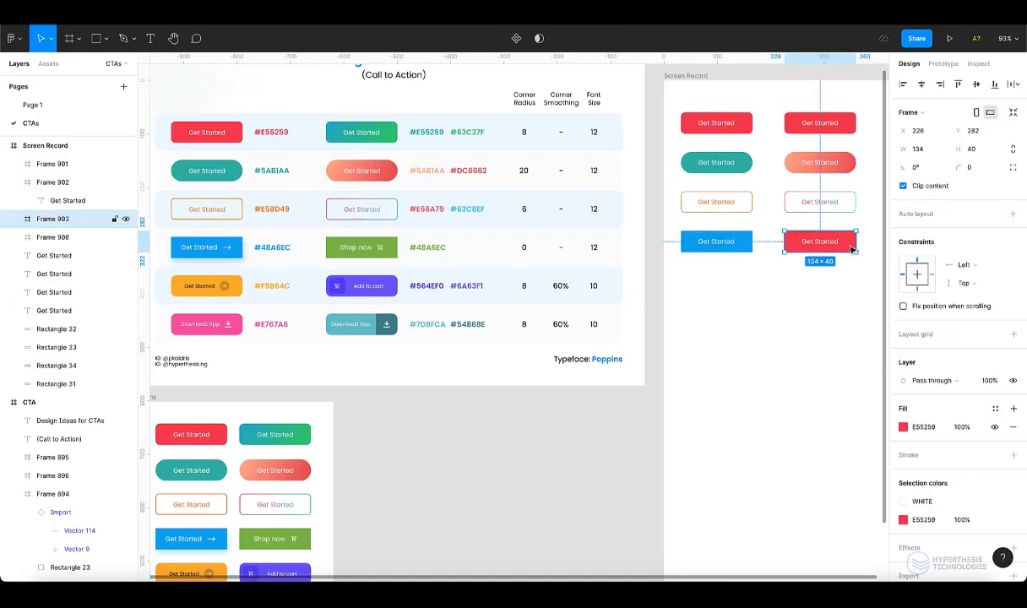
{"action": "key", "text": "i"}
{"action": "left_click", "coordinate": [376, 243]}
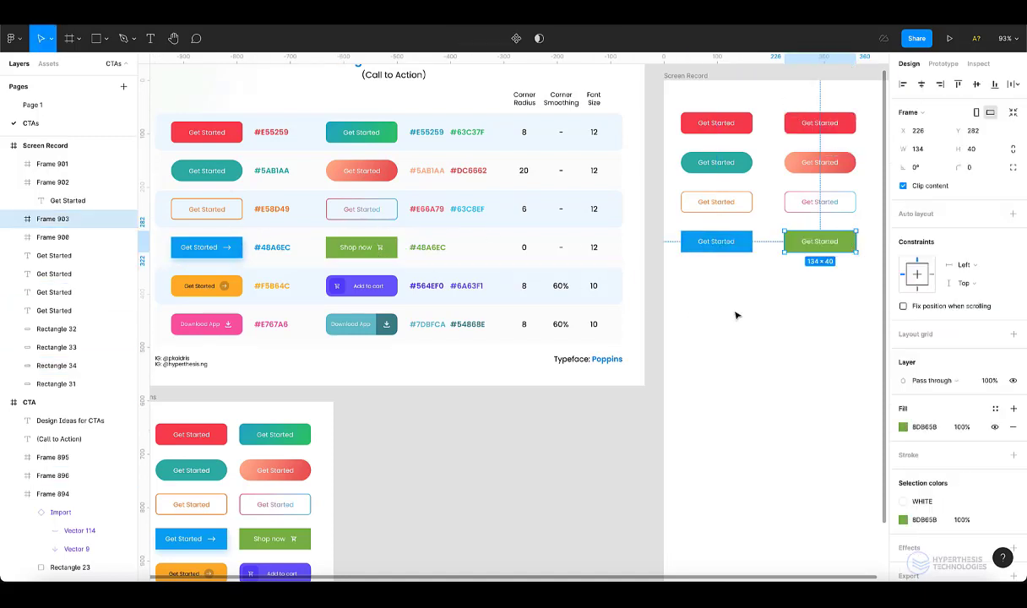
{"action": "left_click", "coordinate": [754, 311]}
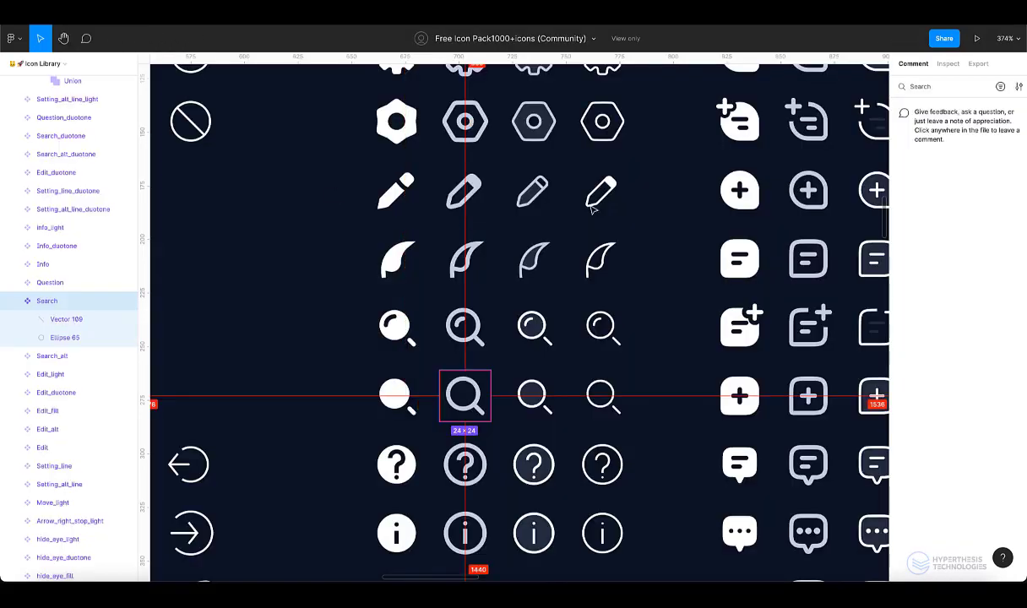
Relaunch the Iconify plugin with Ctrl+Alt+P after glancing at the Plugins list.
{"action": "scroll", "coordinate": [504, 245], "scroll_direction": "down", "scroll_amount": 10}
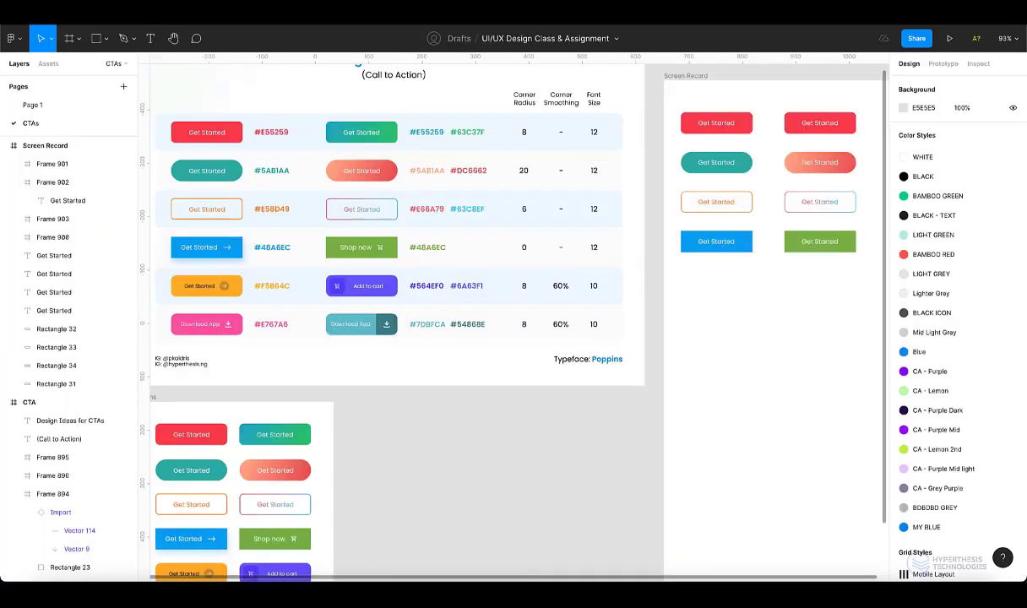
{"action": "left_click", "coordinate": [972, 10]}
{"action": "left_click", "coordinate": [904, 40]}
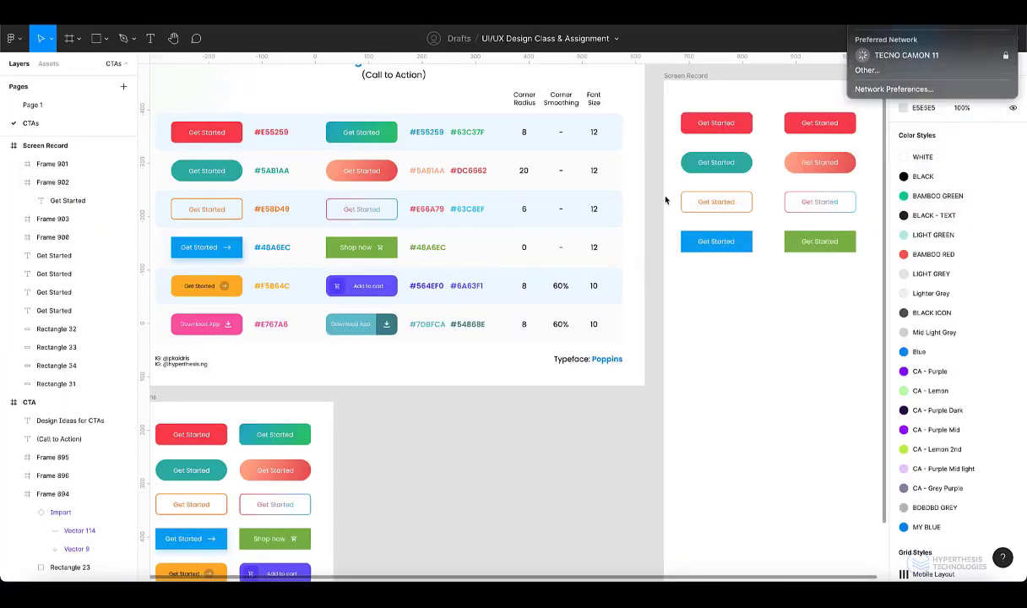
{"action": "left_click", "coordinate": [660, 238]}
{"action": "scroll", "coordinate": [660, 238], "scroll_direction": "right", "scroll_amount": 2}
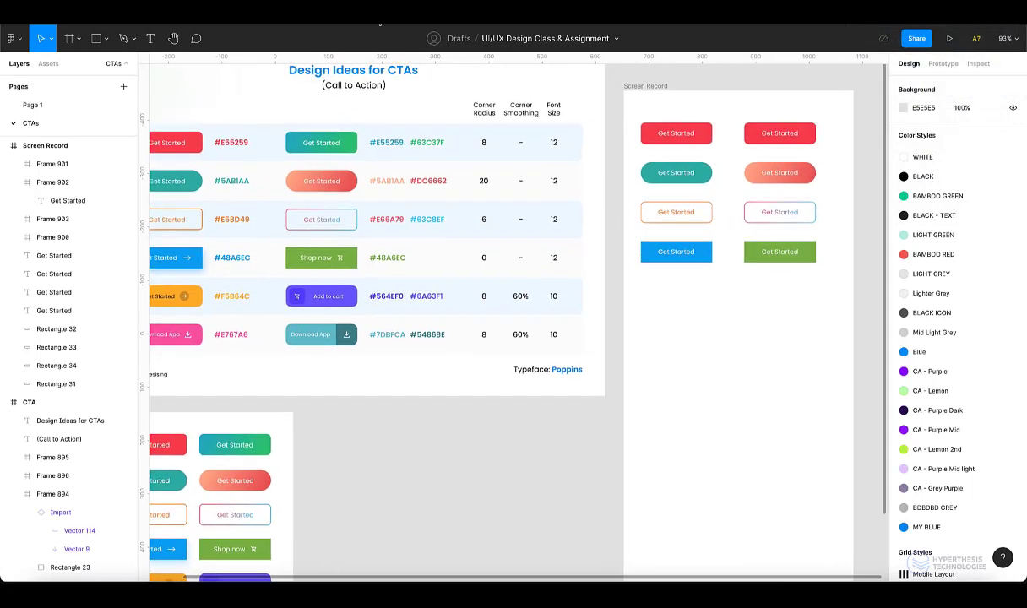
{"action": "left_click", "coordinate": [292, 10]}
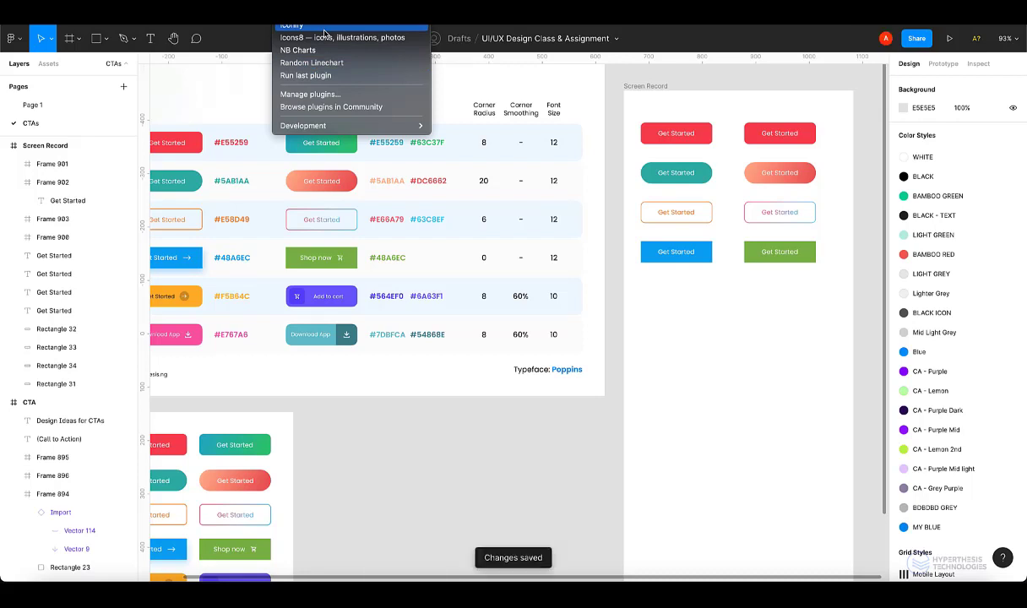
{"action": "key", "text": "Escape"}
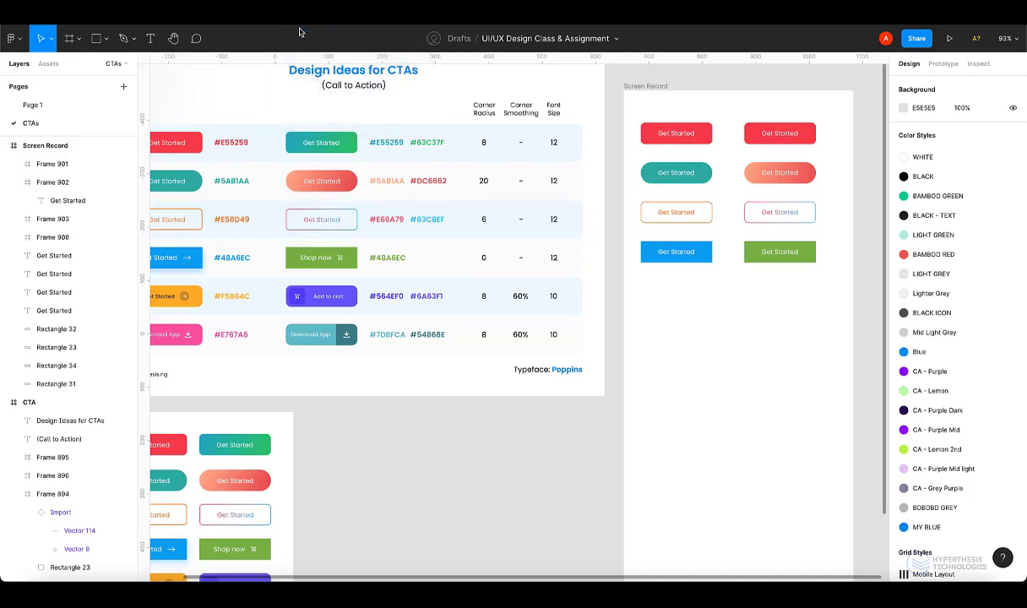
{"action": "key", "text": "ctrl+alt+p"}
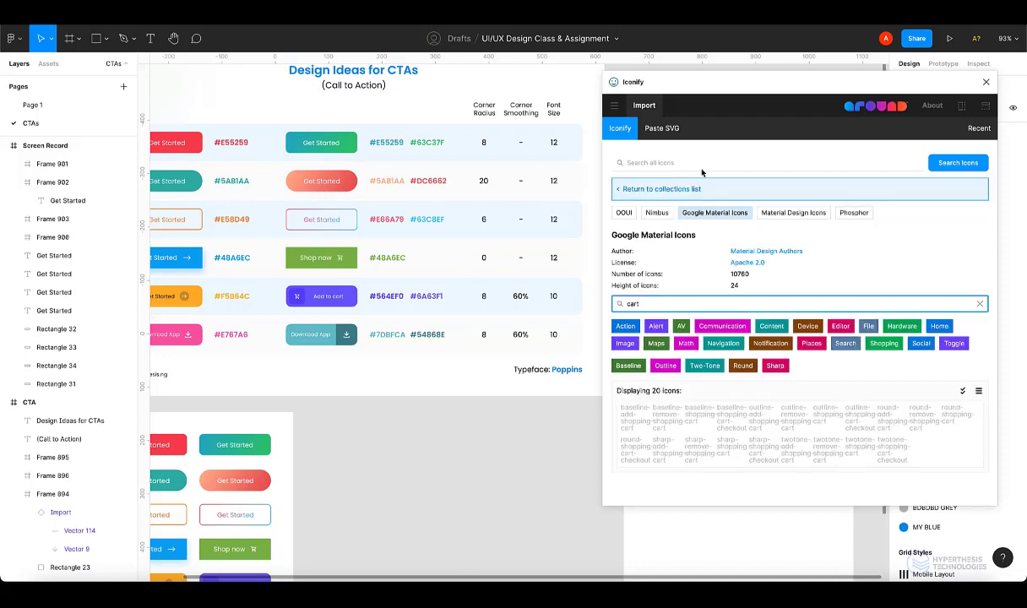
Search Iconify for 'arrow right' and drag two right-arrow icons onto the canvas.
{"action": "left_click_drag", "start_coordinate": [712, 87], "coordinate": [741, 109]}
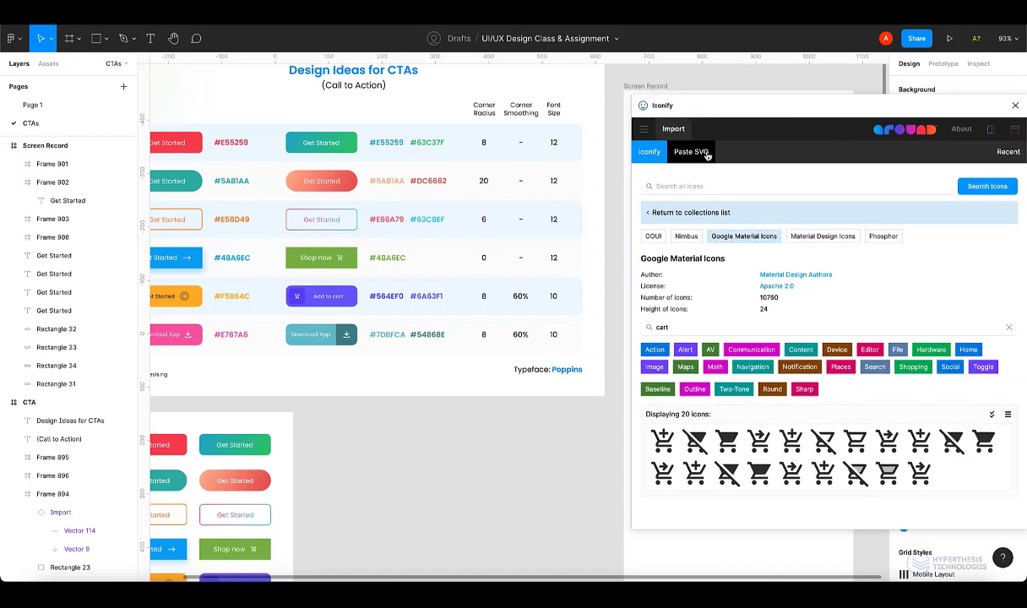
{"action": "left_click_drag", "start_coordinate": [706, 108], "coordinate": [685, 148]}
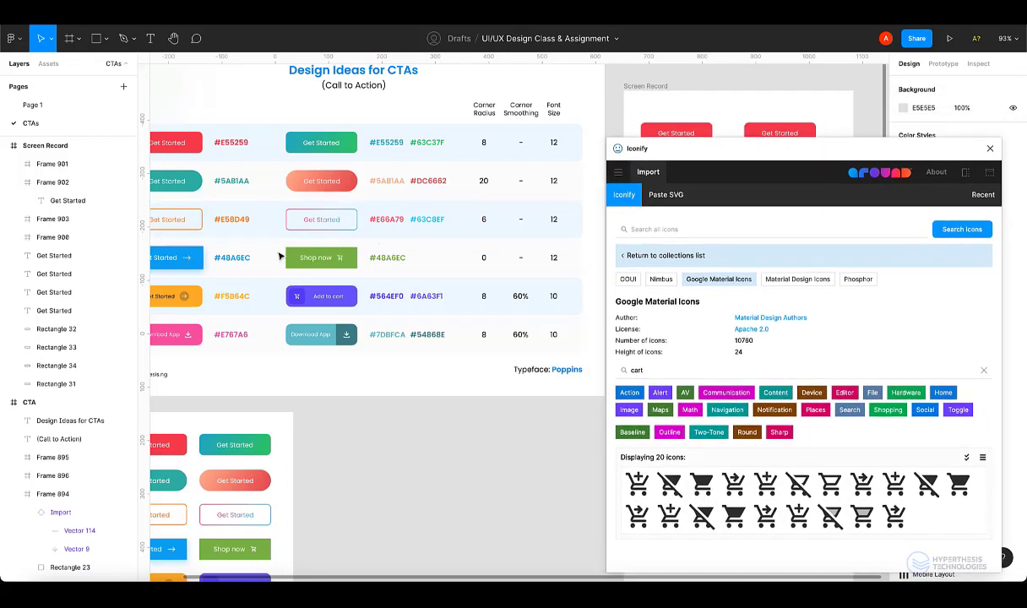
{"action": "left_click", "coordinate": [726, 230]}
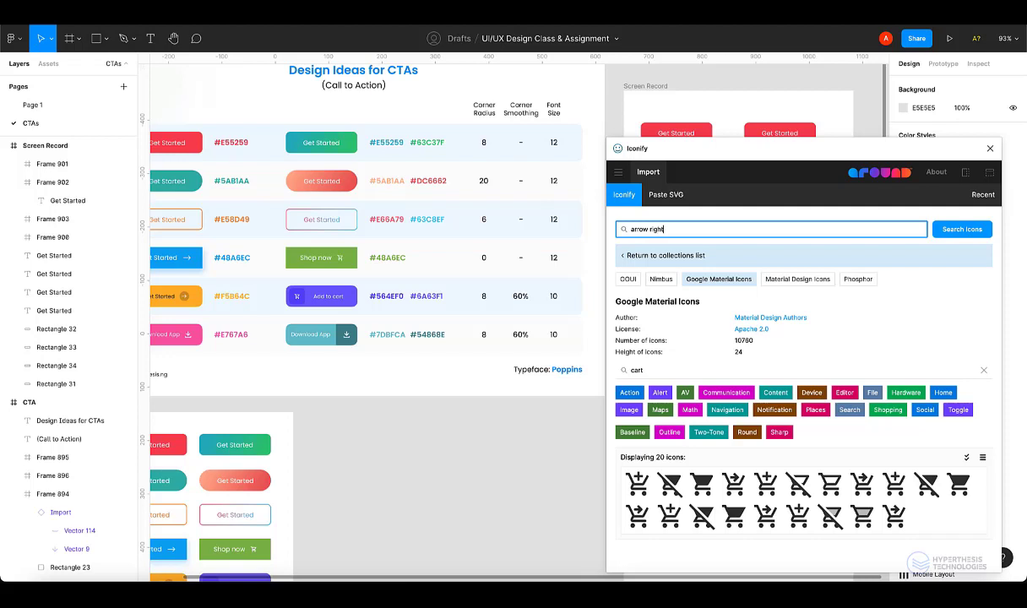
{"action": "left_click", "coordinate": [957, 230]}
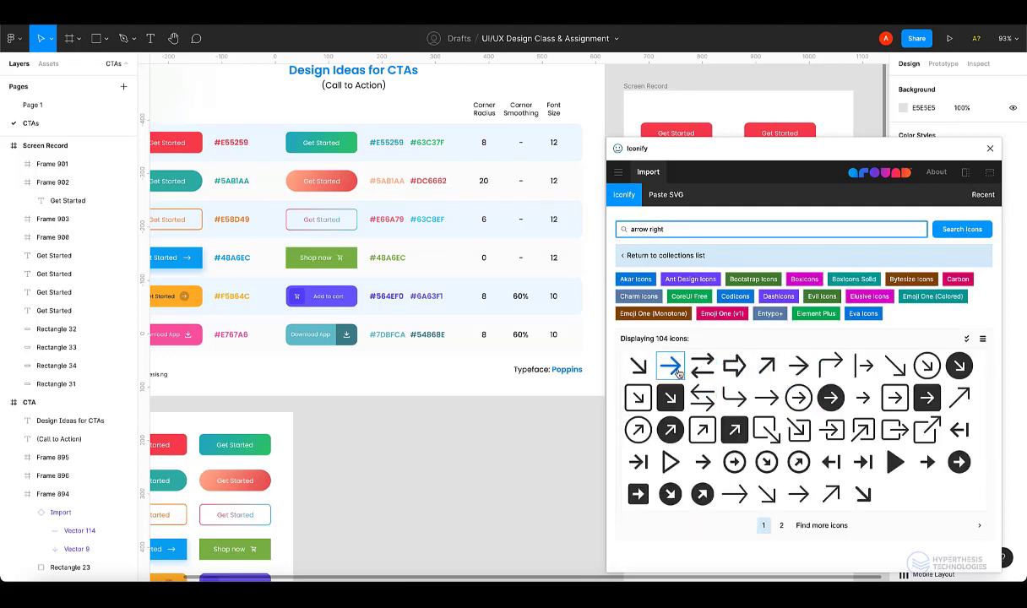
{"action": "left_click_drag", "start_coordinate": [673, 370], "coordinate": [487, 438]}
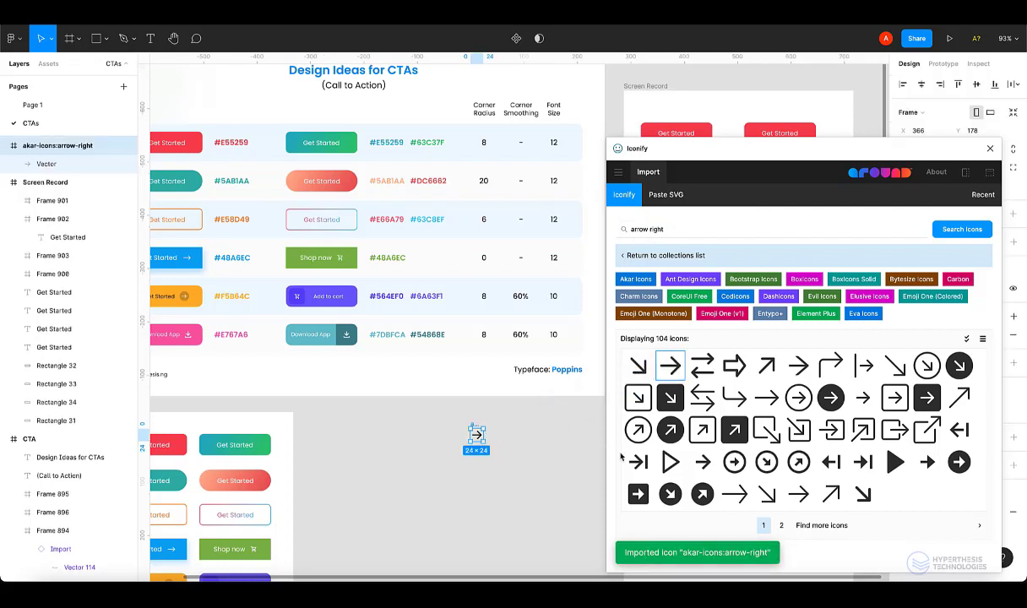
{"action": "left_click_drag", "start_coordinate": [739, 496], "coordinate": [492, 479]}
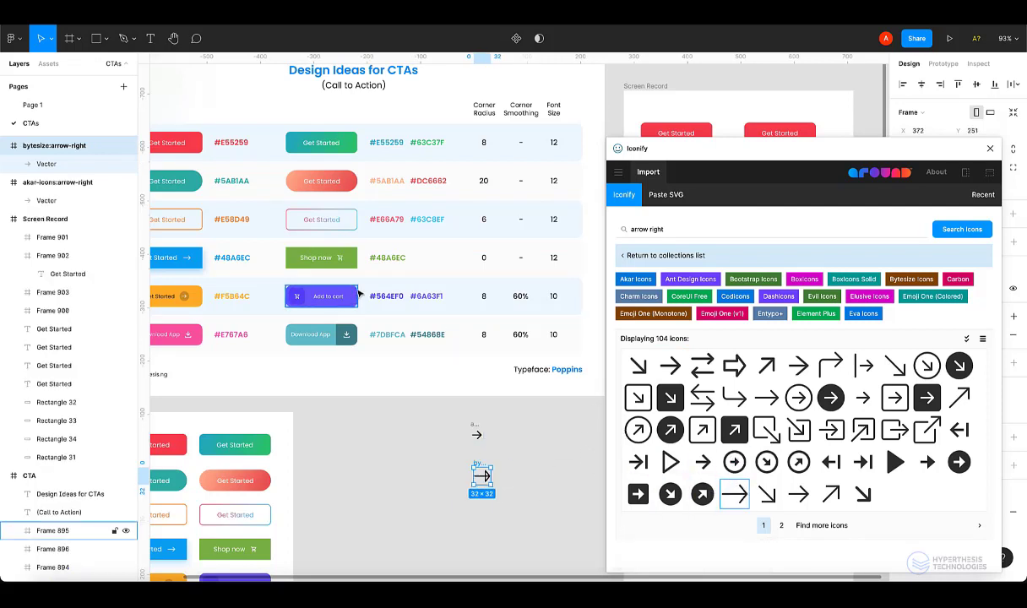
Import a shopping cart icon from a 'cart' search and a download icon, then close Iconify.
{"action": "type", "text": "cart"}
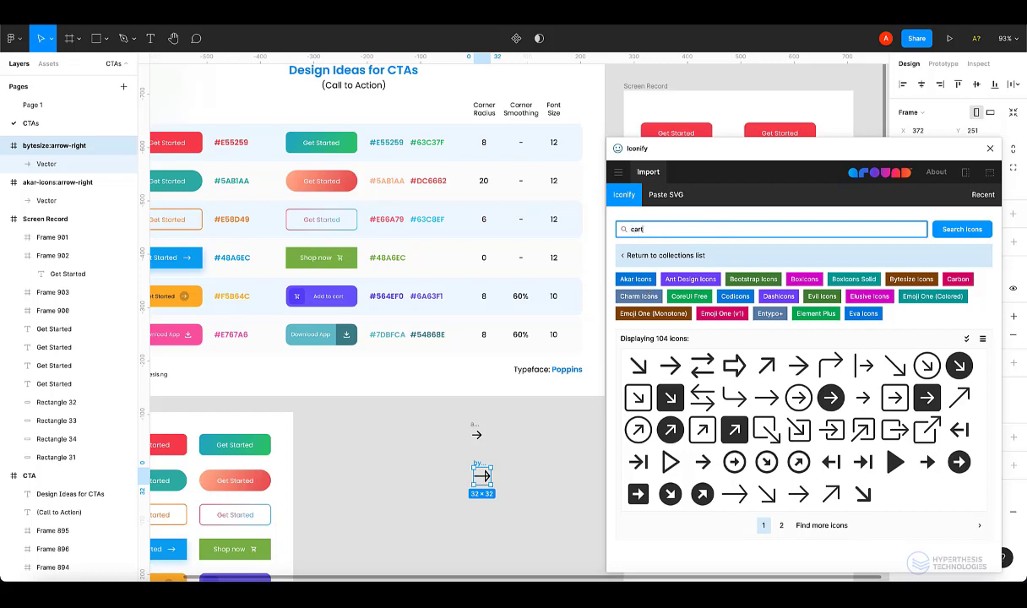
{"action": "key", "text": "Return"}
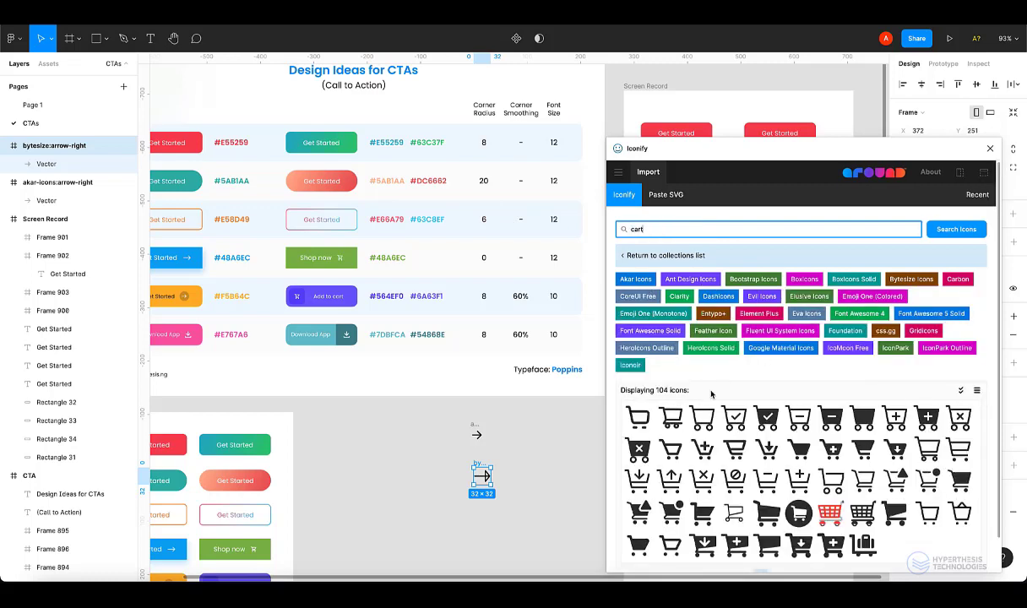
{"action": "left_click_drag", "start_coordinate": [671, 417], "coordinate": [523, 424]}
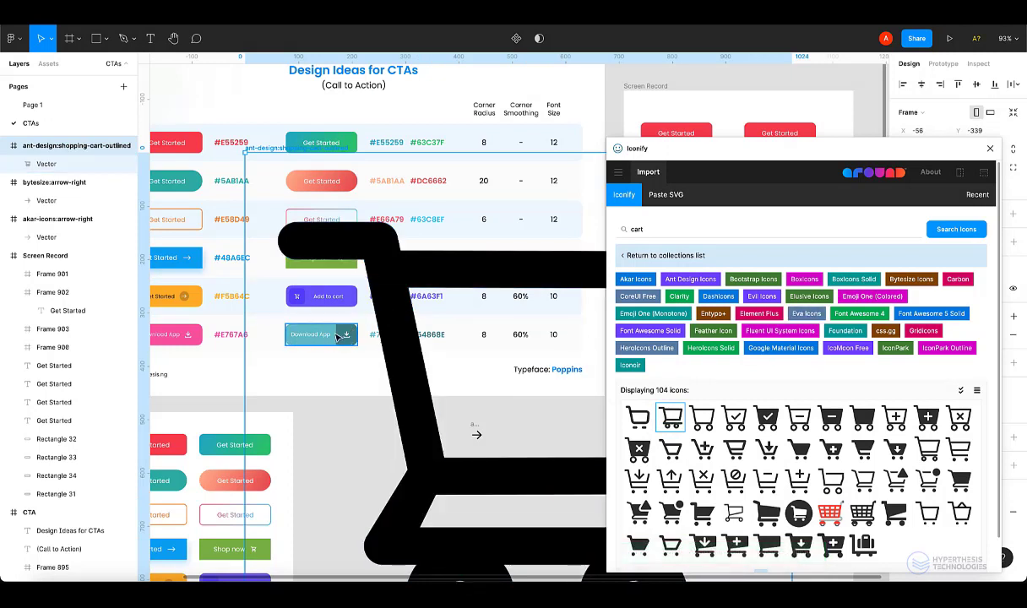
{"action": "left_click", "coordinate": [655, 228]}
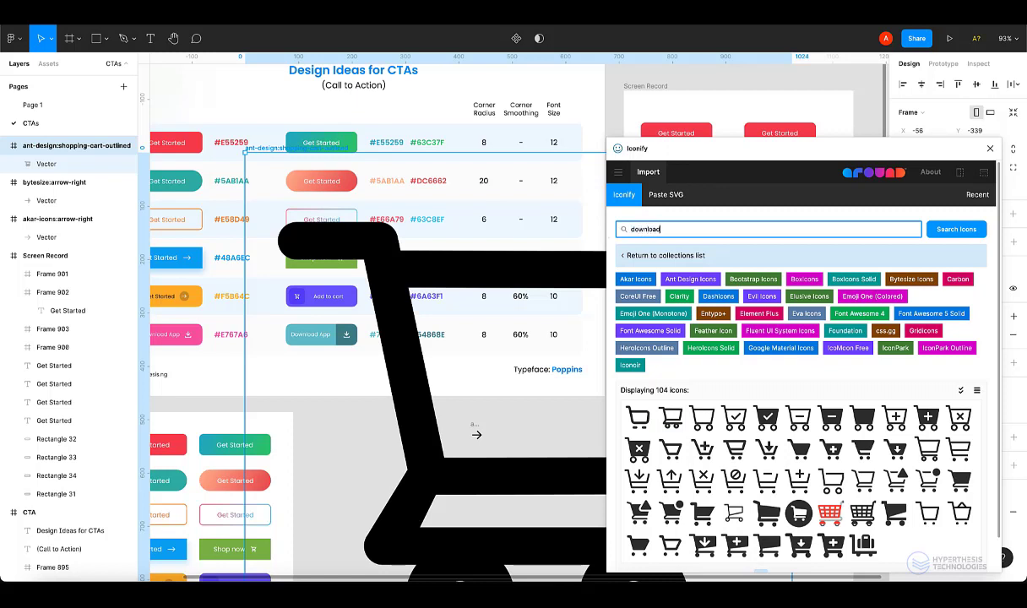
{"action": "left_click", "coordinate": [961, 230]}
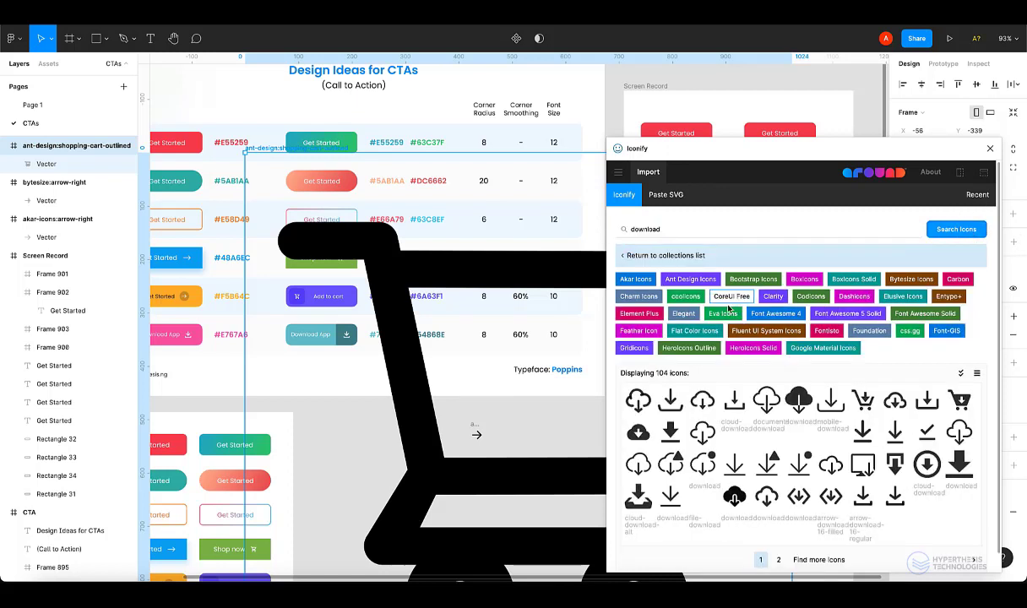
{"action": "left_click_drag", "start_coordinate": [673, 400], "coordinate": [329, 426]}
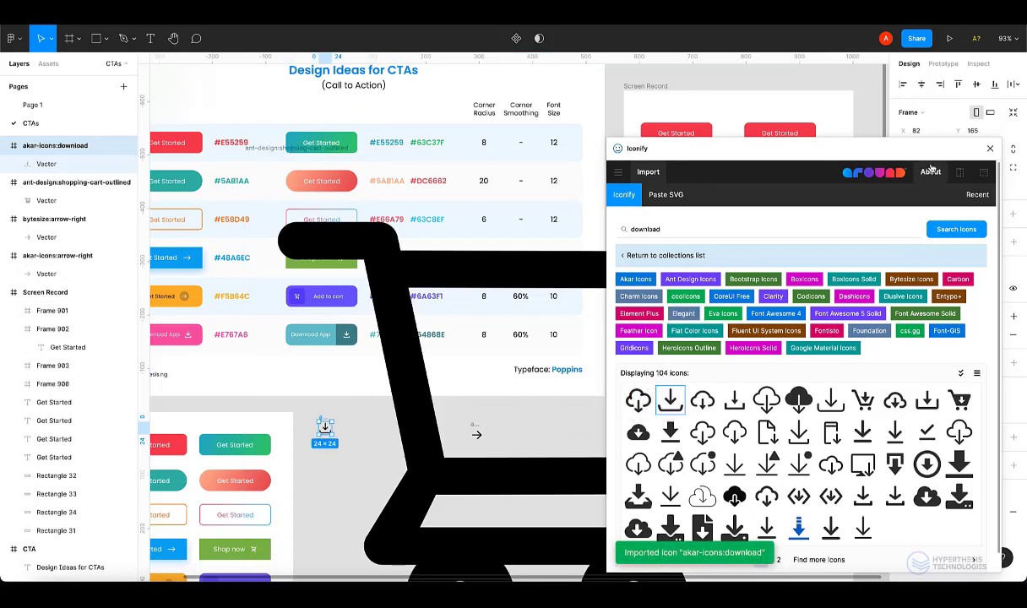
{"action": "left_click", "coordinate": [990, 150]}
Try resizing the cart icon to 24 and moving it, then undo both changes.
{"action": "scroll", "coordinate": [515, 265], "scroll_direction": "down", "scroll_amount": 3}
{"action": "left_click", "coordinate": [514, 267]}
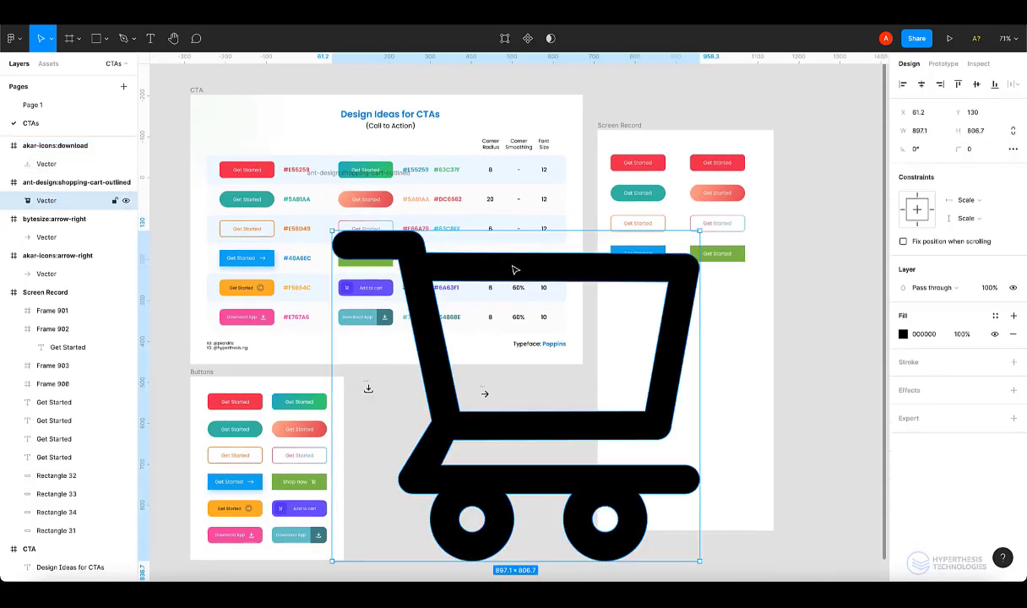
{"action": "left_click", "coordinate": [995, 133]}
{"action": "type", "text": "24"}
{"action": "key", "text": "Return"}
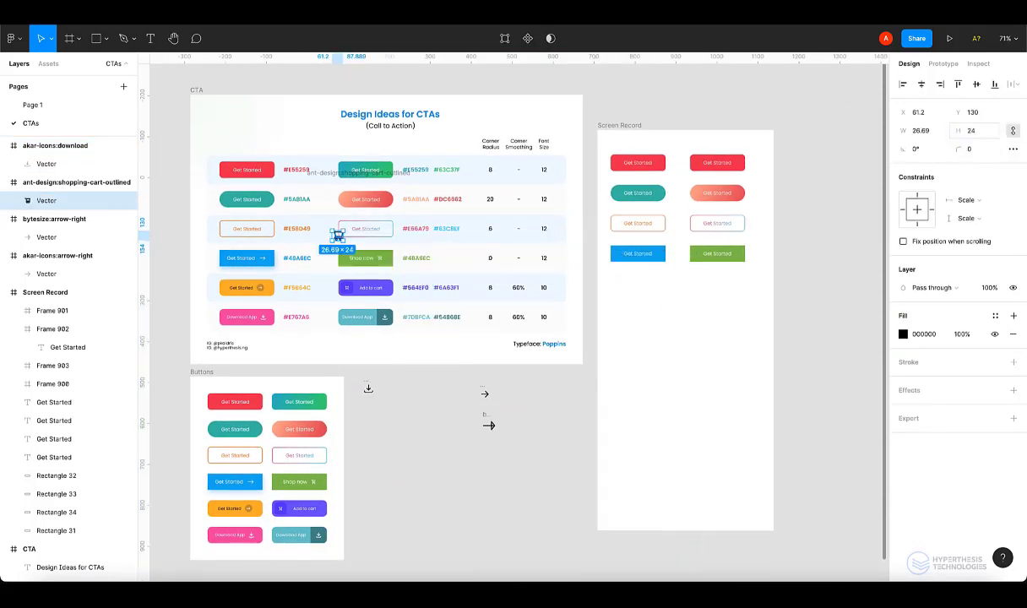
{"action": "left_click_drag", "start_coordinate": [336, 234], "coordinate": [732, 306]}
{"action": "left_click", "coordinate": [490, 417]}
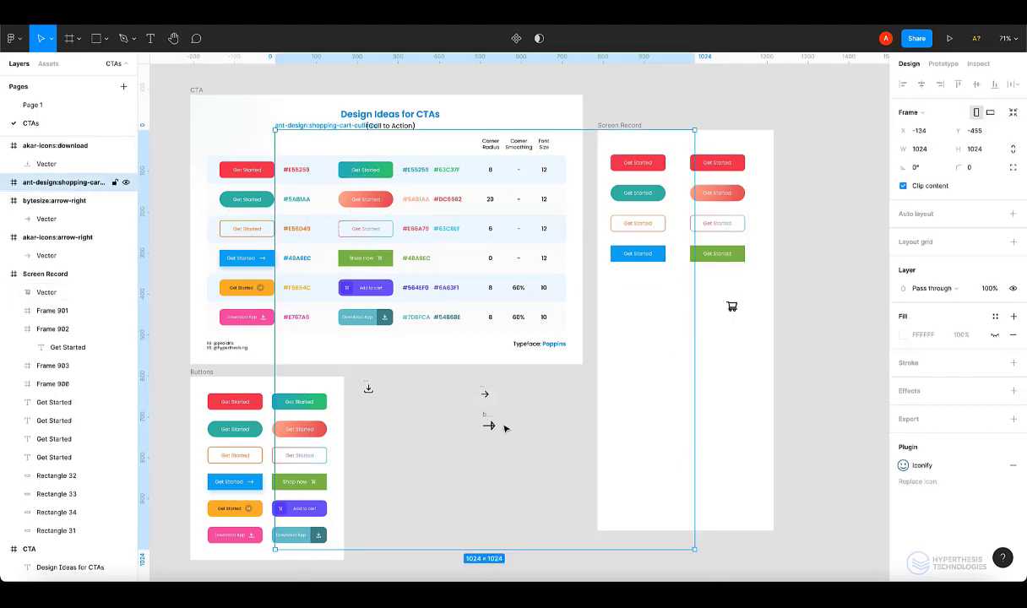
{"action": "key", "text": "ctrl+z"}
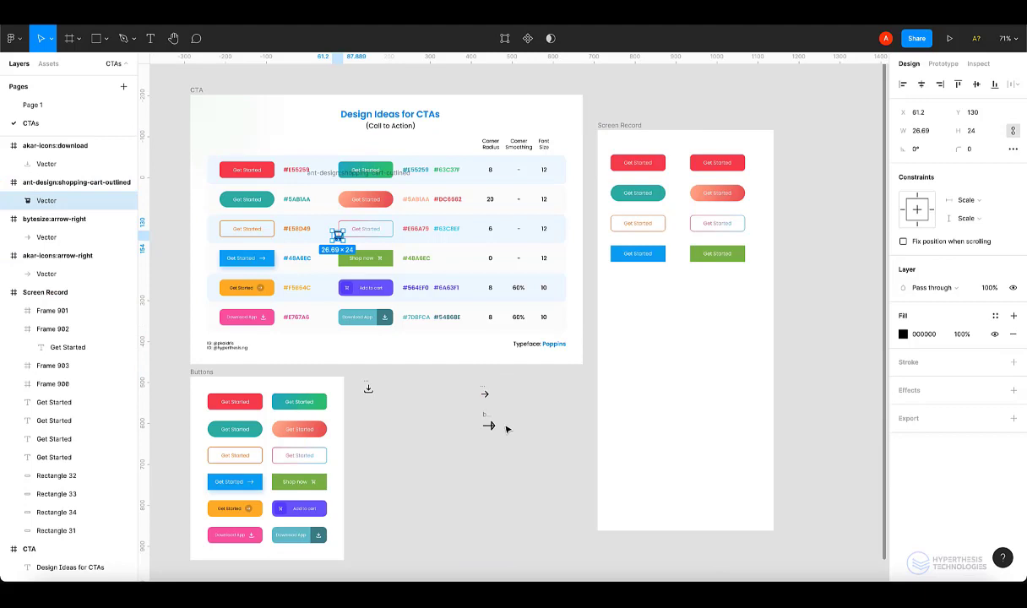
{"action": "key", "text": "ctrl+z"}
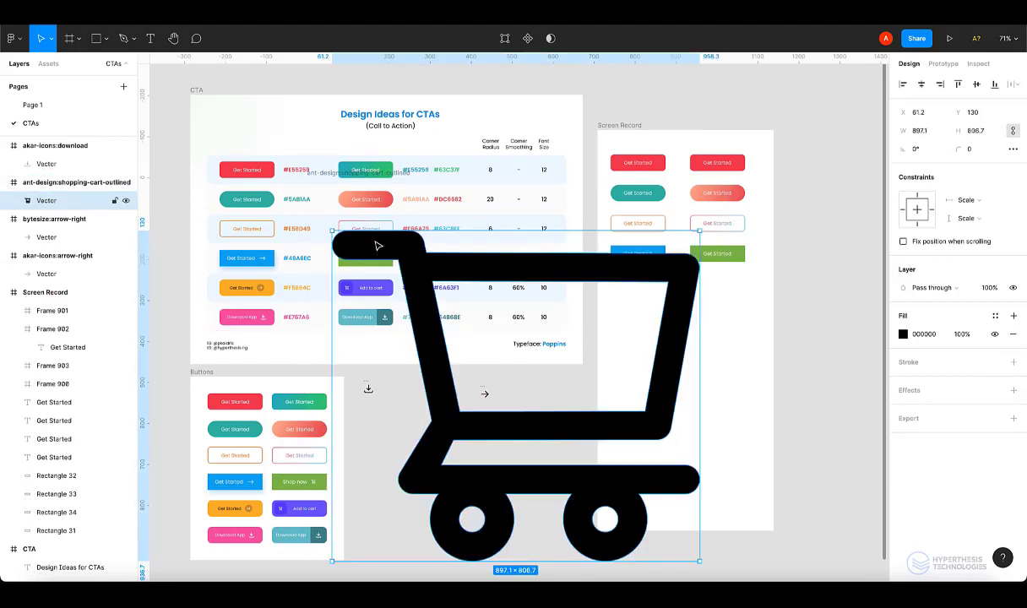
Resize the cart's parent frame to 20×20 and move it with the download and arrow icons into Screen Record.
{"action": "left_click", "coordinate": [67, 182]}
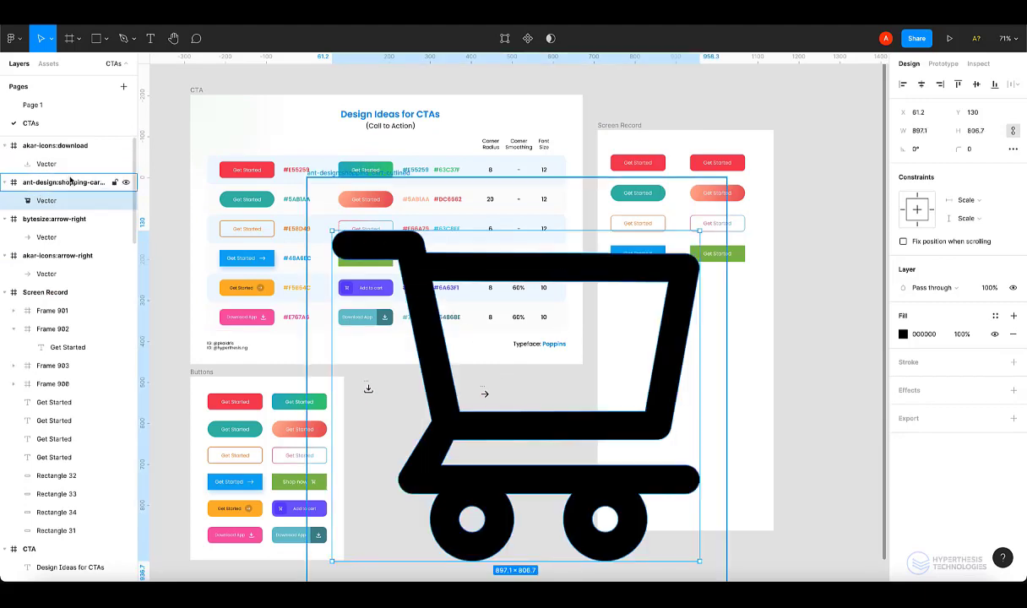
{"action": "left_click", "coordinate": [990, 151]}
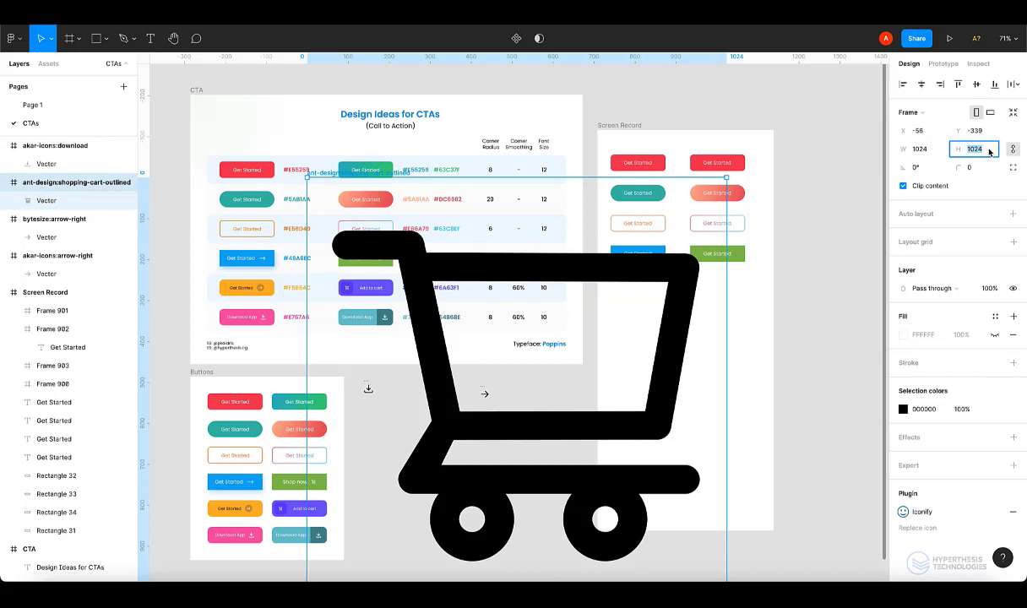
{"action": "key", "text": "Return"}
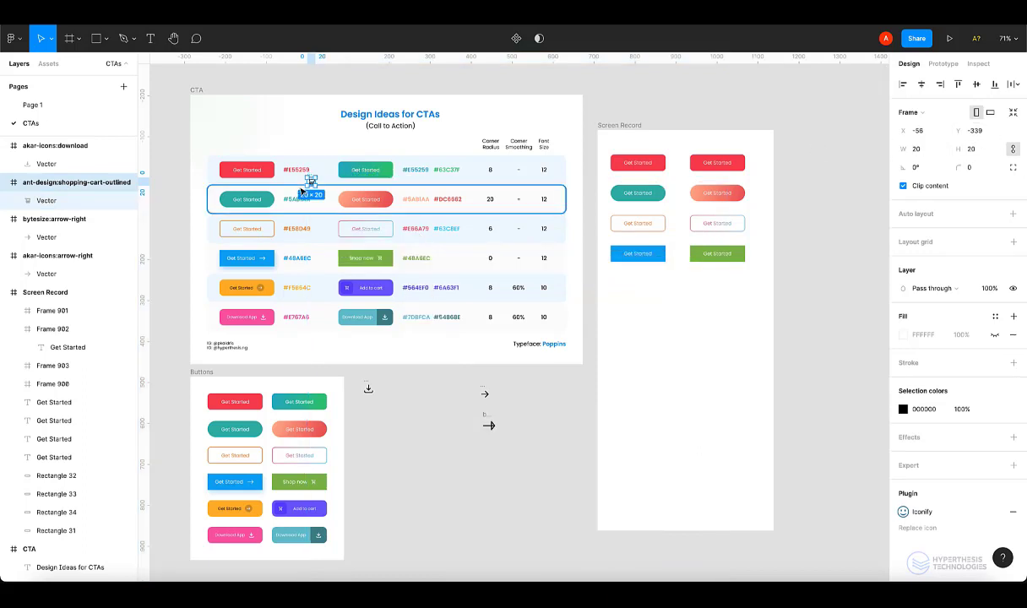
{"action": "left_click_drag", "start_coordinate": [313, 181], "coordinate": [736, 296]}
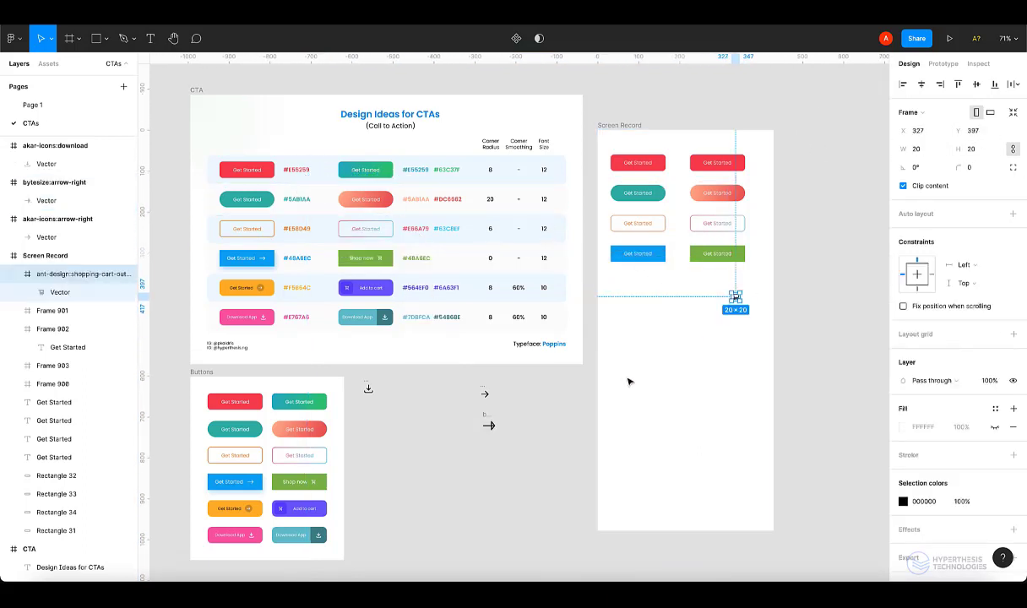
{"action": "left_click_drag", "start_coordinate": [511, 441], "coordinate": [676, 325]}
{"action": "left_click", "coordinate": [825, 317]}
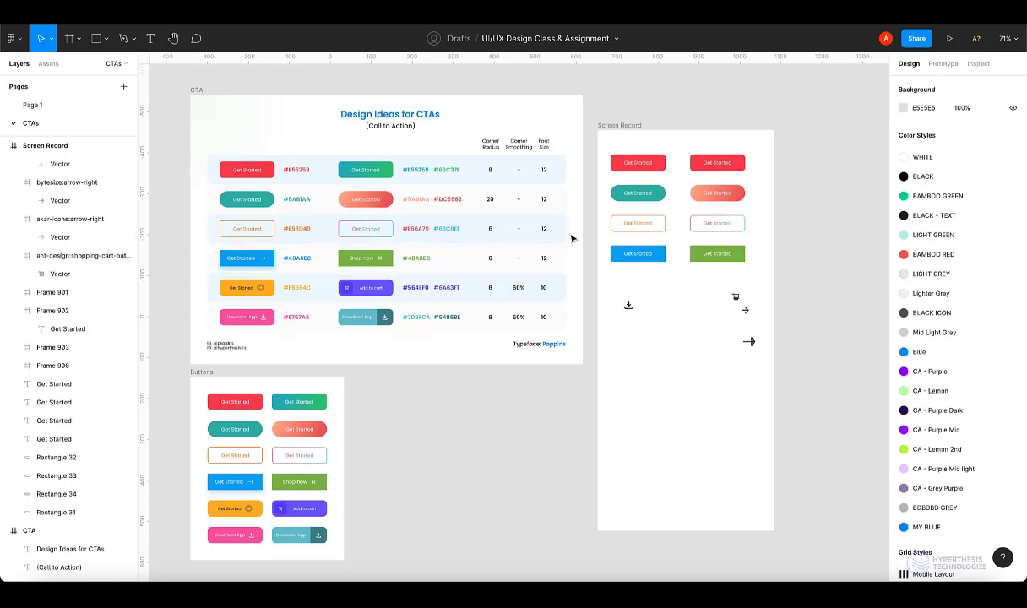
{"action": "scroll", "coordinate": [463, 189], "scroll_direction": "up", "scroll_amount": 5}
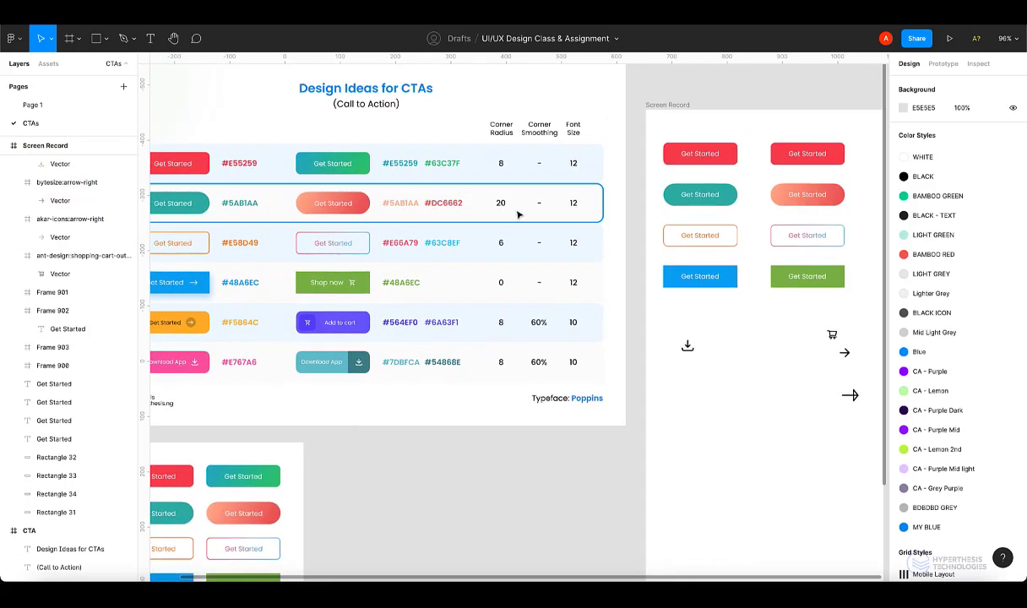
{"action": "scroll", "coordinate": [615, 294], "scroll_direction": "down", "scroll_amount": 2}
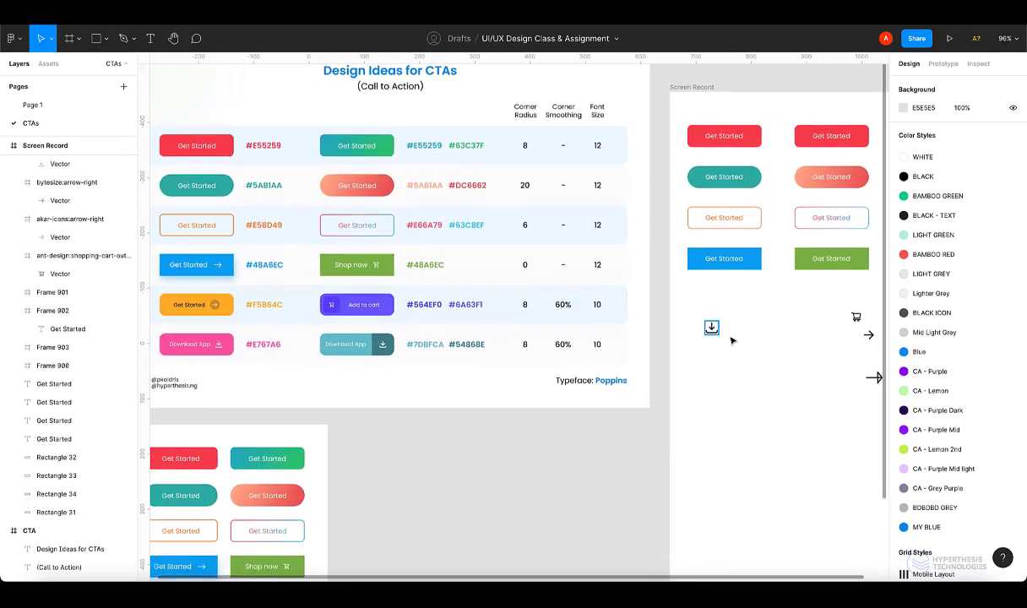
{"action": "left_click", "coordinate": [841, 369]}
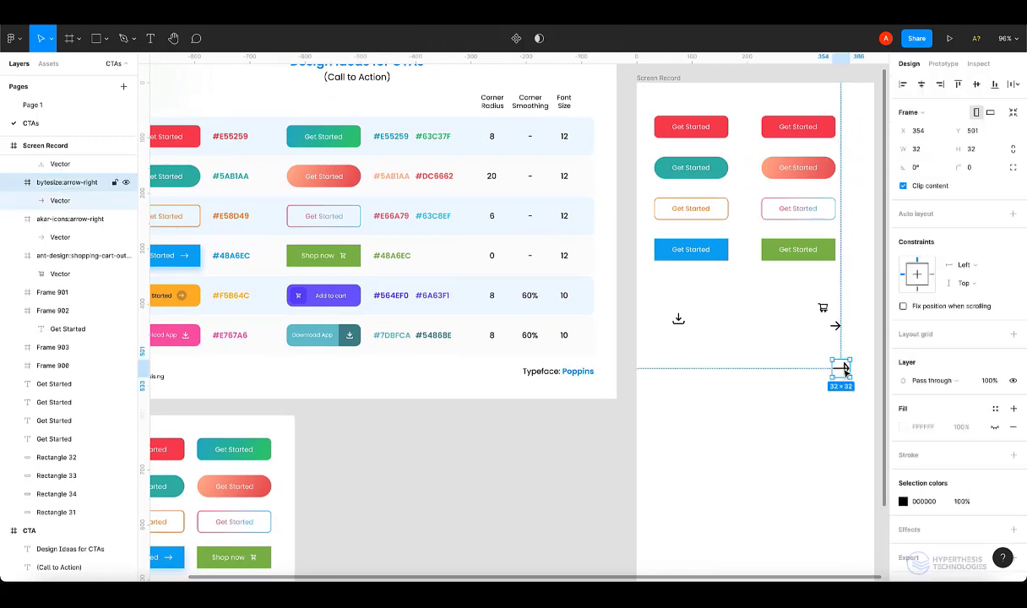
Put the right-arrow on the blue Get Started button at 18×18, just right of the label.
{"action": "left_click_drag", "start_coordinate": [845, 370], "coordinate": [723, 252]}
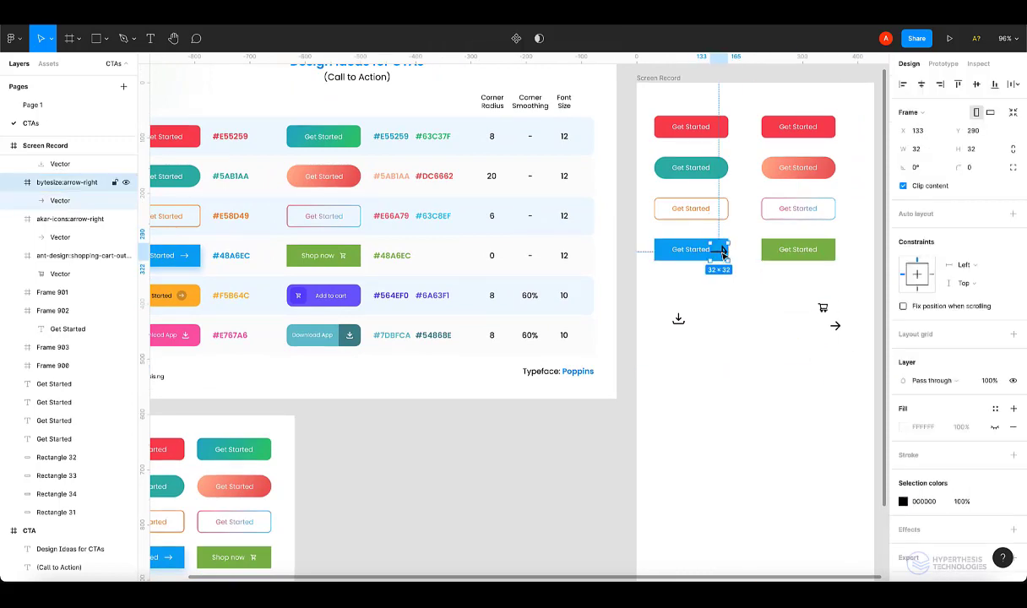
{"action": "scroll", "coordinate": [729, 251], "scroll_direction": "up", "scroll_amount": 5}
{"action": "scroll", "coordinate": [732, 251], "scroll_direction": "up", "scroll_amount": 10}
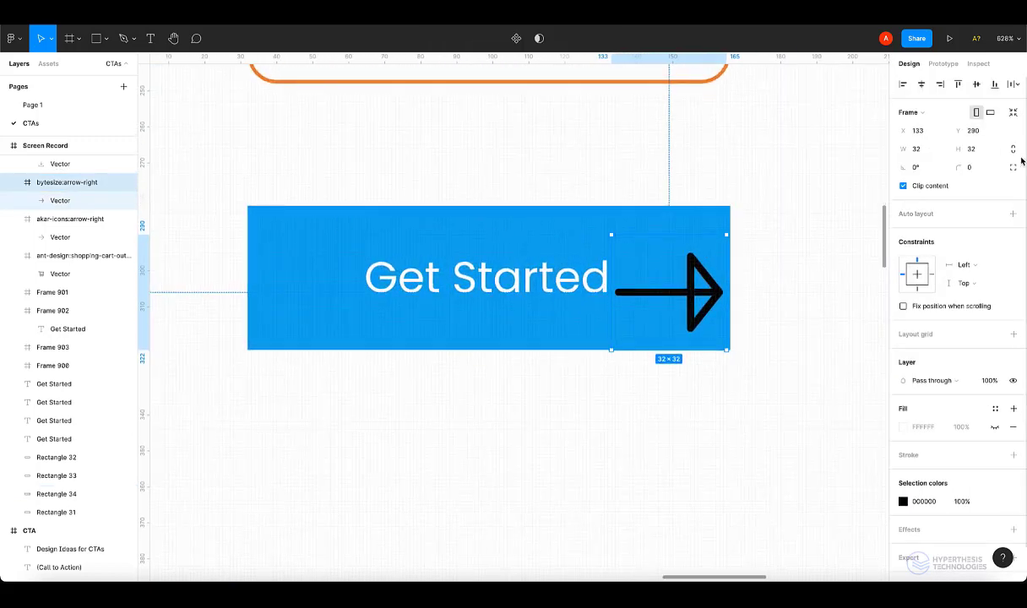
{"action": "left_click", "coordinate": [983, 150]}
{"action": "type", "text": "1"}
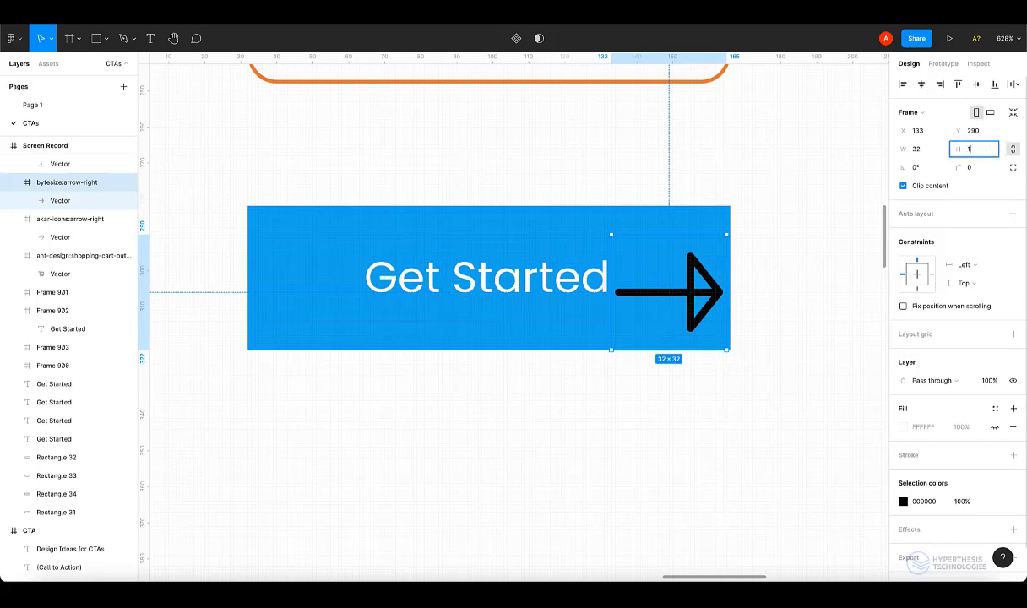
{"action": "type", "text": "8"}
{"action": "key", "text": "Return"}
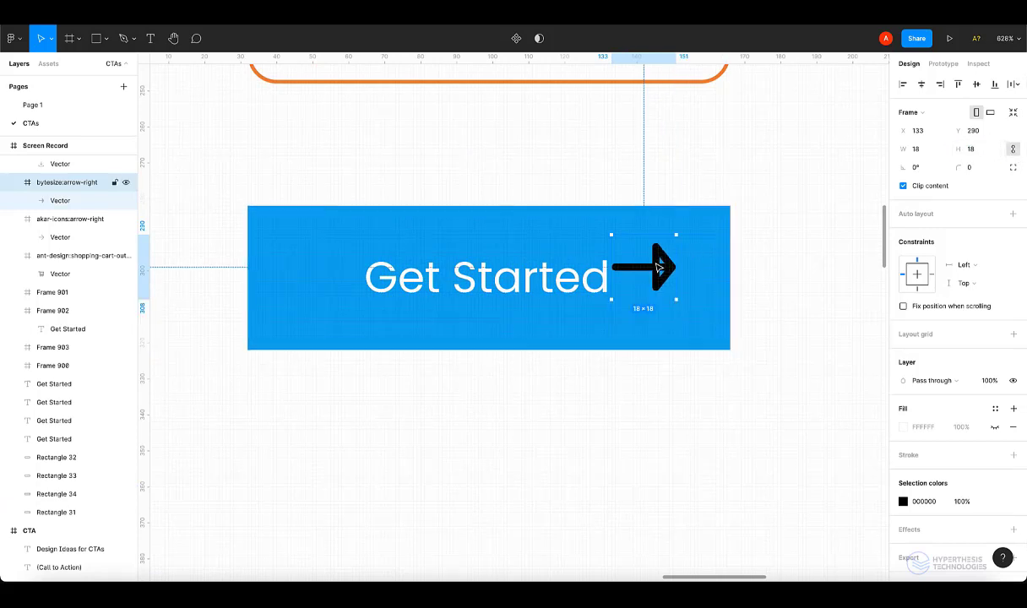
{"action": "left_click_drag", "start_coordinate": [660, 267], "coordinate": [681, 280]}
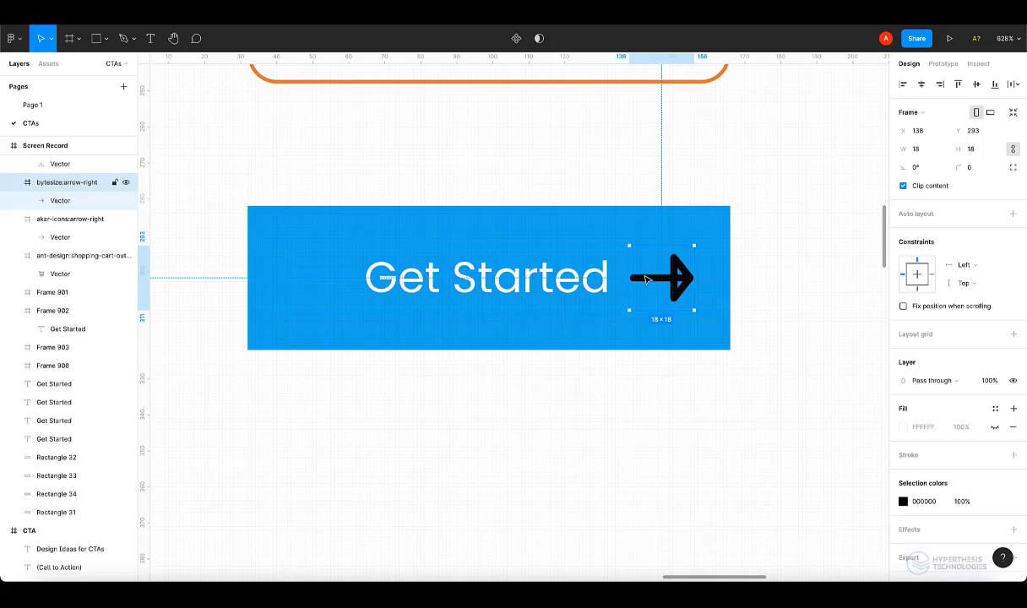
{"action": "scroll", "coordinate": [646, 278], "scroll_direction": "down", "scroll_amount": 2}
{"action": "double_click", "coordinate": [666, 285]}
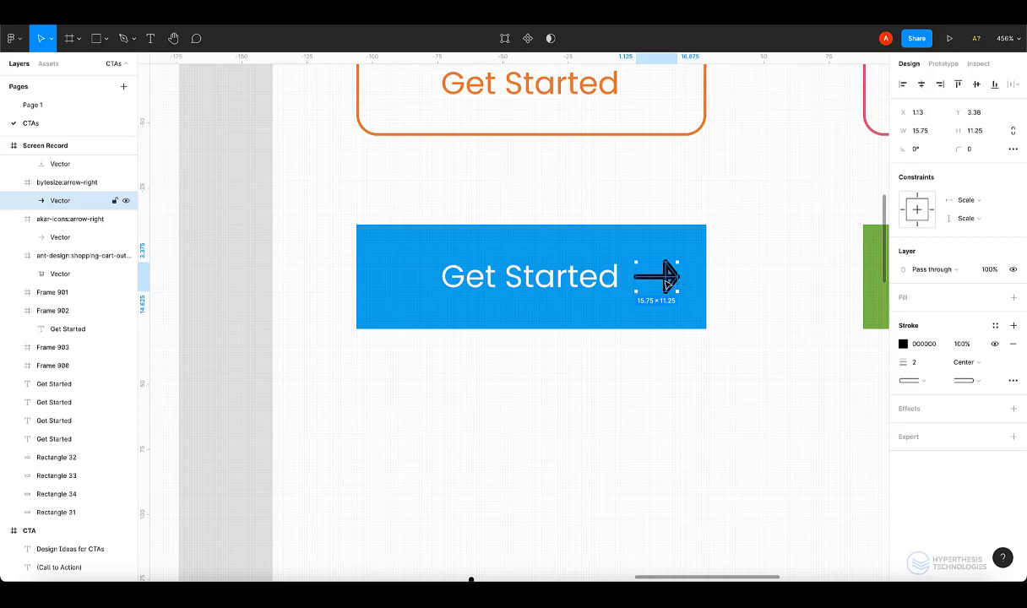
Give the blue button's arrow a 1 px stroke coloured white FFFFFF.
{"action": "left_click", "coordinate": [924, 366]}
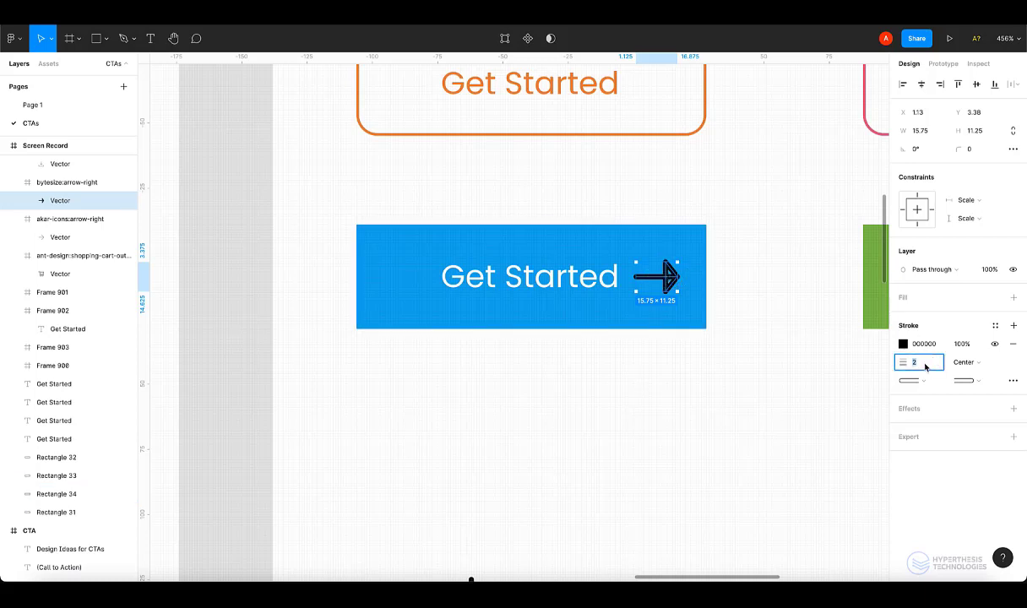
{"action": "key", "text": "Tab"}
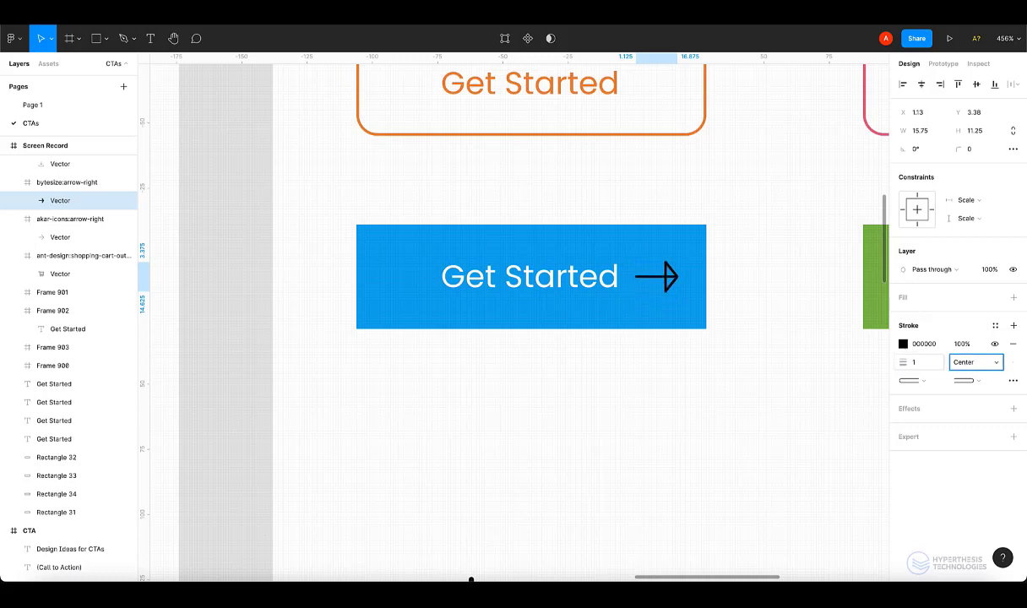
{"action": "scroll", "coordinate": [798, 339], "scroll_direction": "down", "scroll_amount": 10}
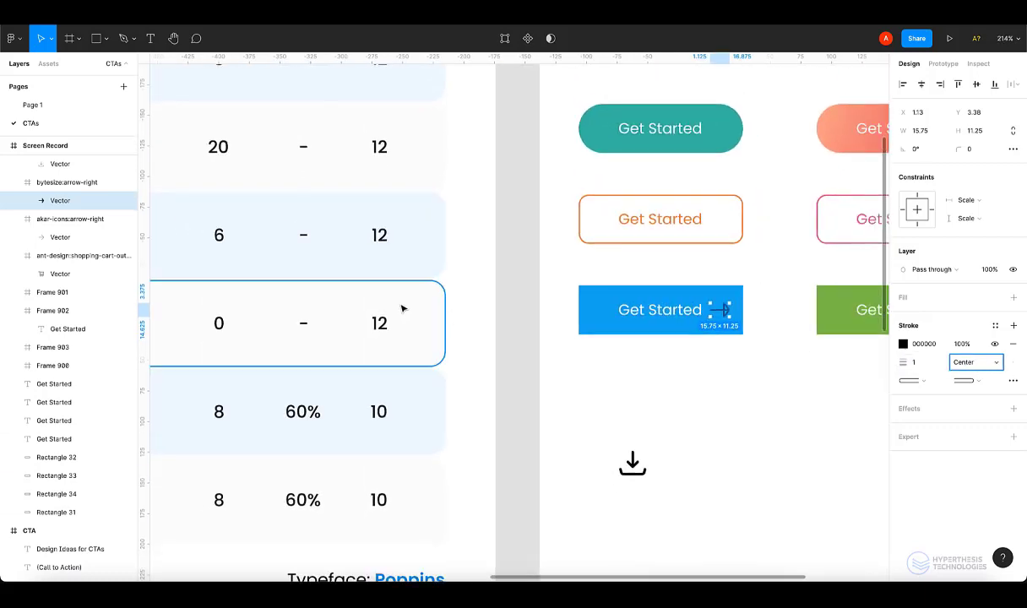
{"action": "left_click", "coordinate": [404, 310]}
{"action": "scroll", "coordinate": [404, 309], "scroll_direction": "down", "scroll_amount": 5}
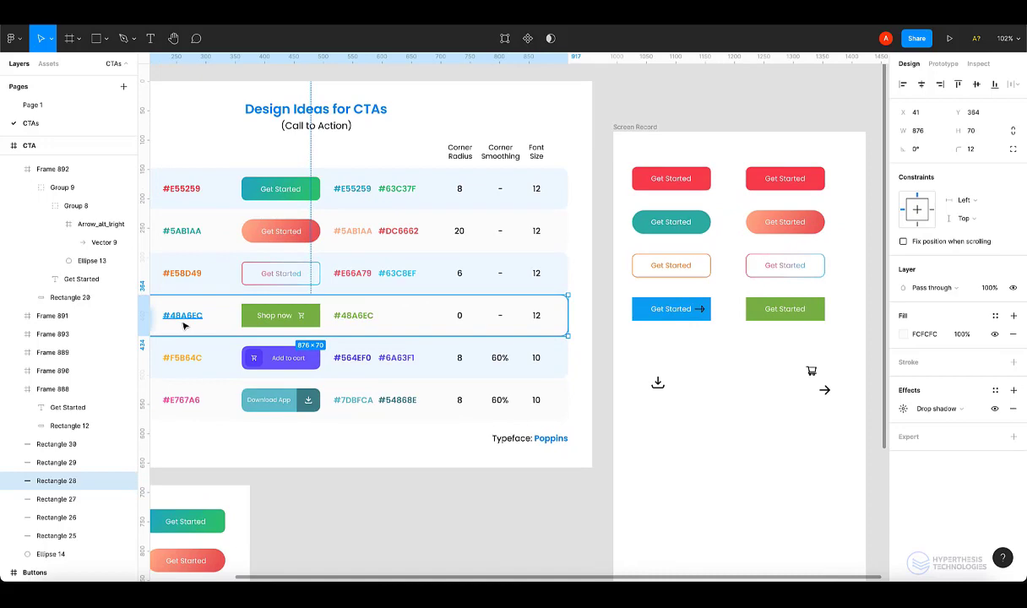
{"action": "scroll", "coordinate": [665, 314], "scroll_direction": "up", "scroll_amount": 5}
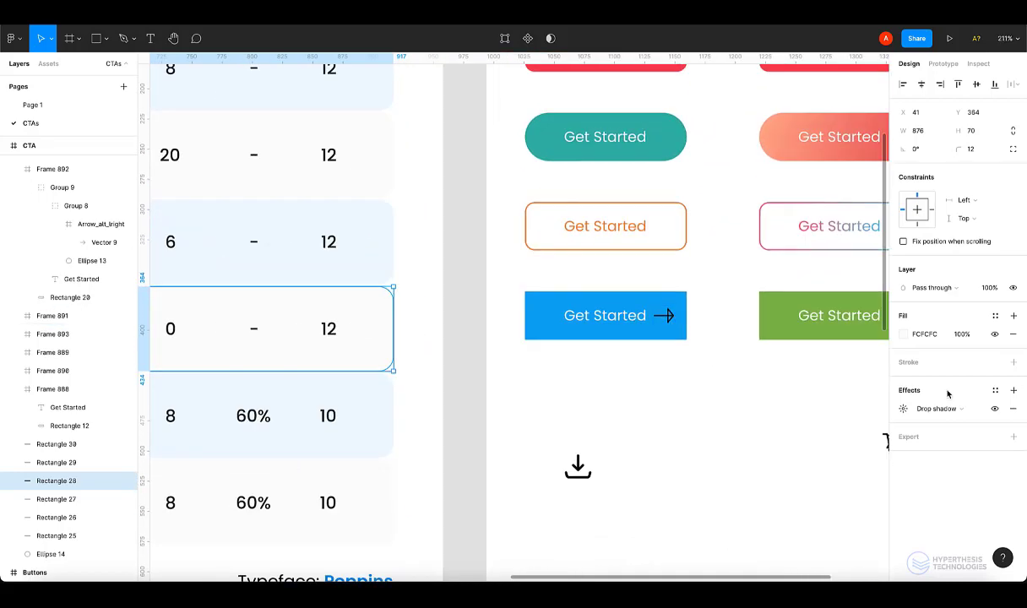
{"action": "double_click", "coordinate": [667, 316]}
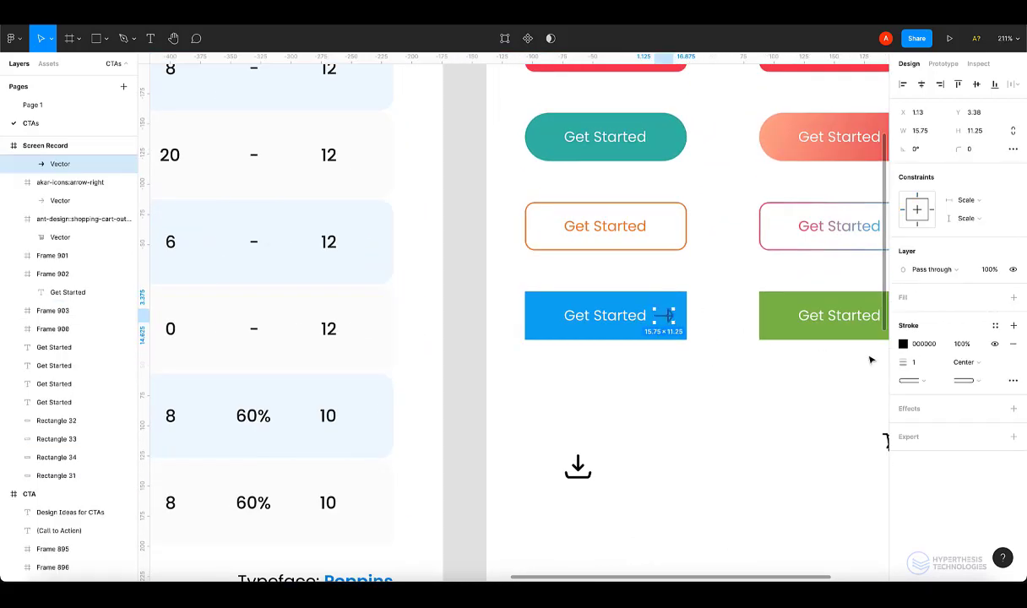
{"action": "left_click", "coordinate": [903, 344]}
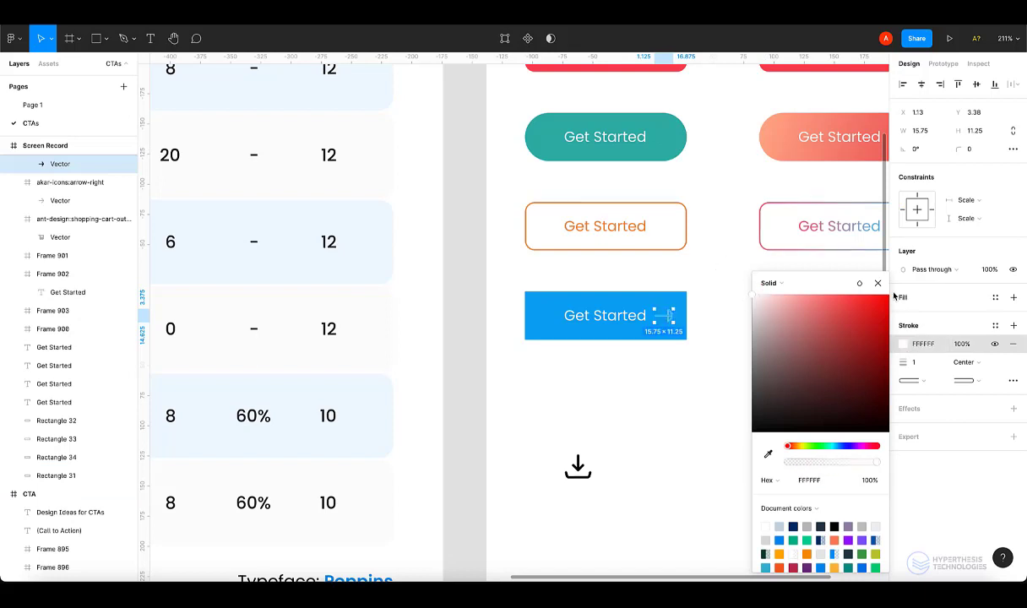
{"action": "left_click", "coordinate": [794, 314]}
{"action": "left_click", "coordinate": [718, 389]}
{"action": "scroll", "coordinate": [655, 321], "scroll_direction": "up", "scroll_amount": 5}
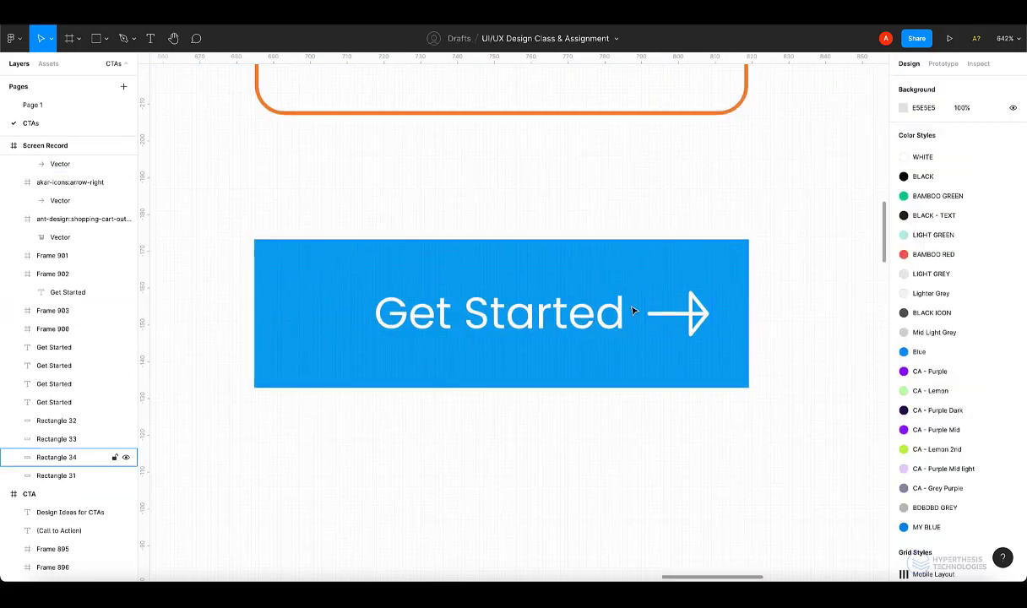
Nudge the arrow one unit right and group it with the Get Started text as Group 23.
{"action": "left_click", "coordinate": [663, 314]}
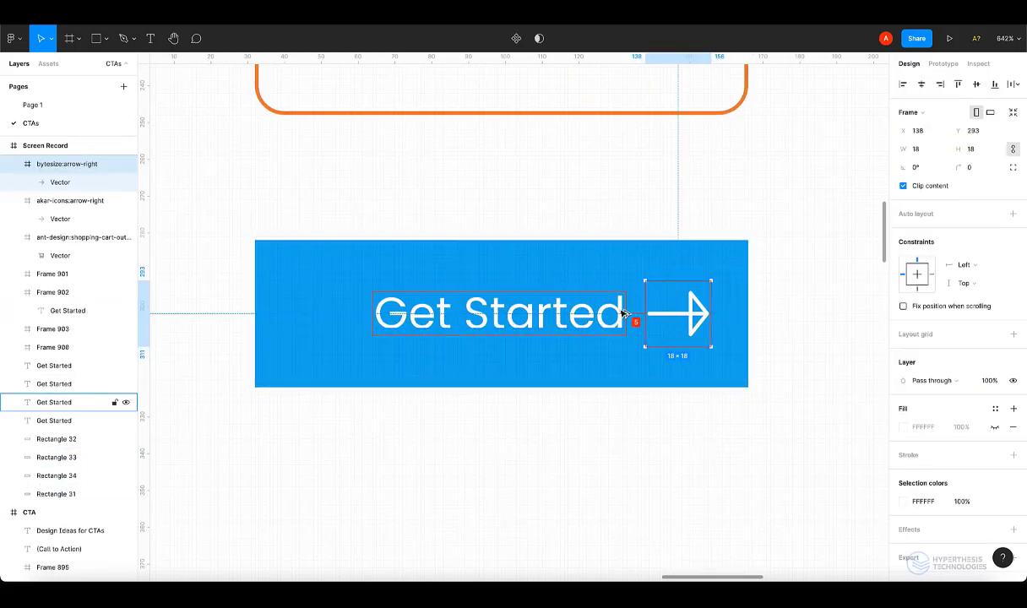
{"action": "key", "text": "Right"}
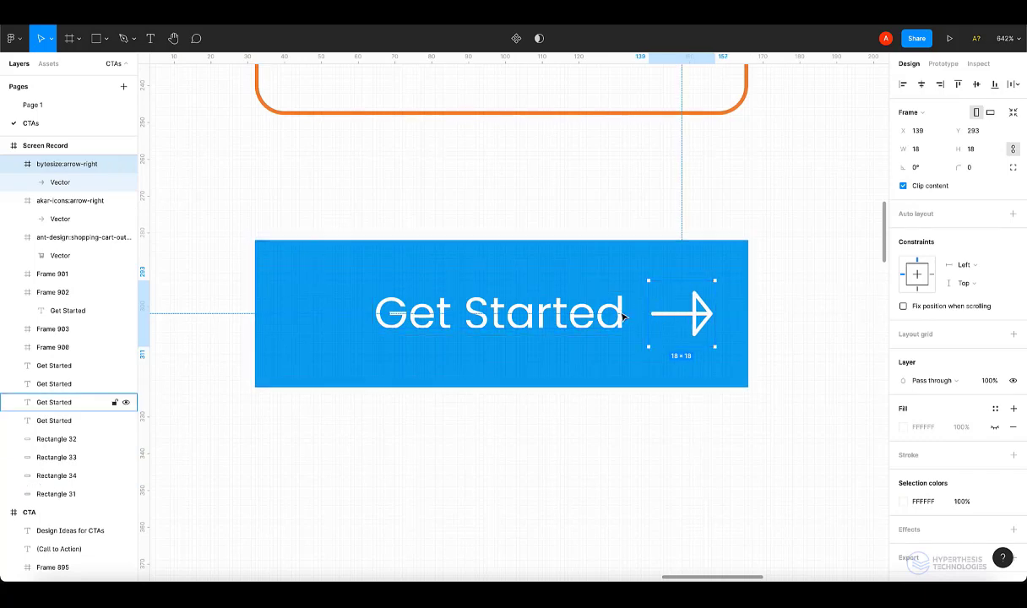
{"action": "left_click", "coordinate": [623, 316], "text": "shift"}
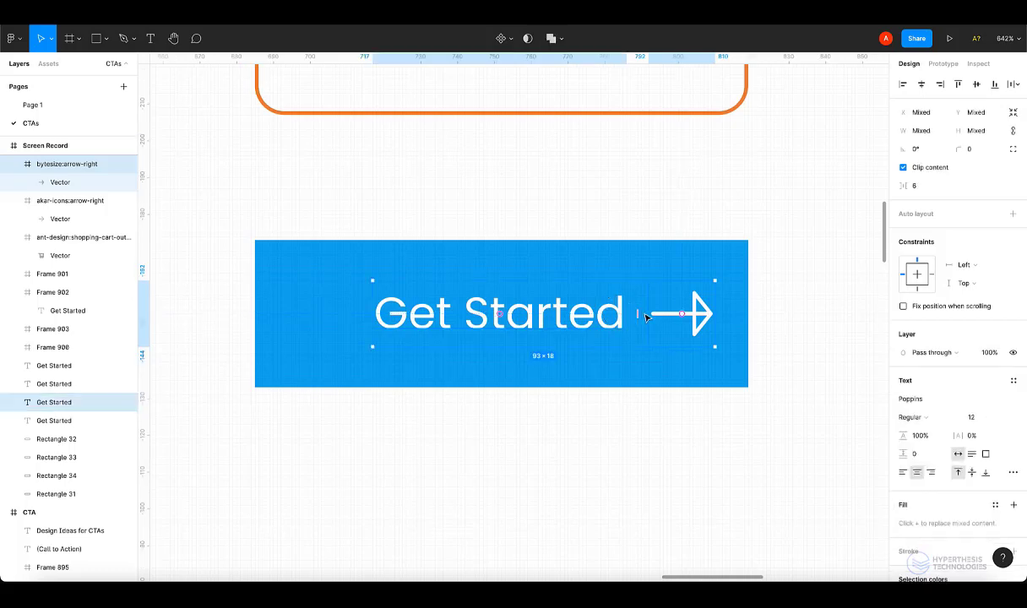
{"action": "key", "text": "ctrl+g"}
Align Group 23's horizontal centre with the blue button.
{"action": "scroll", "coordinate": [621, 273], "scroll_direction": "down", "scroll_amount": 5}
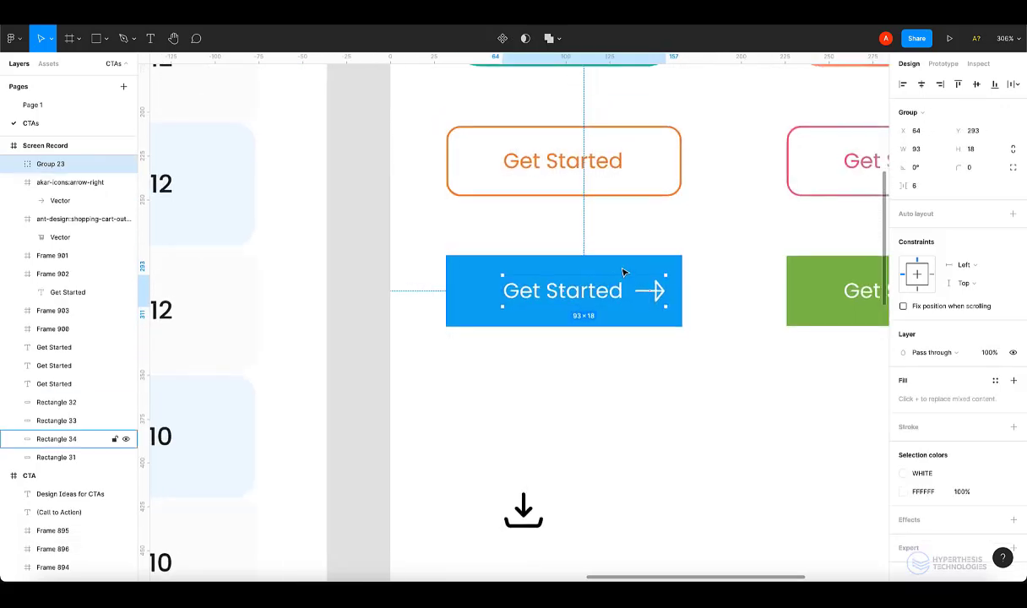
{"action": "left_click", "coordinate": [623, 272], "text": "shift"}
{"action": "left_click", "coordinate": [921, 85]}
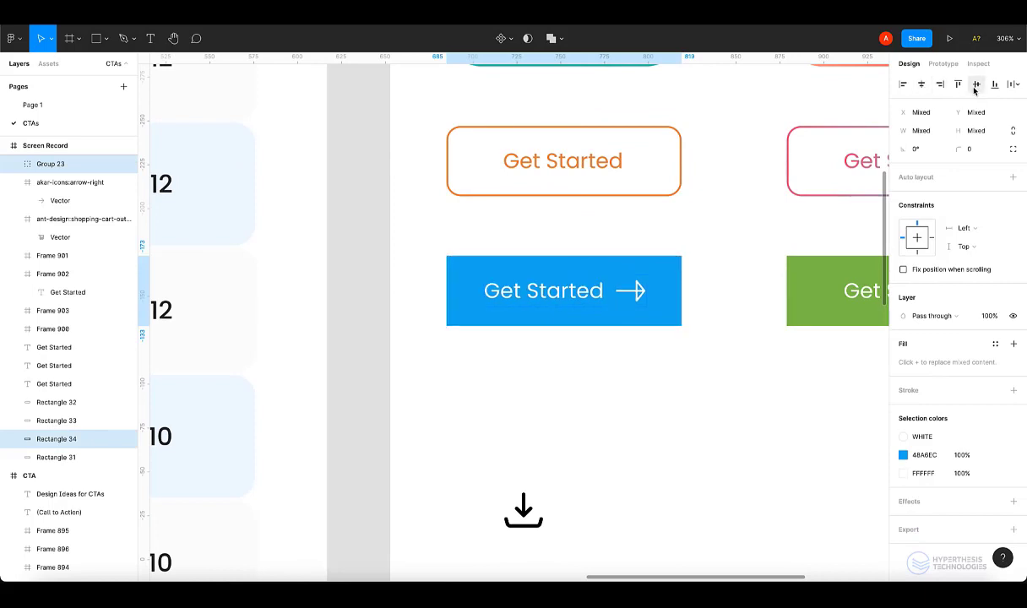
{"action": "left_click", "coordinate": [358, 245]}
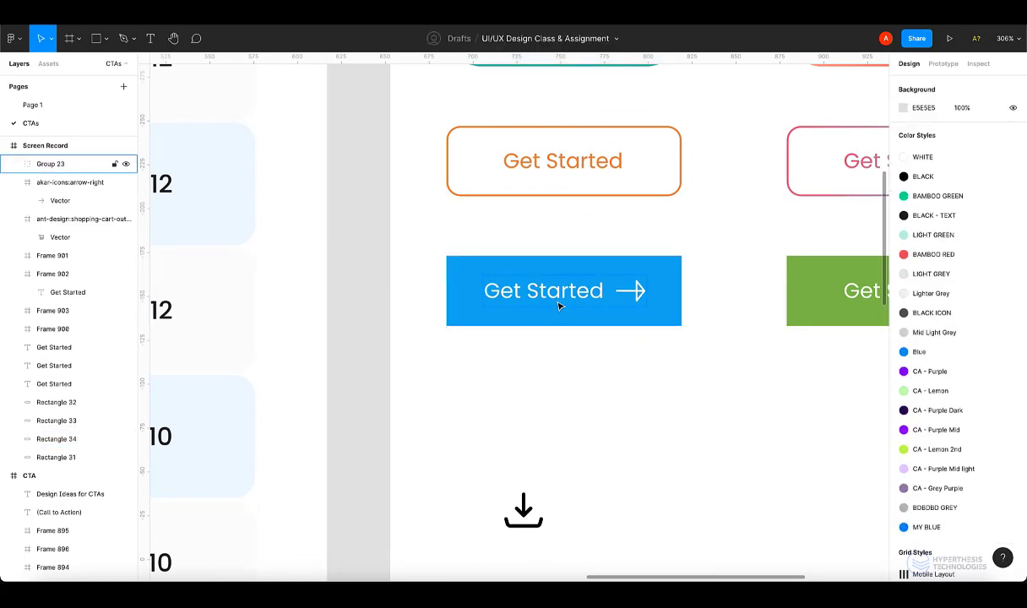
{"action": "left_click", "coordinate": [566, 301]}
{"action": "scroll", "coordinate": [475, 291], "scroll_direction": "down", "scroll_amount": 2}
{"action": "scroll", "coordinate": [413, 285], "scroll_direction": "down", "scroll_amount": 2}
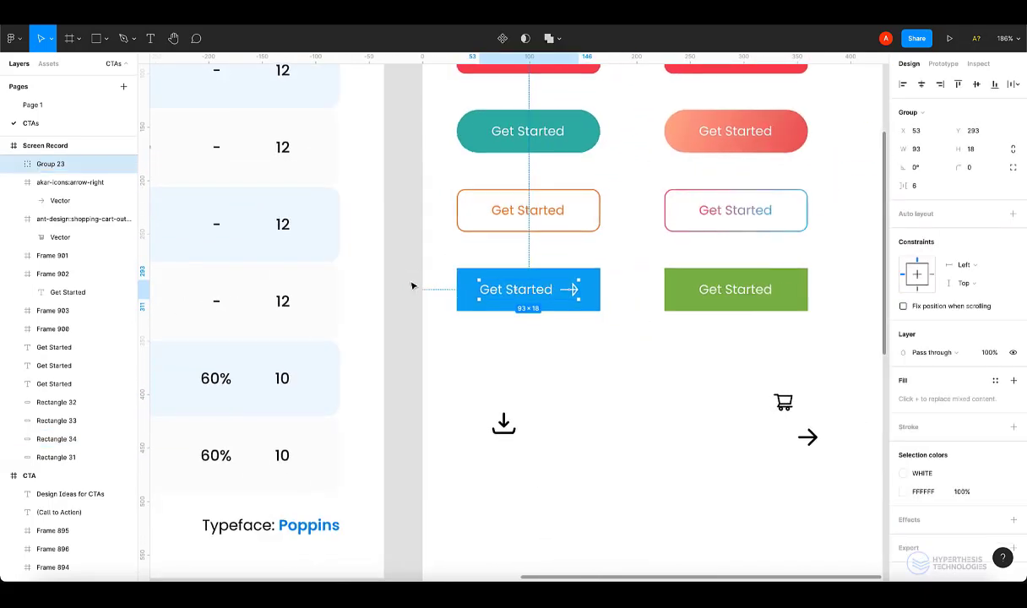
{"action": "left_click", "coordinate": [654, 302]}
{"action": "scroll", "coordinate": [654, 302], "scroll_direction": "down", "scroll_amount": 3}
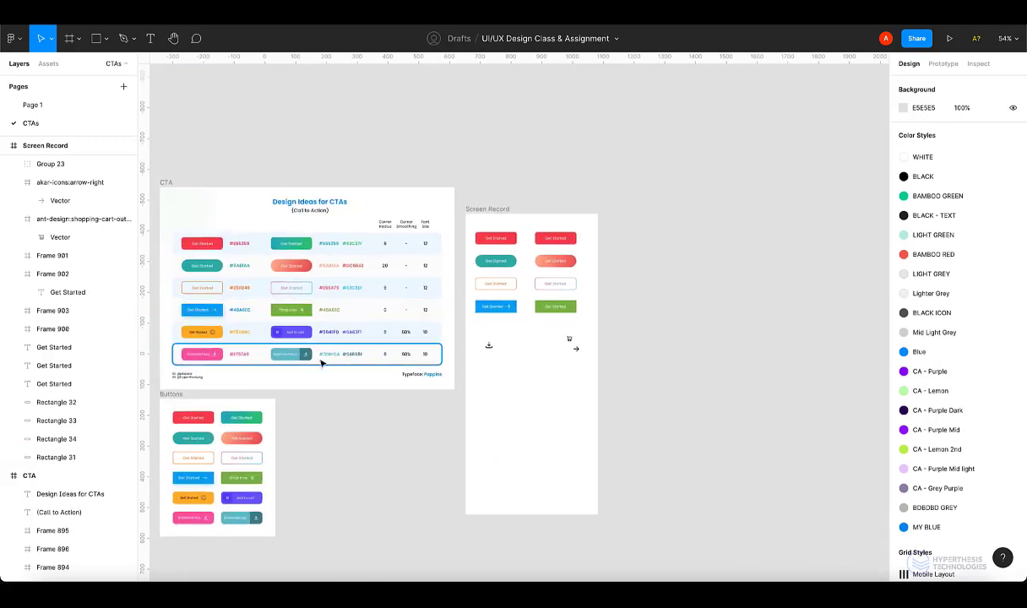
Edit the green button's label from 'Get Started' to 'Shop now'.
{"action": "scroll", "coordinate": [279, 338], "scroll_direction": "up", "scroll_amount": 3}
{"action": "scroll", "coordinate": [500, 314], "scroll_direction": "down", "scroll_amount": 2}
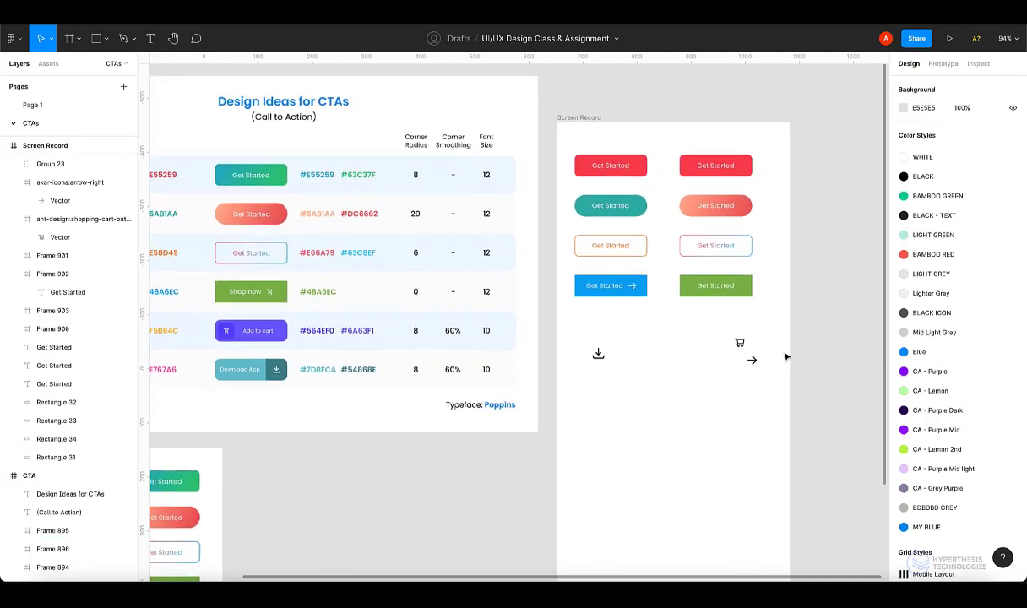
{"action": "scroll", "coordinate": [761, 337], "scroll_direction": "left", "scroll_amount": 3}
{"action": "scroll", "coordinate": [768, 325], "scroll_direction": "up", "scroll_amount": 2}
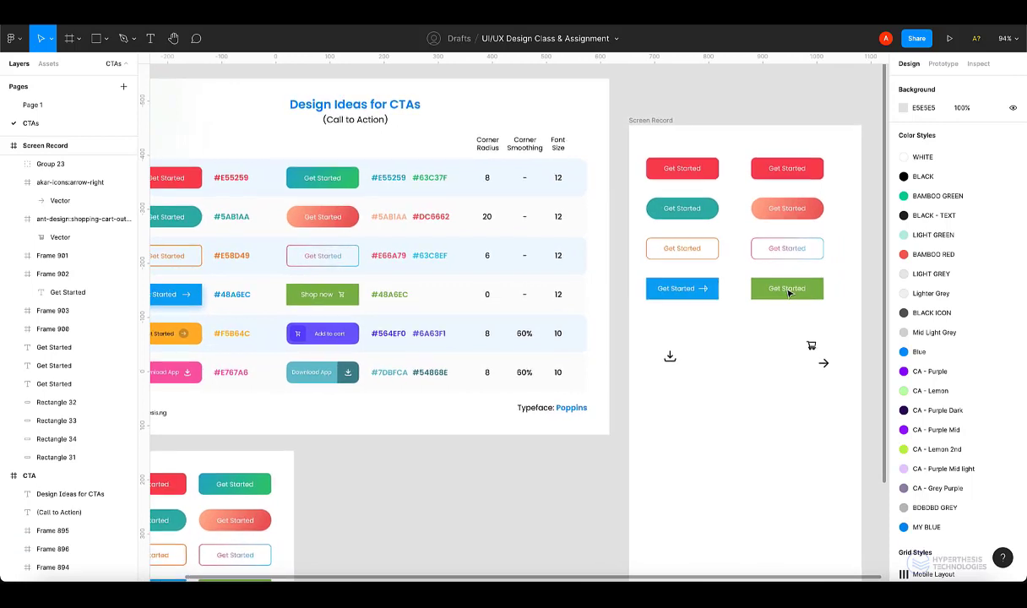
{"action": "left_click", "coordinate": [788, 291]}
{"action": "double_click", "coordinate": [789, 291]}
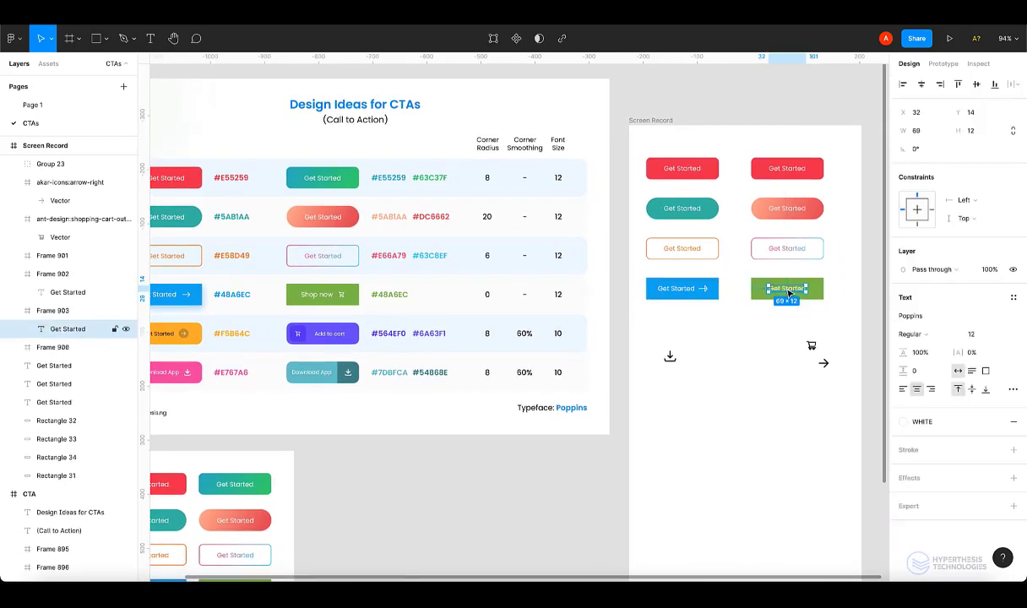
{"action": "double_click", "coordinate": [787, 289]}
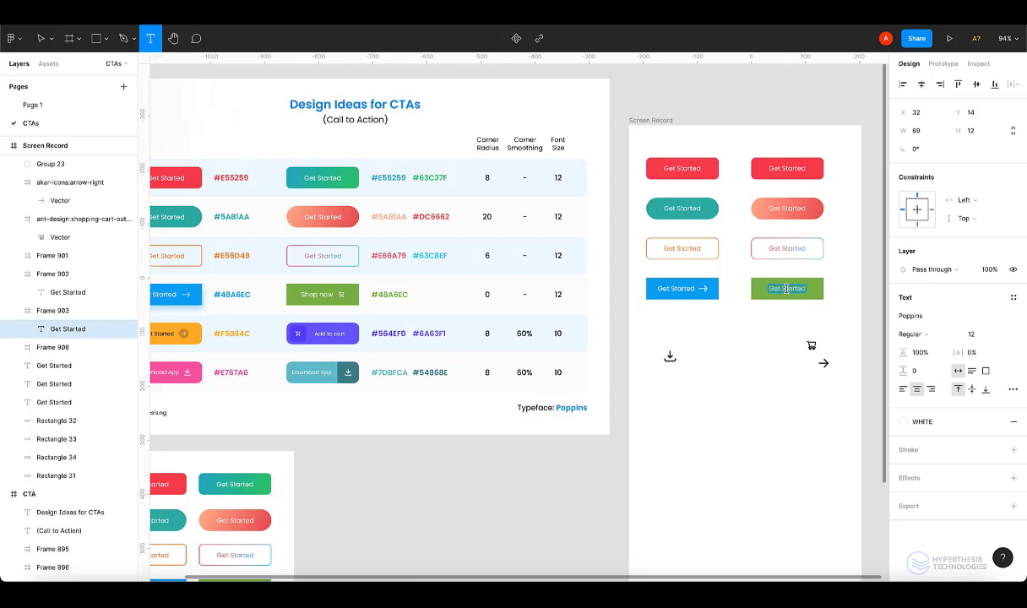
{"action": "type", "text": "Shop now"}
{"action": "left_click", "coordinate": [783, 370]}
{"action": "left_click", "coordinate": [832, 315]}
{"action": "scroll", "coordinate": [829, 336], "scroll_direction": "up", "scroll_amount": 5}
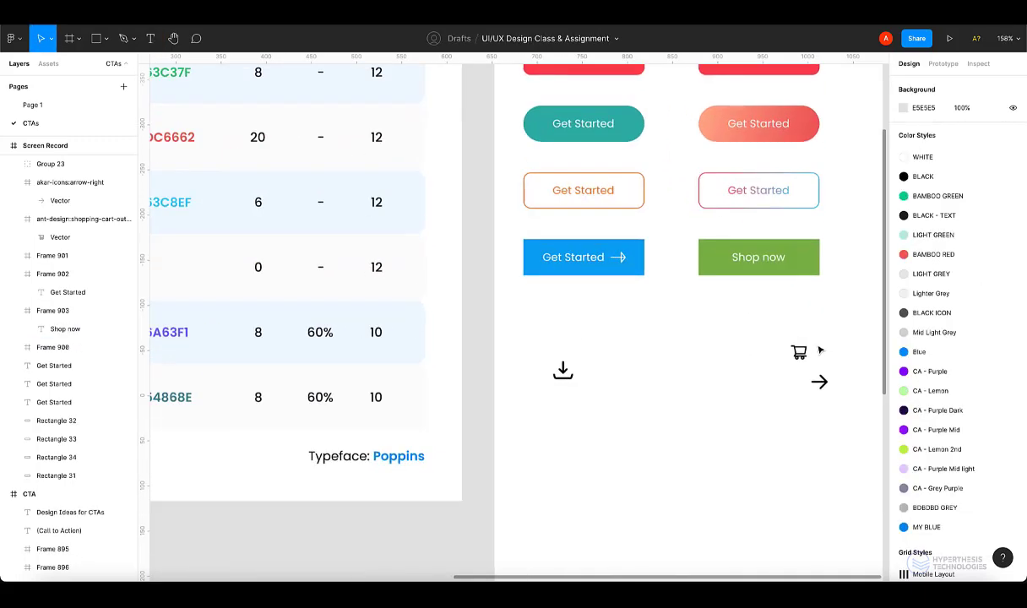
{"action": "left_click", "coordinate": [798, 353]}
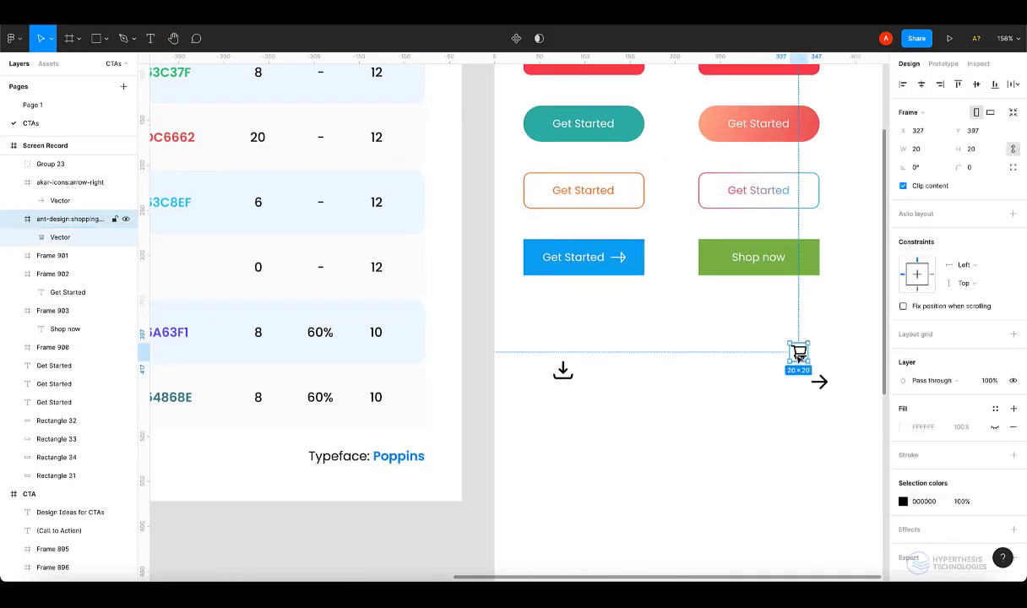
Move the cart icon onto the green button and resize it to 18×18.
{"action": "left_click_drag", "start_coordinate": [799, 353], "coordinate": [800, 263]}
{"action": "scroll", "coordinate": [821, 260], "scroll_direction": "up", "scroll_amount": 10}
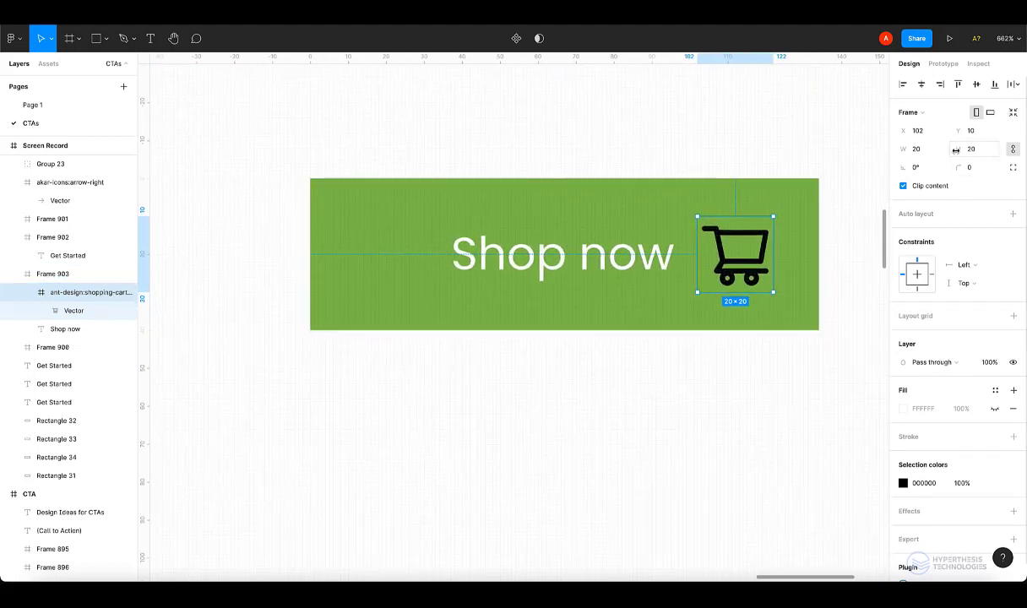
{"action": "left_click", "coordinate": [982, 148]}
{"action": "key", "text": "Return"}
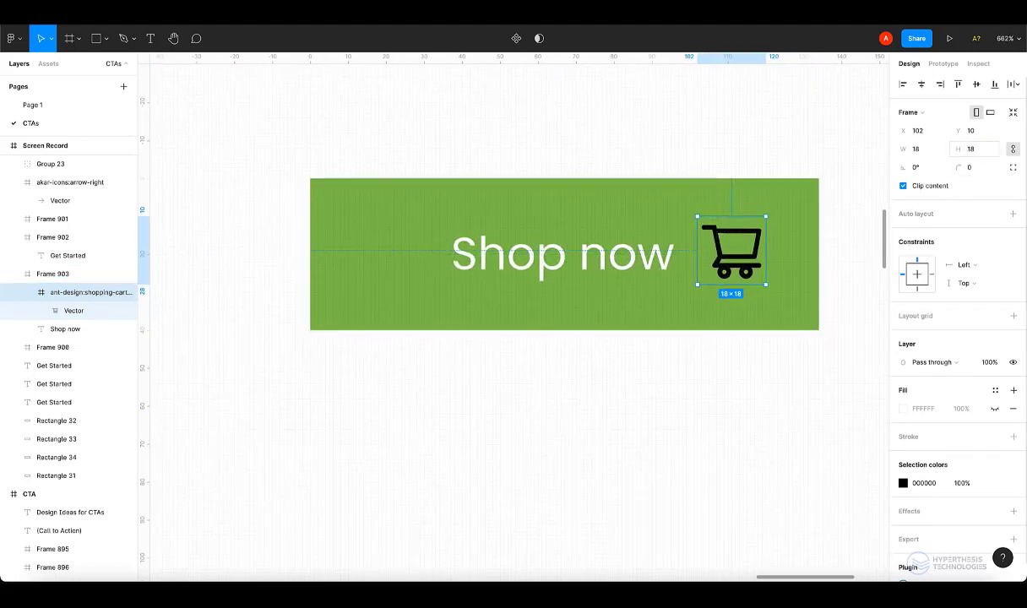
{"action": "left_click_drag", "start_coordinate": [746, 233], "coordinate": [748, 242]}
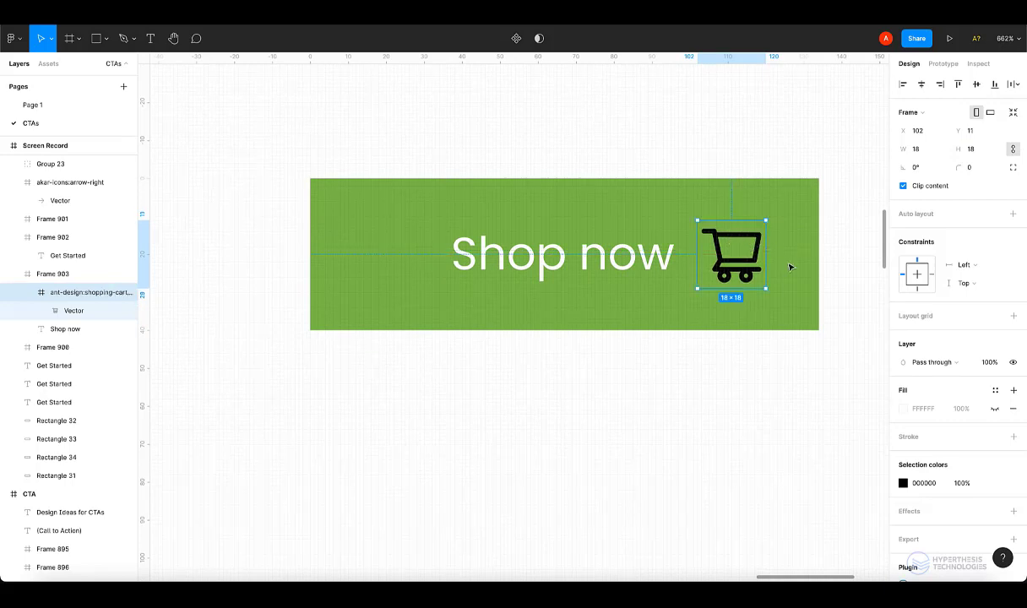
Fill the cart's vector shape with white FFFFFF.
{"action": "double_click", "coordinate": [747, 275]}
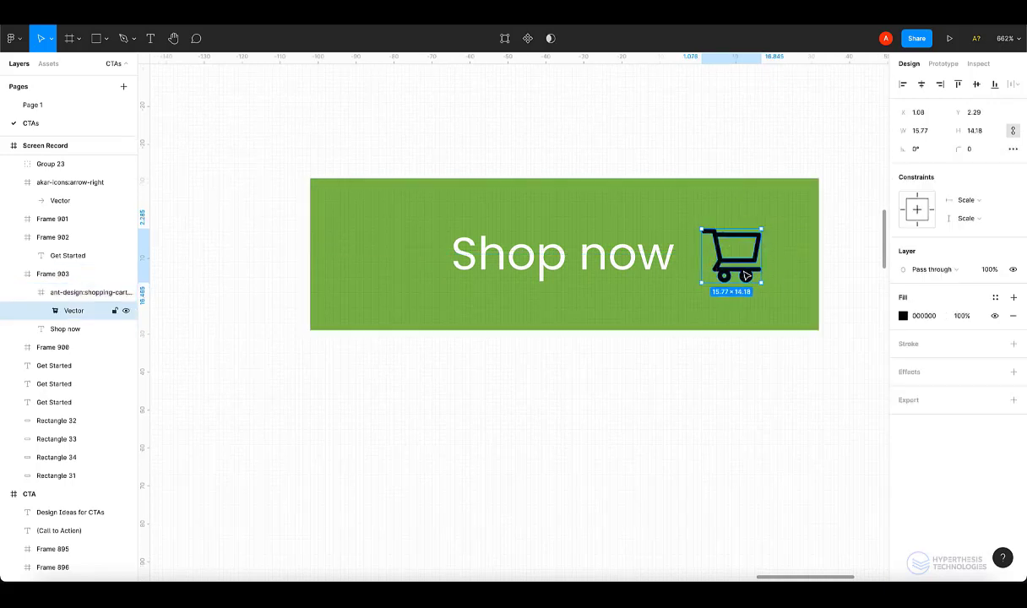
{"action": "left_click", "coordinate": [903, 315]}
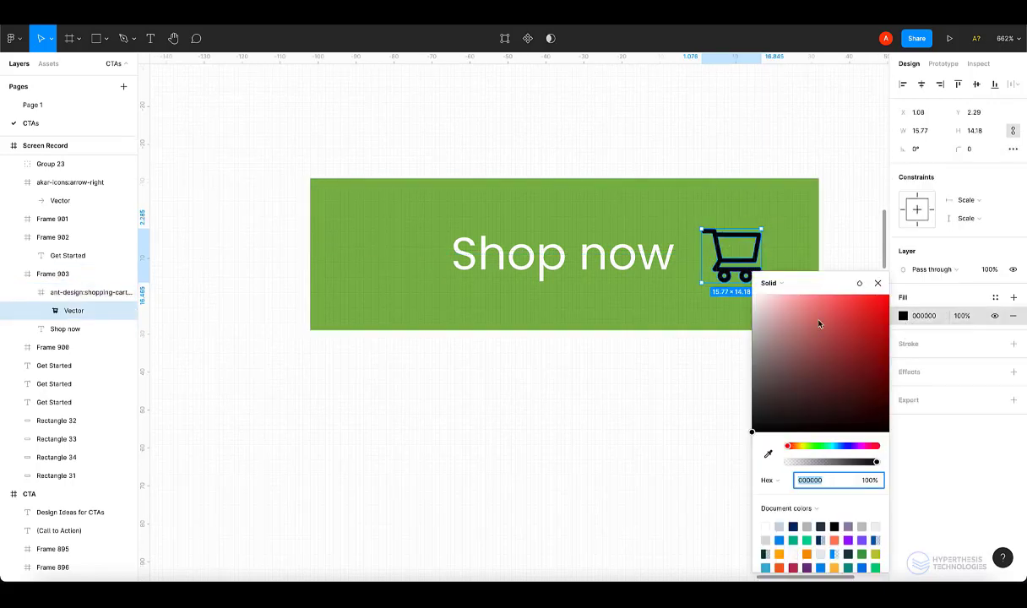
{"action": "type", "text": "FFFFFF"}
{"action": "key", "text": "Return"}
{"action": "left_click", "coordinate": [855, 239]}
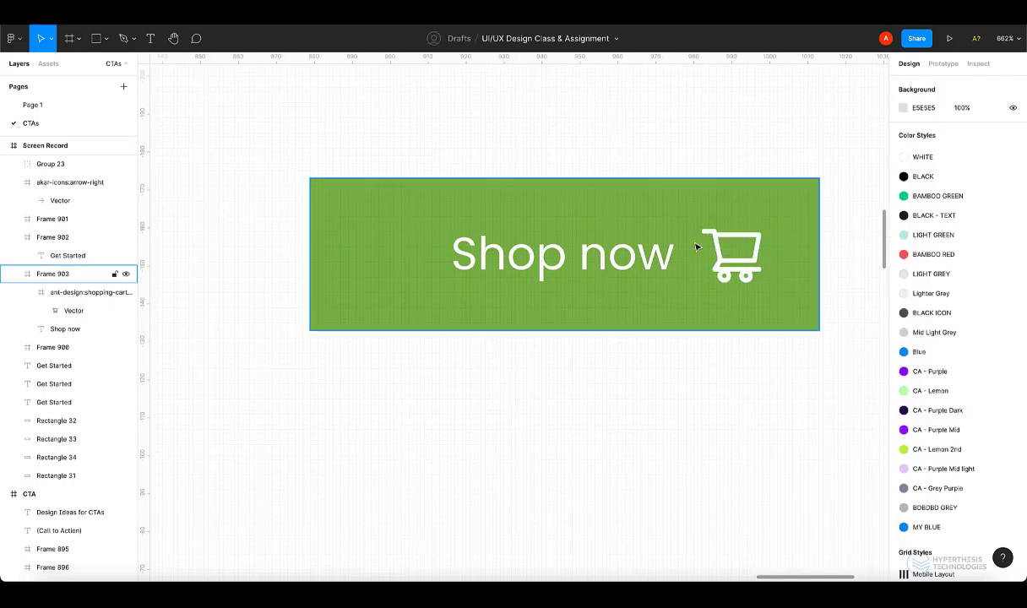
Group the cart icon with the Shop now text as Group 24.
{"action": "left_click", "coordinate": [724, 239]}
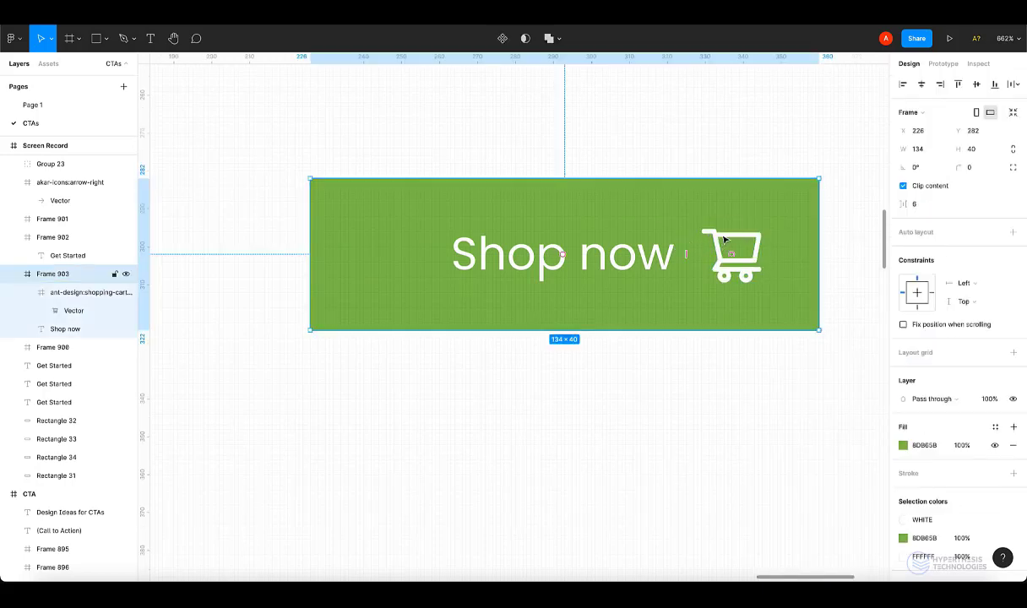
{"action": "left_click", "coordinate": [723, 240]}
{"action": "left_click", "coordinate": [73, 291]}
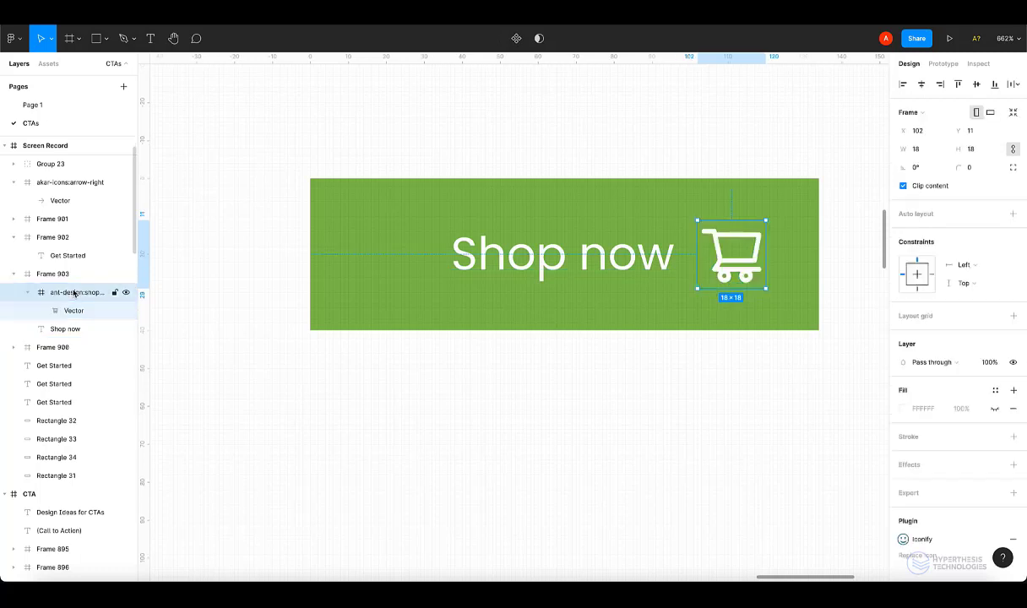
{"action": "key", "text": "alt"}
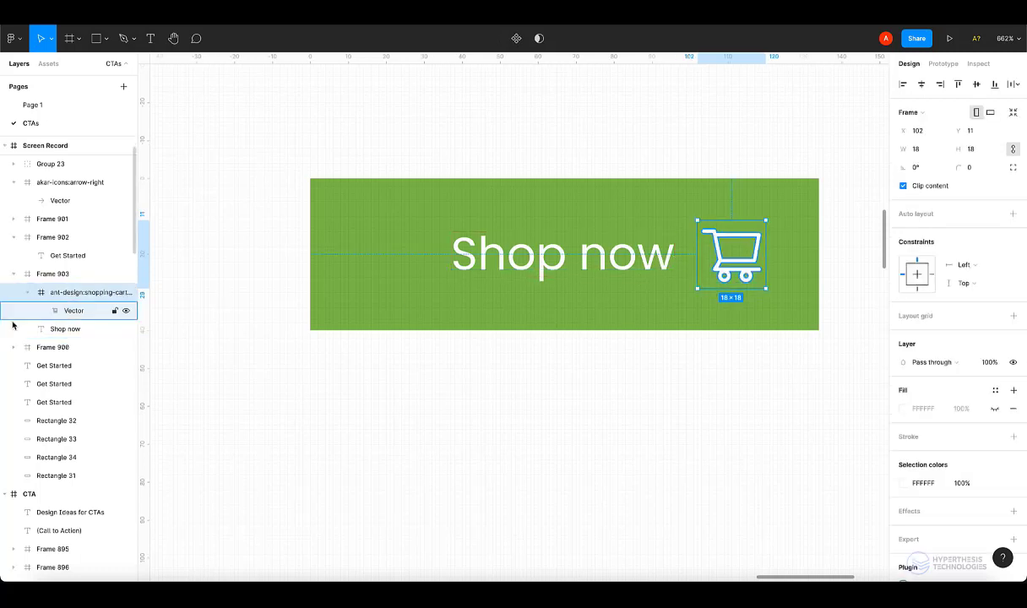
{"action": "left_click", "coordinate": [27, 293]}
{"action": "left_click", "coordinate": [55, 312]}
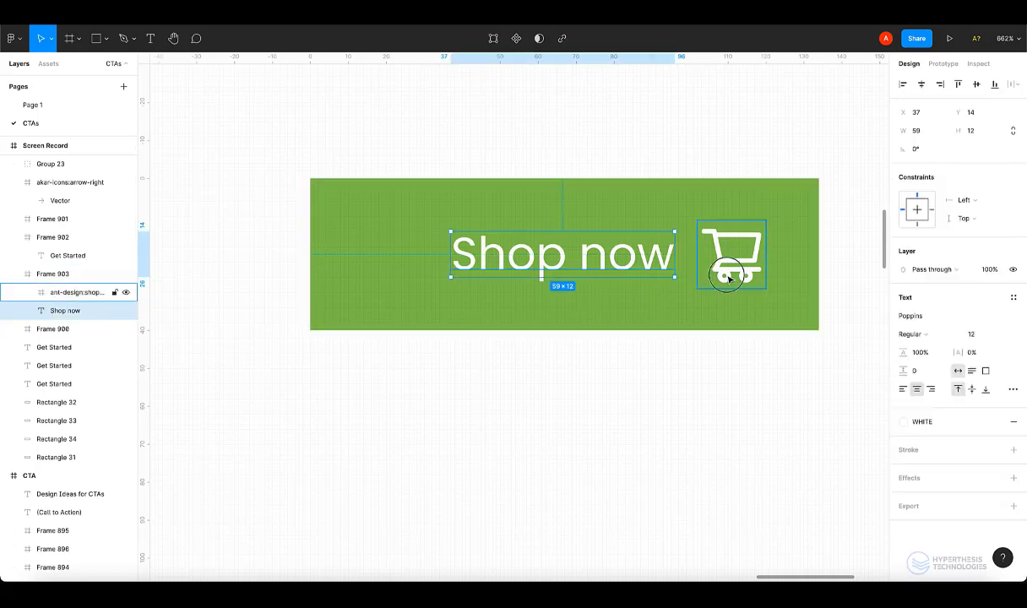
{"action": "left_click", "coordinate": [725, 277]}
{"action": "left_click", "coordinate": [642, 251], "text": "shift"}
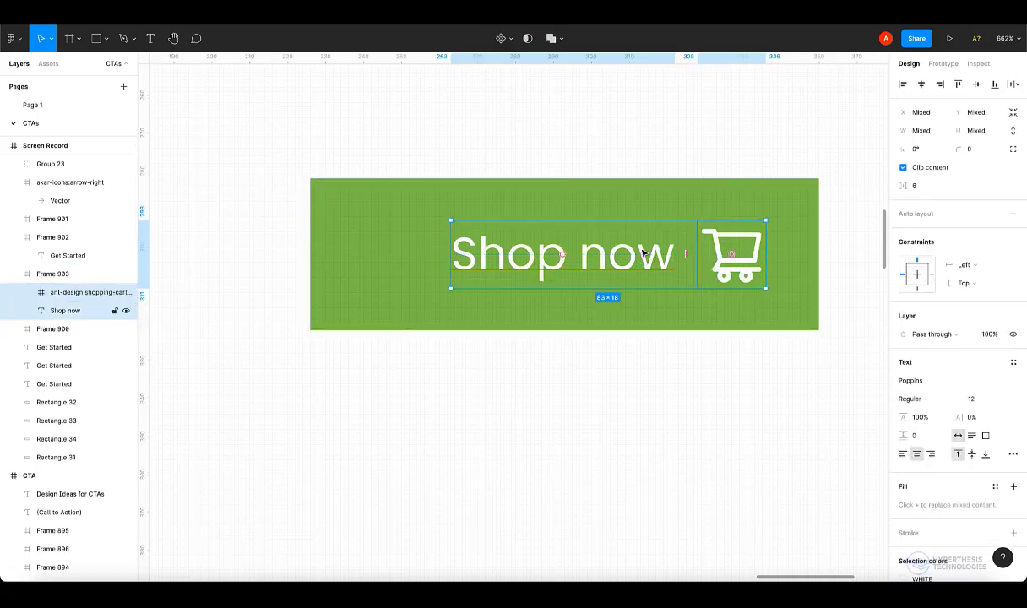
{"action": "key", "text": "ctrl+g"}
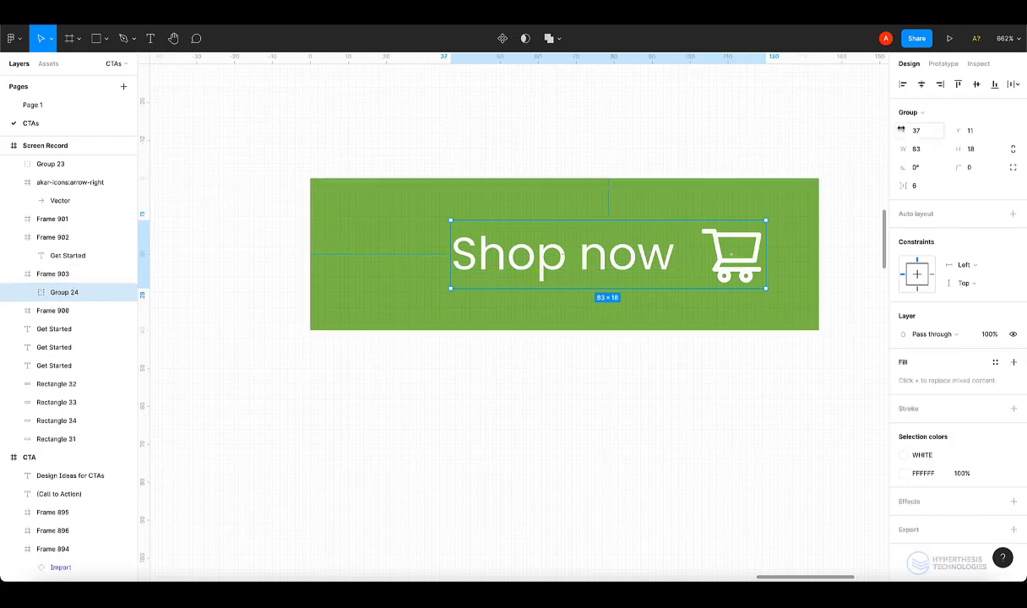
Centre the cart-and-text group horizontally within the green button.
{"action": "left_click", "coordinate": [922, 84]}
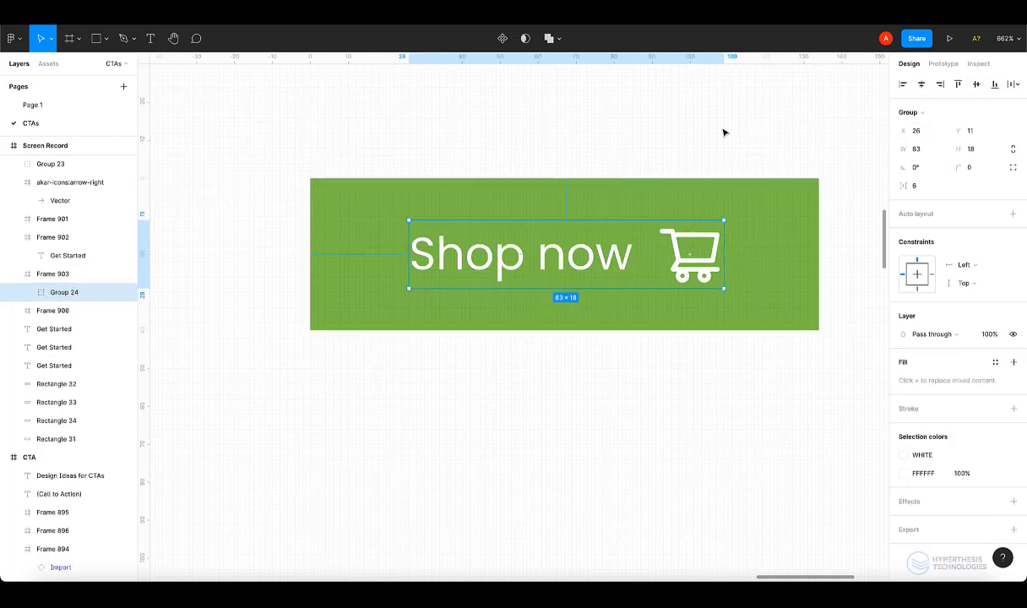
{"action": "left_click", "coordinate": [725, 134]}
{"action": "left_click", "coordinate": [655, 254]}
{"action": "scroll", "coordinate": [659, 262], "scroll_direction": "down", "scroll_amount": 10}
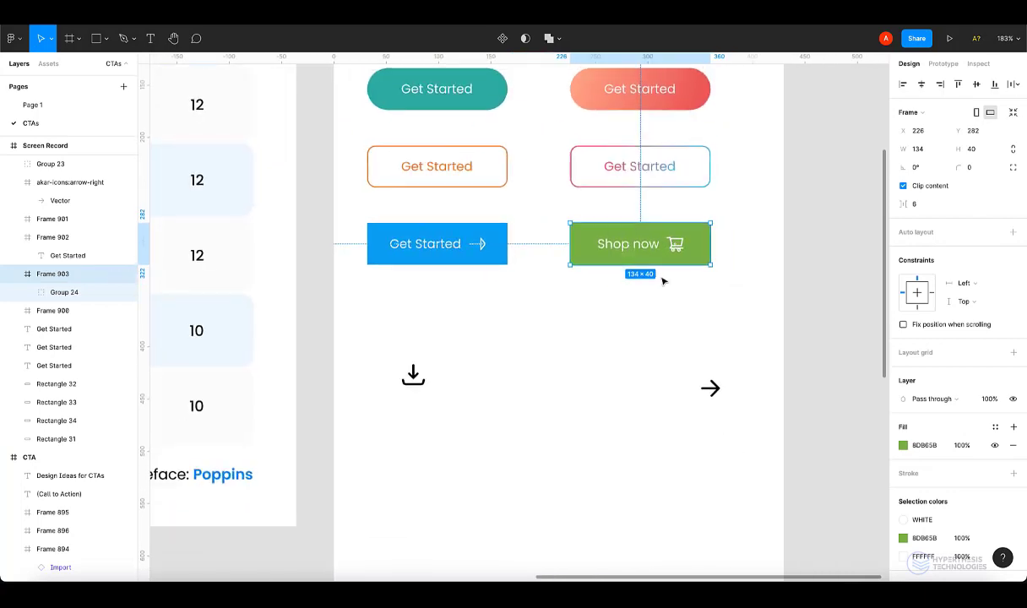
{"action": "scroll", "coordinate": [662, 282], "scroll_direction": "down", "scroll_amount": 3}
{"action": "left_click", "coordinate": [770, 291]}
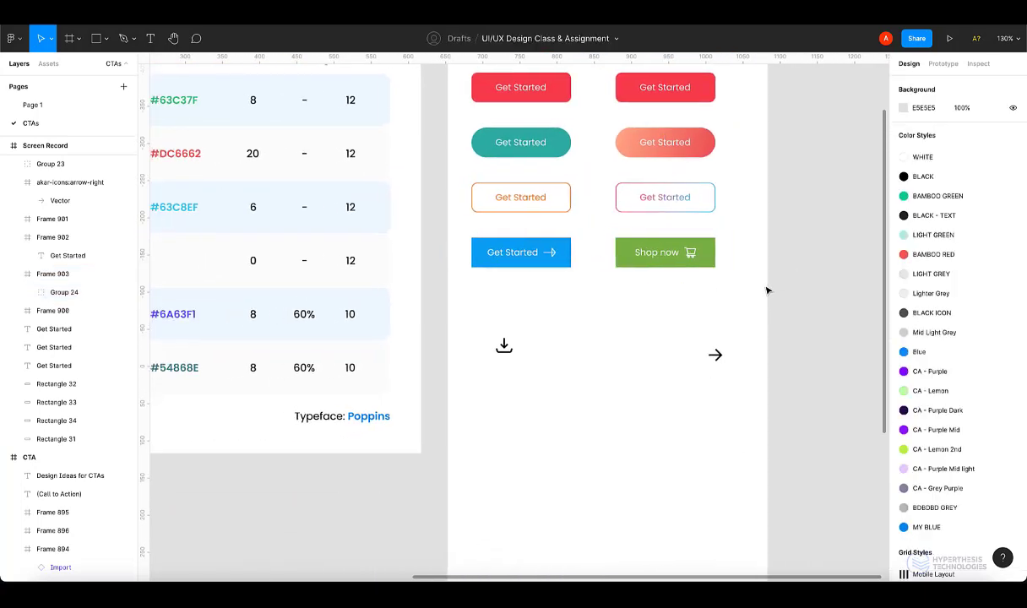
{"action": "scroll", "coordinate": [768, 289], "scroll_direction": "left", "scroll_amount": 3}
{"action": "scroll", "coordinate": [600, 305], "scroll_direction": "left", "scroll_amount": 2}
{"action": "scroll", "coordinate": [593, 282], "scroll_direction": "down", "scroll_amount": 3}
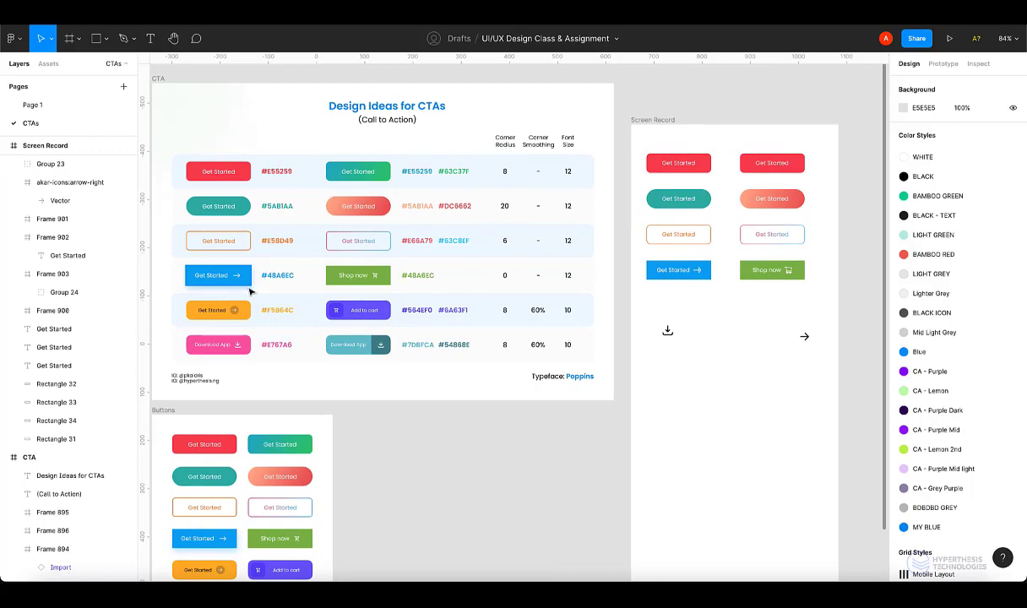
{"action": "scroll", "coordinate": [243, 288], "scroll_direction": "up", "scroll_amount": 10}
{"action": "scroll", "coordinate": [404, 327], "scroll_direction": "down", "scroll_amount": 5}
{"action": "scroll", "coordinate": [380, 304], "scroll_direction": "right", "scroll_amount": 5}
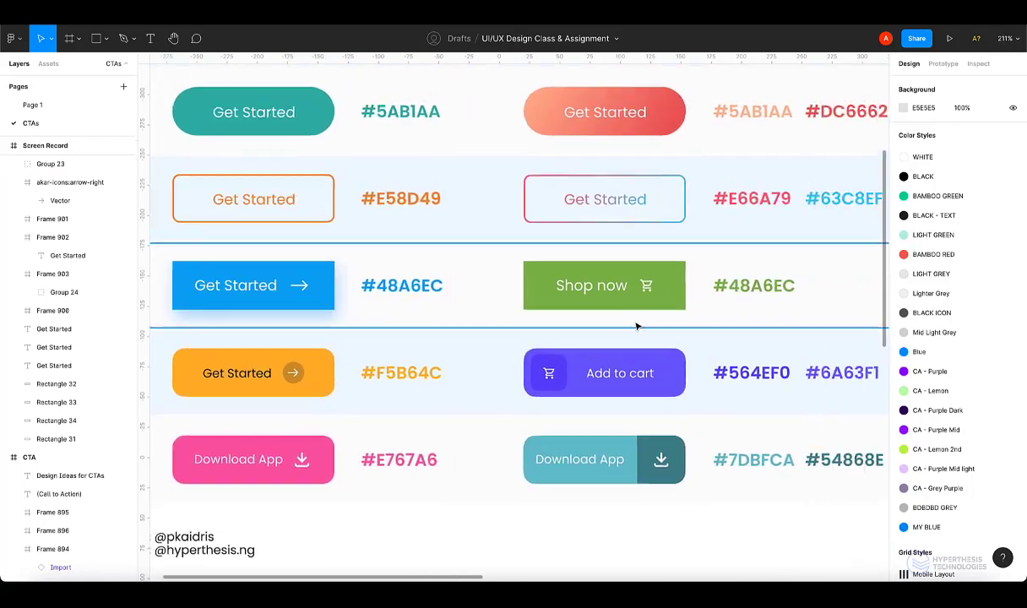
{"action": "scroll", "coordinate": [573, 326], "scroll_direction": "down", "scroll_amount": 5}
{"action": "scroll", "coordinate": [693, 338], "scroll_direction": "up", "scroll_amount": 5}
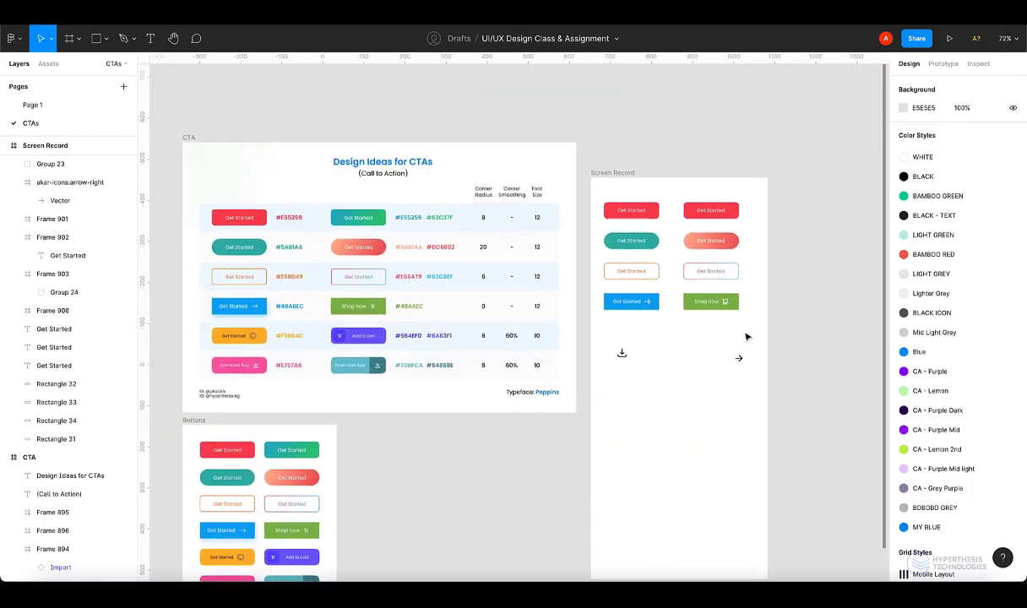
{"action": "scroll", "coordinate": [550, 303], "scroll_direction": "up", "scroll_amount": 3}
{"action": "scroll", "coordinate": [545, 301], "scroll_direction": "down", "scroll_amount": 5}
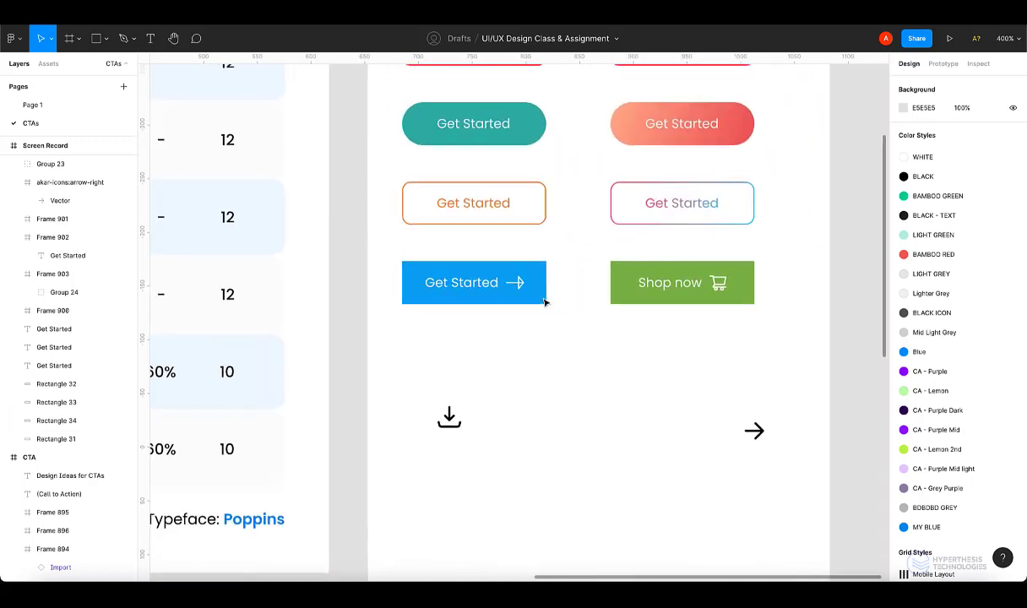
Add a drop shadow to the blue Get Started button, coloured pale blue C1E5FF from the button's blue.
{"action": "left_click", "coordinate": [542, 297]}
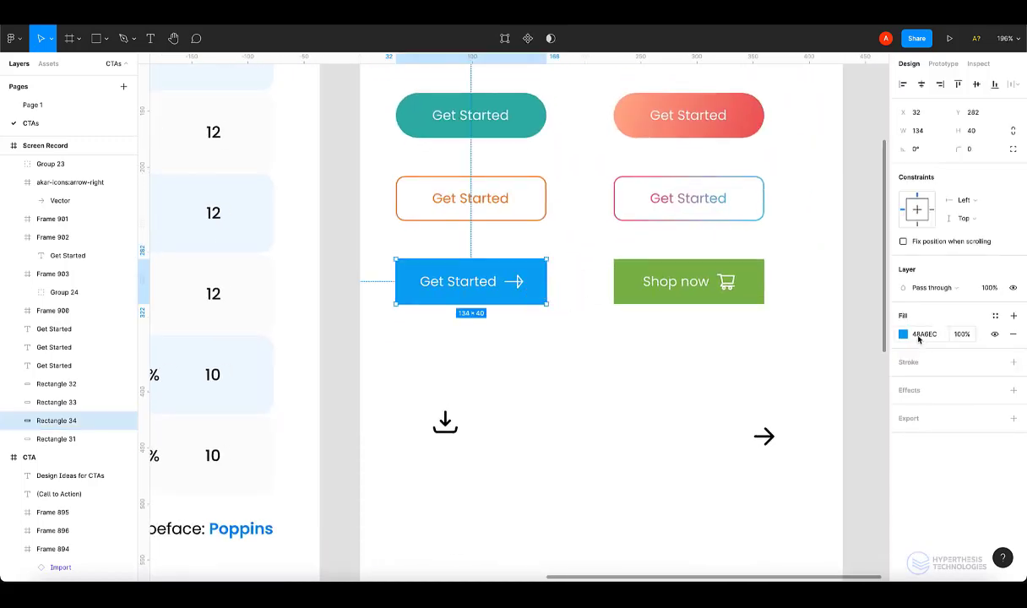
{"action": "left_click", "coordinate": [905, 392]}
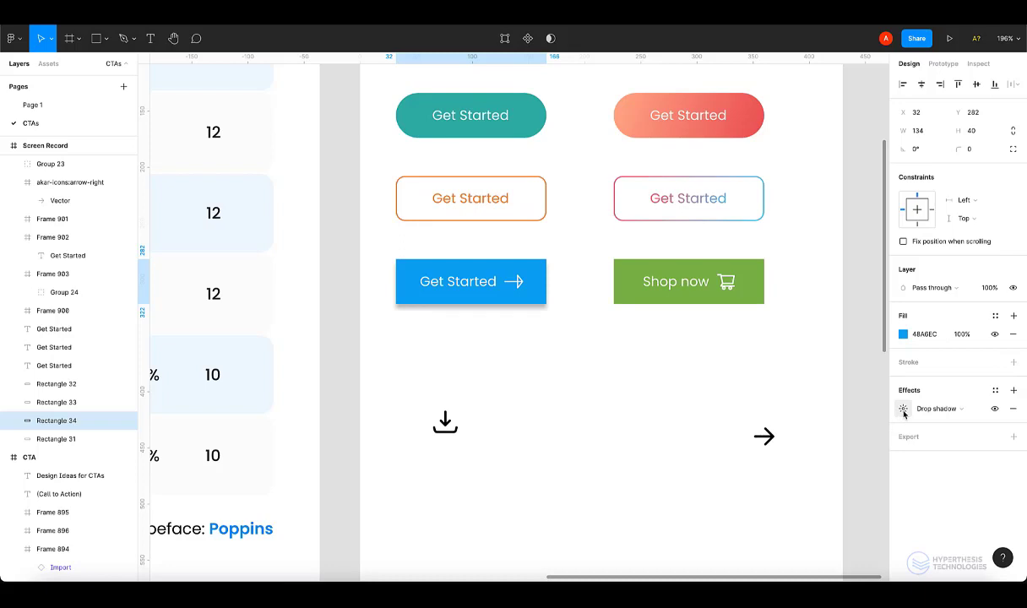
{"action": "left_click", "coordinate": [903, 410]}
{"action": "left_click", "coordinate": [766, 474]}
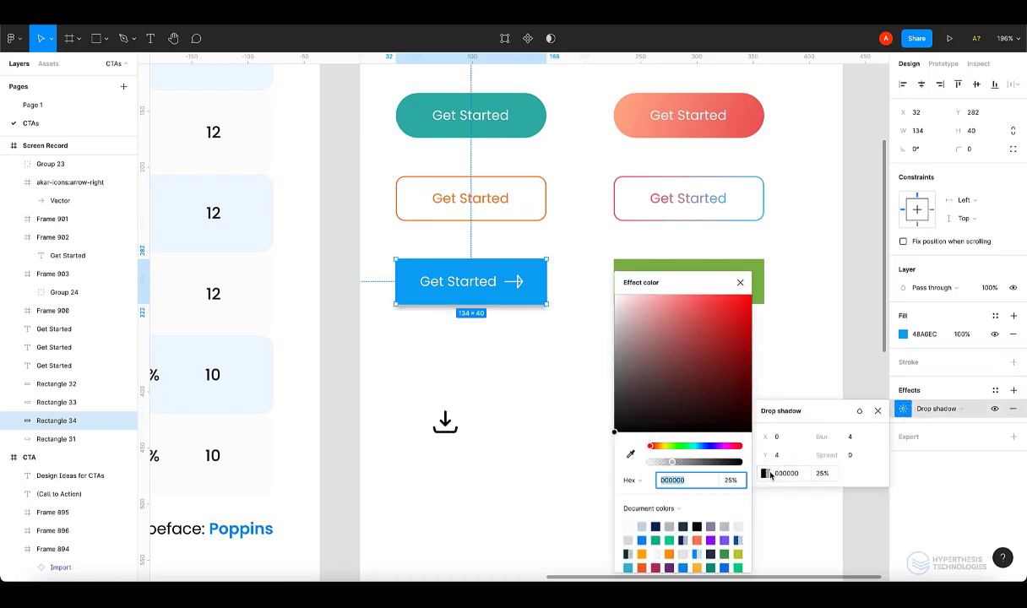
{"action": "left_click", "coordinate": [631, 454]}
{"action": "left_click", "coordinate": [531, 288]}
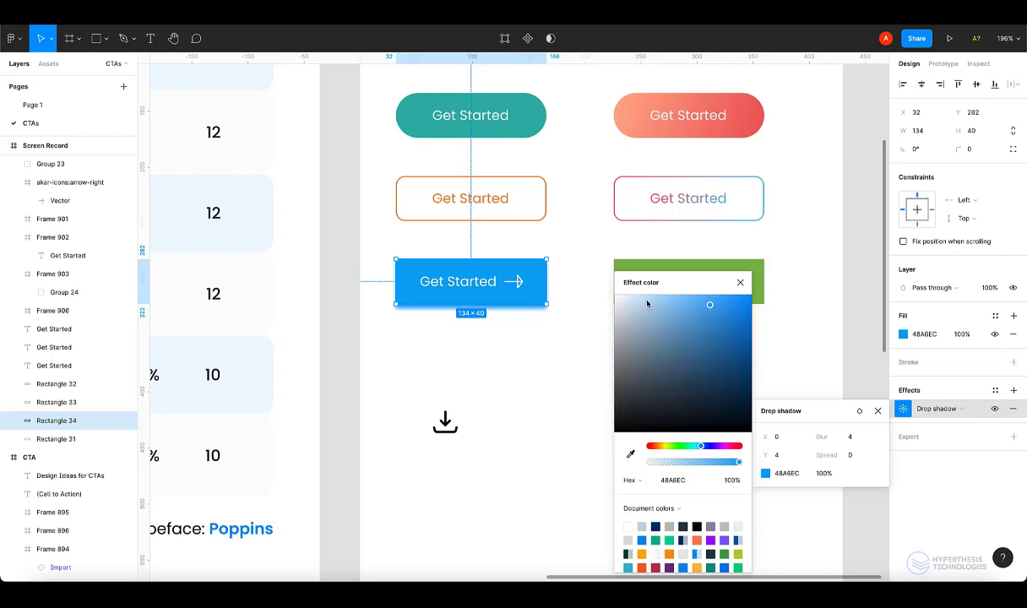
{"action": "left_click_drag", "start_coordinate": [647, 304], "coordinate": [646, 292]}
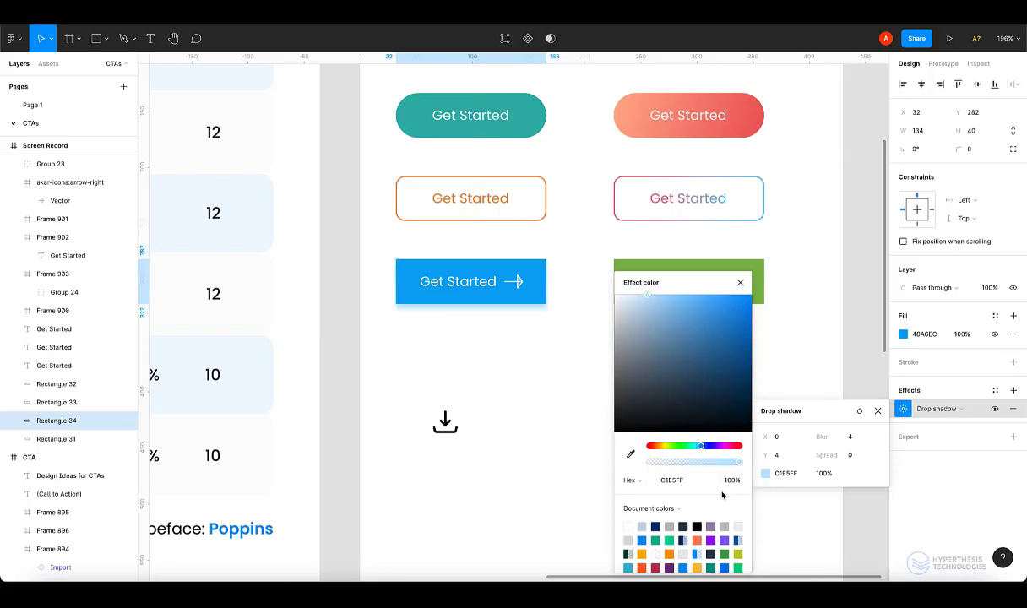
{"action": "left_click", "coordinate": [740, 283]}
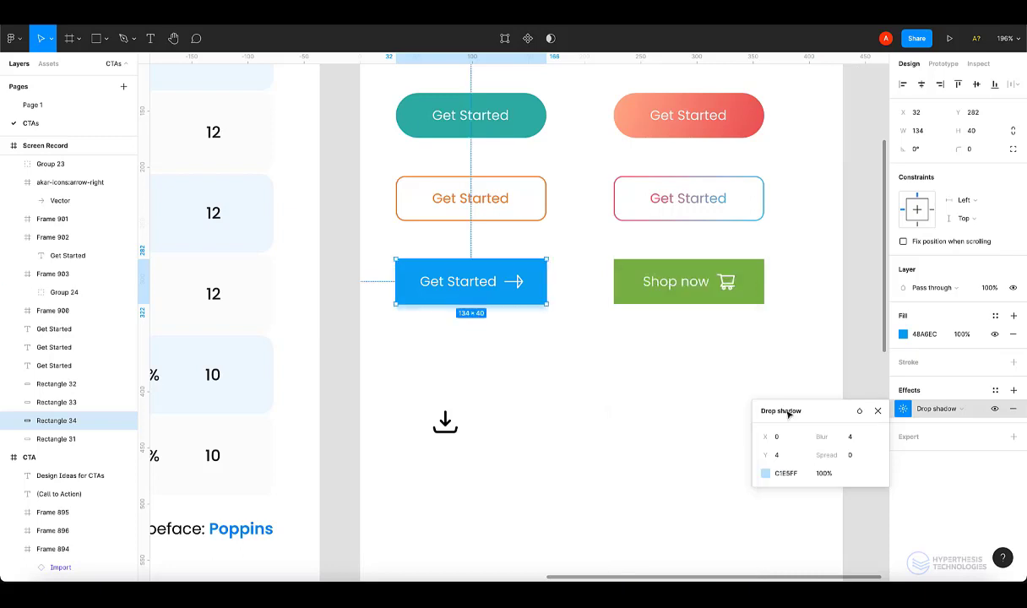
Set the shadow's blur to 20 and its X offset to 4.
{"action": "left_click", "coordinate": [854, 441]}
{"action": "key", "text": "Return"}
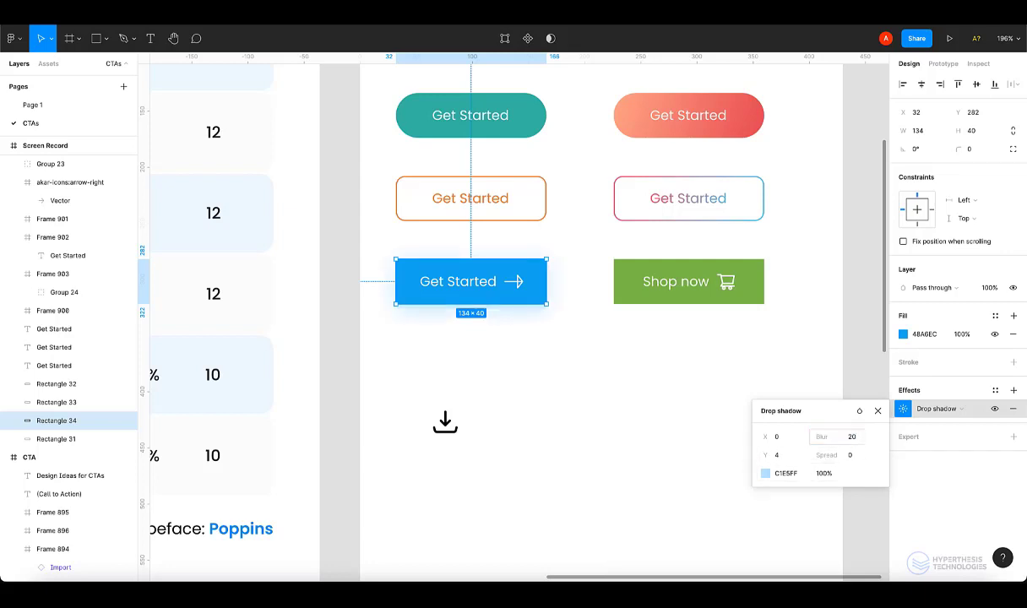
{"action": "left_click", "coordinate": [790, 437]}
{"action": "key", "text": "Return"}
{"action": "left_click", "coordinate": [878, 410]}
{"action": "left_click", "coordinate": [816, 360]}
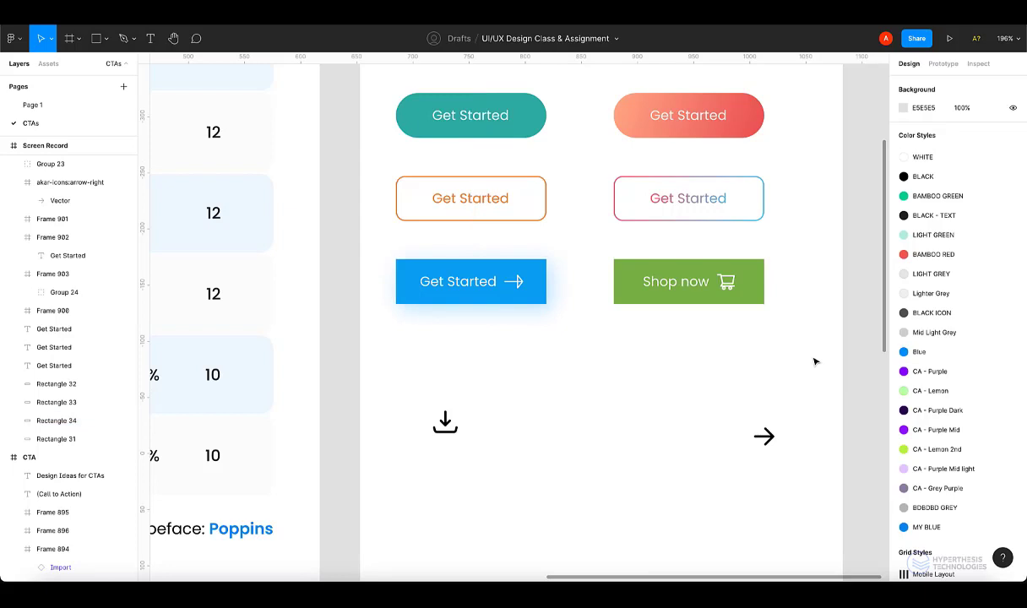
Colour the Shop now button's drop shadow pale green E9FFCF, sampled from the button's green.
{"action": "left_click", "coordinate": [758, 295]}
{"action": "scroll", "coordinate": [925, 490], "scroll_direction": "down", "scroll_amount": 1}
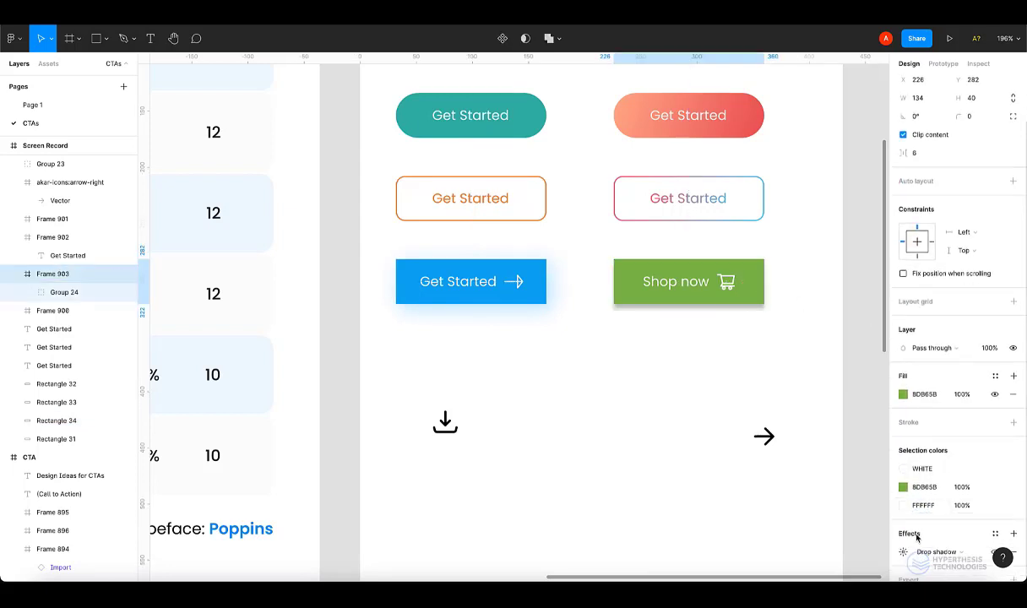
{"action": "left_click", "coordinate": [903, 552]}
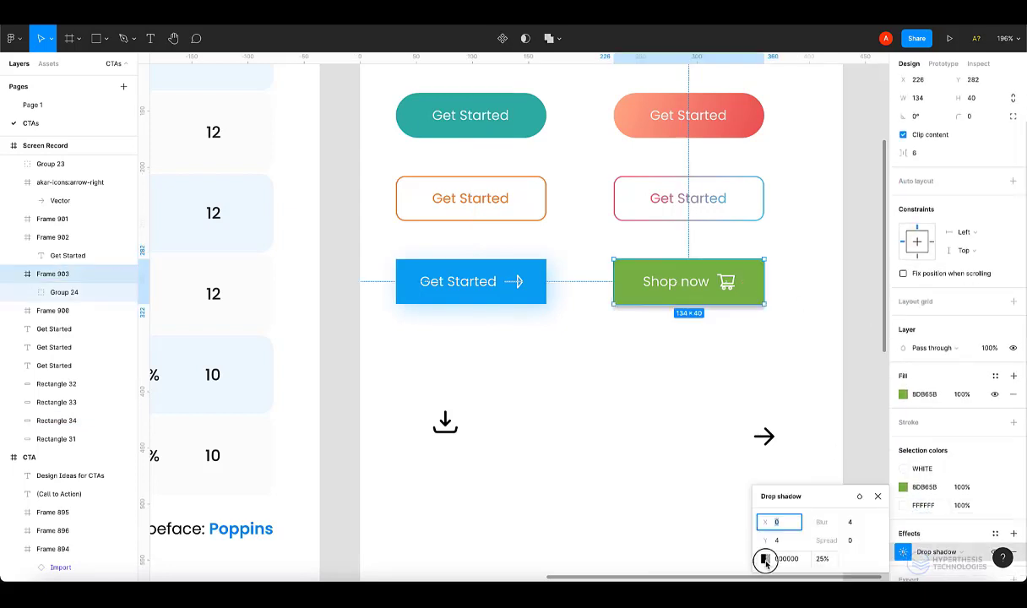
{"action": "left_click", "coordinate": [765, 559]}
{"action": "left_click", "coordinate": [630, 456]}
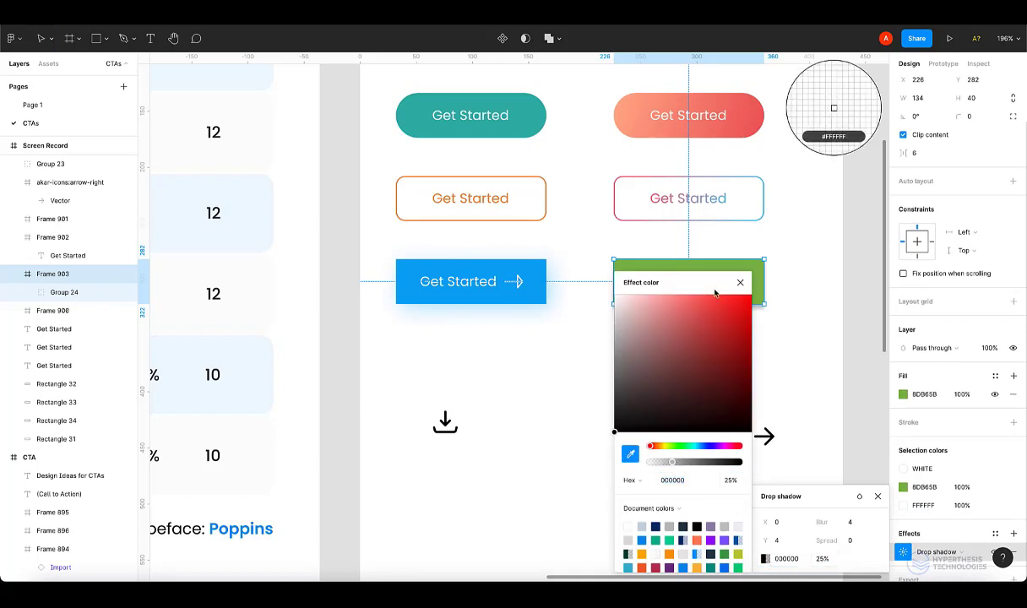
{"action": "left_click", "coordinate": [693, 263]}
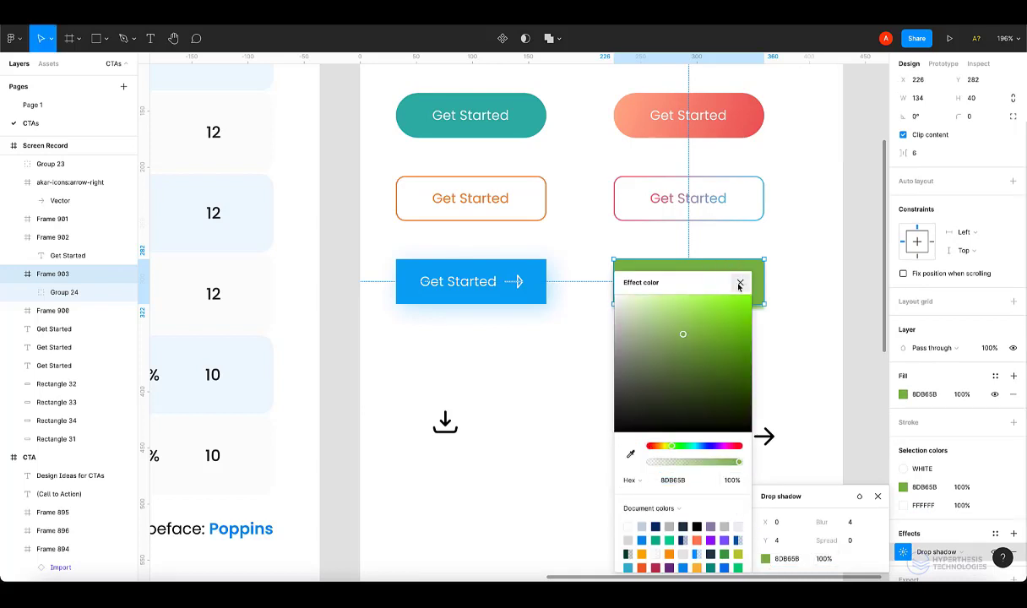
{"action": "mouse_move", "coordinate": [627, 293]}
{"action": "left_mouse_down"}
{"action": "mouse_move", "coordinate": [651, 294]}
{"action": "mouse_move", "coordinate": [640, 293]}
{"action": "left_mouse_up"}
{"action": "left_click", "coordinate": [740, 283]}
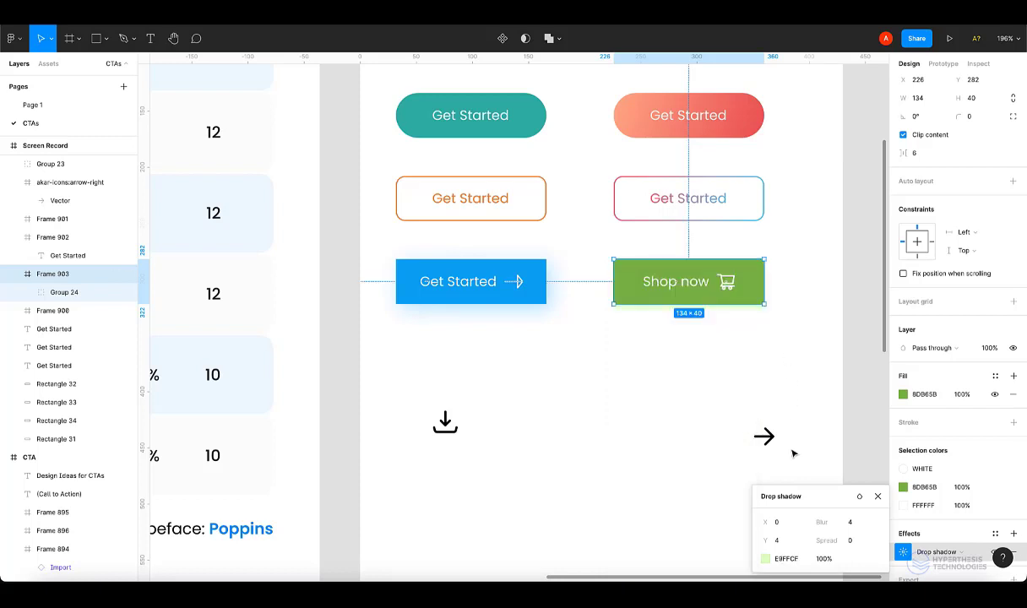
Set the green shadow's opacity to 60%, X offset to 4 and blur to 20.
{"action": "left_click", "coordinate": [823, 559]}
{"action": "type", "text": "50"}
{"action": "key", "text": "Return"}
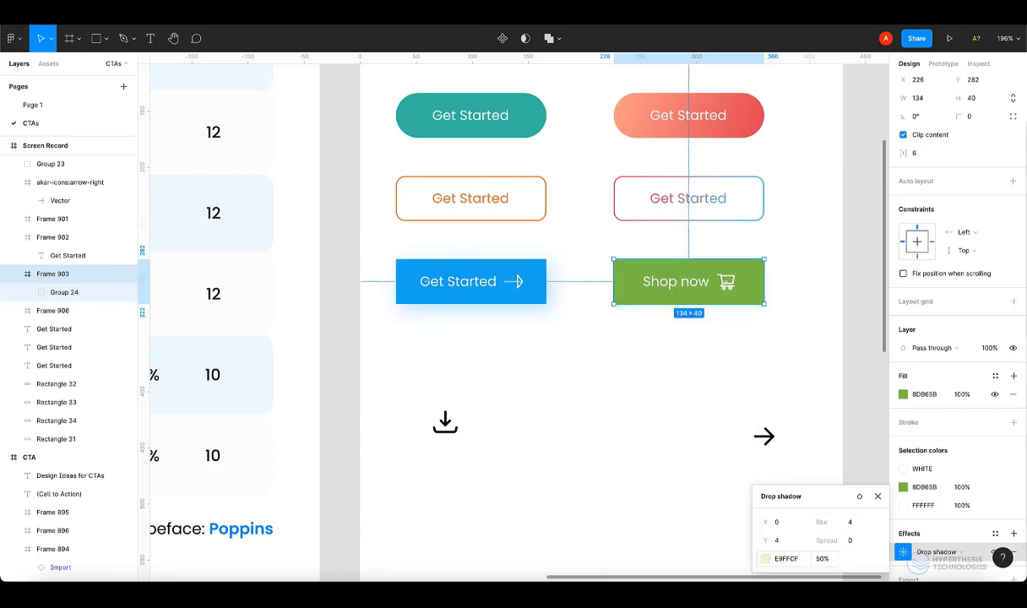
{"action": "left_click", "coordinate": [834, 562]}
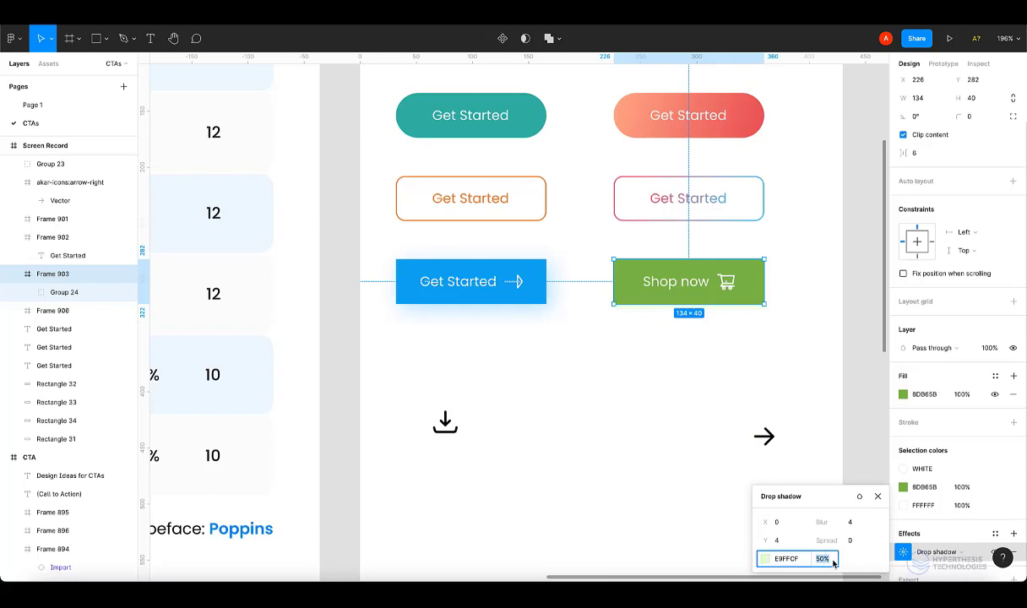
{"action": "key", "text": "Return"}
{"action": "left_click", "coordinate": [783, 525]}
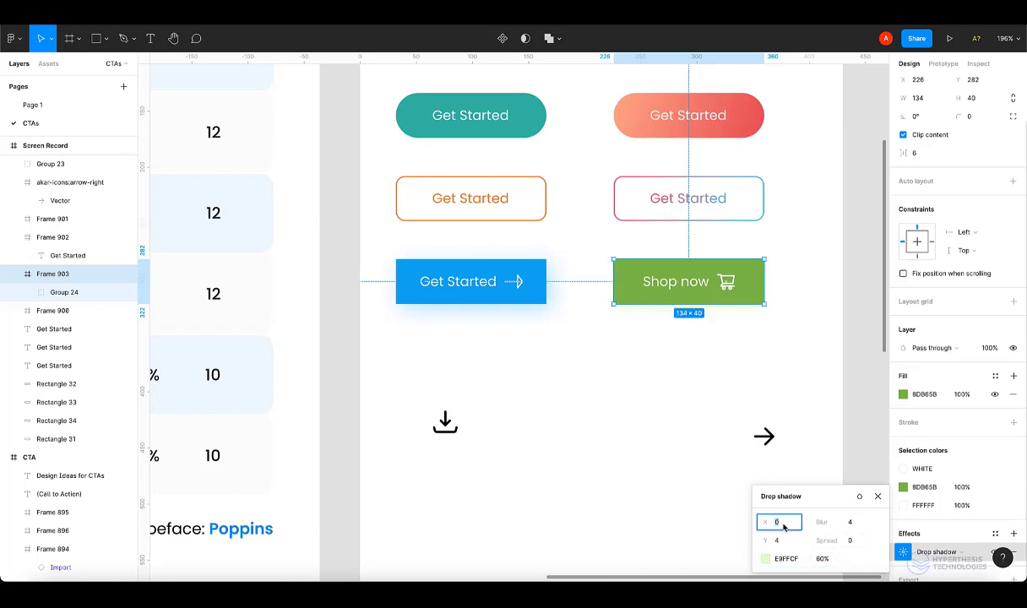
{"action": "type", "text": "4"}
{"action": "key", "text": "Return"}
{"action": "left_click", "coordinate": [854, 524]}
{"action": "type", "text": "20"}
{"action": "key", "text": "Return"}
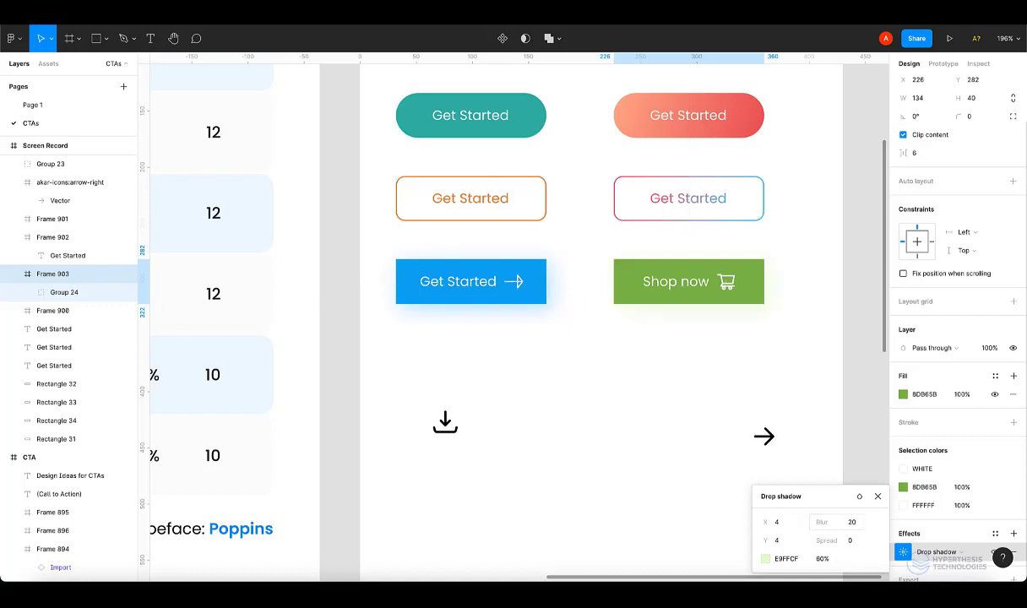
{"action": "left_click", "coordinate": [837, 475]}
Reselect the Shop now button and recheck its drop shadow values.
{"action": "left_click", "coordinate": [715, 333]}
{"action": "scroll", "coordinate": [697, 335], "scroll_direction": "down", "scroll_amount": 3}
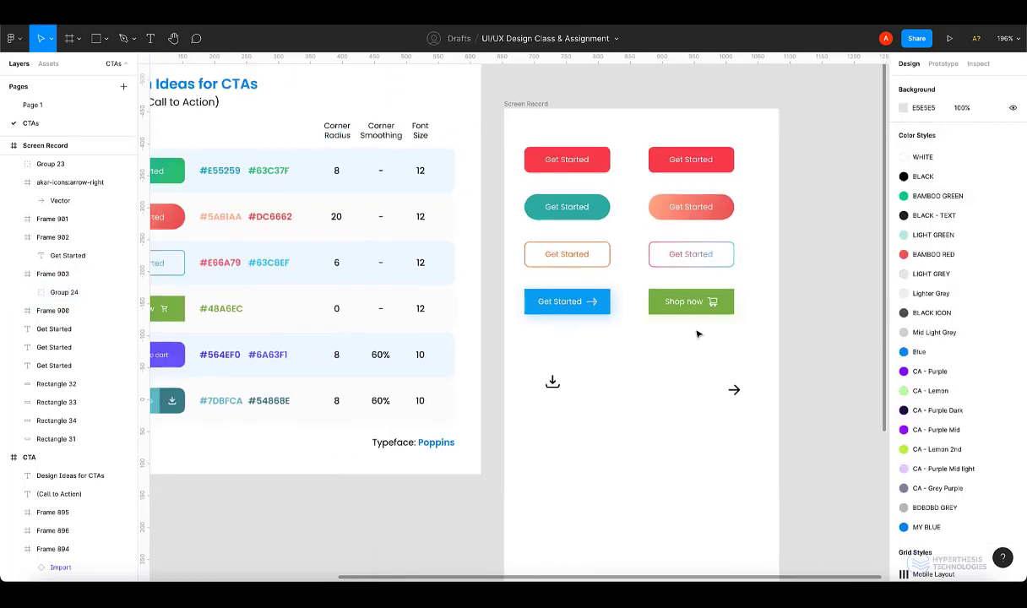
{"action": "scroll", "coordinate": [698, 334], "scroll_direction": "up", "scroll_amount": 3}
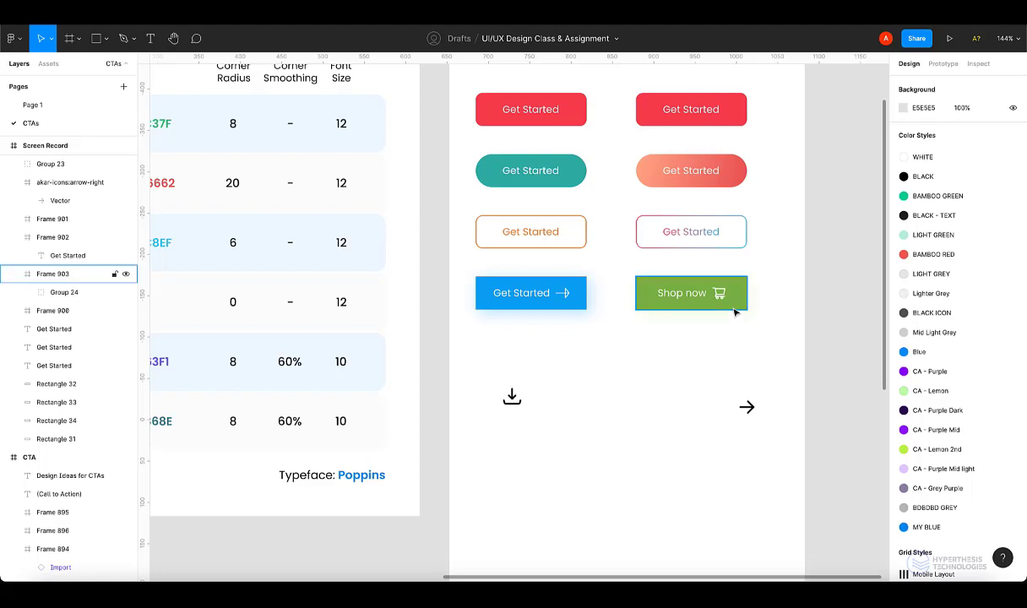
{"action": "left_click", "coordinate": [734, 308]}
{"action": "scroll", "coordinate": [969, 504], "scroll_direction": "down", "scroll_amount": 2}
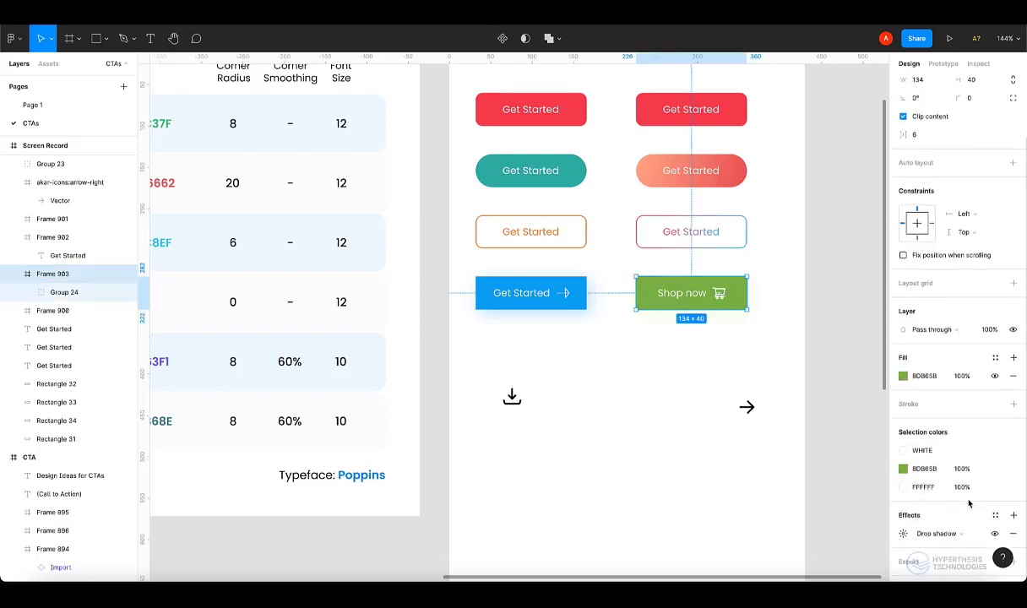
{"action": "left_click", "coordinate": [901, 534]}
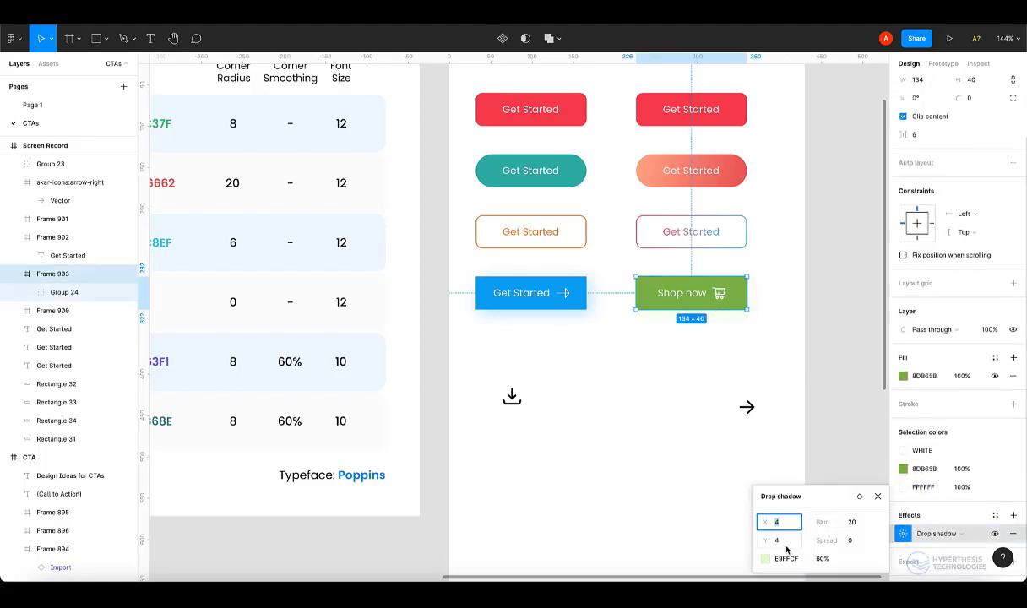
{"action": "left_click", "coordinate": [824, 560]}
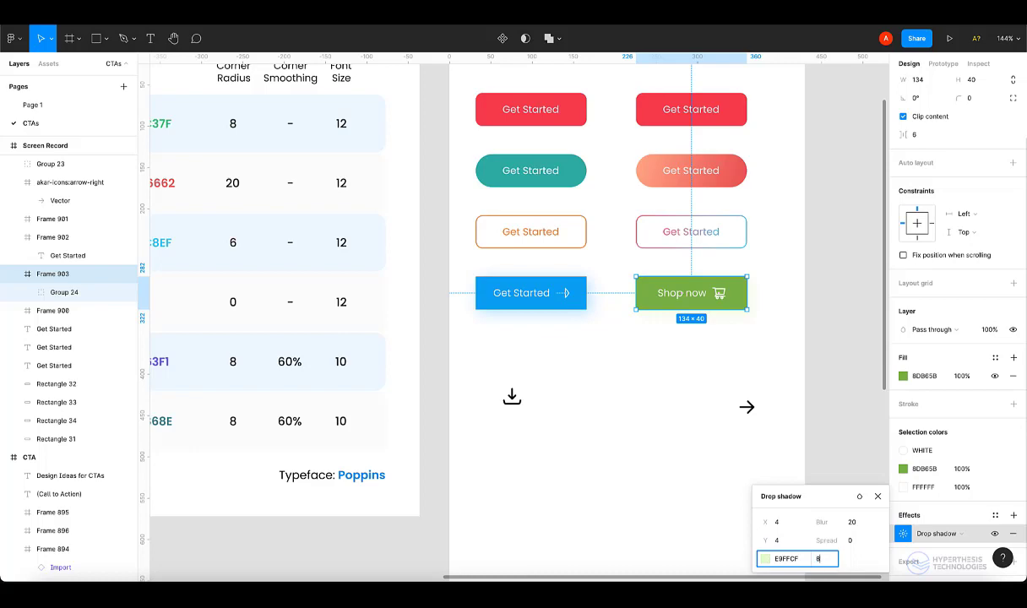
{"action": "left_click", "coordinate": [835, 408]}
Move the download and arrow icons lower in the frame.
{"action": "scroll", "coordinate": [836, 398], "scroll_direction": "down", "scroll_amount": 3}
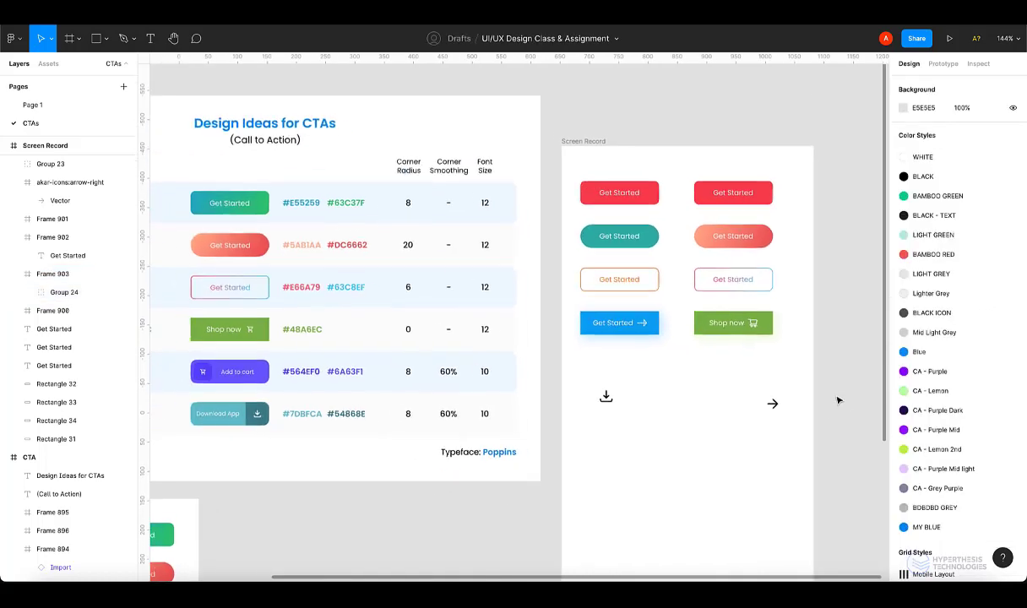
{"action": "scroll", "coordinate": [836, 399], "scroll_direction": "down", "scroll_amount": 2}
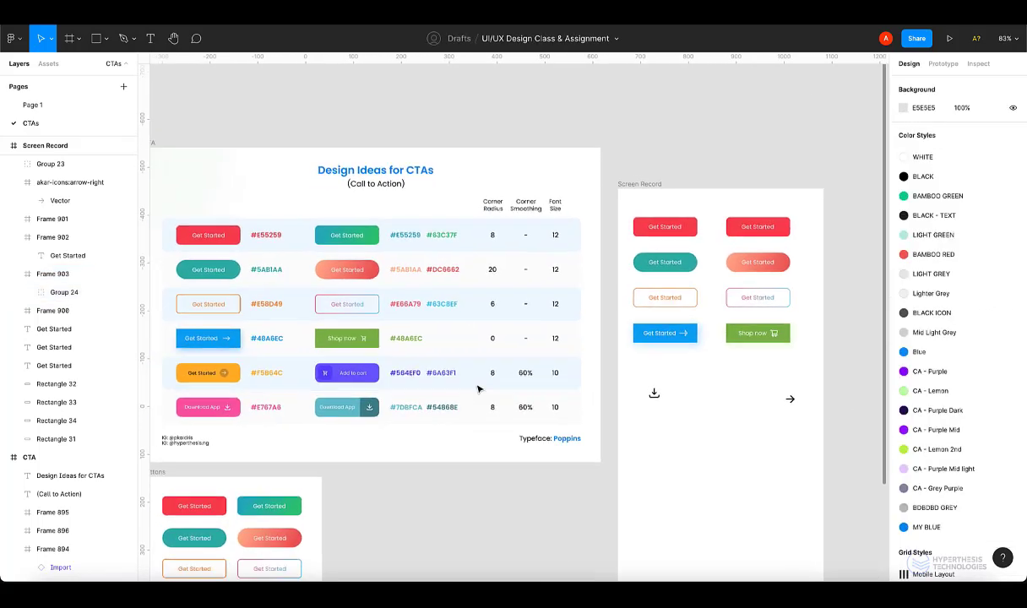
{"action": "scroll", "coordinate": [372, 371], "scroll_direction": "left", "scroll_amount": 2}
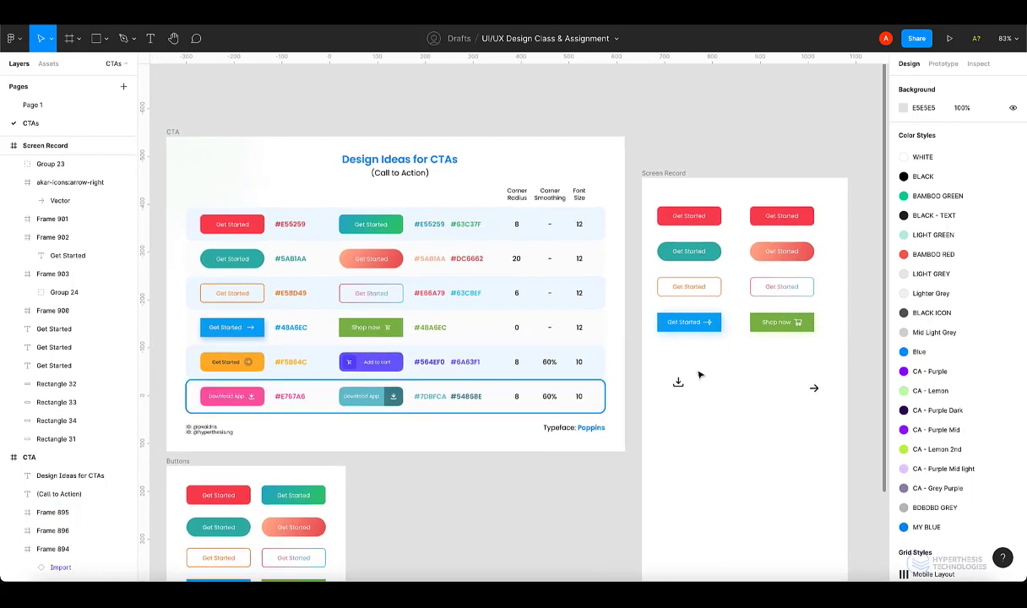
{"action": "left_click_drag", "start_coordinate": [818, 405], "coordinate": [731, 436]}
{"action": "left_click_drag", "start_coordinate": [860, 365], "coordinate": [672, 361]}
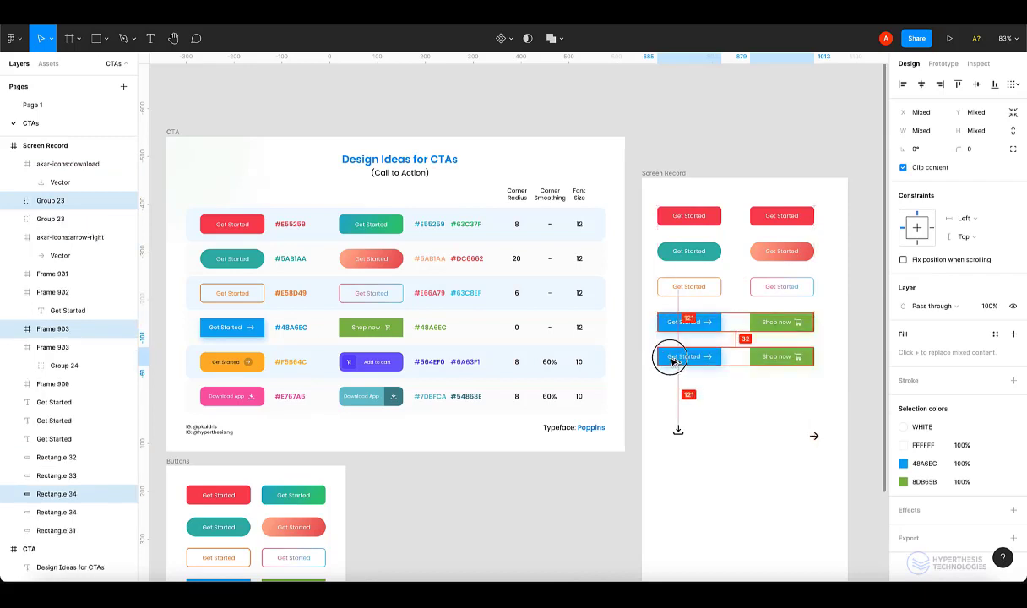
{"action": "left_click", "coordinate": [837, 374]}
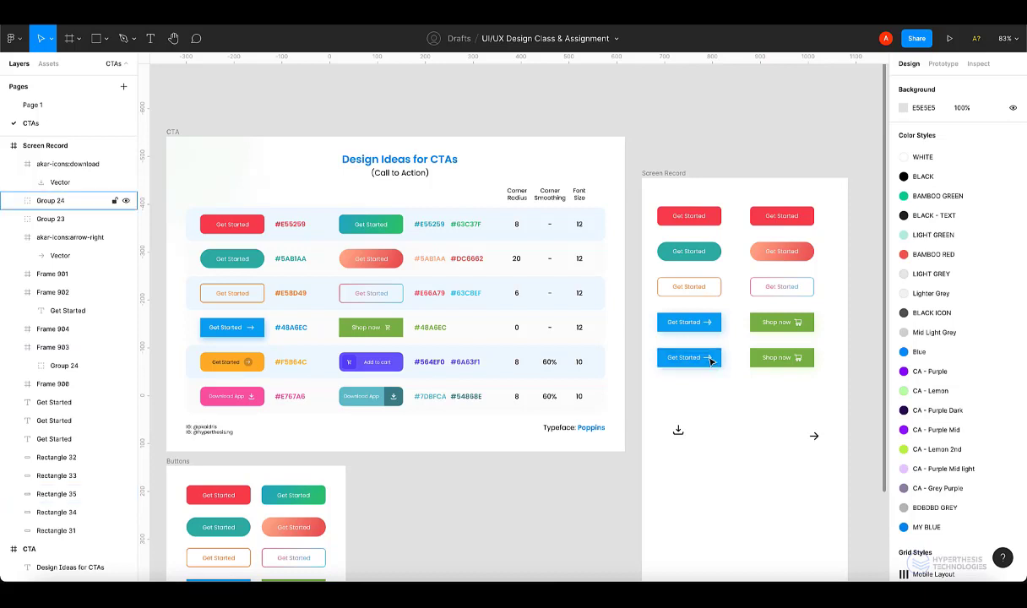
Delete the arrow from the lower copied Get Started button.
{"action": "left_click", "coordinate": [710, 360]}
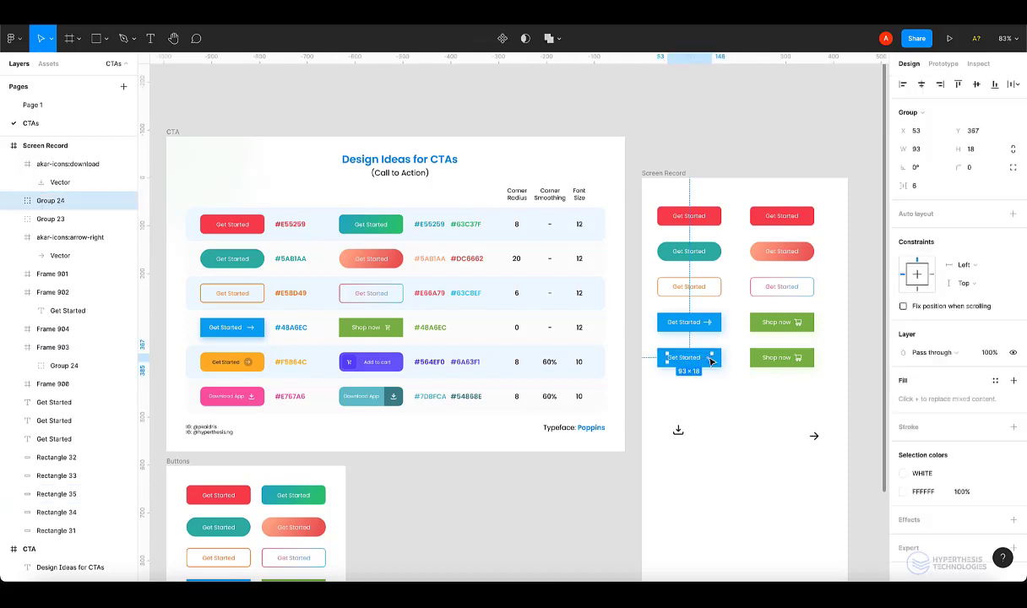
{"action": "double_click", "coordinate": [710, 361]}
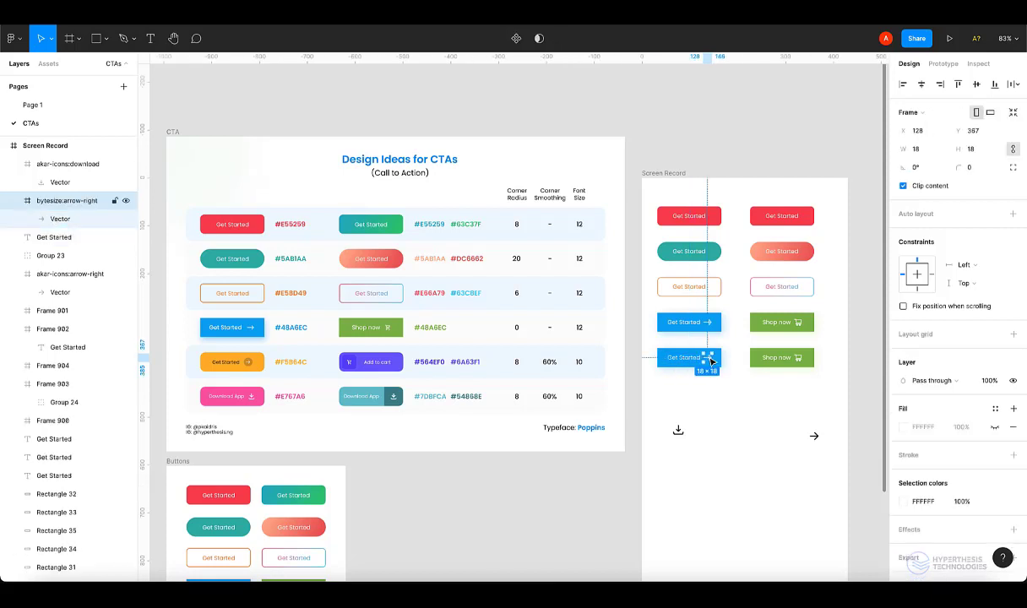
{"action": "key", "text": "Delete"}
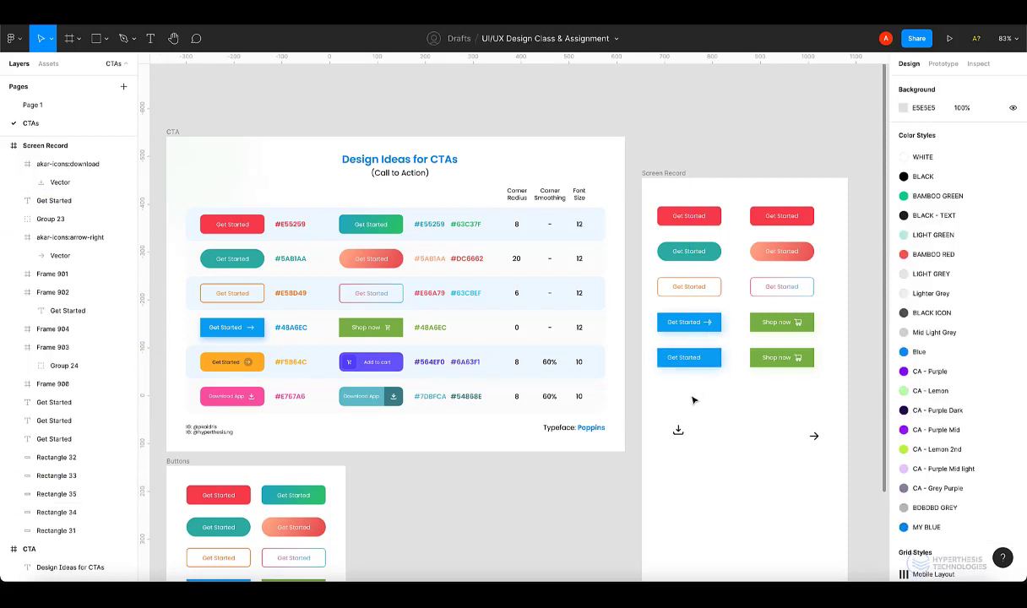
Place the standalone arrow on the lower Get Started button, resize it to 18×18, and nudge it down.
{"action": "left_click", "coordinate": [815, 438]}
{"action": "left_click_drag", "start_coordinate": [816, 439], "coordinate": [714, 362]}
{"action": "scroll", "coordinate": [713, 362], "scroll_direction": "up", "scroll_amount": 6}
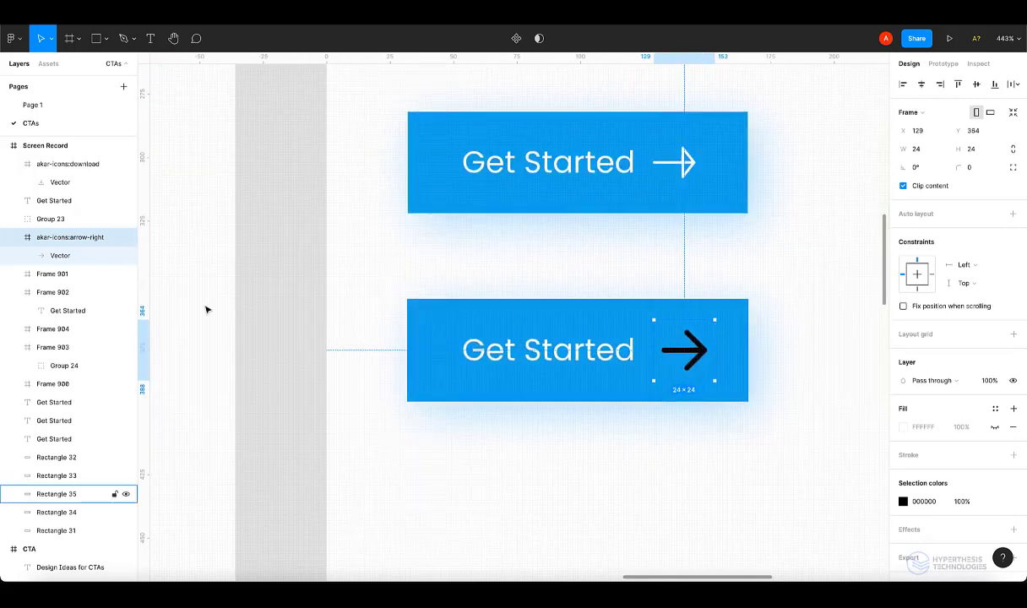
{"action": "left_click", "coordinate": [82, 239]}
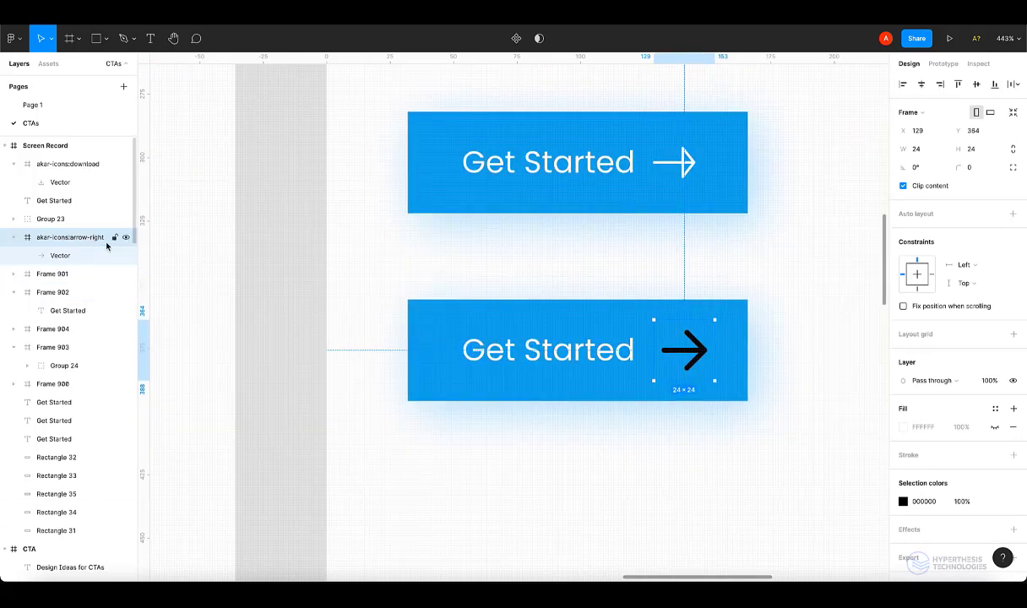
{"action": "left_click", "coordinate": [1013, 150]}
{"action": "left_click", "coordinate": [991, 151]}
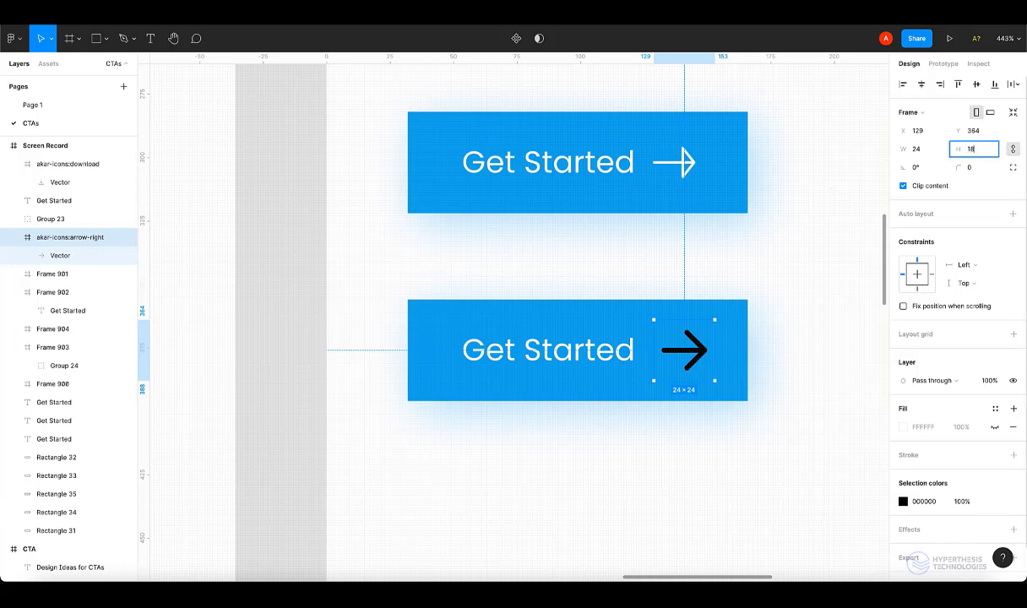
{"action": "type", "text": "18"}
{"action": "key", "text": "Return"}
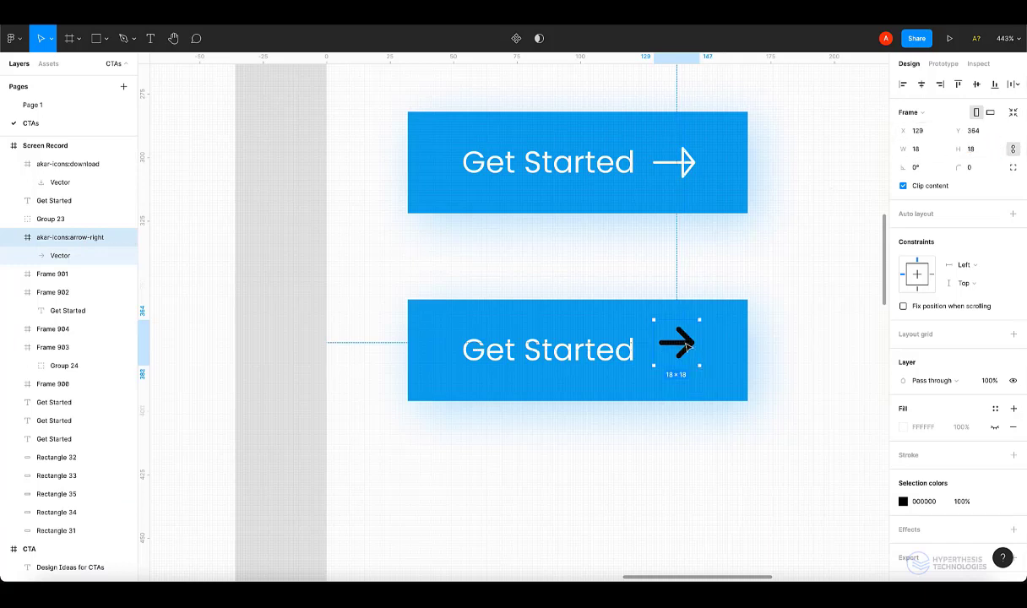
{"action": "left_click_drag", "start_coordinate": [688, 346], "coordinate": [688, 356]}
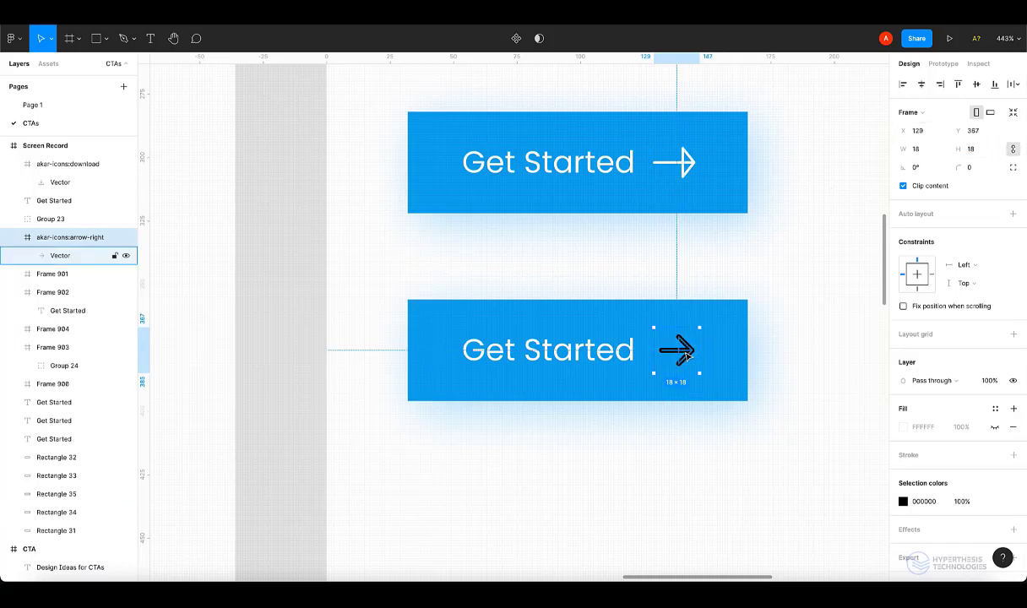
Set the arrow vector's stroke weight to 1.5.
{"action": "double_click", "coordinate": [686, 354]}
{"action": "left_click", "coordinate": [924, 363]}
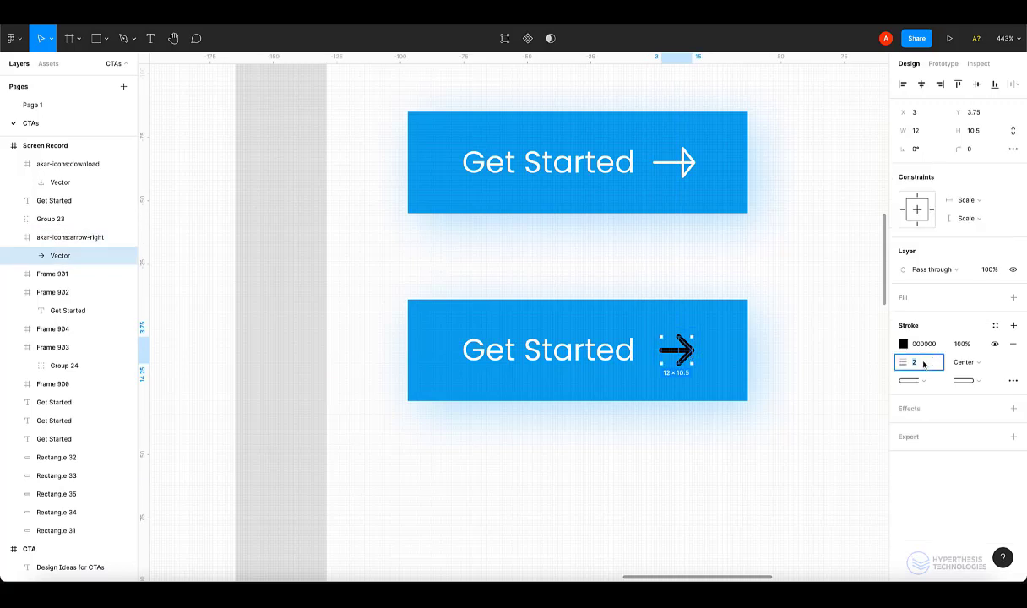
{"action": "type", "text": "1.5"}
{"action": "key", "text": "Return"}
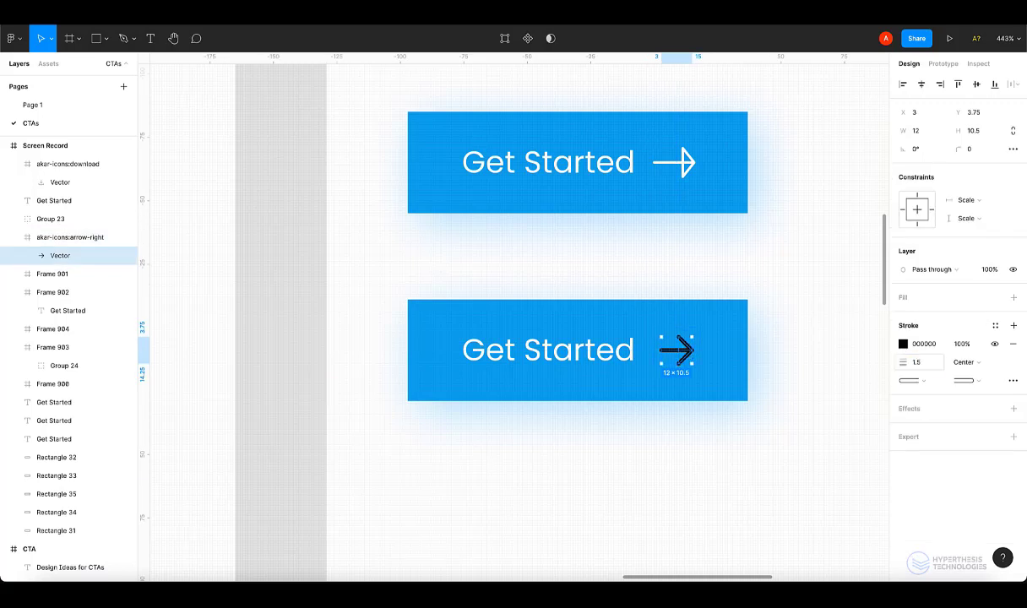
{"action": "left_click", "coordinate": [903, 344]}
{"action": "left_click", "coordinate": [812, 236]}
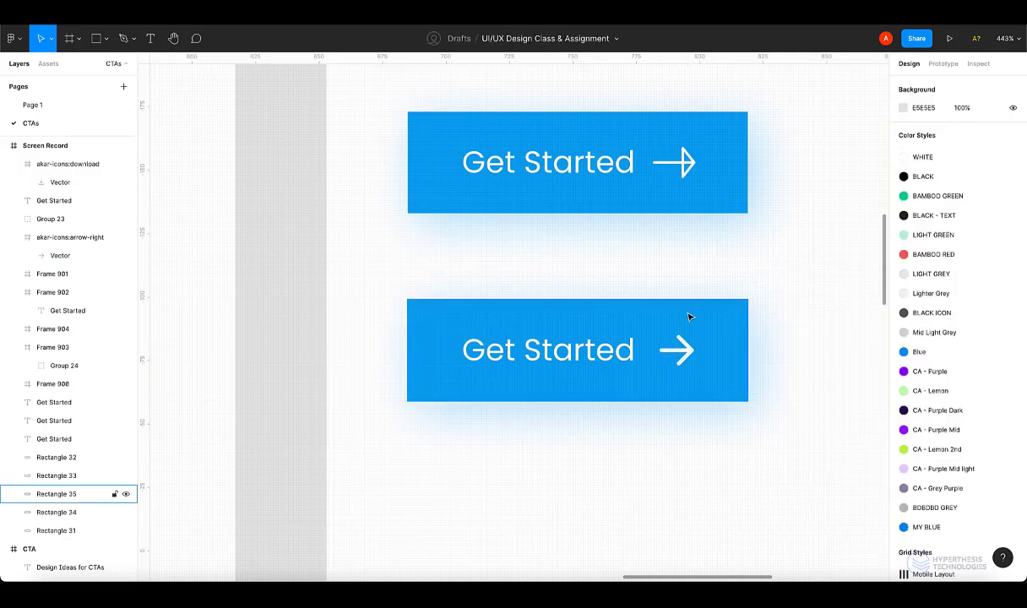
{"action": "scroll", "coordinate": [691, 330], "scroll_direction": "down", "scroll_amount": 5}
{"action": "scroll", "coordinate": [694, 334], "scroll_direction": "down", "scroll_amount": 10}
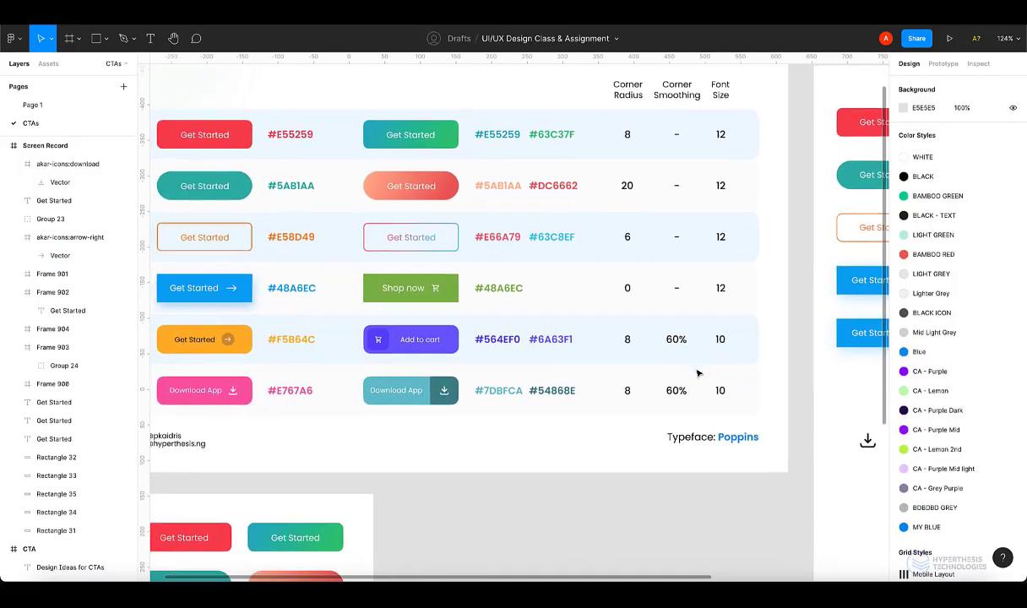
{"action": "scroll", "coordinate": [697, 372], "scroll_direction": "down", "scroll_amount": 2}
{"action": "scroll", "coordinate": [807, 354], "scroll_direction": "up", "scroll_amount": 8}
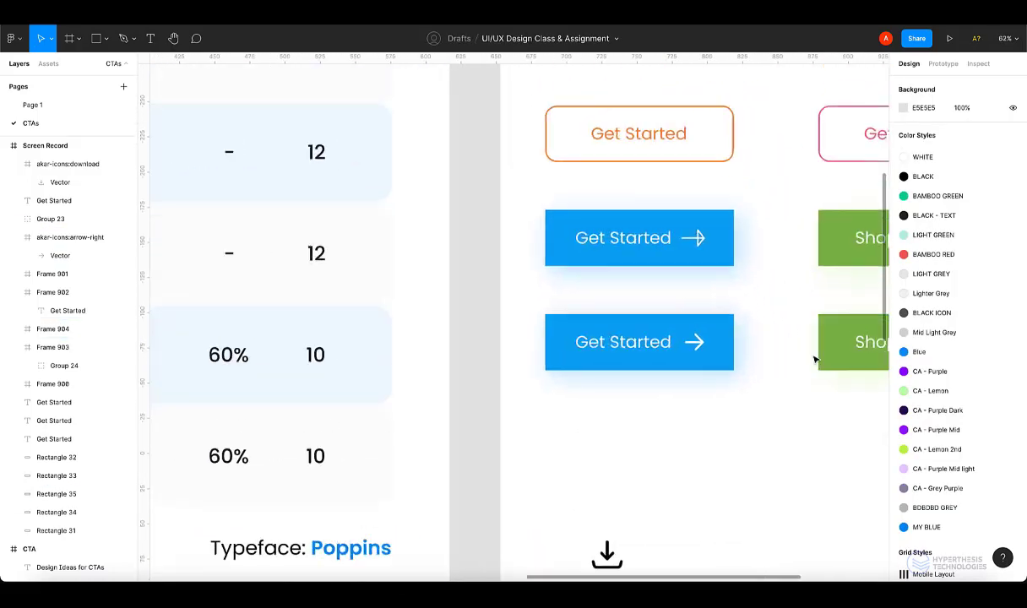
{"action": "scroll", "coordinate": [769, 351], "scroll_direction": "up", "scroll_amount": 4}
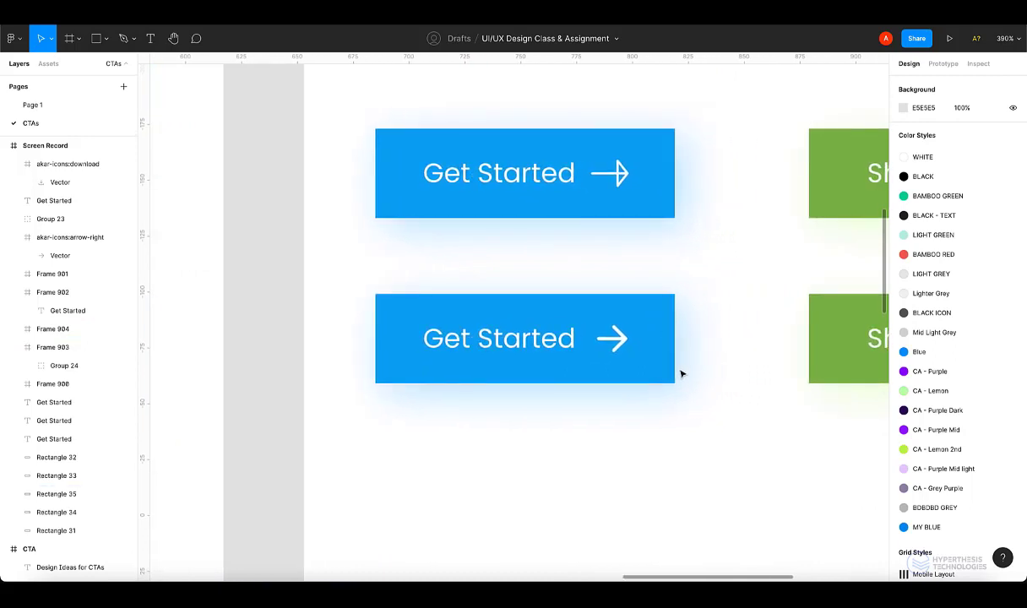
Draw a 26×26 circle on the lower button and fill it pale blue D9EFFF.
{"action": "key", "text": "o"}
{"action": "mouse_move", "coordinate": [639, 316]}
{"action": "left_mouse_down"}
{"action": "mouse_move", "coordinate": [697, 374]}
{"action": "mouse_move", "coordinate": [664, 348]}
{"action": "left_mouse_up"}
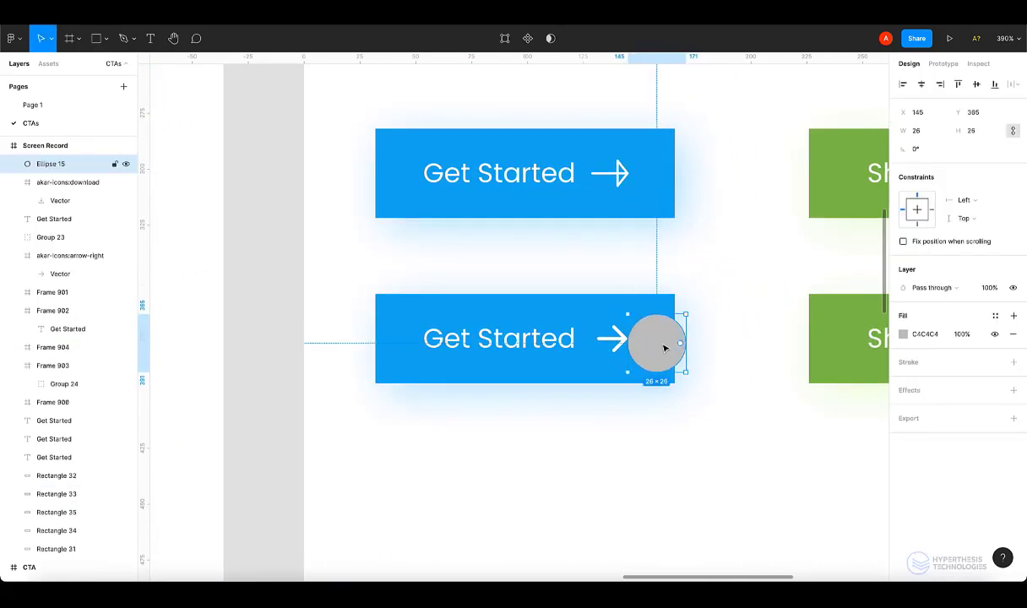
{"action": "left_click", "coordinate": [904, 335]}
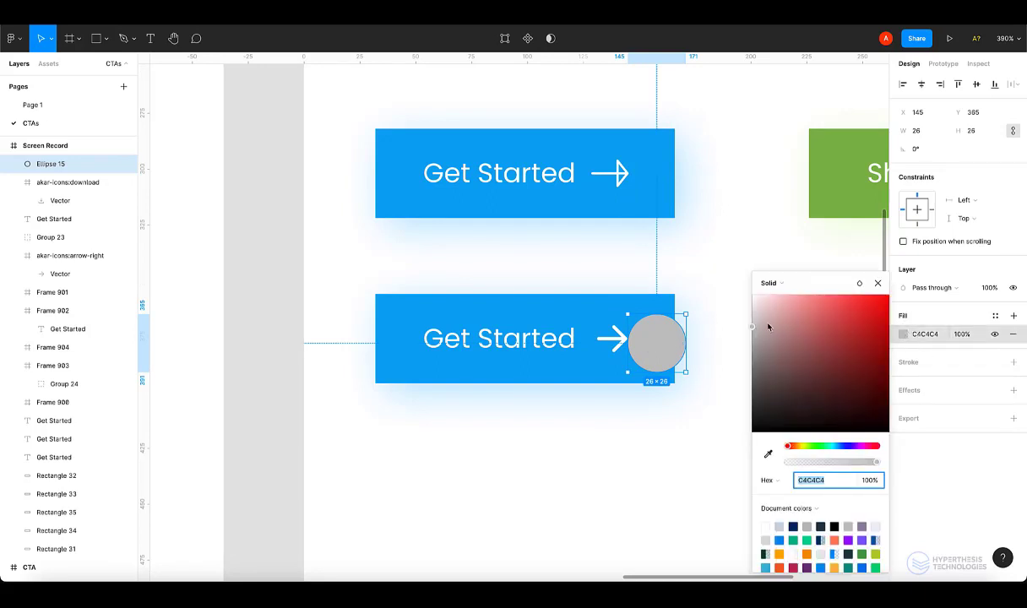
{"action": "left_click", "coordinate": [768, 454]}
{"action": "left_click", "coordinate": [583, 304]}
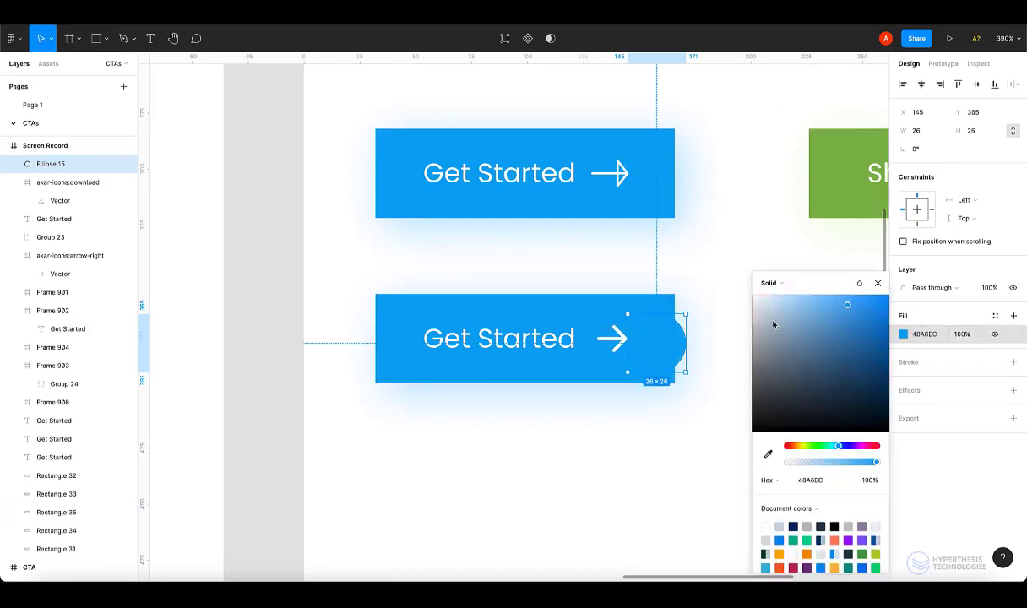
{"action": "left_click_drag", "start_coordinate": [773, 324], "coordinate": [770, 292]}
{"action": "left_click", "coordinate": [718, 321]}
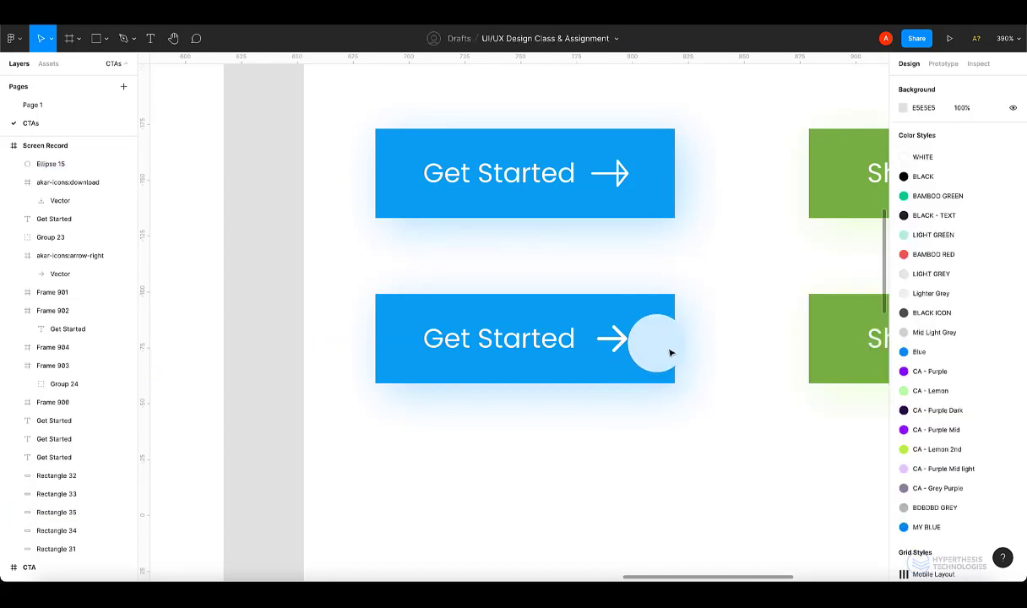
Move the circle left and layer it behind the arrow.
{"action": "left_click", "coordinate": [646, 349]}
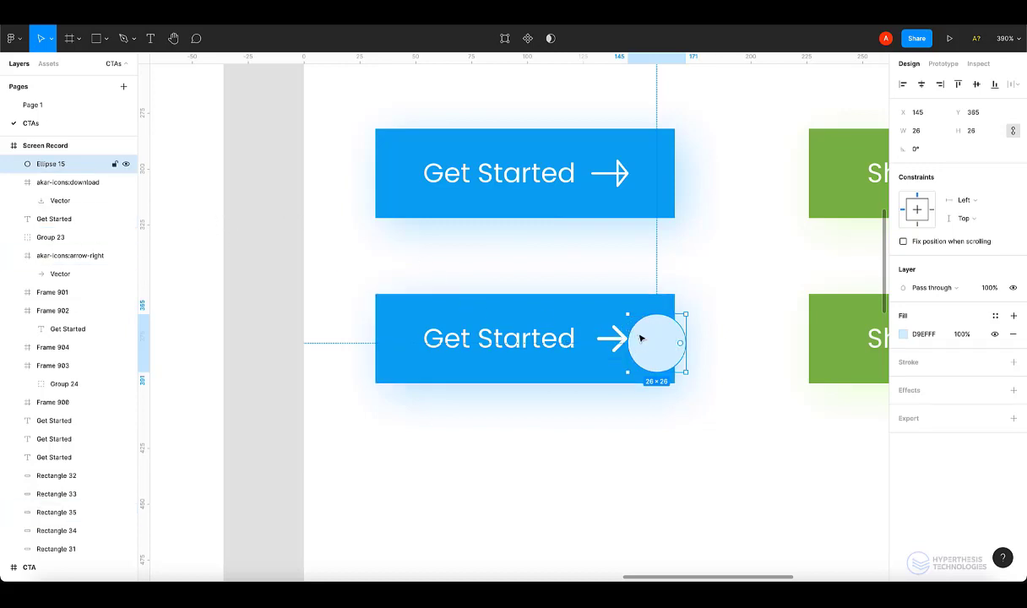
{"action": "left_click_drag", "start_coordinate": [641, 338], "coordinate": [632, 338]}
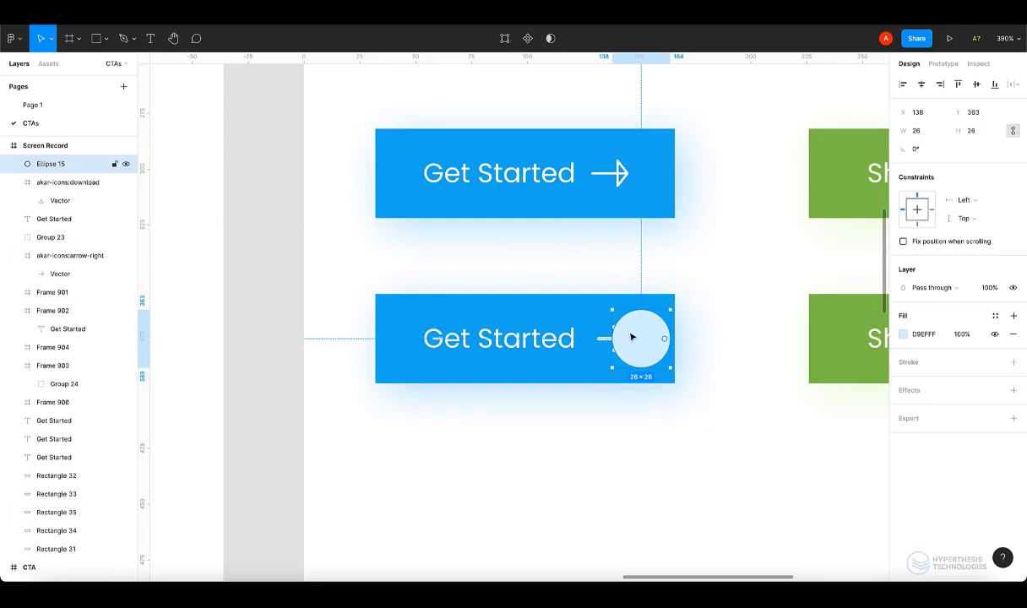
{"action": "key", "text": "ctrl+bracketleft"}
{"action": "key", "text": "ctrl+bracketleft"}
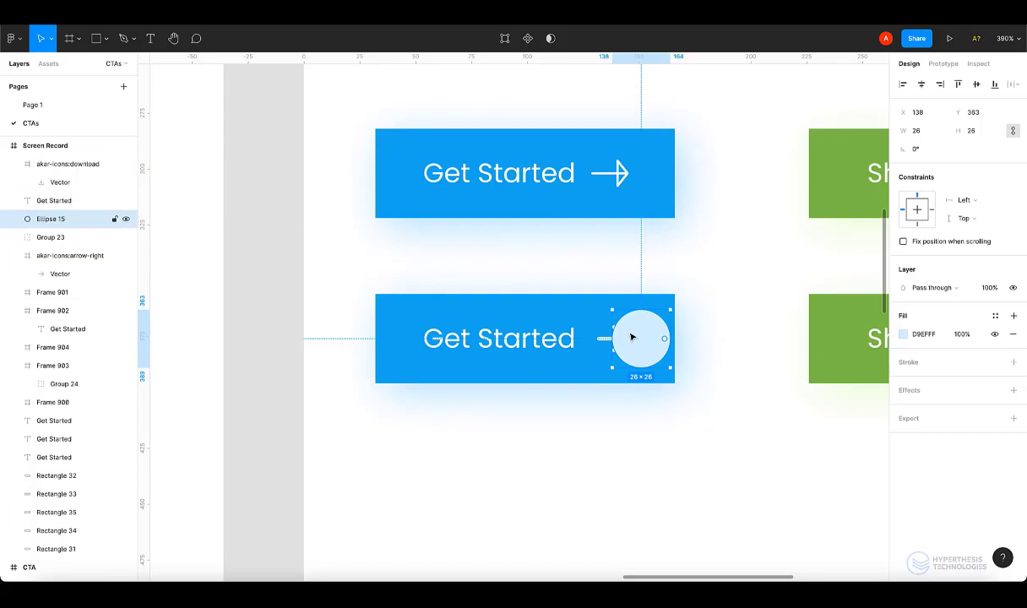
{"action": "key", "text": "ctrl+bracketleft"}
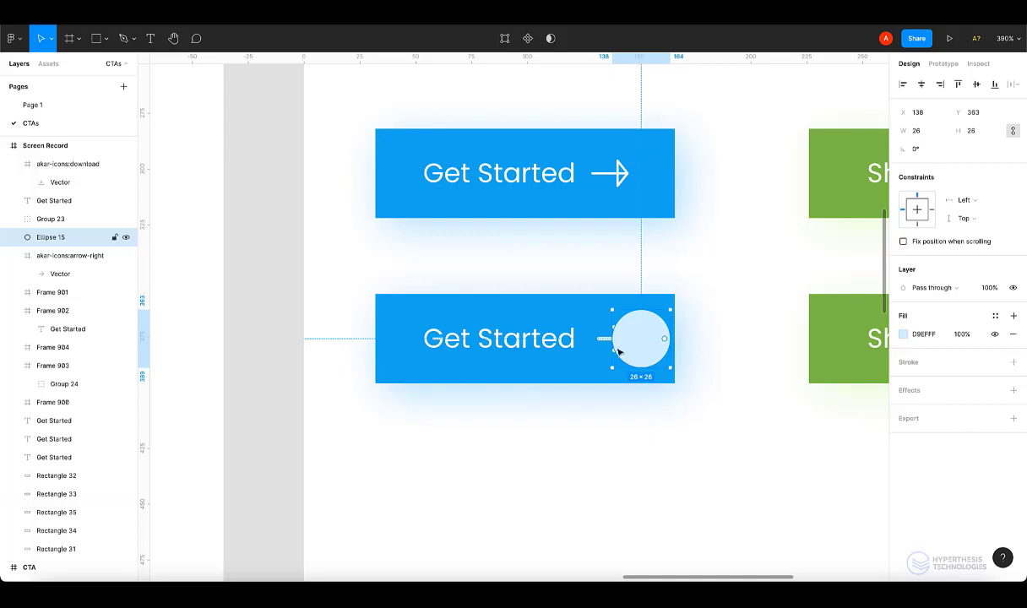
{"action": "left_click", "coordinate": [605, 343]}
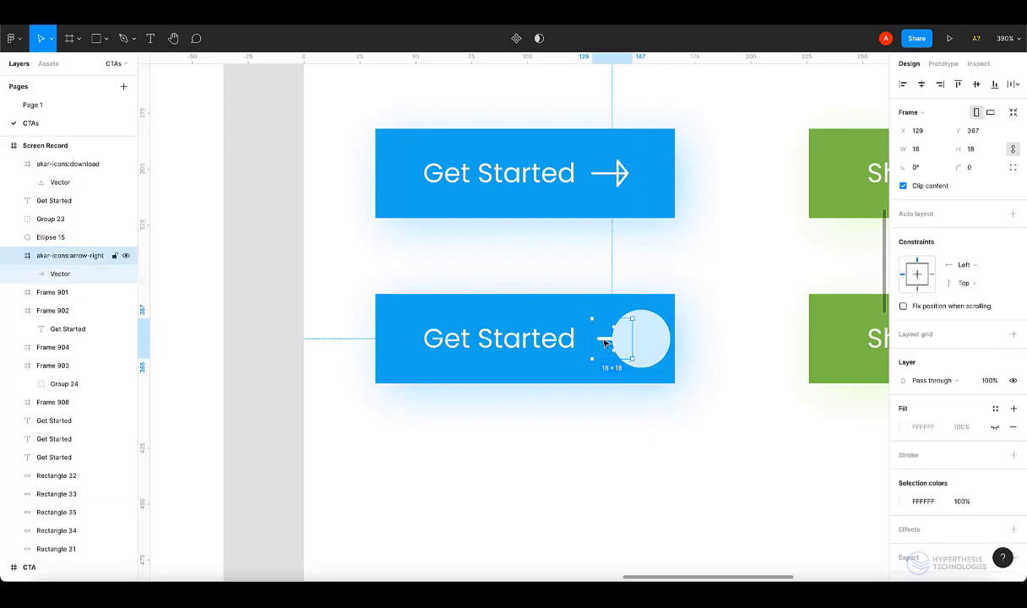
{"action": "key", "text": "ctrl+bracketright"}
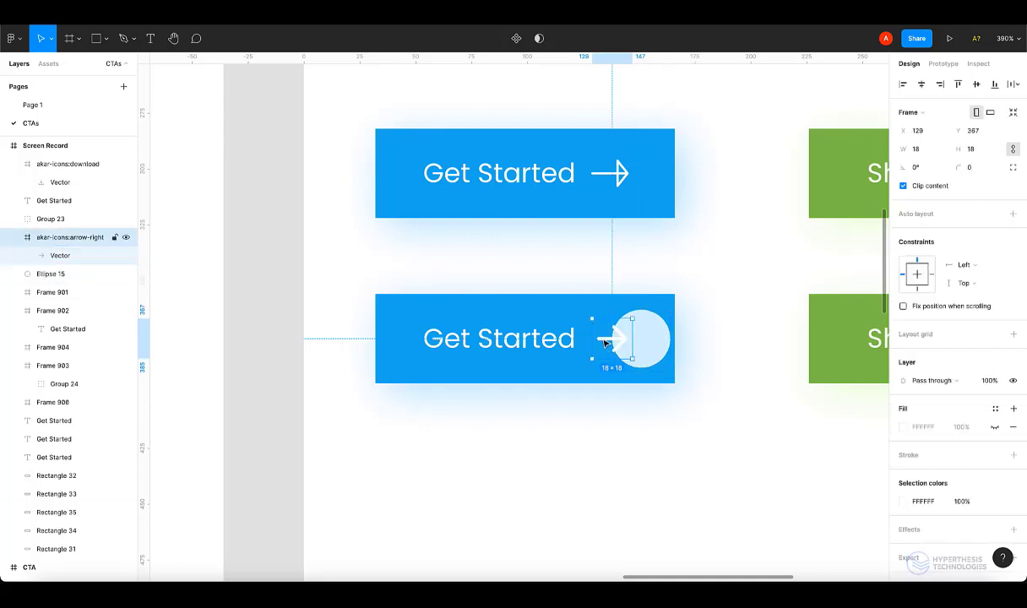
{"action": "left_click_drag", "start_coordinate": [658, 337], "coordinate": [619, 335]}
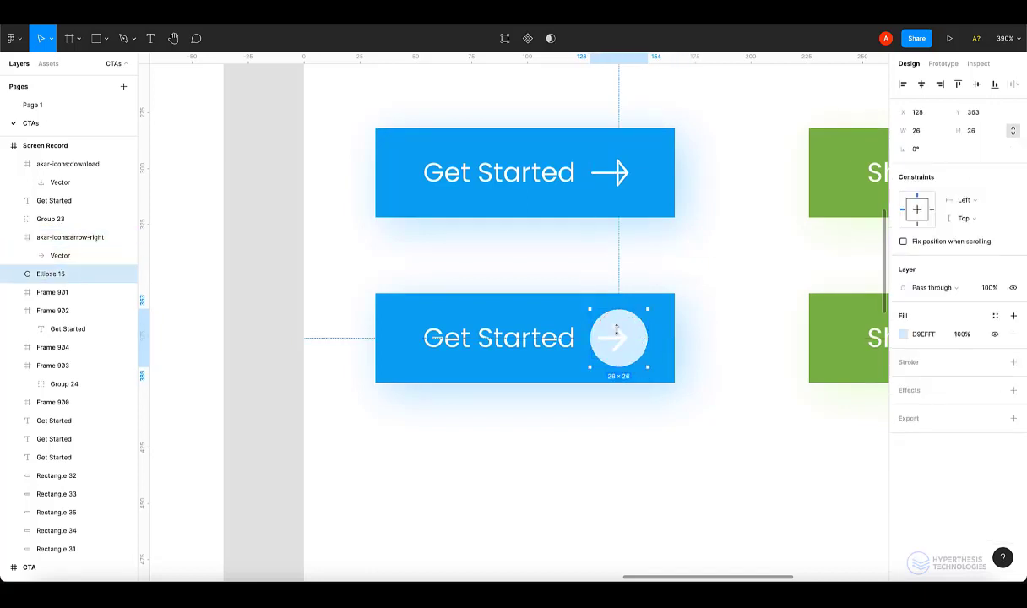
Change the arrow's stroke to the button blue 48A6EC.
{"action": "double_click", "coordinate": [619, 335]}
{"action": "left_click", "coordinate": [902, 346]}
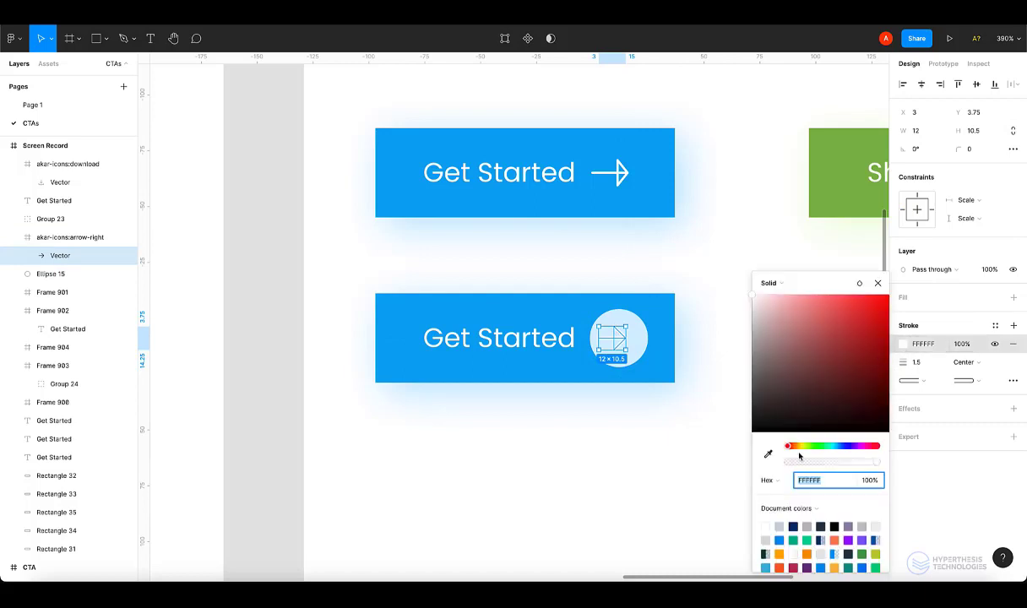
{"action": "left_click", "coordinate": [768, 454]}
{"action": "left_click", "coordinate": [581, 305]}
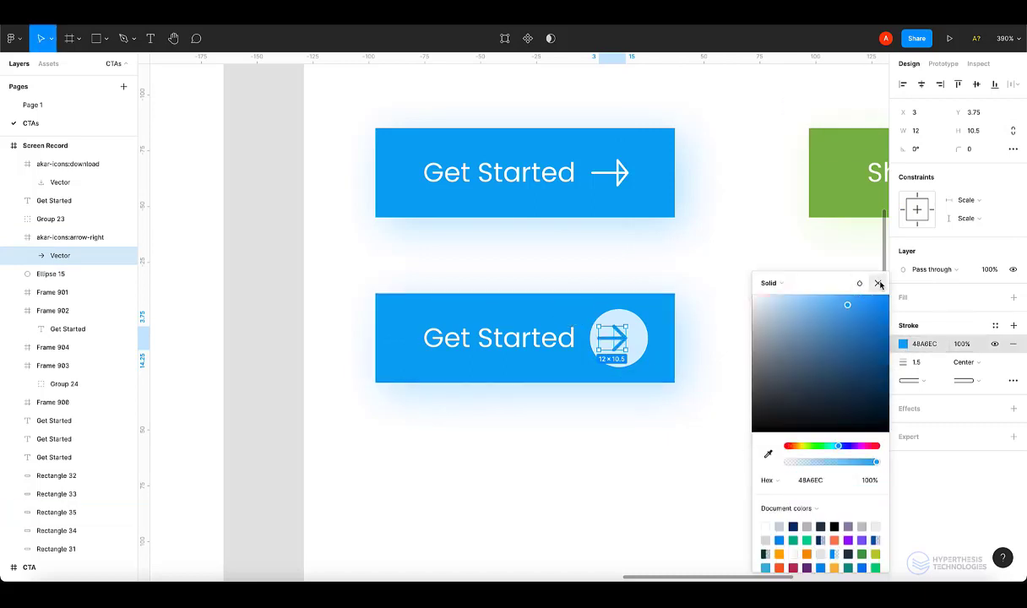
{"action": "left_click", "coordinate": [878, 283]}
{"action": "left_click", "coordinate": [694, 309]}
Centre the pale circle under the arrow and group them as Group 25.
{"action": "left_click", "coordinate": [638, 331]}
{"action": "left_click_drag", "start_coordinate": [638, 331], "coordinate": [630, 330]}
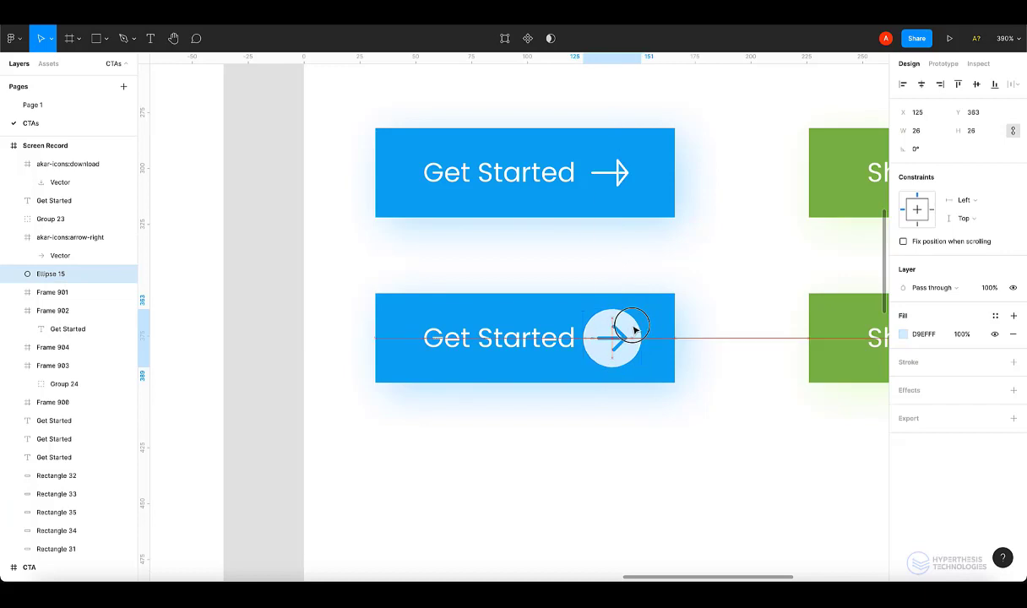
{"action": "left_click", "coordinate": [614, 337]}
{"action": "left_click", "coordinate": [681, 353]}
{"action": "left_click", "coordinate": [623, 338]}
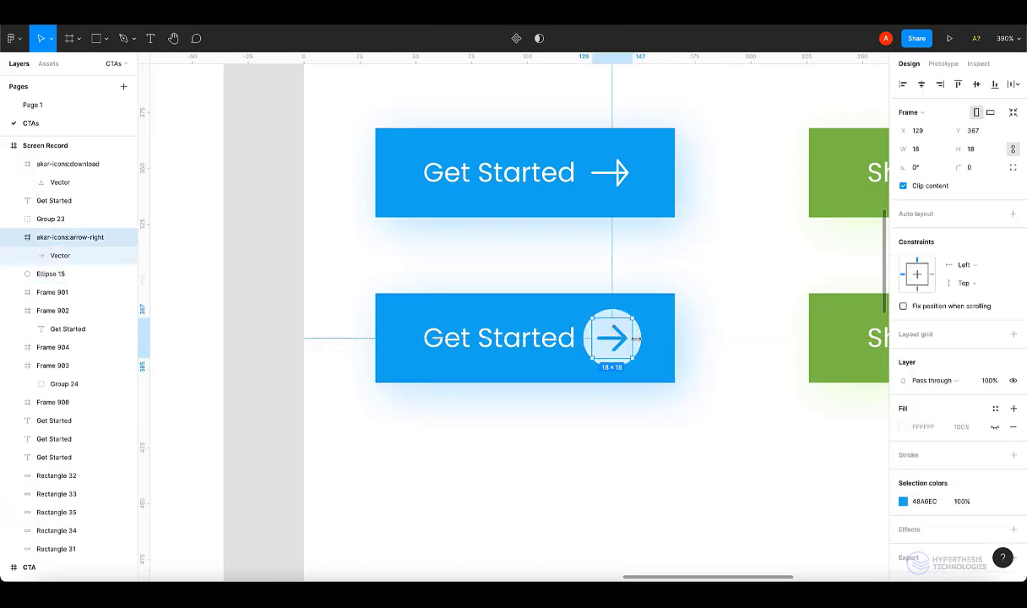
{"action": "left_click", "coordinate": [639, 338], "text": "shift"}
{"action": "key", "text": "ctrl+g"}
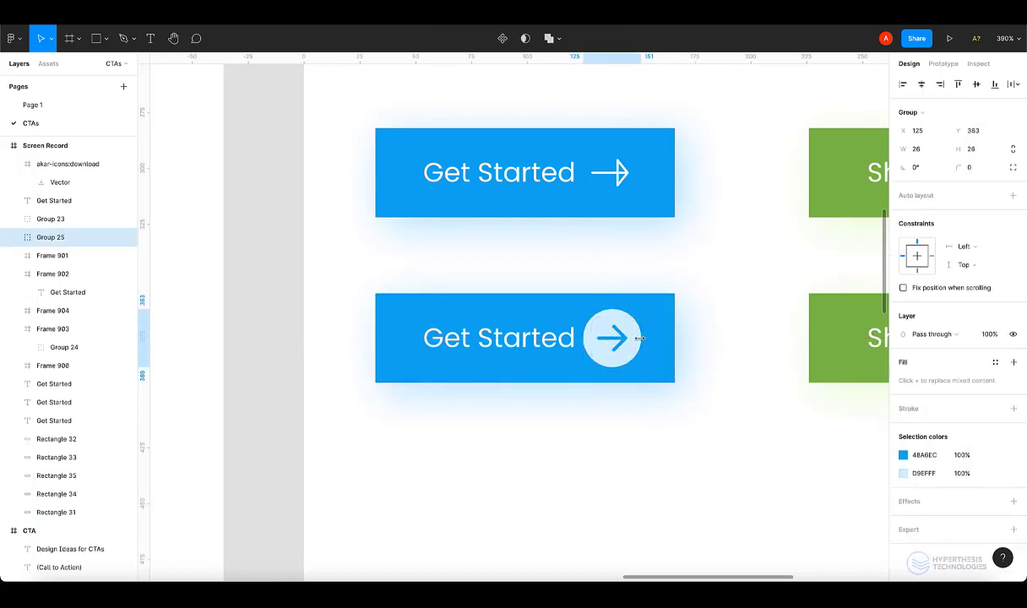
Nudge the lower Get Started label slightly left and check its edge distances.
{"action": "left_click", "coordinate": [574, 341]}
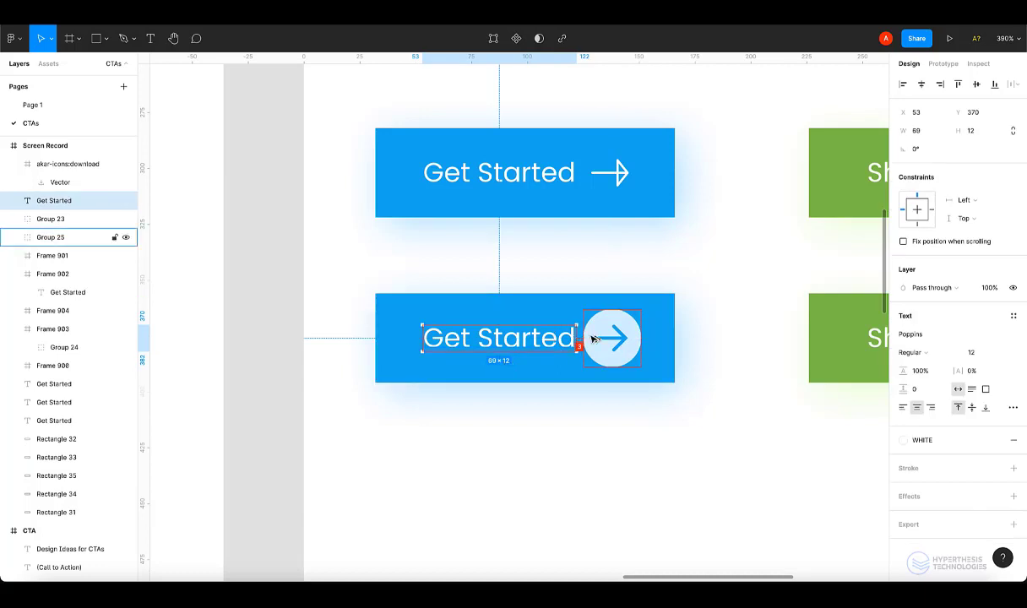
{"action": "left_click_drag", "start_coordinate": [574, 339], "coordinate": [567, 337]}
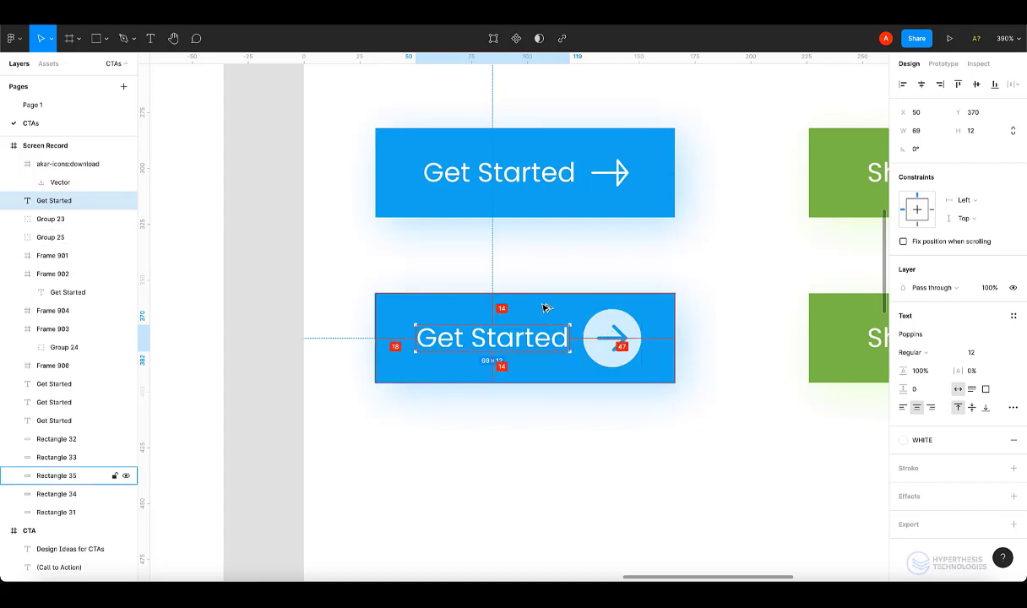
{"action": "key", "text": "alt"}
{"action": "key", "text": "alt"}
{"action": "key", "text": "alt"}
{"action": "key", "text": "alt"}
Group the label with Group 25 as Group 26 and centre it horizontally on Rectangle 35.
{"action": "left_click", "coordinate": [610, 338]}
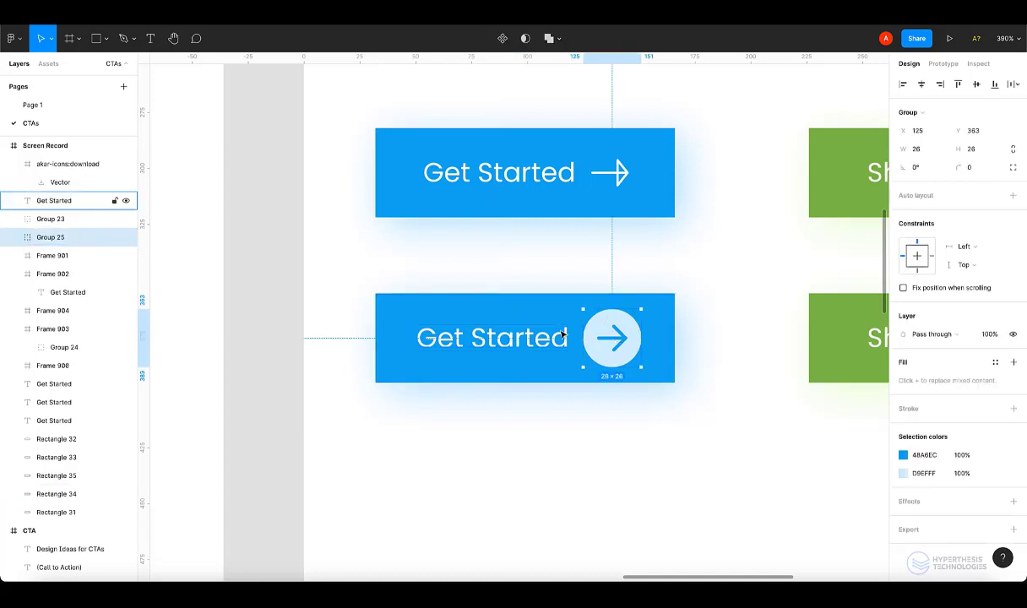
{"action": "left_click", "coordinate": [548, 339], "text": "shift"}
{"action": "key", "text": "ctrl+g"}
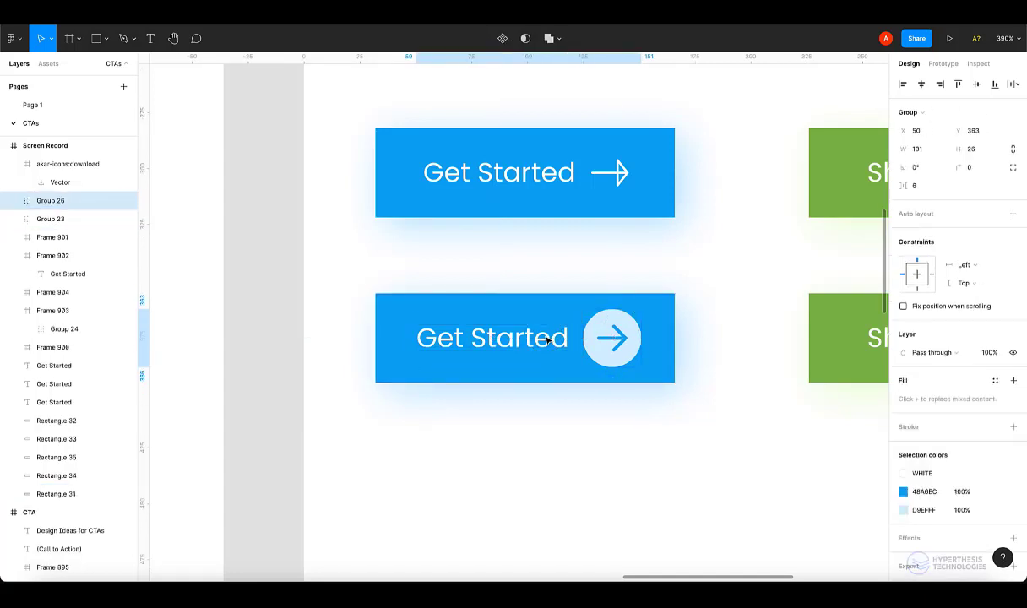
{"action": "left_click", "coordinate": [661, 337], "text": "shift"}
{"action": "left_click", "coordinate": [940, 86]}
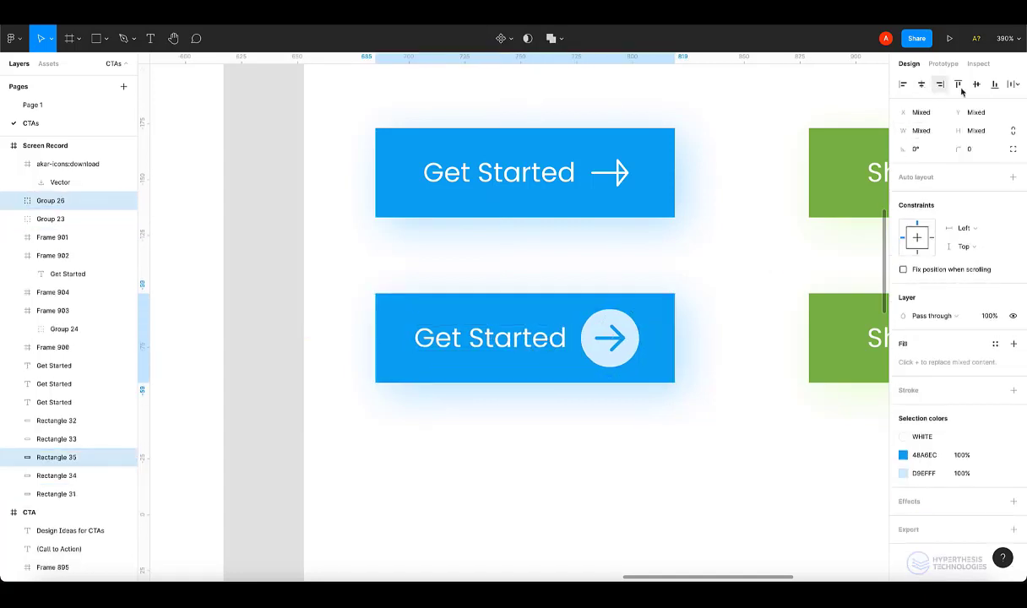
{"action": "left_click", "coordinate": [523, 291]}
{"action": "scroll", "coordinate": [523, 291], "scroll_direction": "down", "scroll_amount": 10}
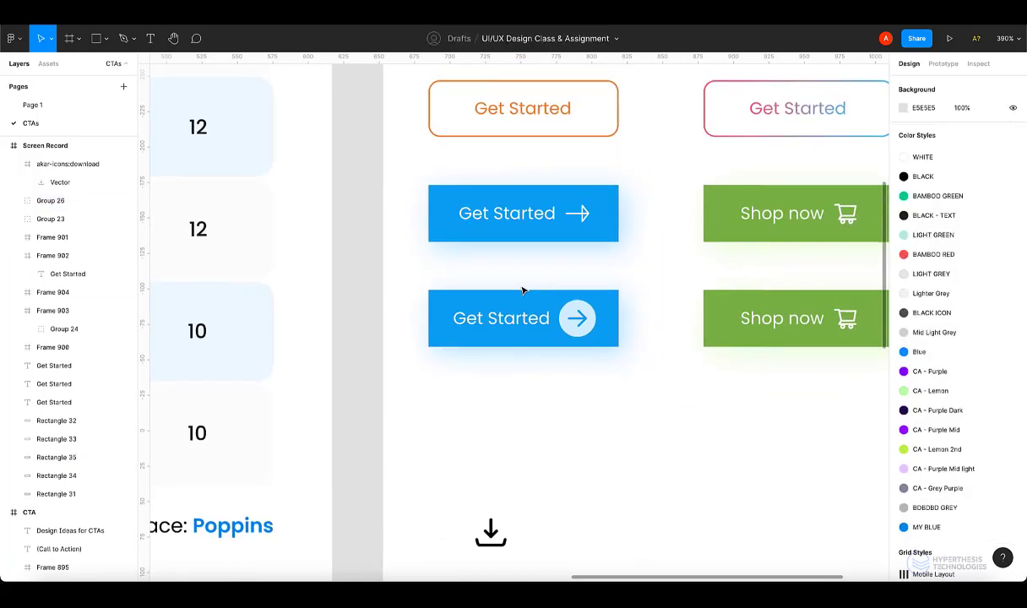
{"action": "scroll", "coordinate": [558, 314], "scroll_direction": "down", "scroll_amount": 3}
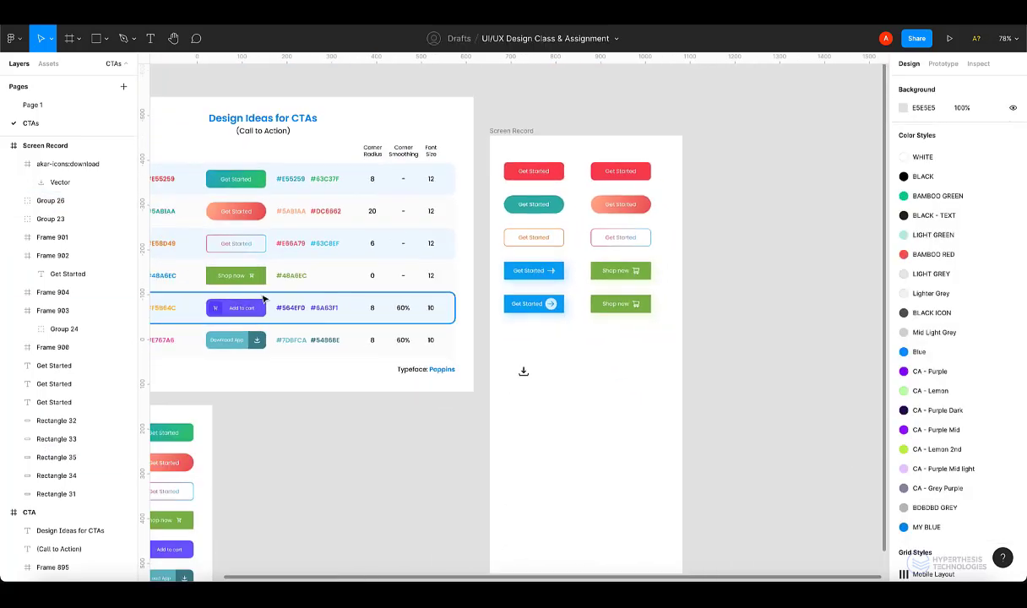
{"action": "scroll", "coordinate": [532, 311], "scroll_direction": "left", "scroll_amount": 1}
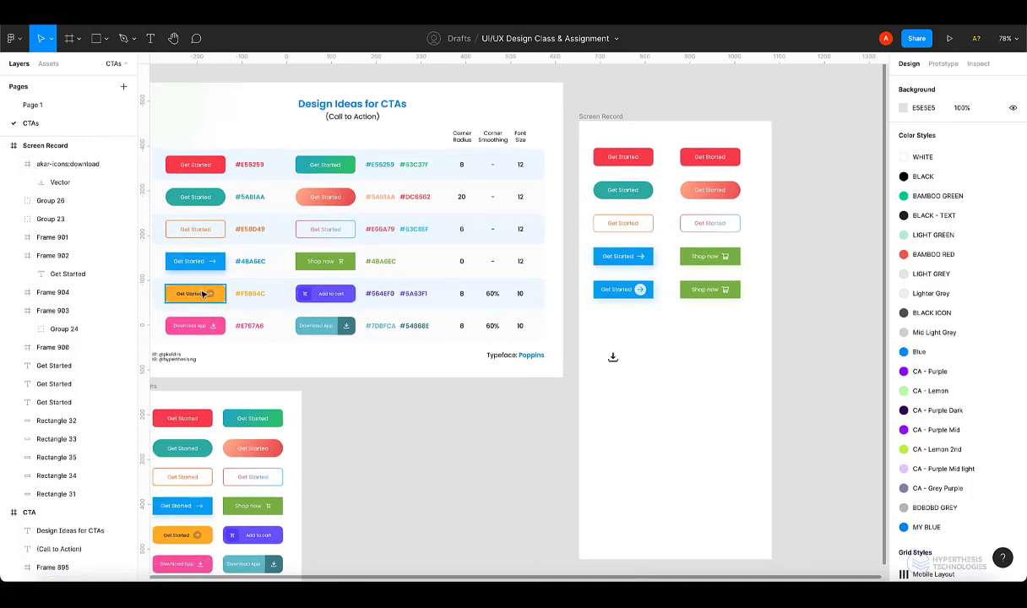
{"action": "scroll", "coordinate": [194, 294], "scroll_direction": "up", "scroll_amount": 5}
{"action": "scroll", "coordinate": [343, 305], "scroll_direction": "down", "scroll_amount": 4}
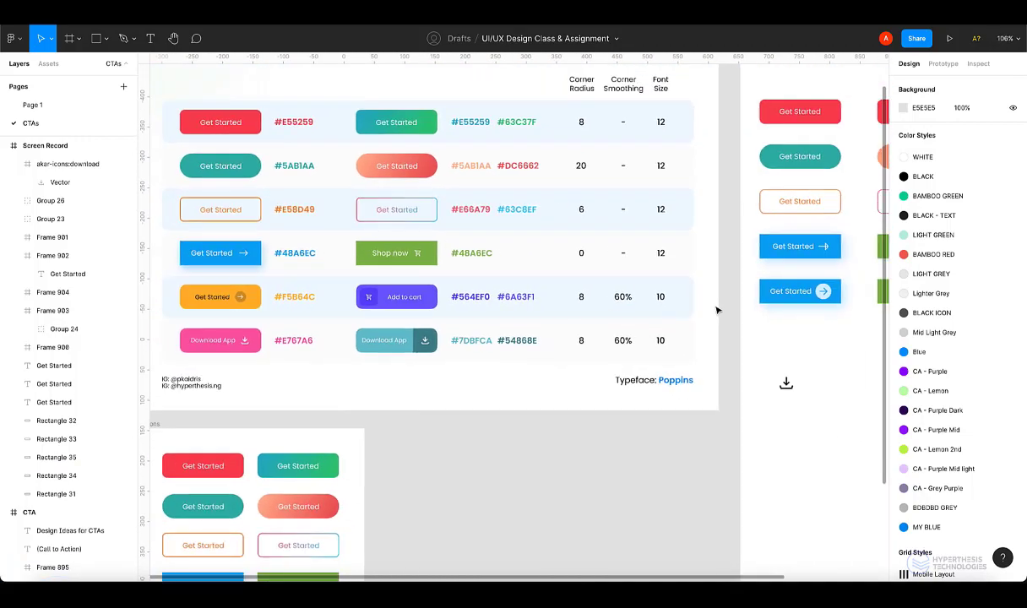
{"action": "scroll", "coordinate": [743, 314], "scroll_direction": "up", "scroll_amount": 2}
{"action": "scroll", "coordinate": [743, 312], "scroll_direction": "up", "scroll_amount": 5}
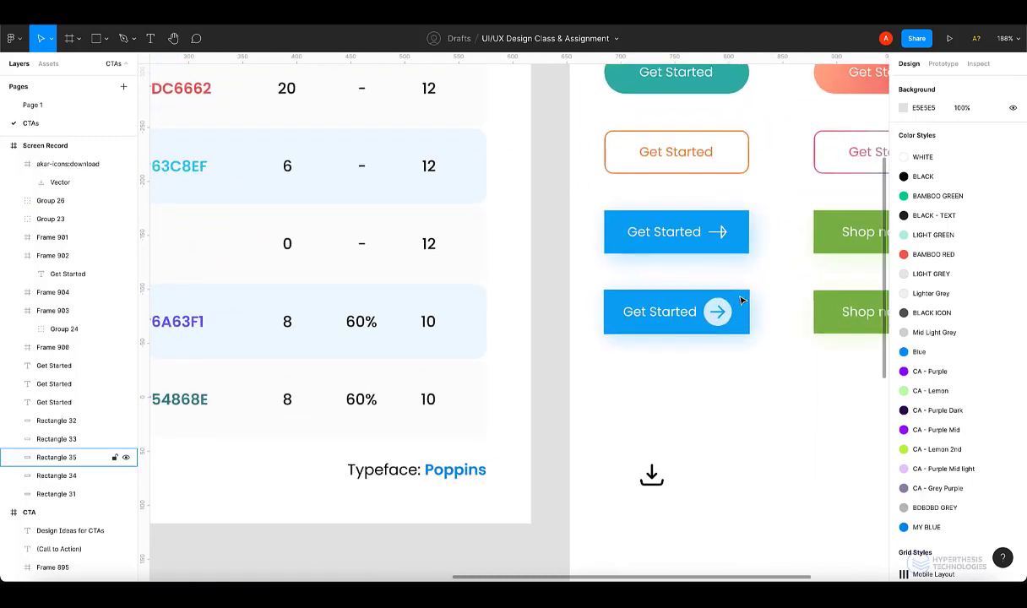
{"action": "scroll", "coordinate": [742, 300], "scroll_direction": "up", "scroll_amount": 2}
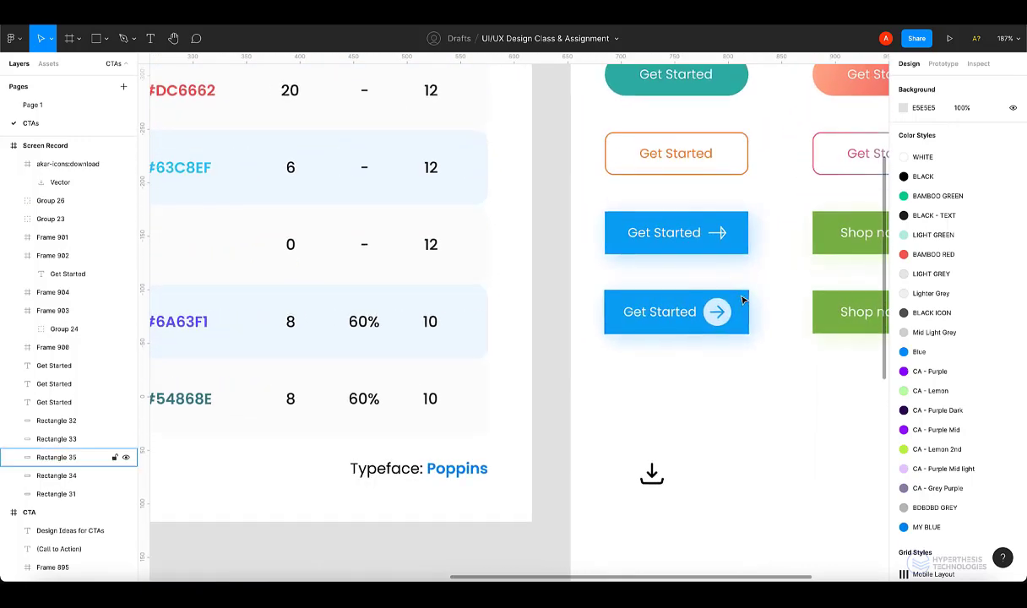
Set Rectangle 35's corner radius to 8.
{"action": "left_click", "coordinate": [743, 294]}
{"action": "left_click", "coordinate": [980, 151]}
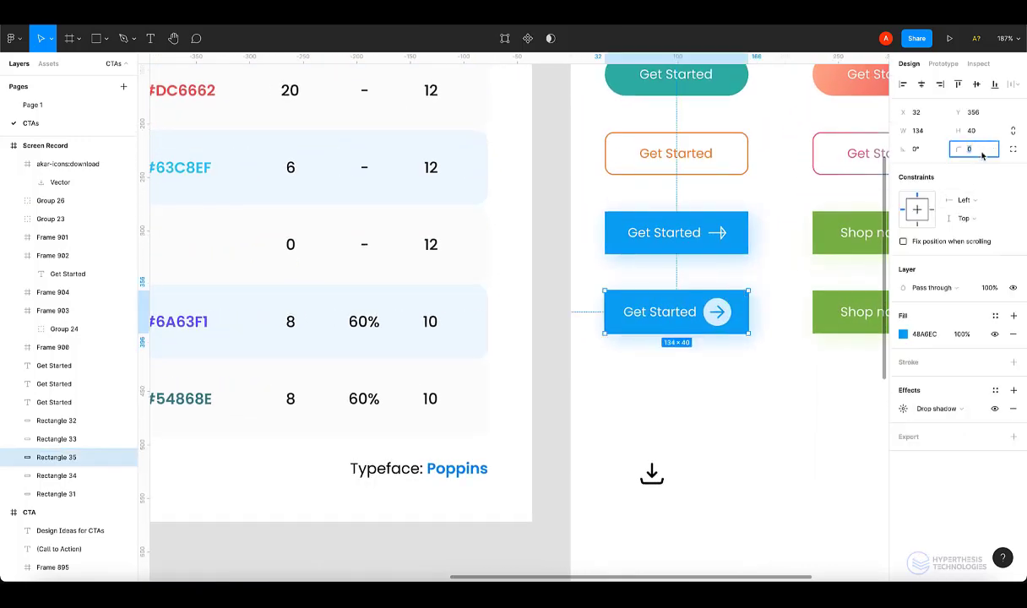
{"action": "type", "text": "8"}
{"action": "key", "text": "Return"}
Apply 60% corner smoothing to the button's corners.
{"action": "left_click", "coordinate": [1012, 150]}
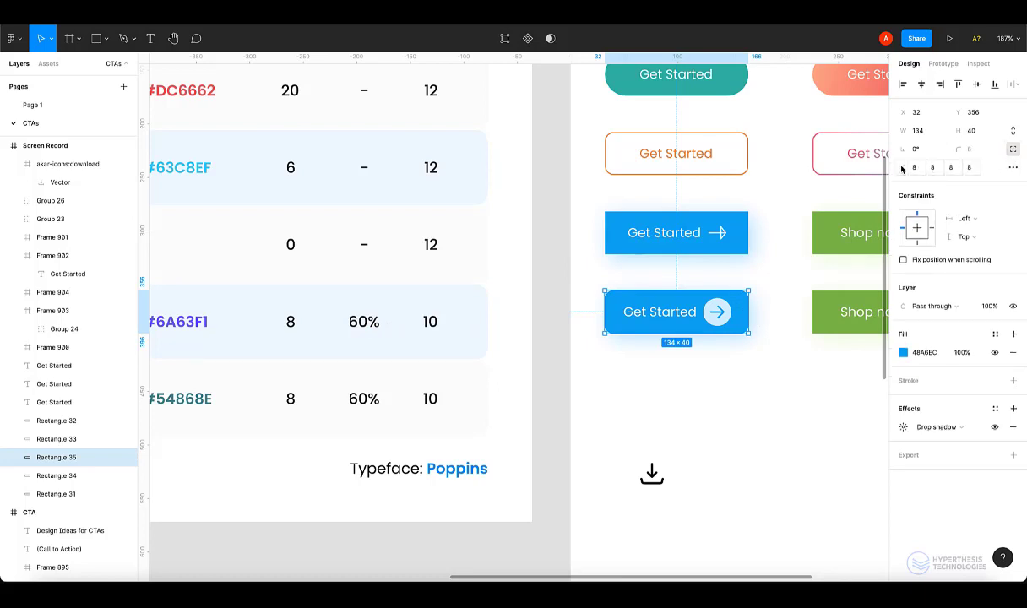
{"action": "left_click", "coordinate": [1013, 170]}
{"action": "left_click", "coordinate": [812, 196]}
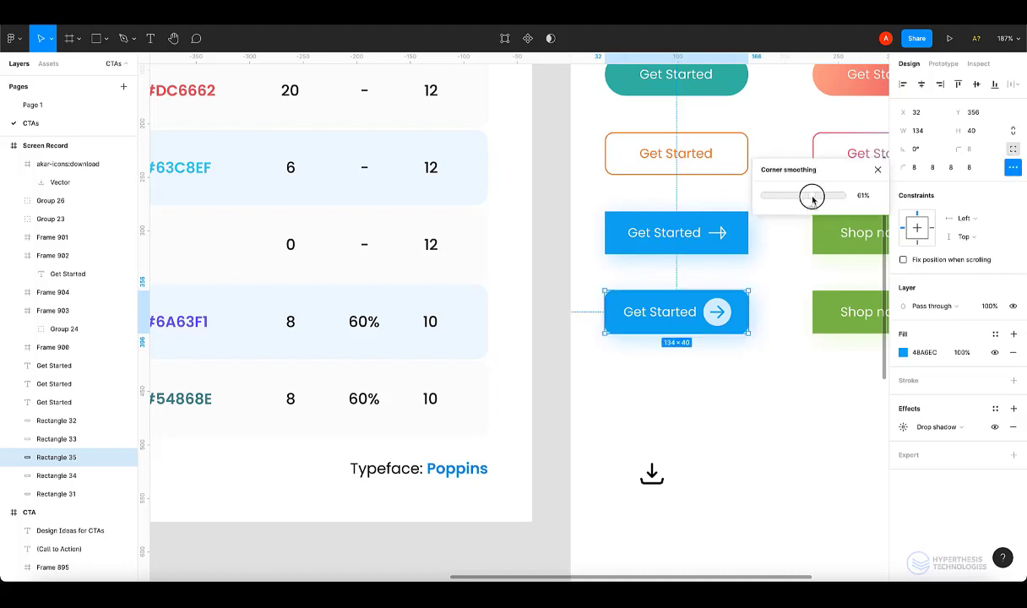
{"action": "left_click_drag", "start_coordinate": [812, 196], "coordinate": [811, 195]}
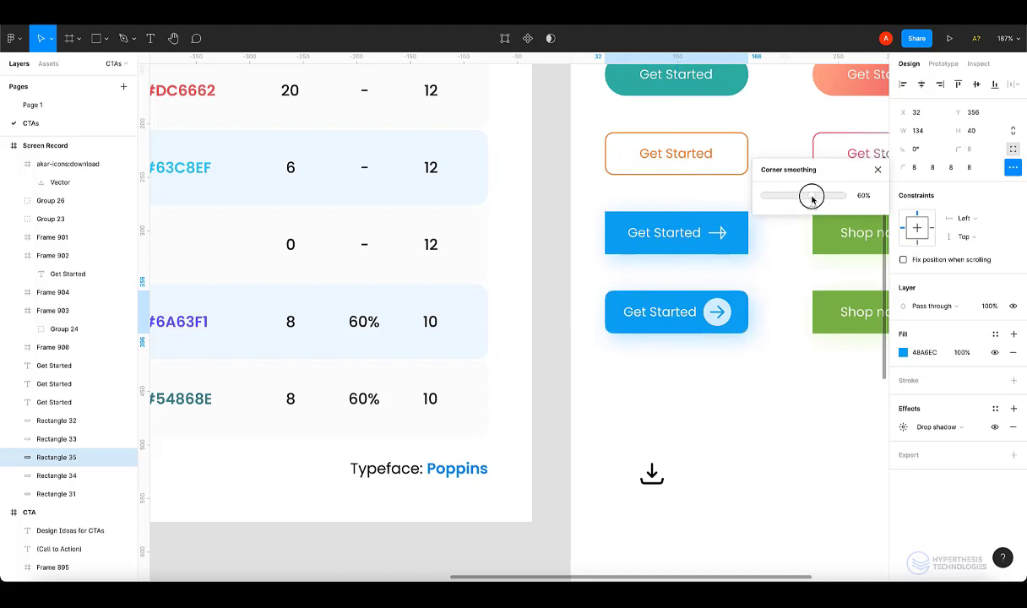
{"action": "left_click", "coordinate": [878, 172]}
{"action": "left_click", "coordinate": [523, 272]}
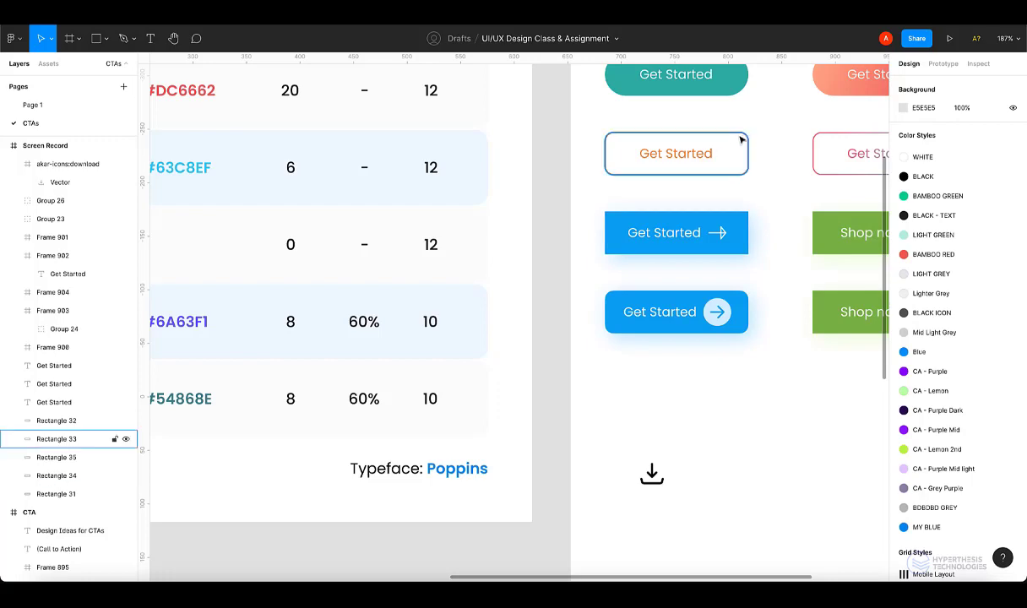
Check the lower Shop now button's (Frame 904) corner radius and corner smoothing settings.
{"action": "scroll", "coordinate": [702, 157], "scroll_direction": "up", "scroll_amount": 3}
{"action": "scroll", "coordinate": [716, 431], "scroll_direction": "down", "scroll_amount": 3}
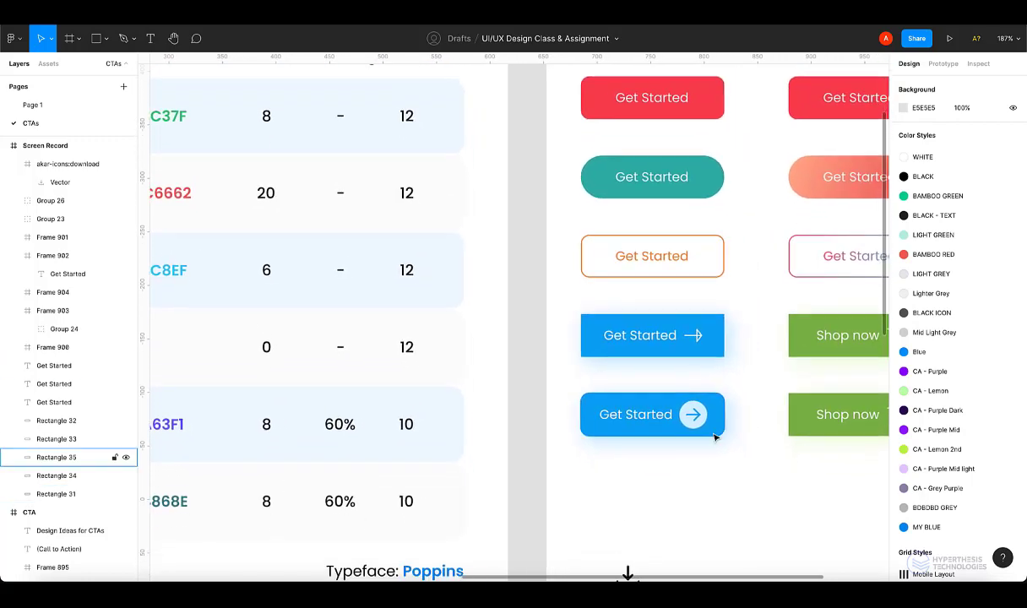
{"action": "scroll", "coordinate": [591, 380], "scroll_direction": "right", "scroll_amount": 2}
{"action": "scroll", "coordinate": [773, 330], "scroll_direction": "down", "scroll_amount": 5}
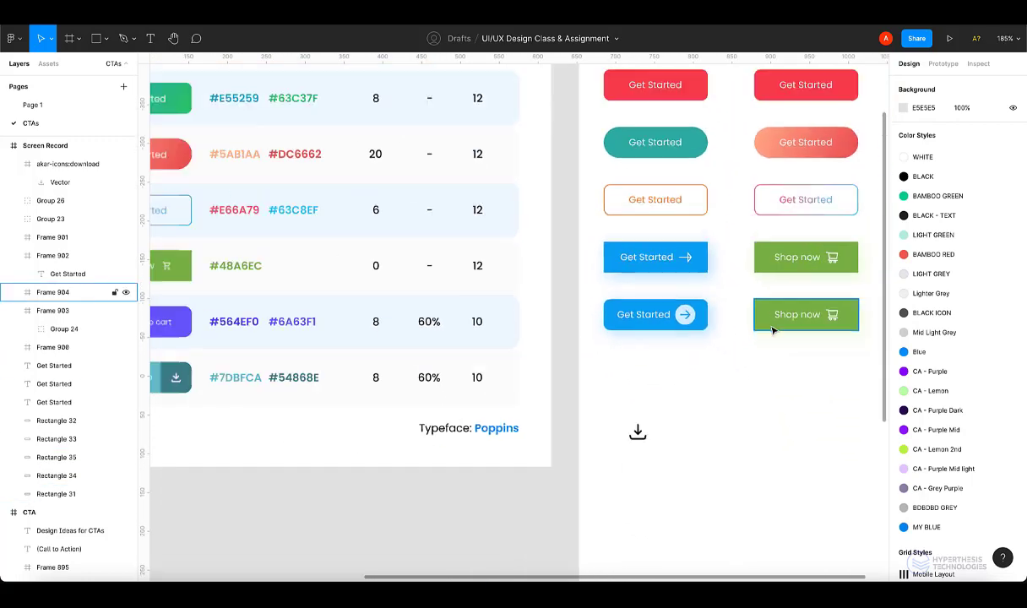
{"action": "left_click", "coordinate": [810, 300]}
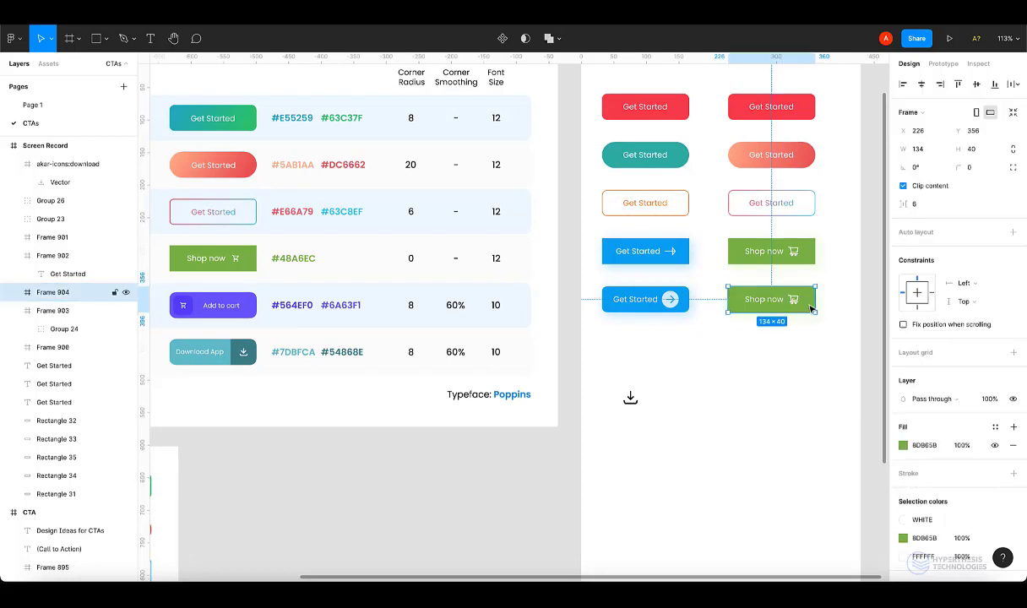
{"action": "left_click", "coordinate": [976, 168]}
{"action": "left_click", "coordinate": [1012, 167]}
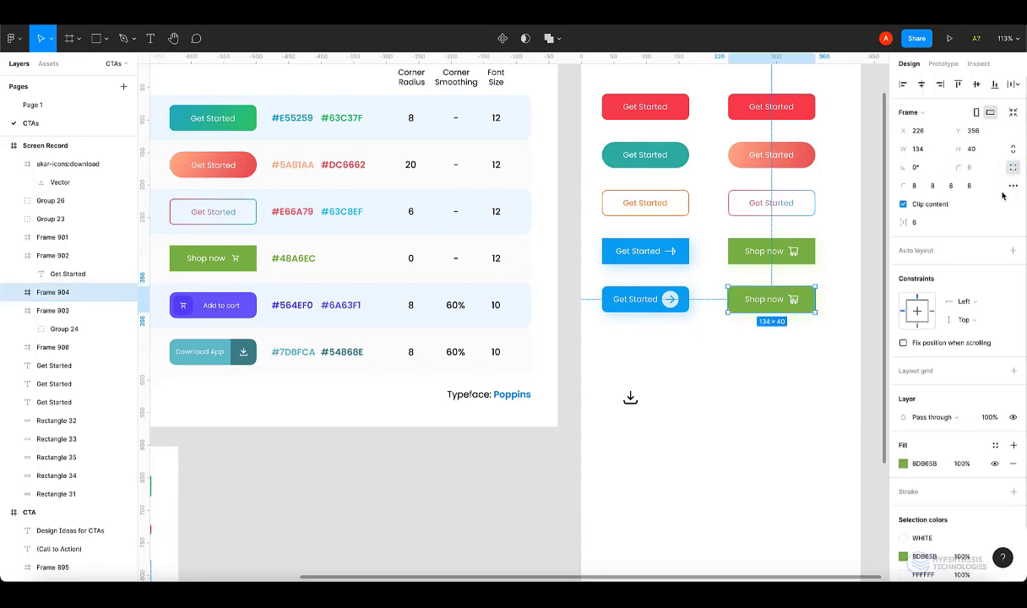
{"action": "left_click", "coordinate": [1013, 185]}
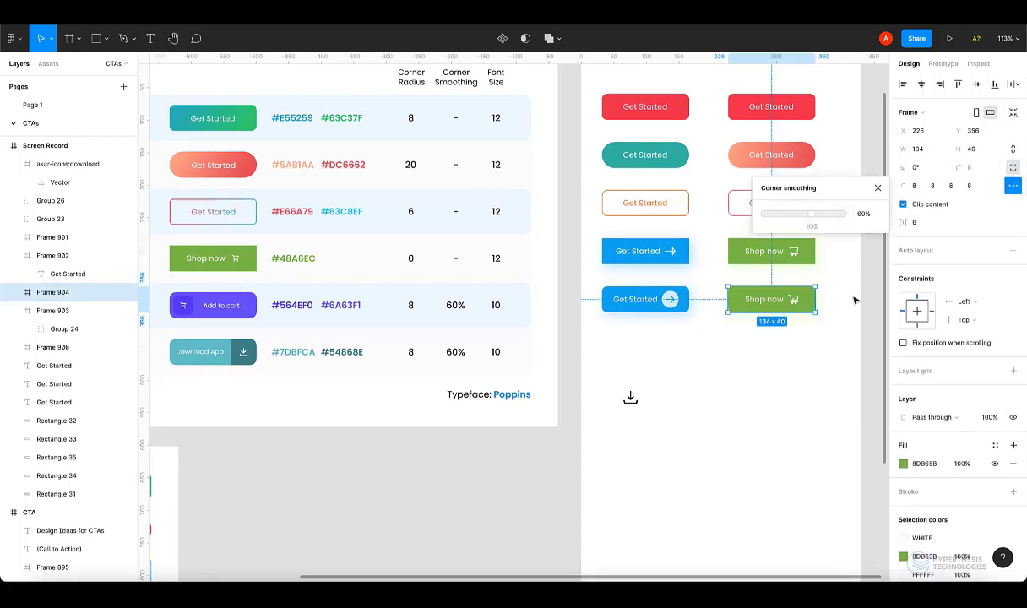
{"action": "left_click", "coordinate": [836, 328]}
Remove the drop shadows from Rectangle 35 and Frame 904, keeping the green fill.
{"action": "scroll", "coordinate": [827, 333], "scroll_direction": "down", "scroll_amount": 3}
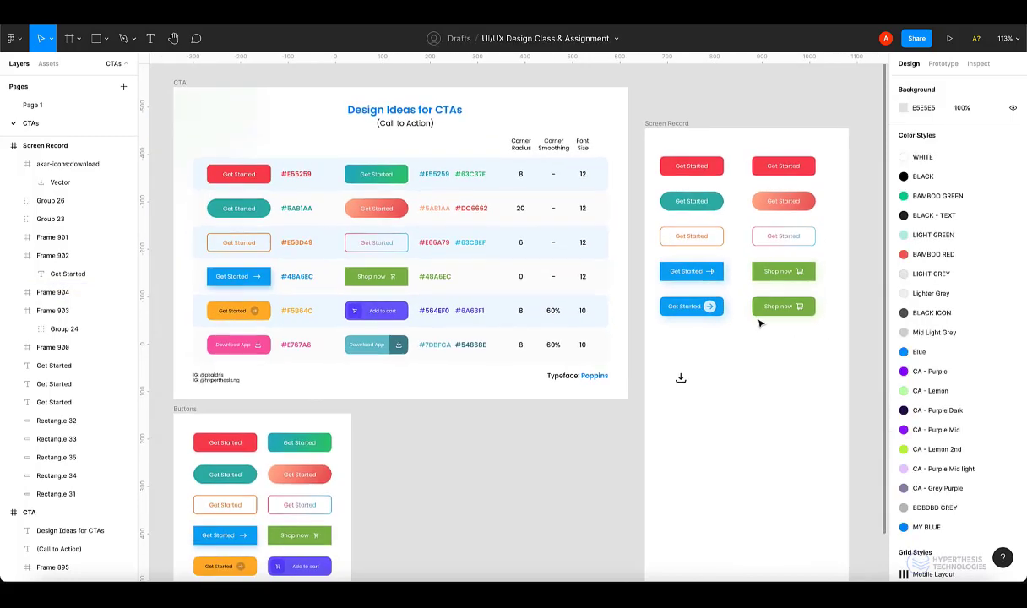
{"action": "left_click", "coordinate": [714, 307]}
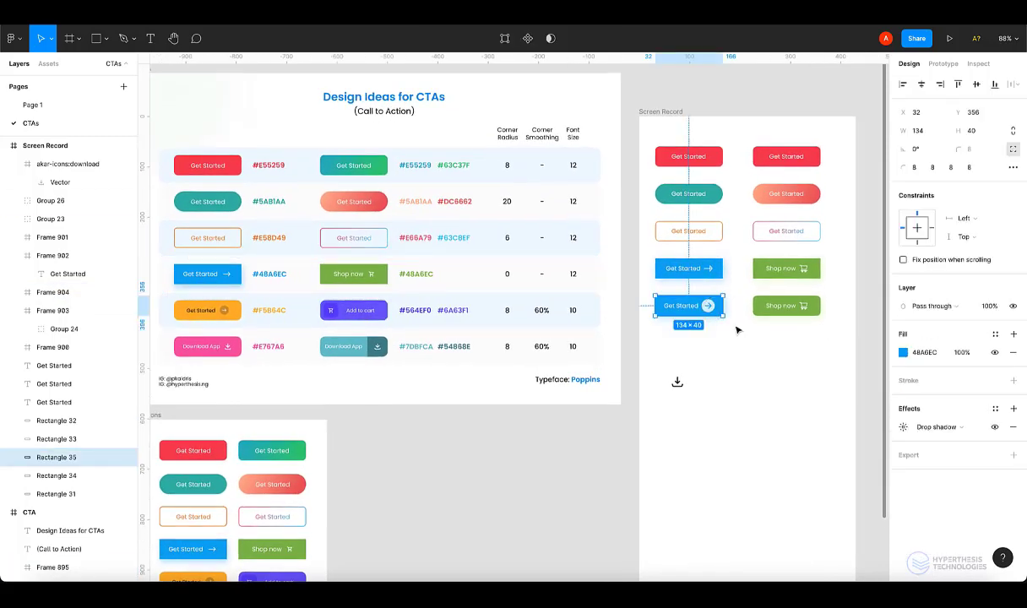
{"action": "left_click", "coordinate": [1013, 426]}
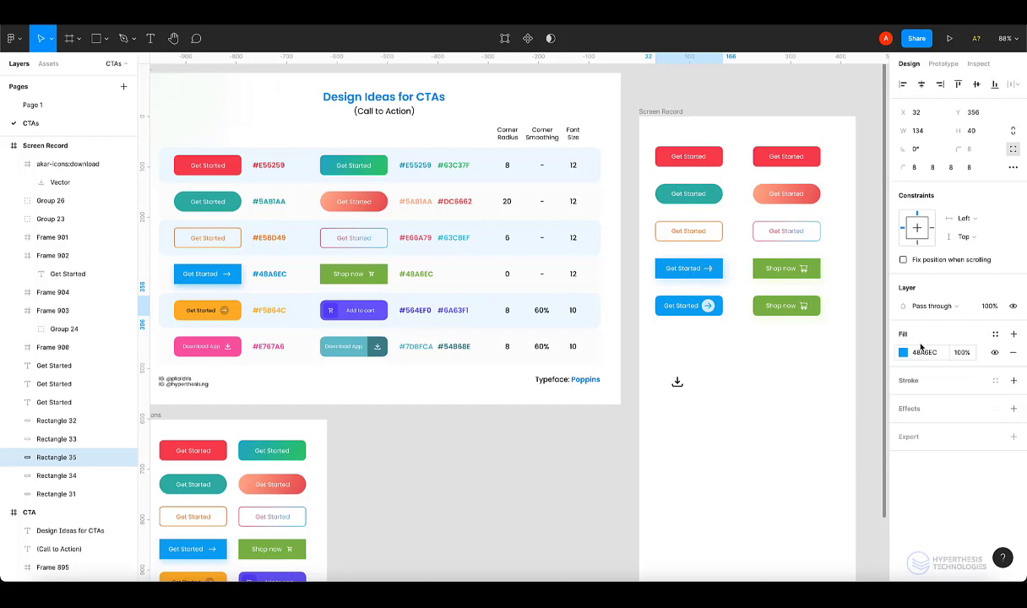
{"action": "left_click", "coordinate": [816, 310]}
{"action": "left_click", "coordinate": [1013, 464]}
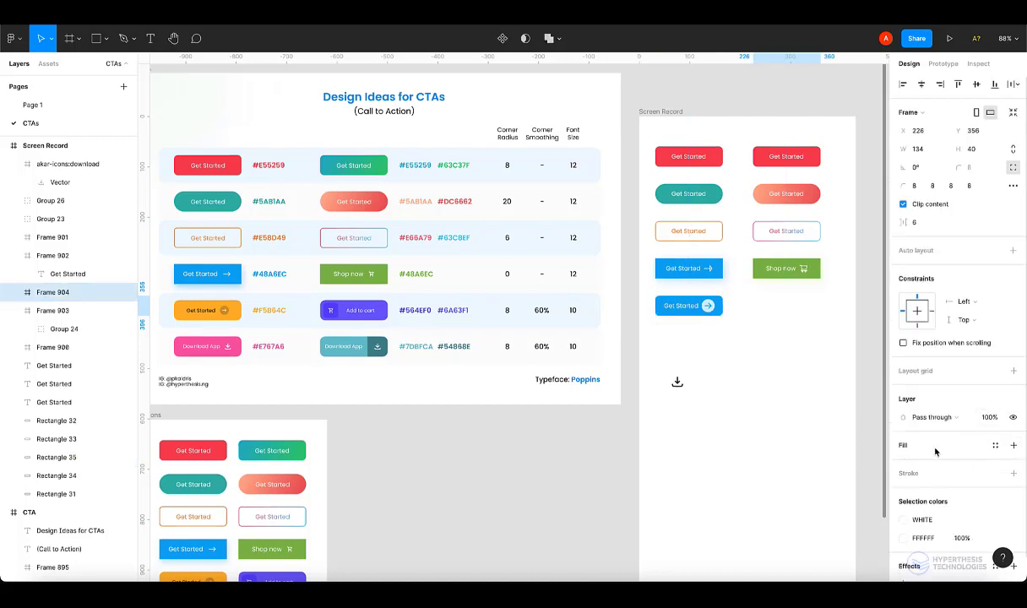
{"action": "key", "text": "ctrl+z"}
{"action": "scroll", "coordinate": [980, 481], "scroll_direction": "down", "scroll_amount": 2}
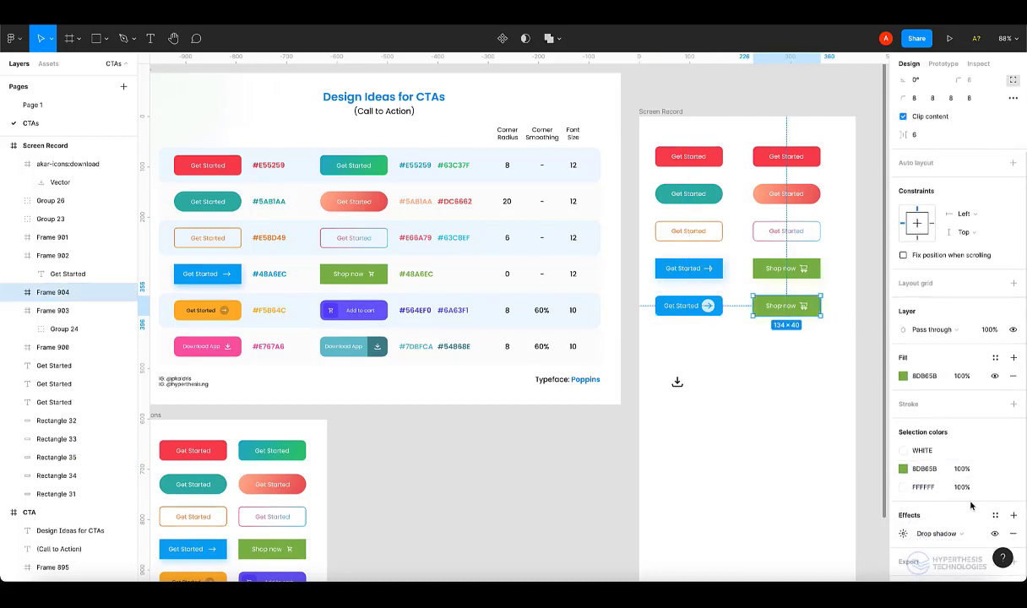
{"action": "left_click", "coordinate": [1014, 532]}
{"action": "left_click", "coordinate": [843, 420]}
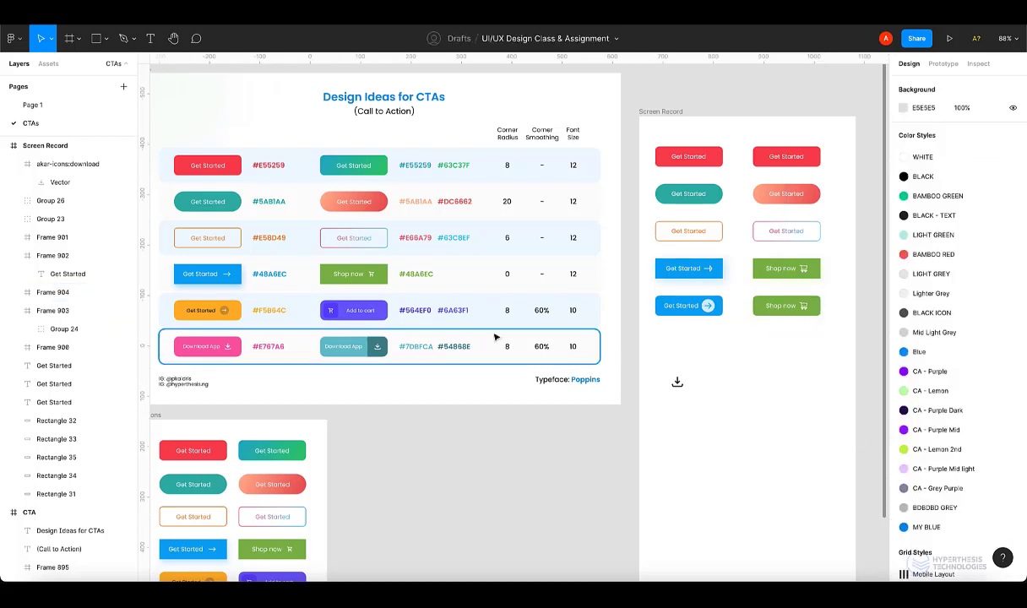
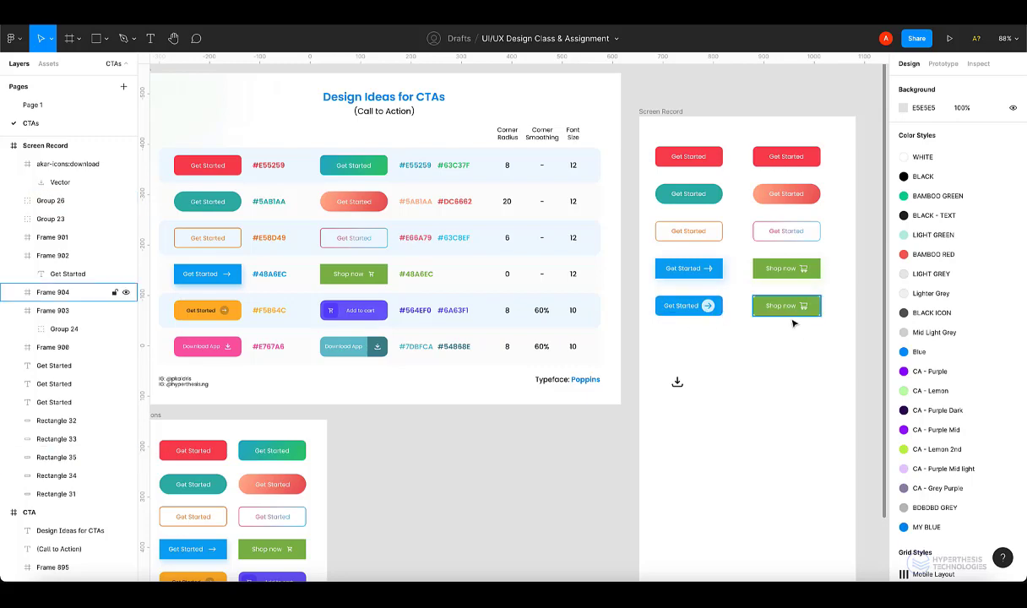
Compare the lower button's Shop now text with the reference Add to cart text settings.
{"action": "scroll", "coordinate": [794, 325], "scroll_direction": "up", "scroll_amount": 3}
{"action": "scroll", "coordinate": [801, 323], "scroll_direction": "up", "scroll_amount": 3}
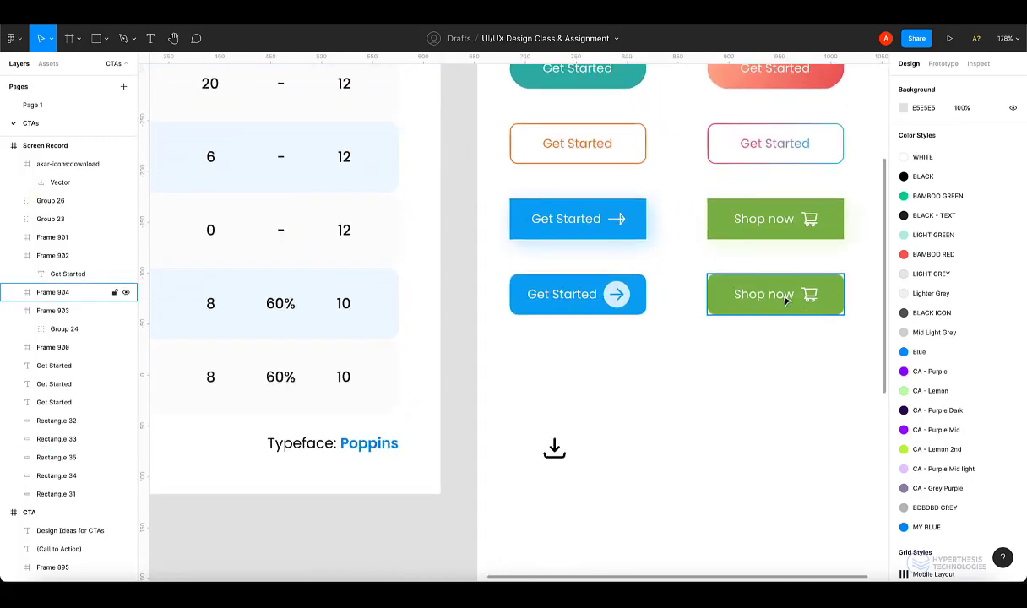
{"action": "double_click", "coordinate": [784, 299]}
{"action": "scroll", "coordinate": [803, 326], "scroll_direction": "down", "scroll_amount": 5}
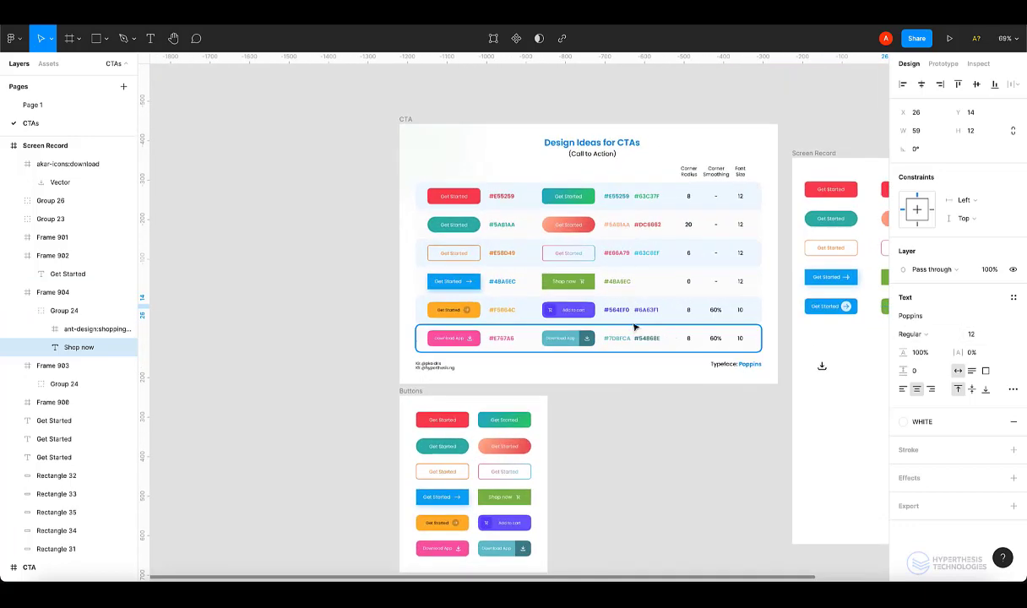
{"action": "double_click", "coordinate": [568, 308]}
{"action": "scroll", "coordinate": [687, 298], "scroll_direction": "right", "scroll_amount": 3}
{"action": "scroll", "coordinate": [687, 298], "scroll_direction": "up", "scroll_amount": 5}
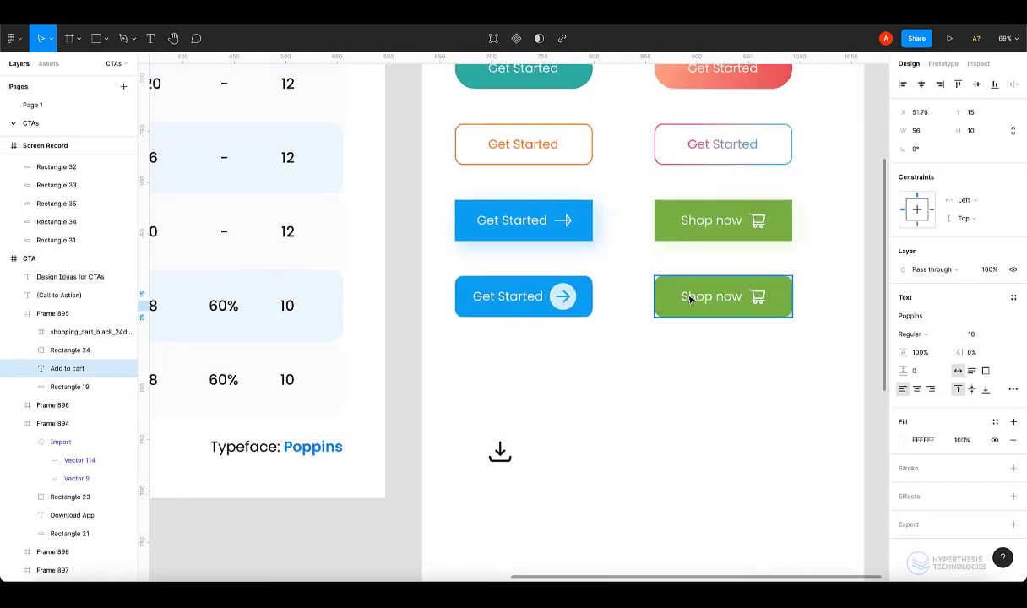
Set the Shop now label's font size from 12 to 10.
{"action": "double_click", "coordinate": [688, 298]}
{"action": "left_click", "coordinate": [984, 334]}
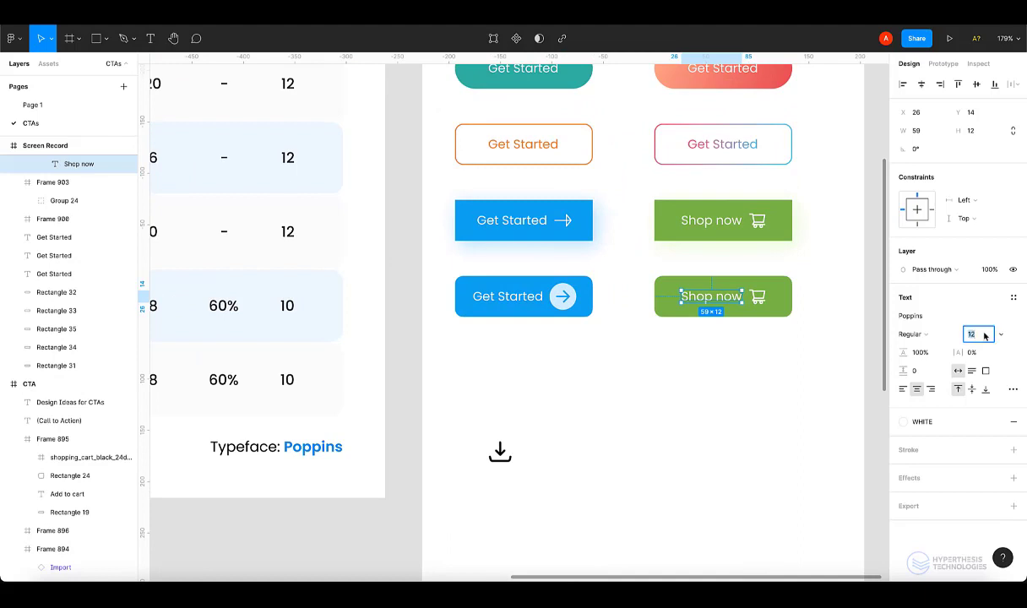
{"action": "type", "text": "10"}
{"action": "key", "text": "Return"}
{"action": "left_click", "coordinate": [798, 360]}
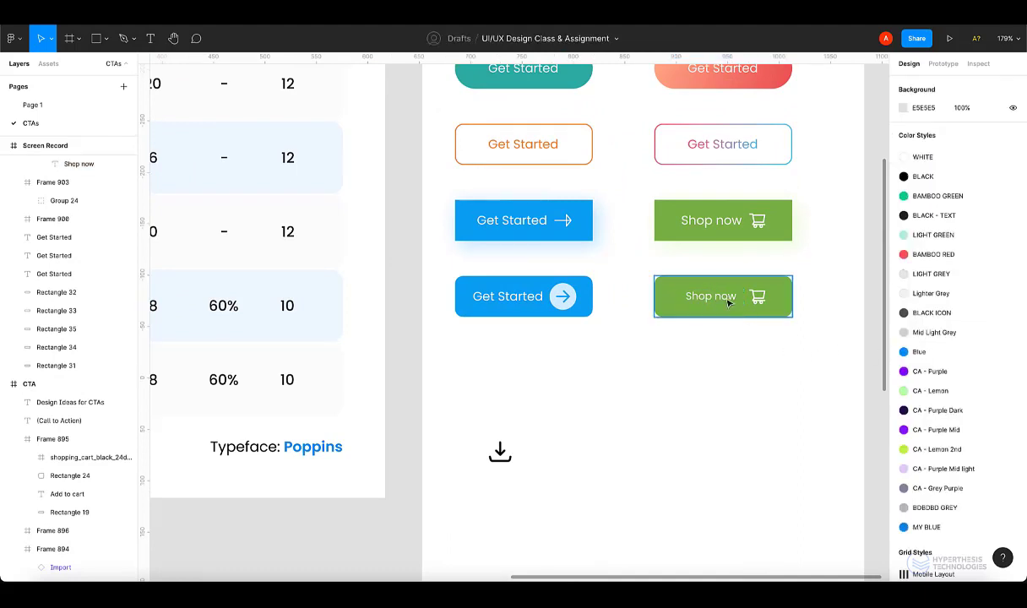
{"action": "left_click", "coordinate": [722, 298]}
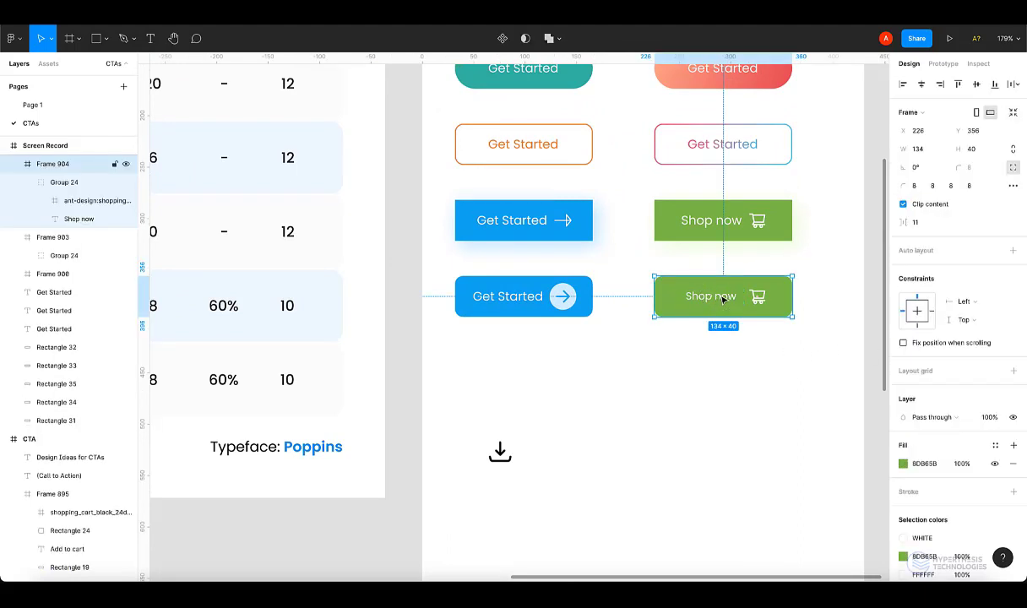
Shift the Shop now label right so the cart icon sits on its left, undoing an accidental duplicate.
{"action": "double_click", "coordinate": [722, 298]}
{"action": "mouse_move", "coordinate": [724, 299]}
{"action": "left_mouse_down"}
{"action": "mouse_move", "coordinate": [740, 296]}
{"action": "mouse_move", "coordinate": [683, 298]}
{"action": "mouse_move", "coordinate": [743, 300]}
{"action": "left_mouse_up"}
{"action": "left_click", "coordinate": [756, 297]}
{"action": "key", "text": "ctrl+z"}
{"action": "left_click", "coordinate": [719, 339]}
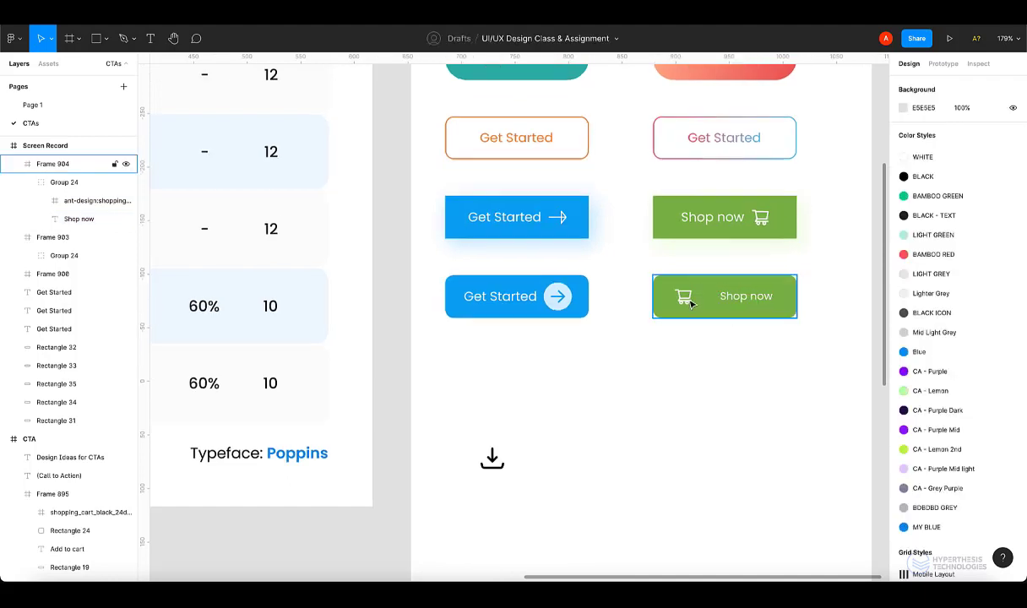
{"action": "scroll", "coordinate": [688, 291], "scroll_direction": "up", "scroll_amount": 5}
{"action": "scroll", "coordinate": [645, 276], "scroll_direction": "right", "scroll_amount": 3}
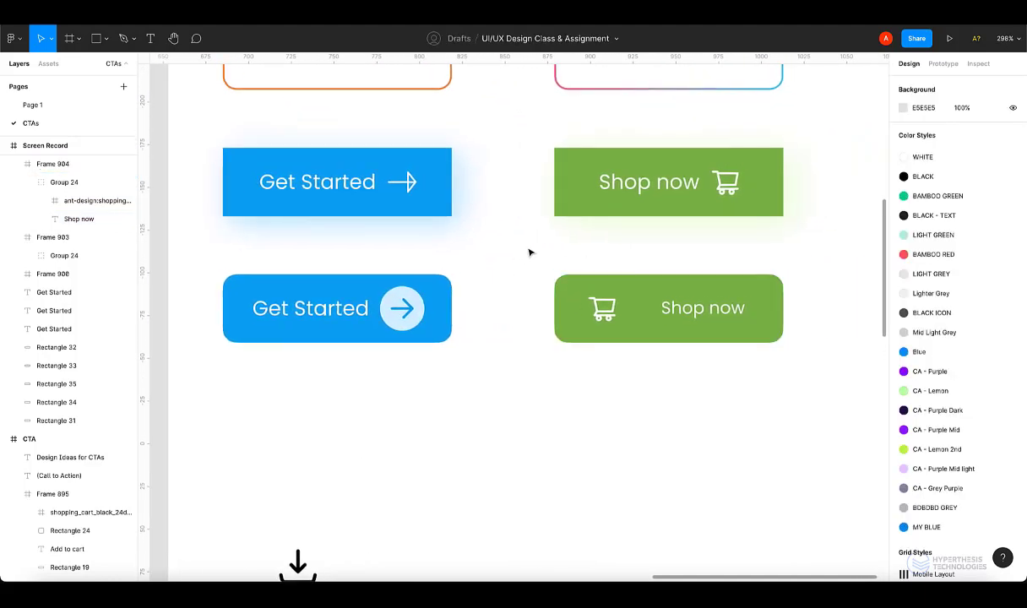
Draw a 30×30 square at the lower button's left end.
{"action": "key", "text": "r"}
{"action": "left_click_drag", "start_coordinate": [567, 280], "coordinate": [620, 332]}
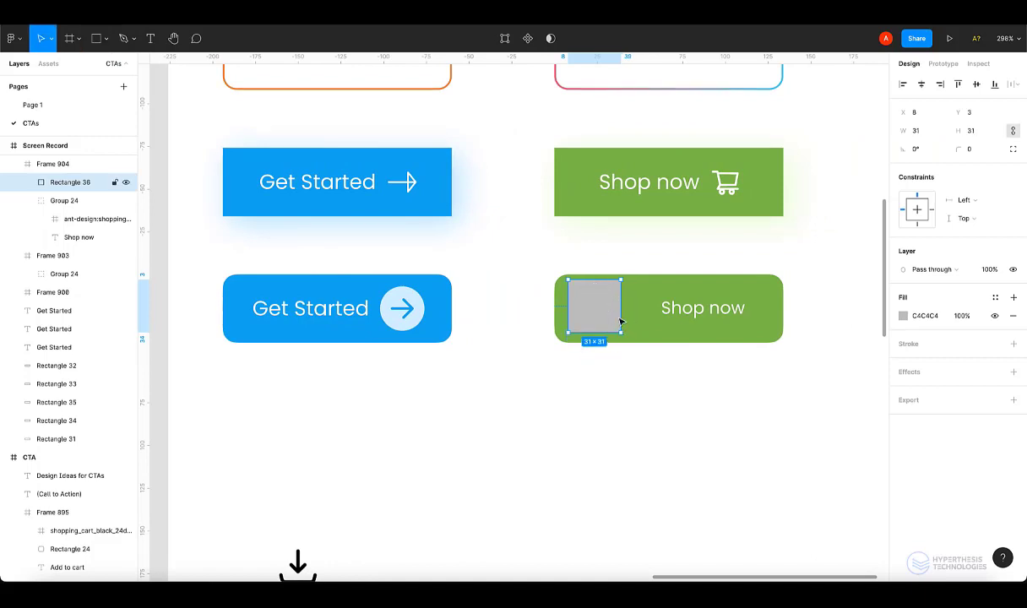
{"action": "left_click", "coordinate": [990, 132]}
{"action": "key", "text": "Return"}
Give the square corner radius 8 with 62% corner smoothing.
{"action": "left_click", "coordinate": [984, 154]}
{"action": "key", "text": "Return"}
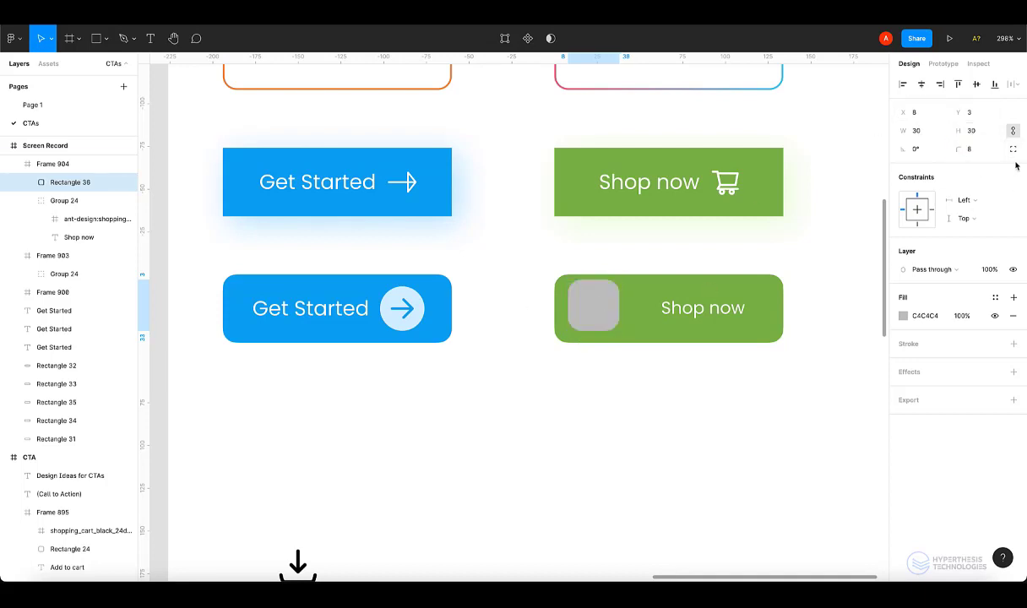
{"action": "left_click", "coordinate": [1013, 149]}
{"action": "left_click", "coordinate": [1013, 167]}
{"action": "left_click", "coordinate": [813, 196]}
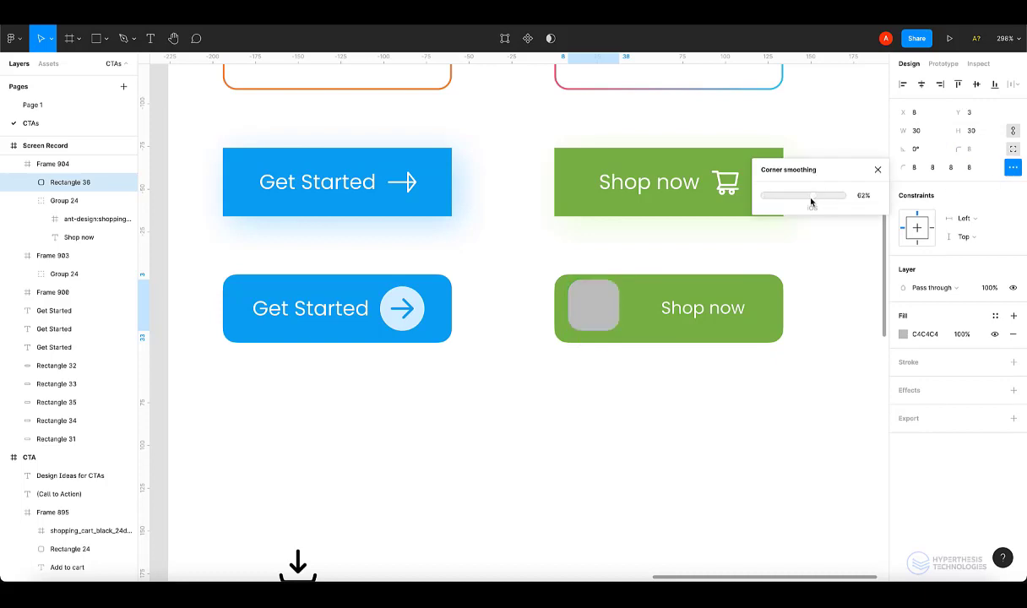
{"action": "left_click", "coordinate": [877, 170]}
{"action": "left_click", "coordinate": [771, 260]}
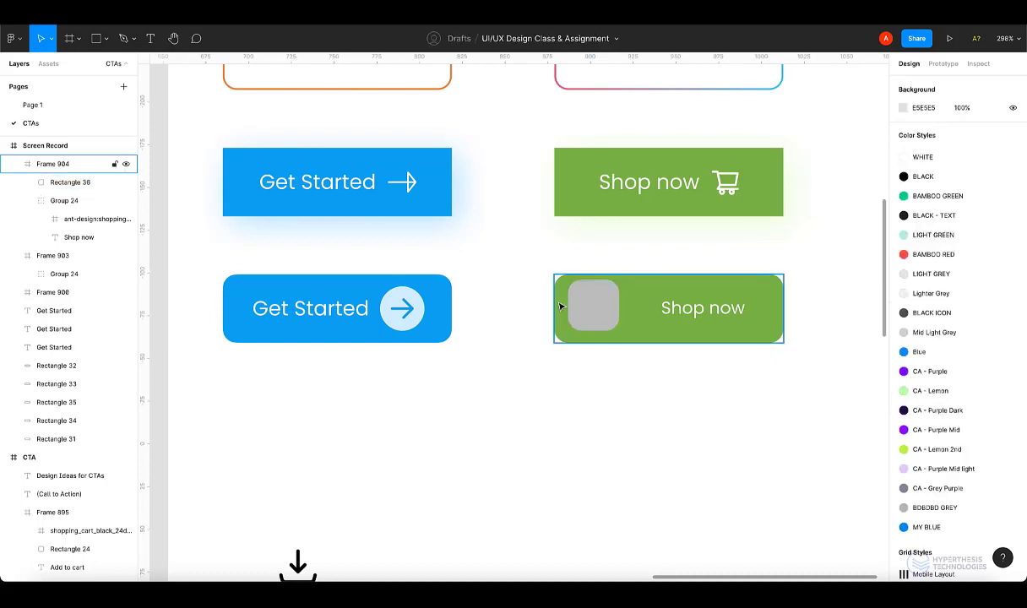
{"action": "left_click", "coordinate": [596, 301]}
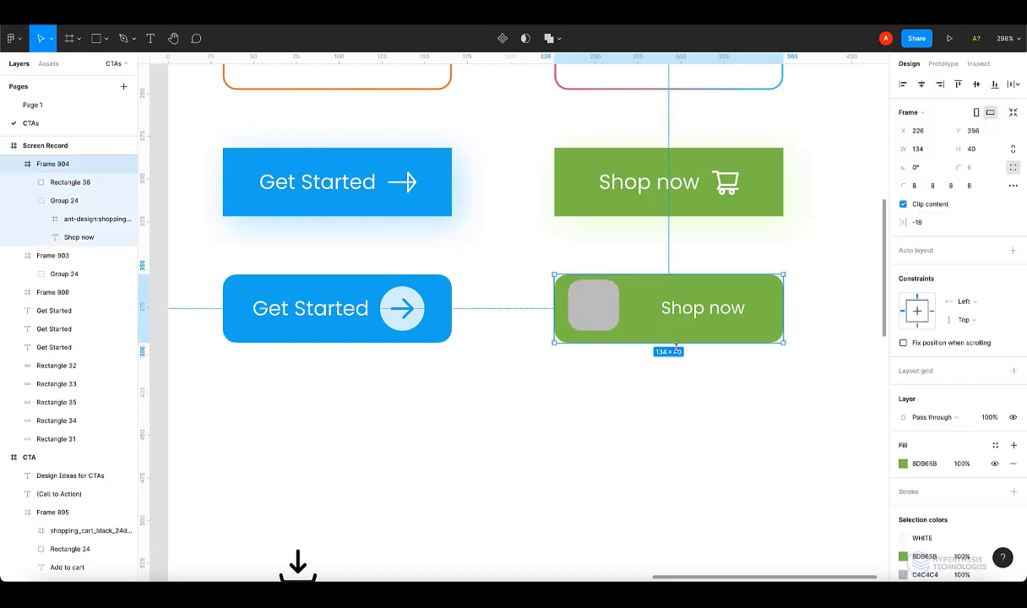
Zoom in on the grey square and drag its corner handles to adjust rounding.
{"action": "scroll", "coordinate": [676, 346], "scroll_direction": "down", "scroll_amount": 5}
{"action": "scroll", "coordinate": [637, 326], "scroll_direction": "up", "scroll_amount": 5}
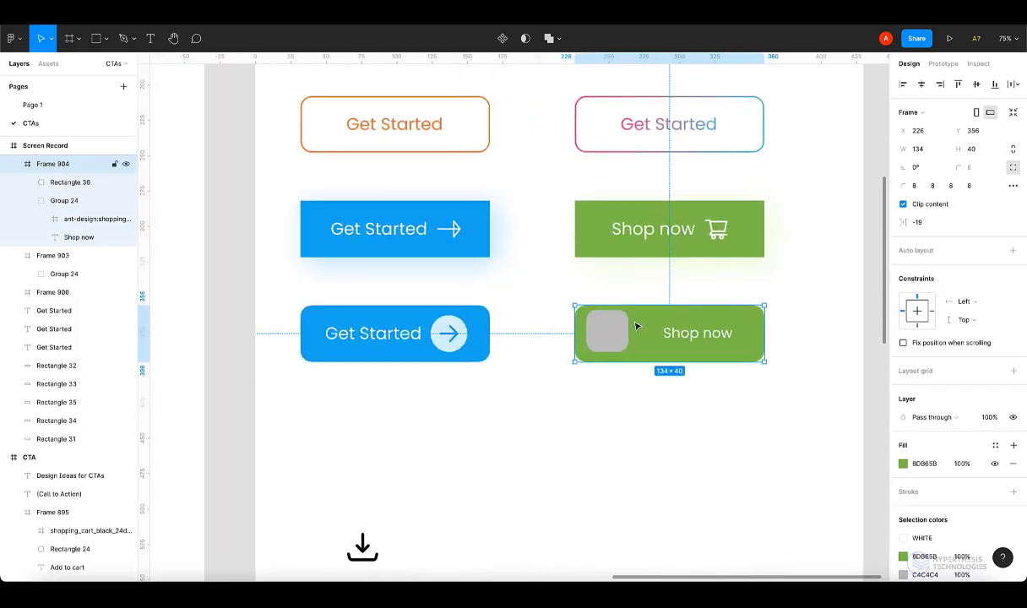
{"action": "scroll", "coordinate": [637, 326], "scroll_direction": "up", "scroll_amount": 5}
{"action": "left_click", "coordinate": [588, 337]}
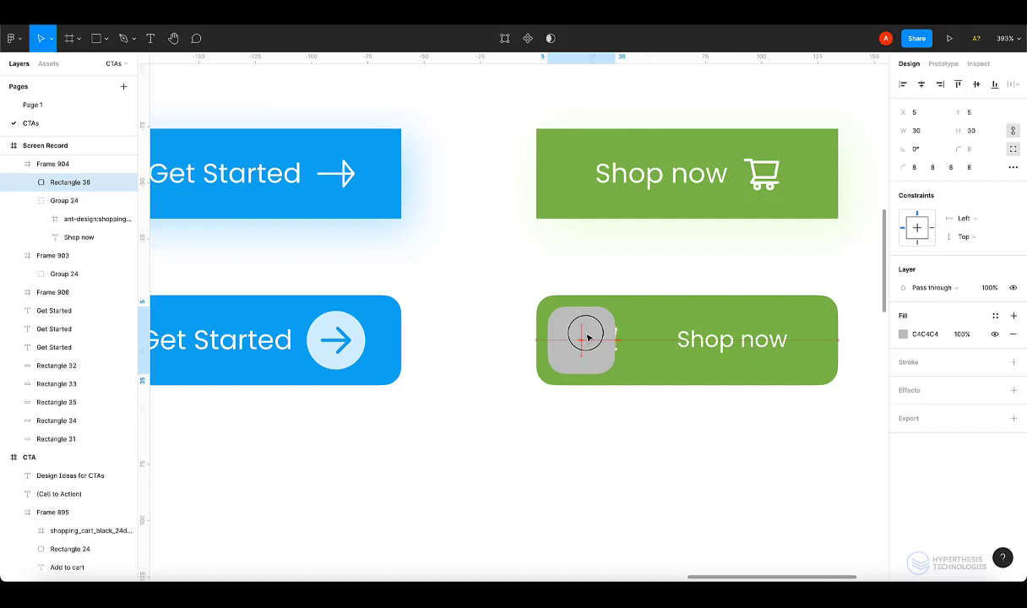
{"action": "left_click_drag", "start_coordinate": [565, 324], "coordinate": [560, 318]}
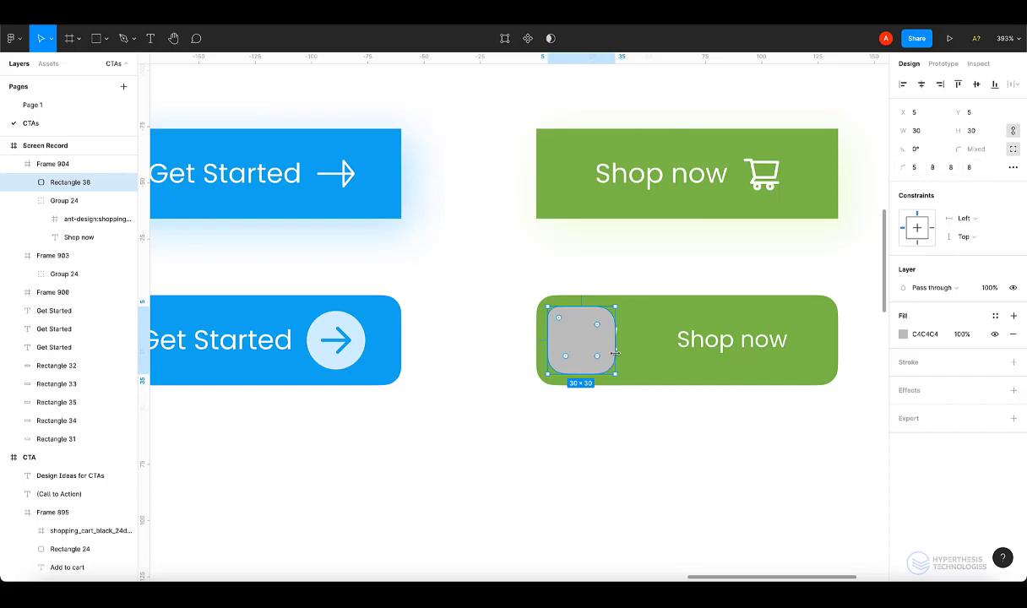
{"action": "left_click_drag", "start_coordinate": [597, 356], "coordinate": [601, 359]}
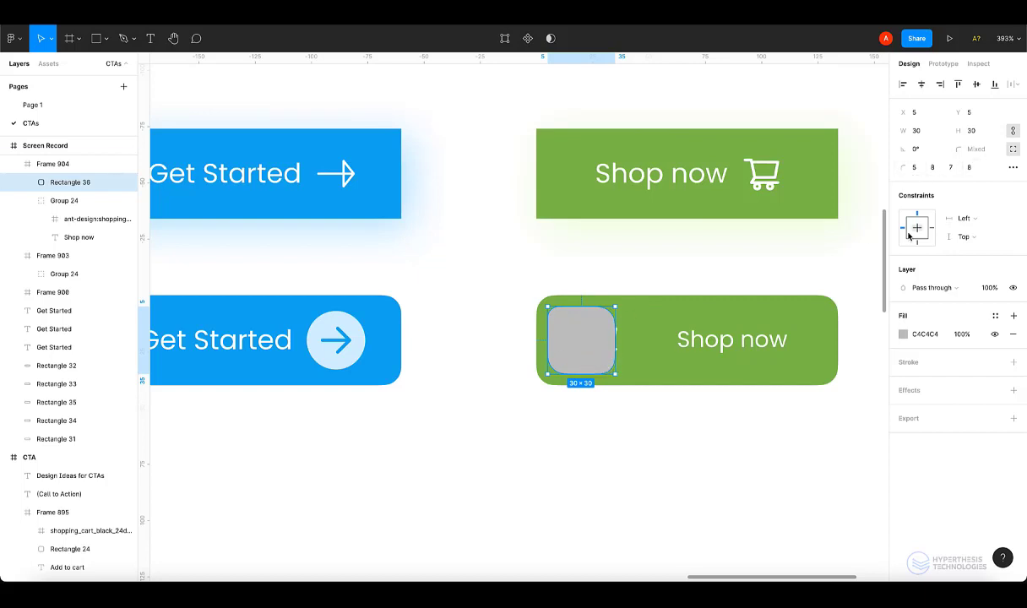
Set all four independent corner radii of the grey square to 6.
{"action": "left_click", "coordinate": [916, 169]}
{"action": "type", "text": "6"}
{"action": "key", "text": "Tab"}
{"action": "type", "text": "6"}
{"action": "key", "text": "Tab"}
{"action": "type", "text": "6"}
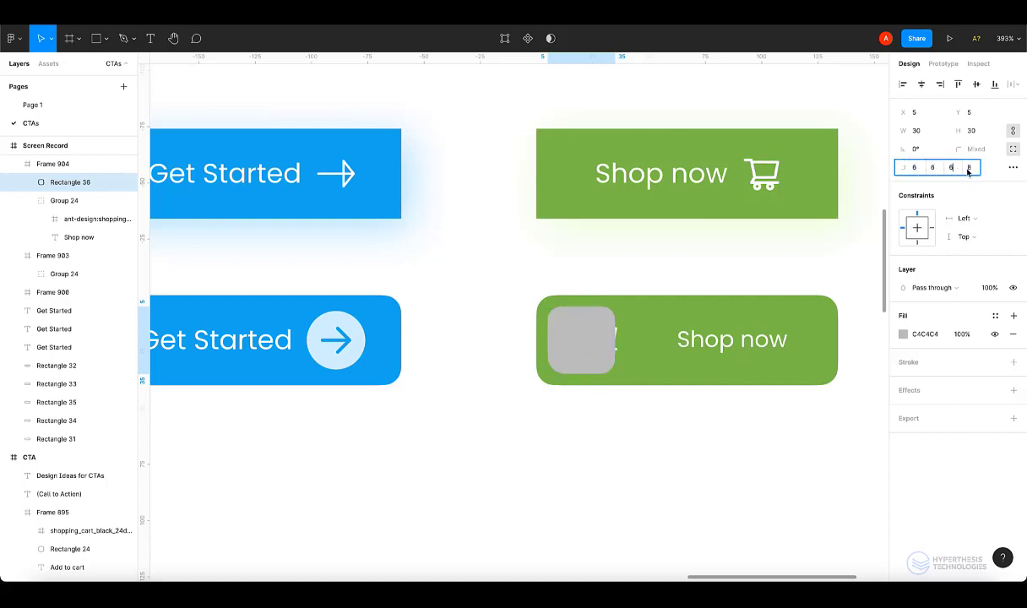
{"action": "key", "text": "Tab"}
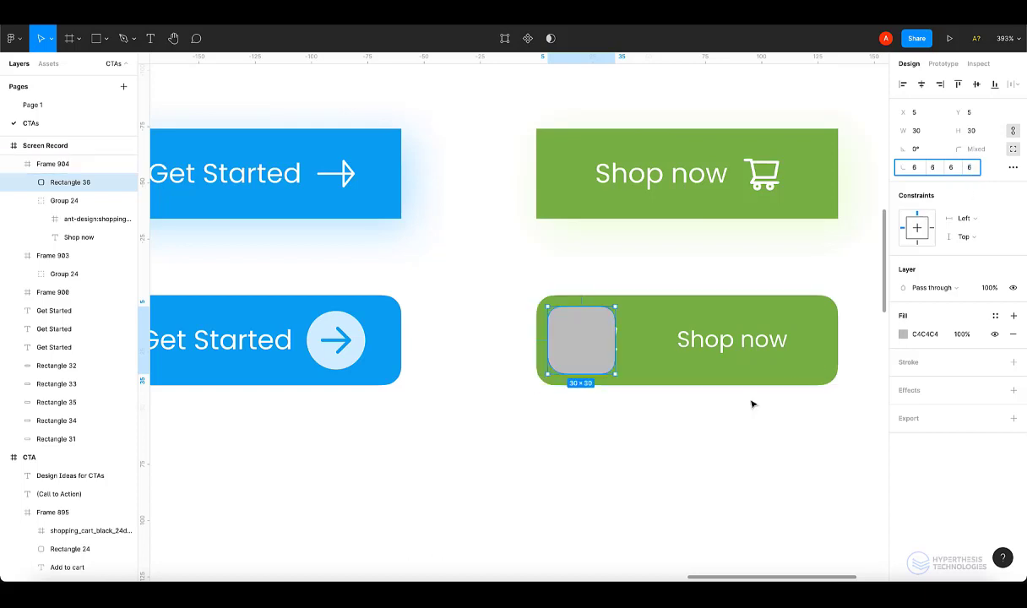
{"action": "type", "text": "6"}
{"action": "left_click", "coordinate": [752, 405]}
{"action": "left_click", "coordinate": [608, 335]}
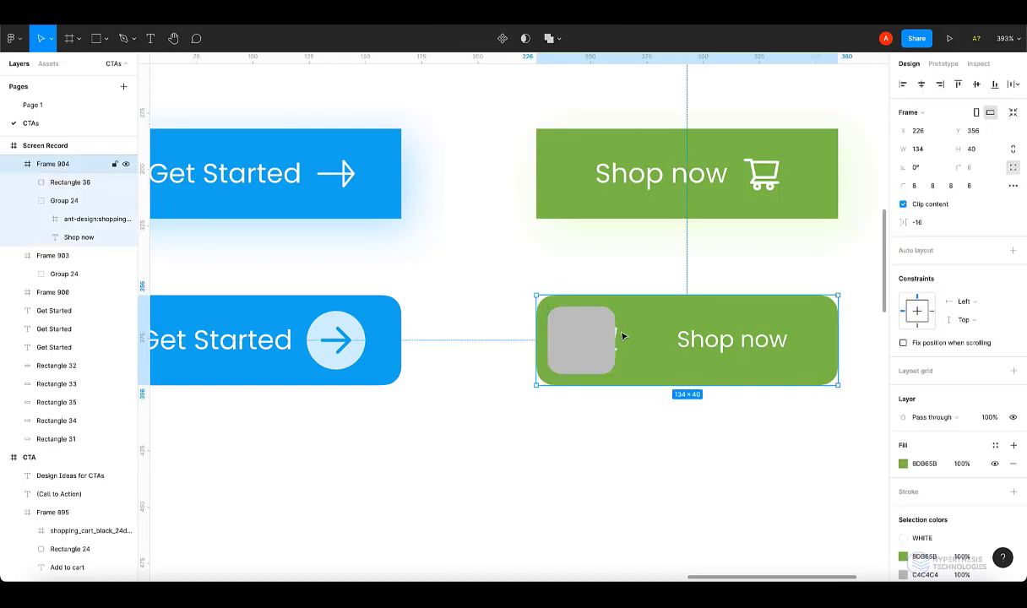
{"action": "left_click", "coordinate": [614, 331]}
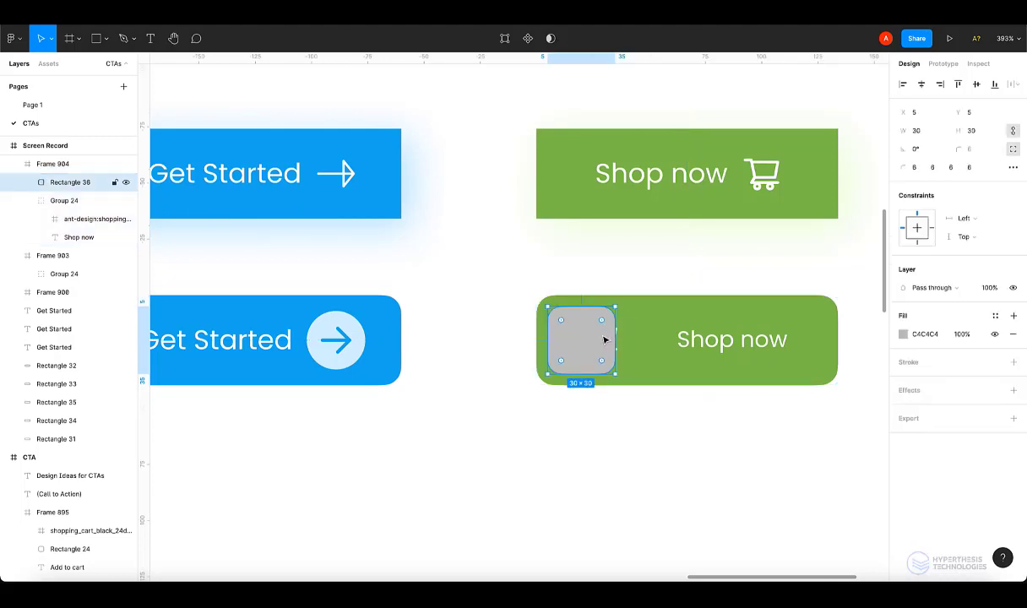
Ungroup the cart icon and label, bring them forward, and place the grey square behind the cart icon.
{"action": "left_click_drag", "start_coordinate": [604, 339], "coordinate": [664, 339]}
{"action": "left_click", "coordinate": [594, 345]}
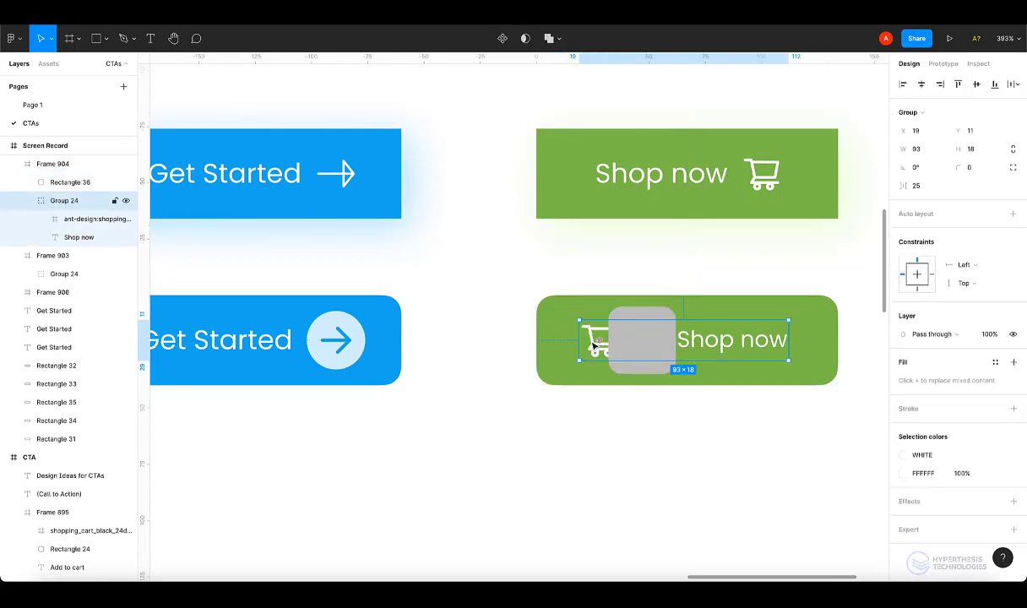
{"action": "key", "text": "ctrl+bracketright"}
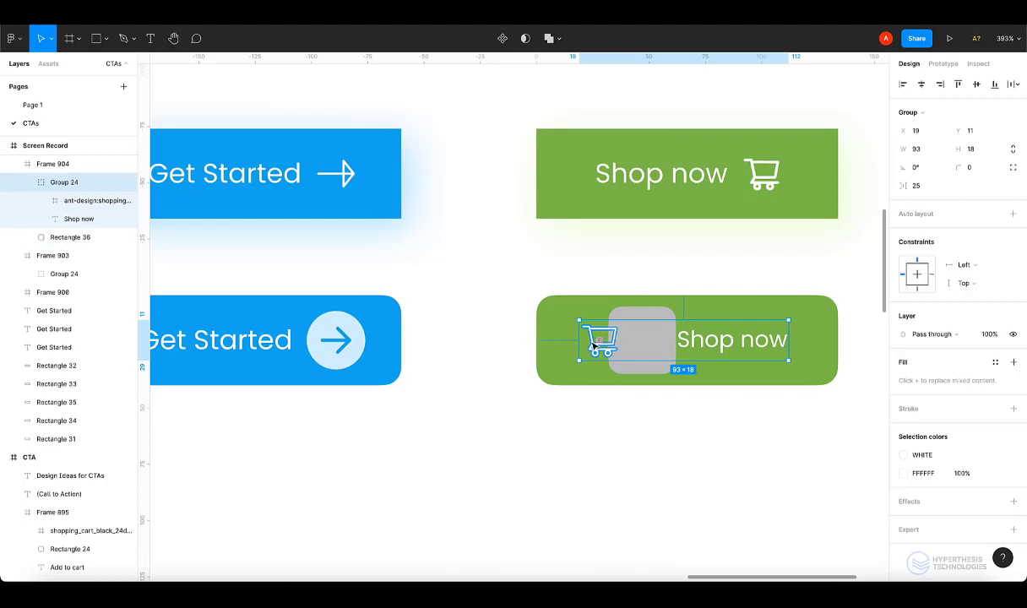
{"action": "key", "text": "ctrl+shift+g"}
{"action": "left_click", "coordinate": [644, 320]}
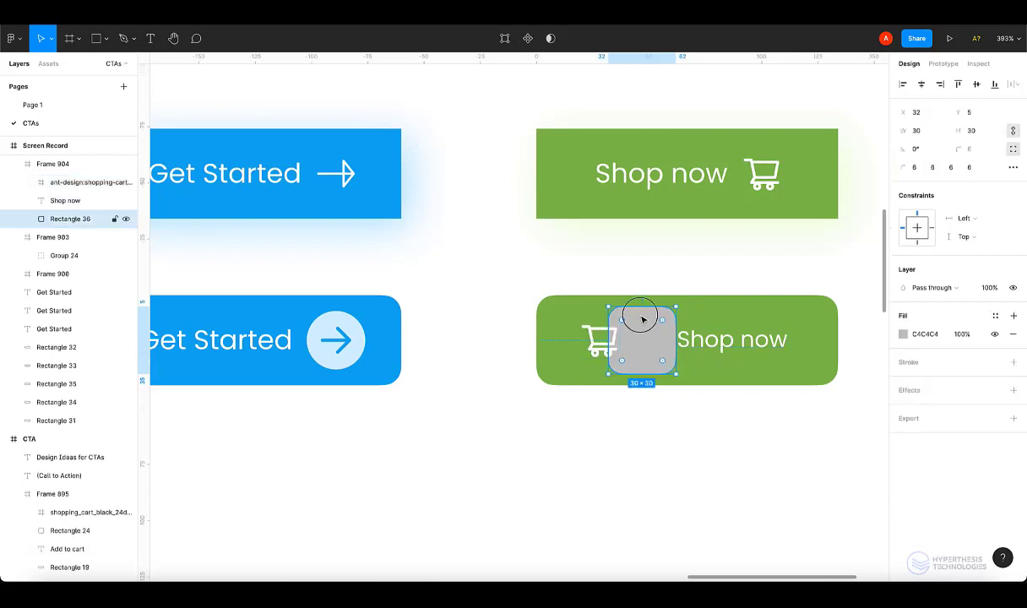
{"action": "left_click_drag", "start_coordinate": [645, 317], "coordinate": [578, 311]}
{"action": "left_click", "coordinate": [601, 287]}
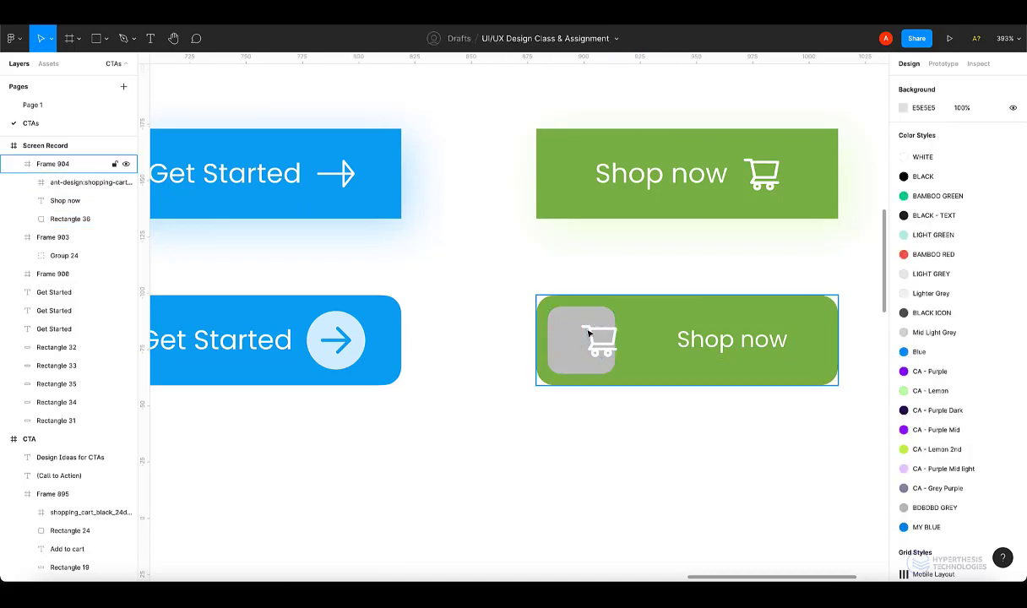
{"action": "left_click", "coordinate": [595, 333]}
Resize the cart icon frame to 16×16 and centre it inside the grey square.
{"action": "left_click", "coordinate": [604, 336], "text": "ctrl"}
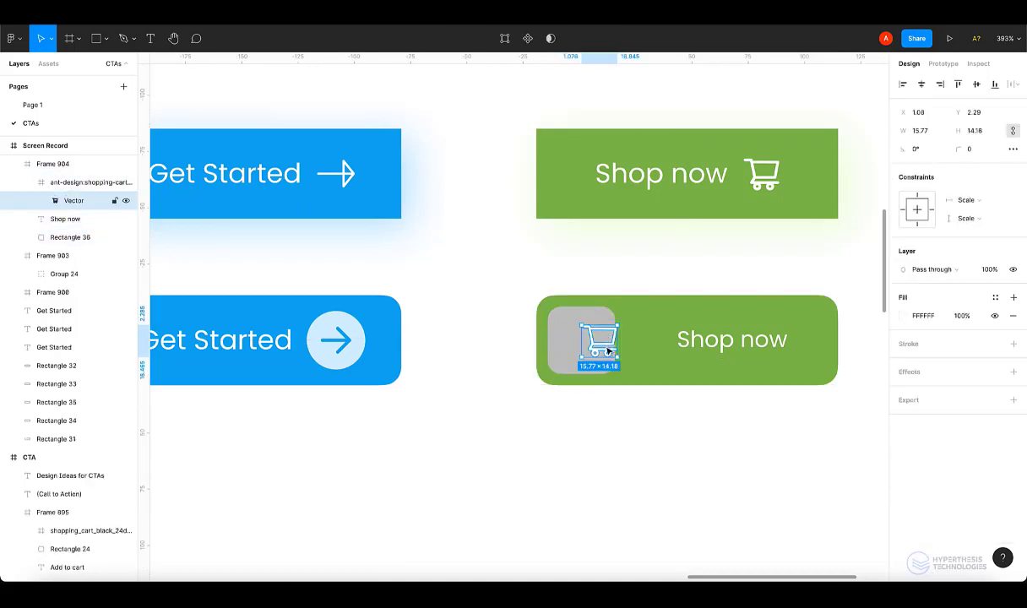
{"action": "key", "text": "shift+Return"}
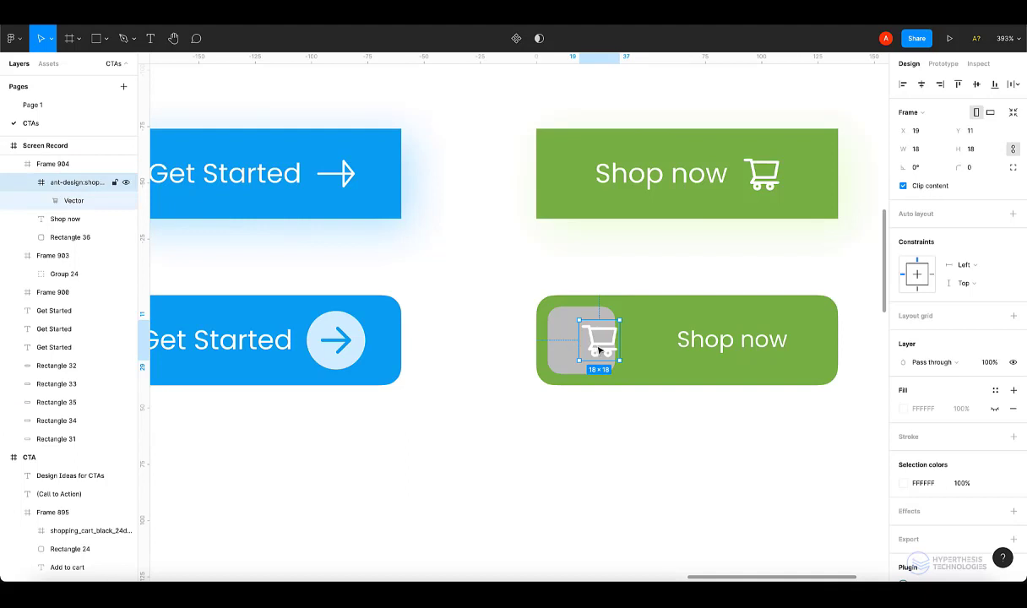
{"action": "left_click_drag", "start_coordinate": [599, 348], "coordinate": [582, 348]}
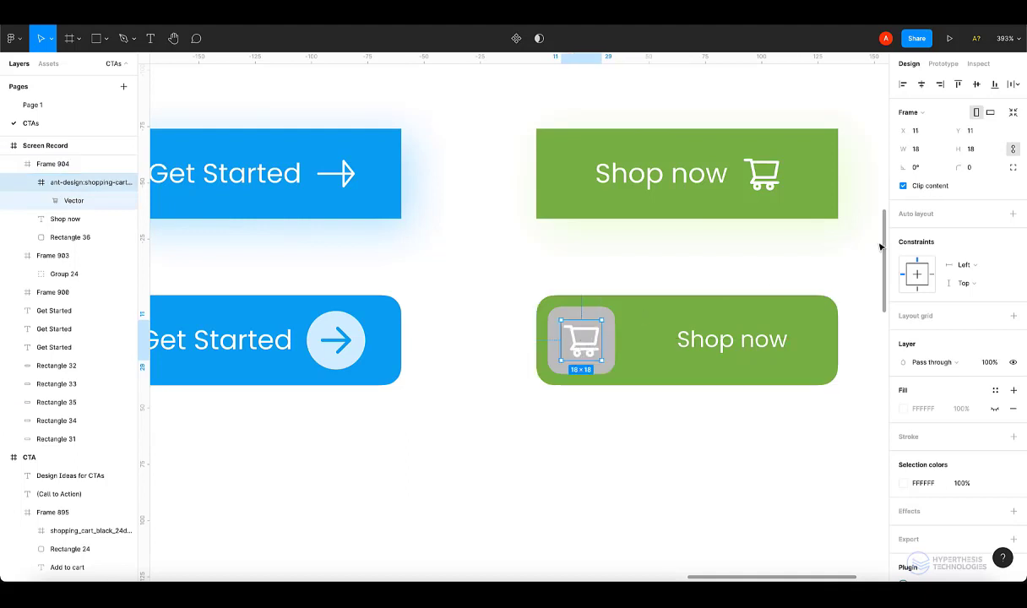
{"action": "left_click", "coordinate": [987, 153]}
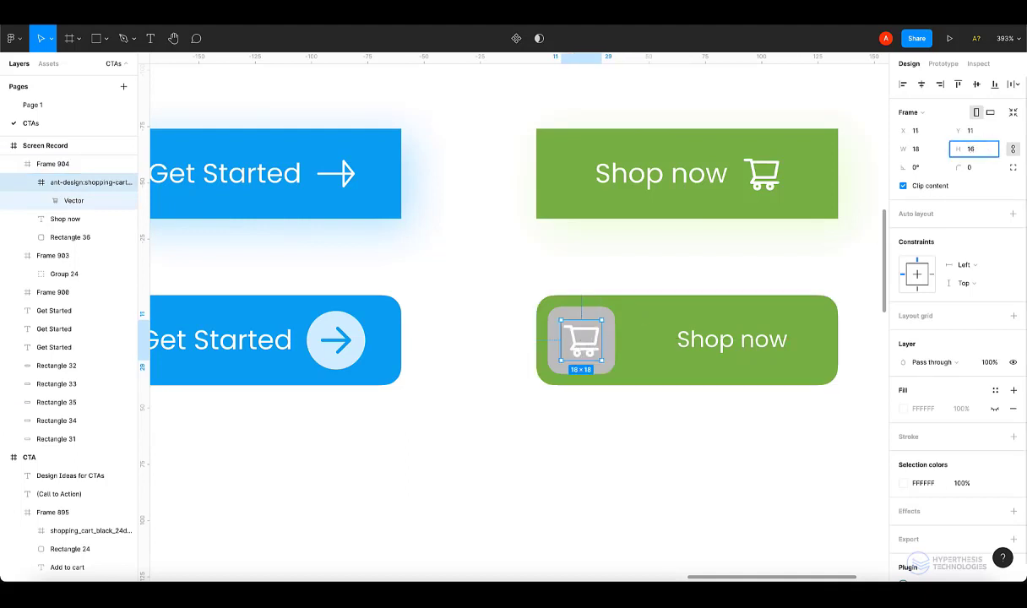
{"action": "type", "text": "16"}
{"action": "key", "text": "Return"}
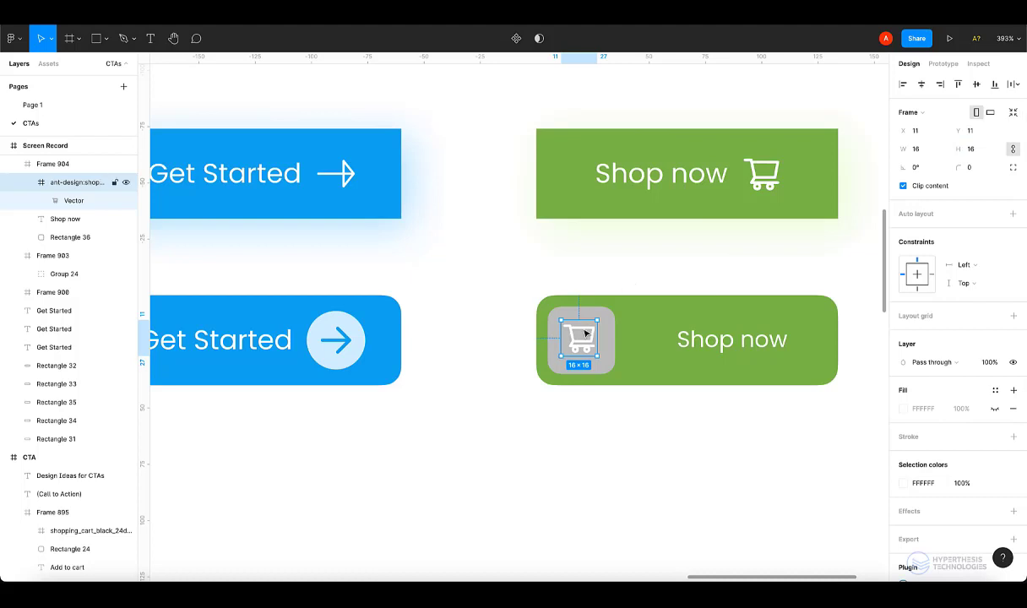
{"action": "scroll", "coordinate": [585, 334], "scroll_direction": "up", "scroll_amount": 5}
{"action": "left_click_drag", "start_coordinate": [586, 334], "coordinate": [584, 335]}
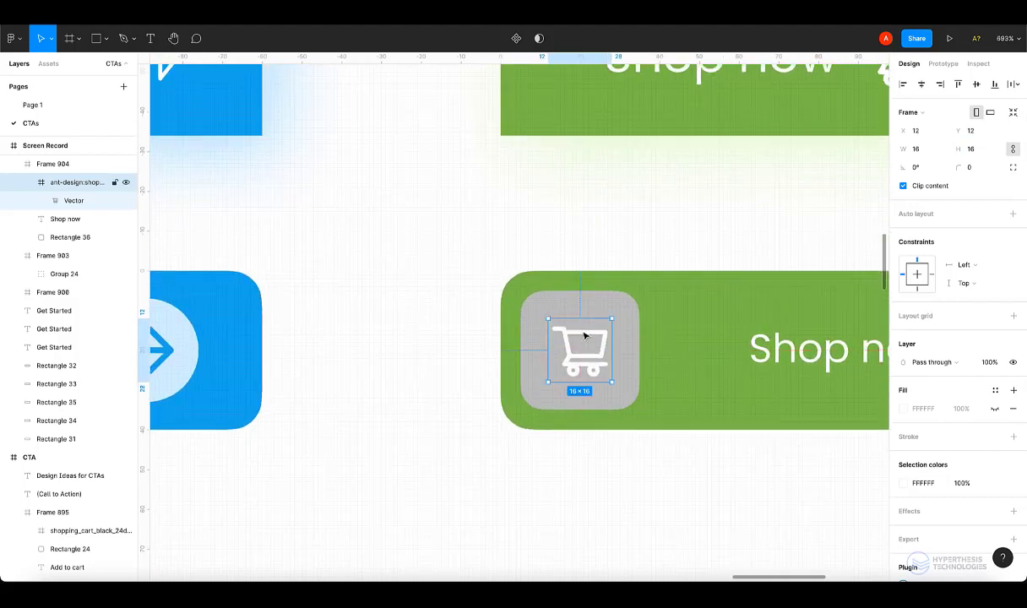
{"action": "scroll", "coordinate": [582, 292], "scroll_direction": "down", "scroll_amount": 10}
Fill the lower button with the reference Add to cart purple 6A63F1.
{"action": "key", "text": "Escape"}
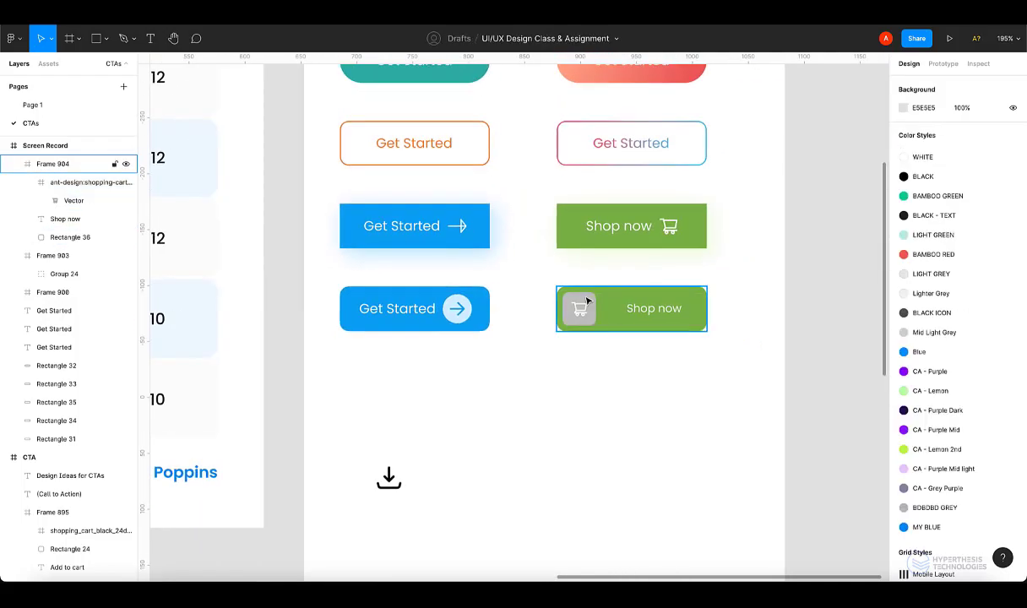
{"action": "left_click", "coordinate": [589, 301]}
{"action": "scroll", "coordinate": [619, 301], "scroll_direction": "down", "scroll_amount": 5}
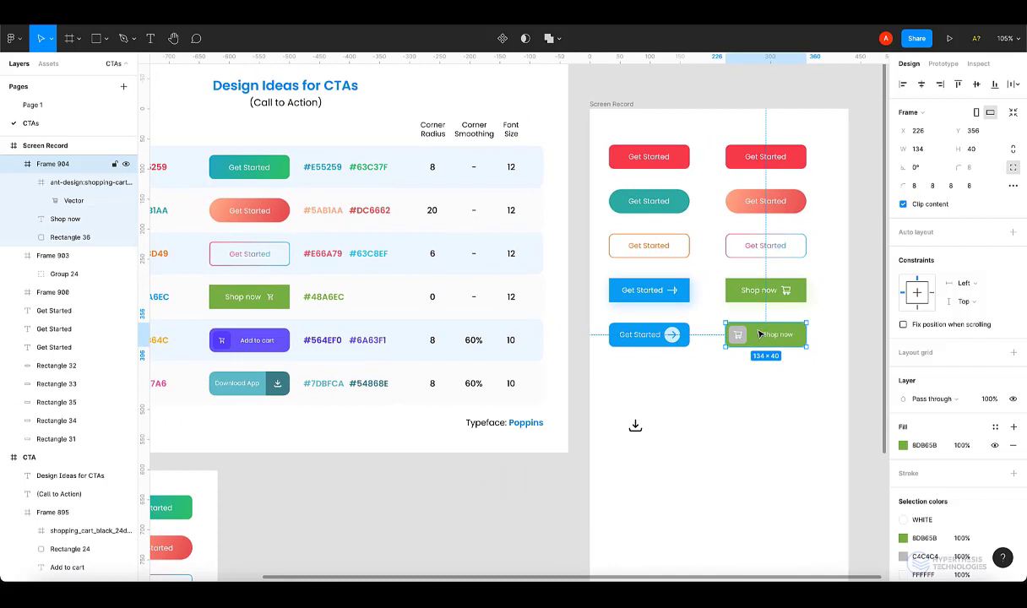
{"action": "left_click", "coordinate": [275, 338]}
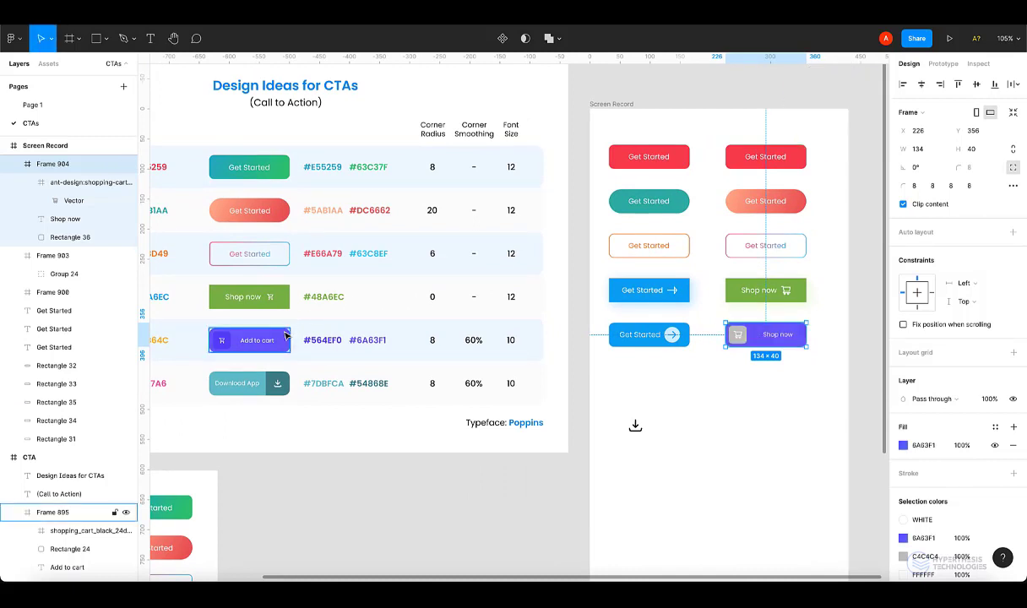
Fill the icon square with the reference's darker purple 564EF0.
{"action": "left_click", "coordinate": [743, 331]}
{"action": "key", "text": "i"}
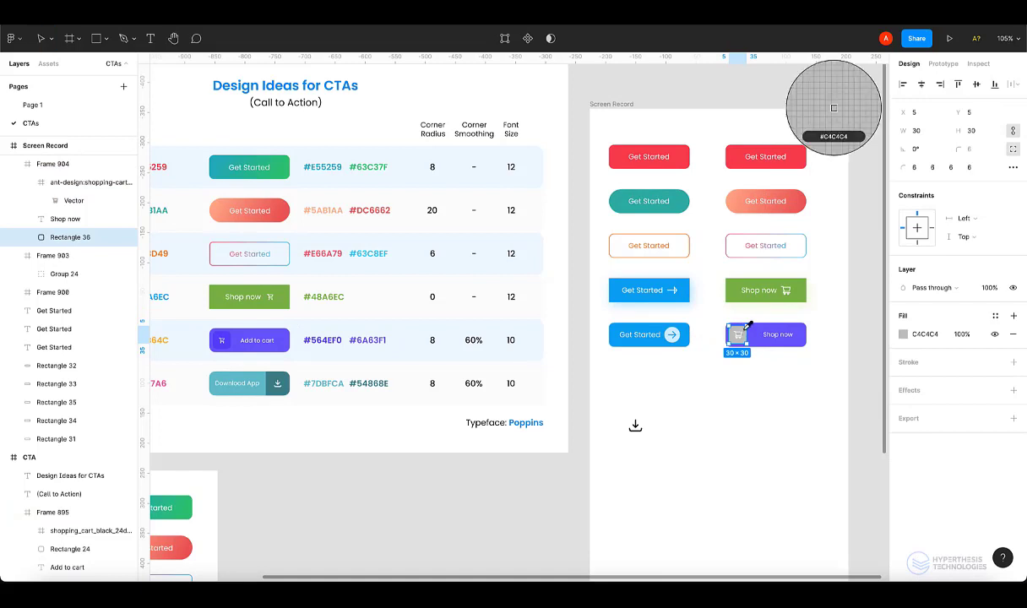
{"action": "left_click", "coordinate": [229, 337]}
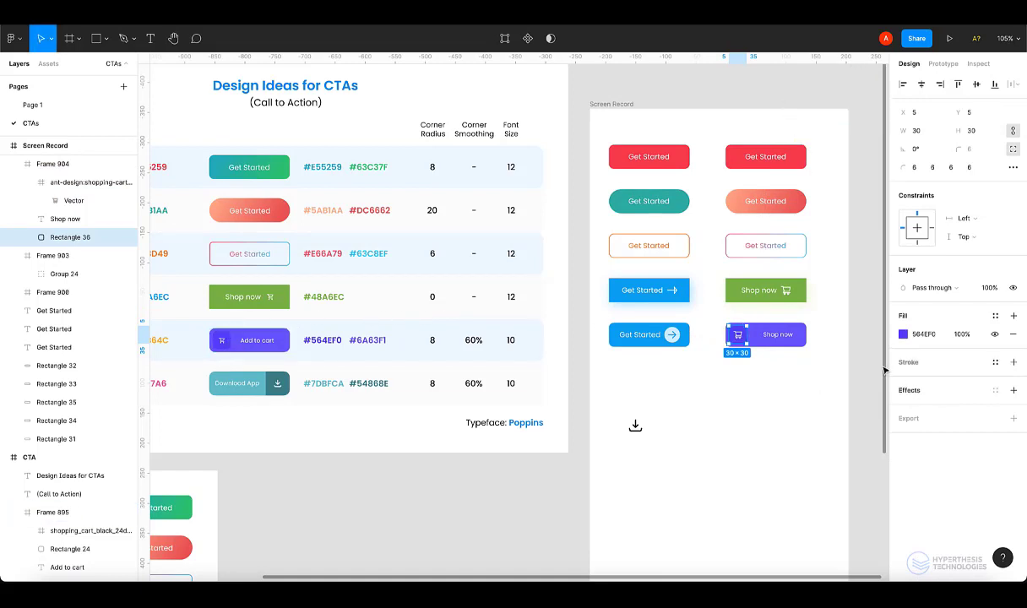
{"action": "left_click", "coordinate": [862, 363]}
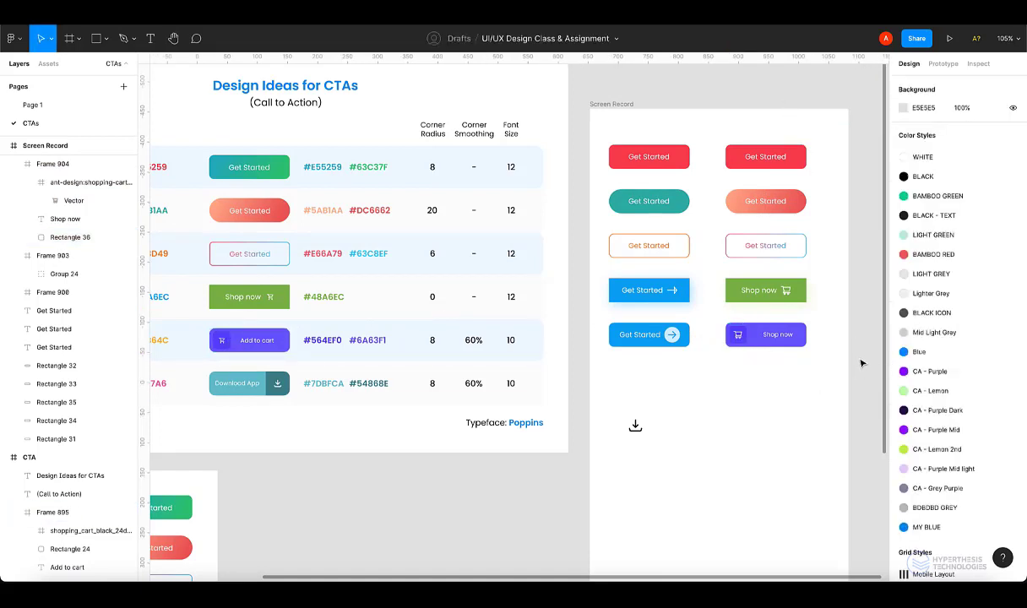
{"action": "left_click", "coordinate": [782, 336], "text": "ctrl"}
{"action": "double_click", "coordinate": [782, 335]}
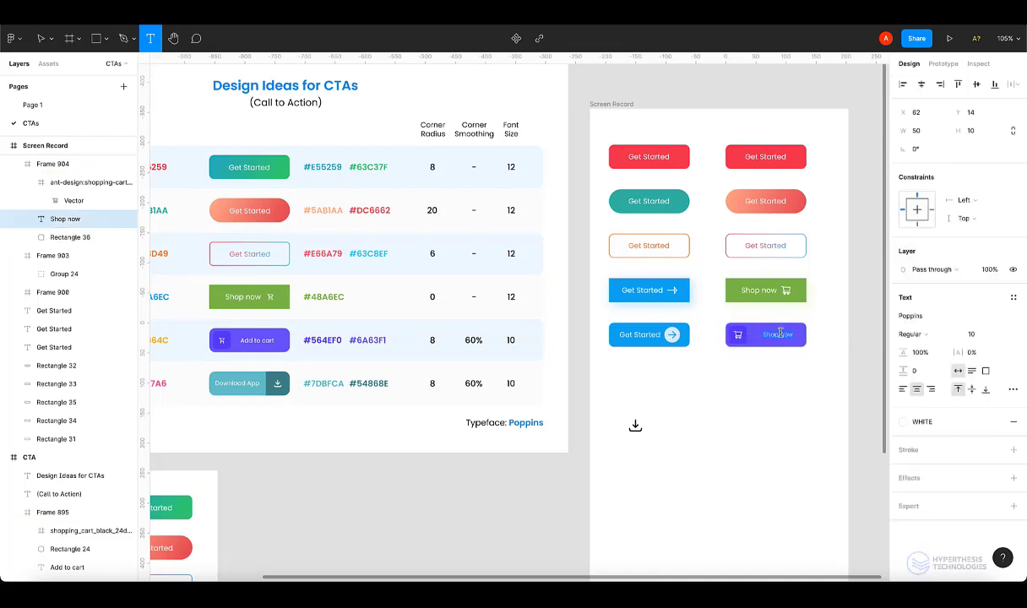
Change the label text to 'Add to cart' and shift it slightly left.
{"action": "type", "text": "Ad"}
{"action": "left_click", "coordinate": [812, 362]}
{"action": "scroll", "coordinate": [806, 372], "scroll_direction": "up", "scroll_amount": 10}
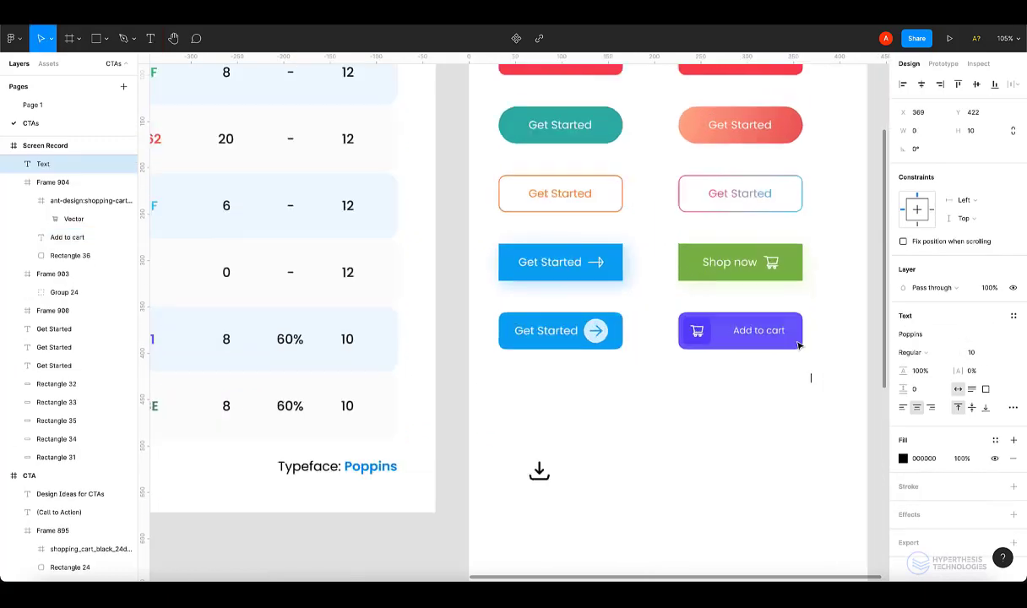
{"action": "scroll", "coordinate": [752, 325], "scroll_direction": "up", "scroll_amount": 3}
{"action": "left_click", "coordinate": [767, 324]}
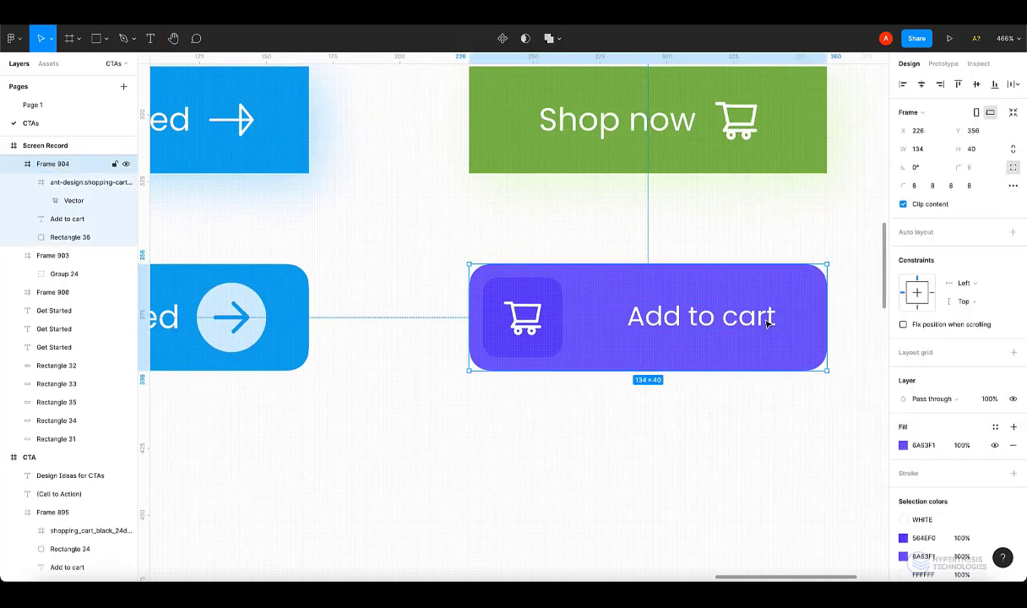
{"action": "double_click", "coordinate": [763, 321]}
{"action": "left_click_drag", "start_coordinate": [760, 320], "coordinate": [743, 320]}
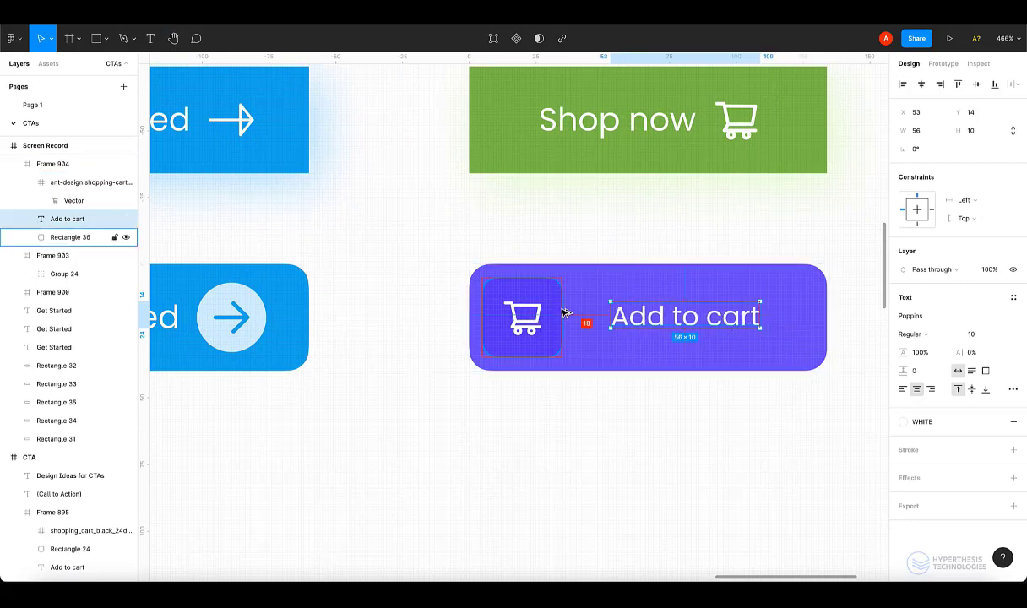
Check the label's spacing from the icon and nudge a duplicated copy one pixel right.
{"action": "key", "text": "alt"}
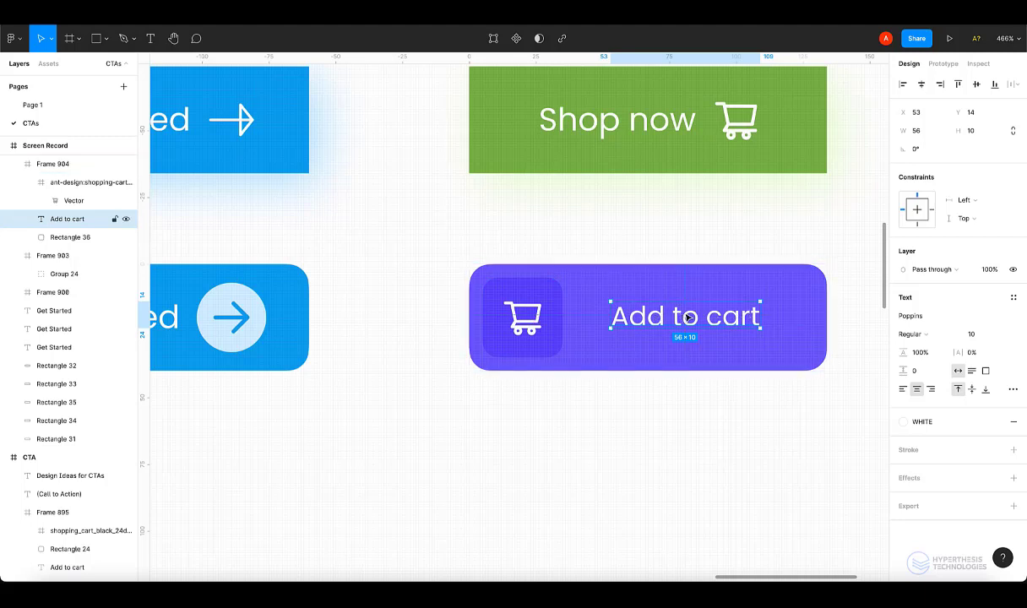
{"action": "left_click_drag", "start_coordinate": [688, 317], "coordinate": [696, 318]}
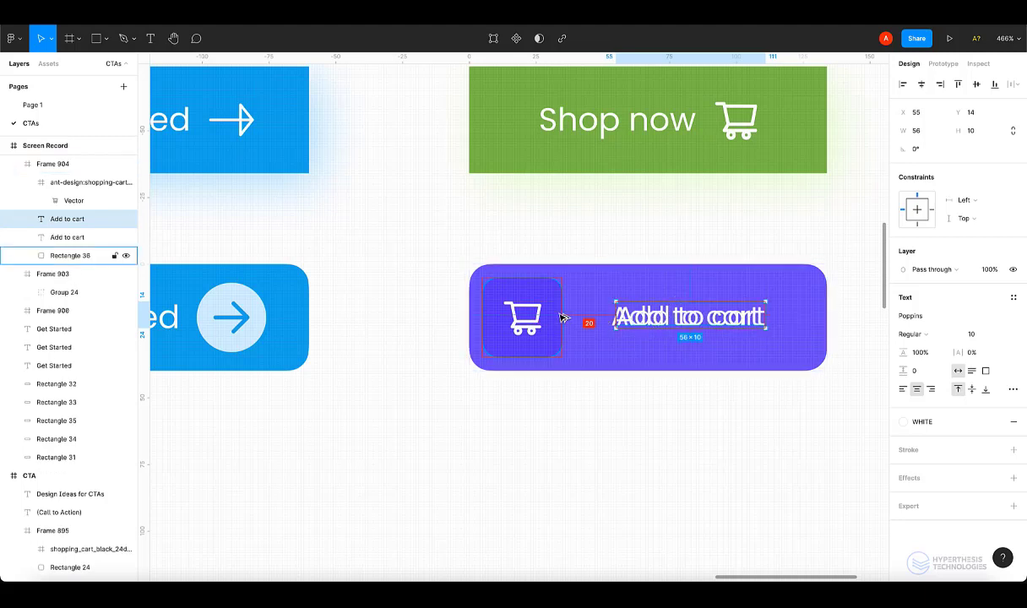
{"action": "key", "text": "Right"}
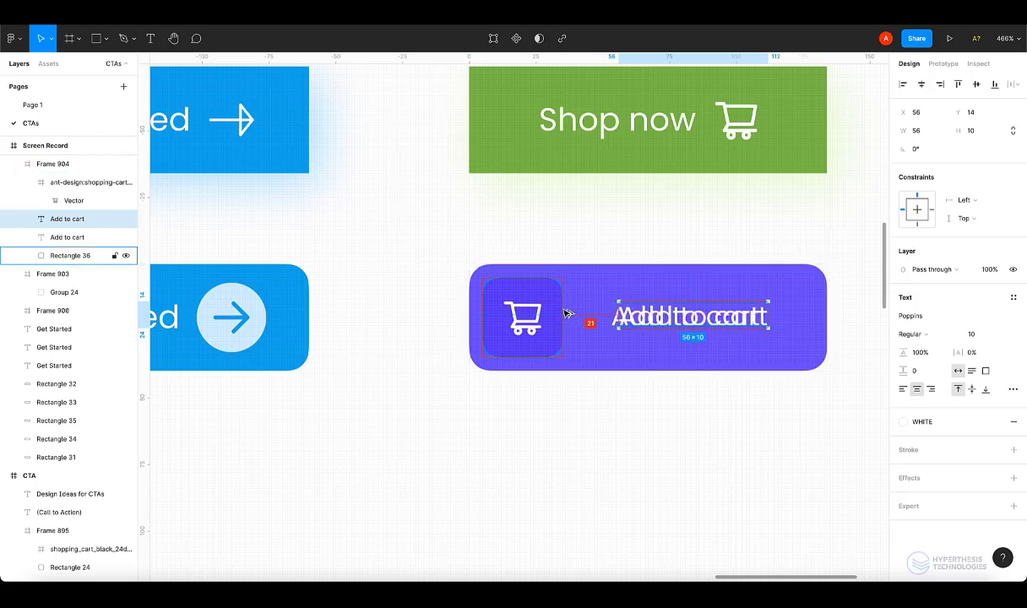
{"action": "left_click", "coordinate": [625, 406]}
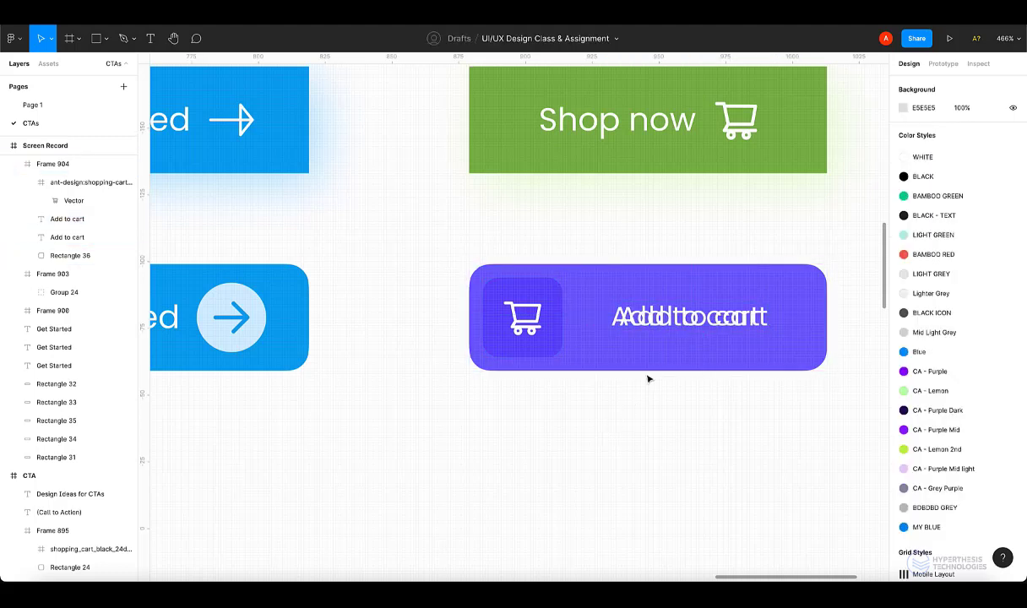
Delete the overlapping extra Add to cart label, keeping a single label beside the icon.
{"action": "left_click", "coordinate": [621, 317]}
{"action": "left_click", "coordinate": [619, 316]}
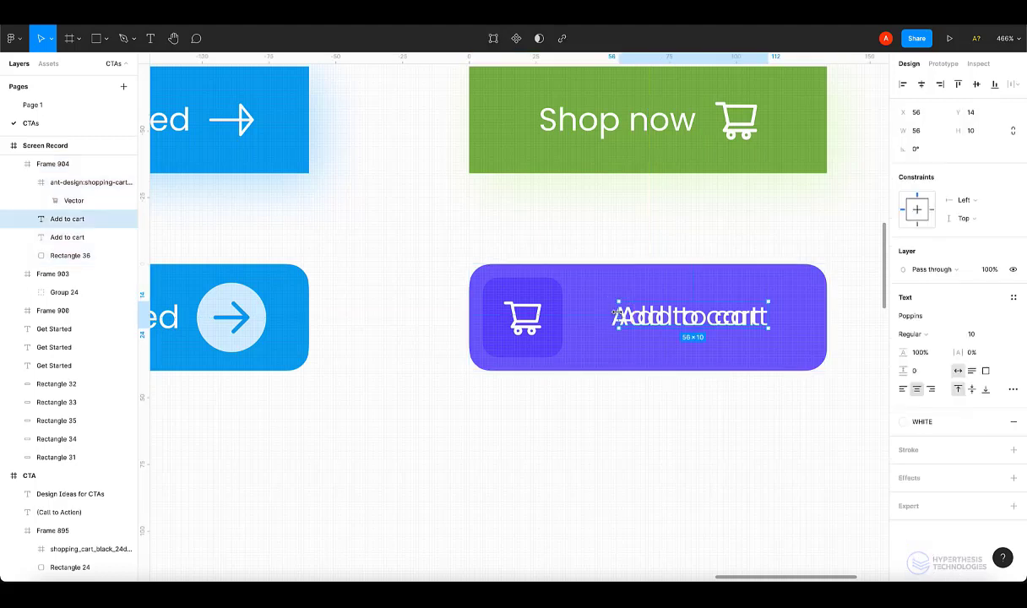
{"action": "key", "text": "Delete"}
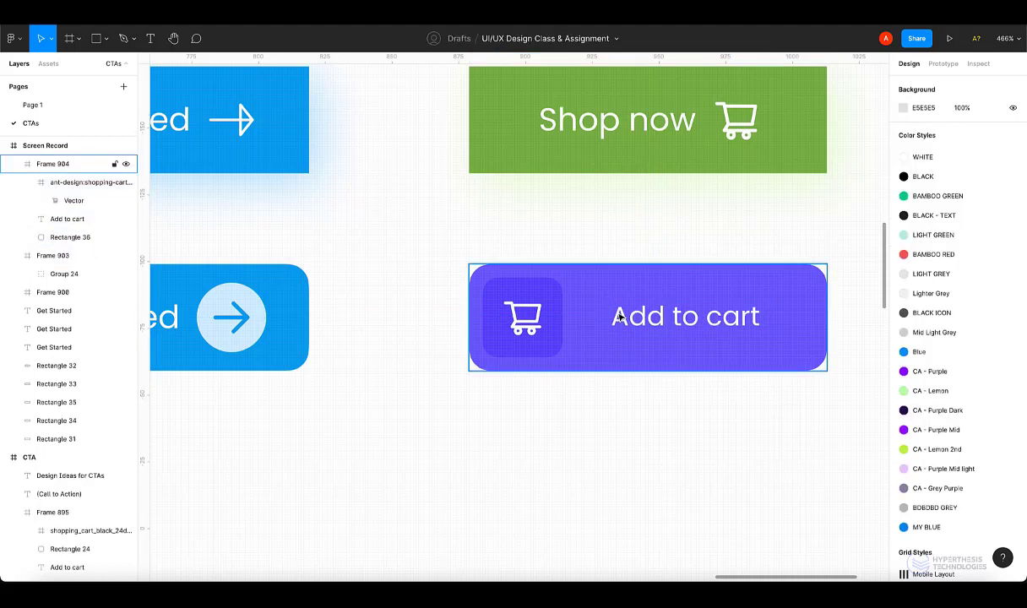
{"action": "left_click", "coordinate": [619, 316]}
{"action": "left_click", "coordinate": [615, 318]}
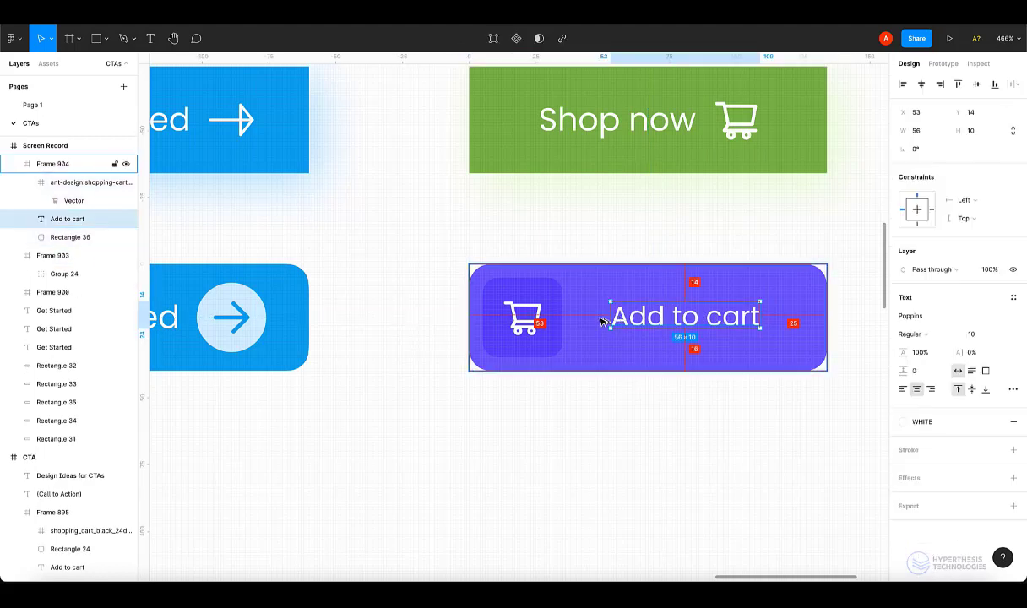
{"action": "key", "text": "ctrl+z"}
{"action": "key", "text": "ctrl+z"}
{"action": "key", "text": "ctrl+z"}
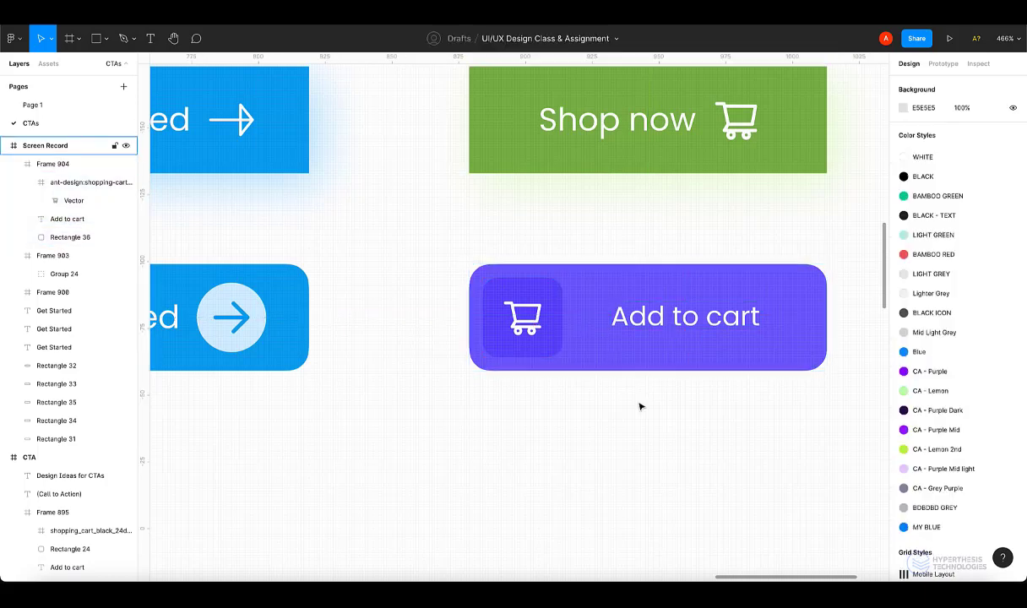
{"action": "left_click", "coordinate": [644, 385]}
{"action": "left_click", "coordinate": [614, 321]}
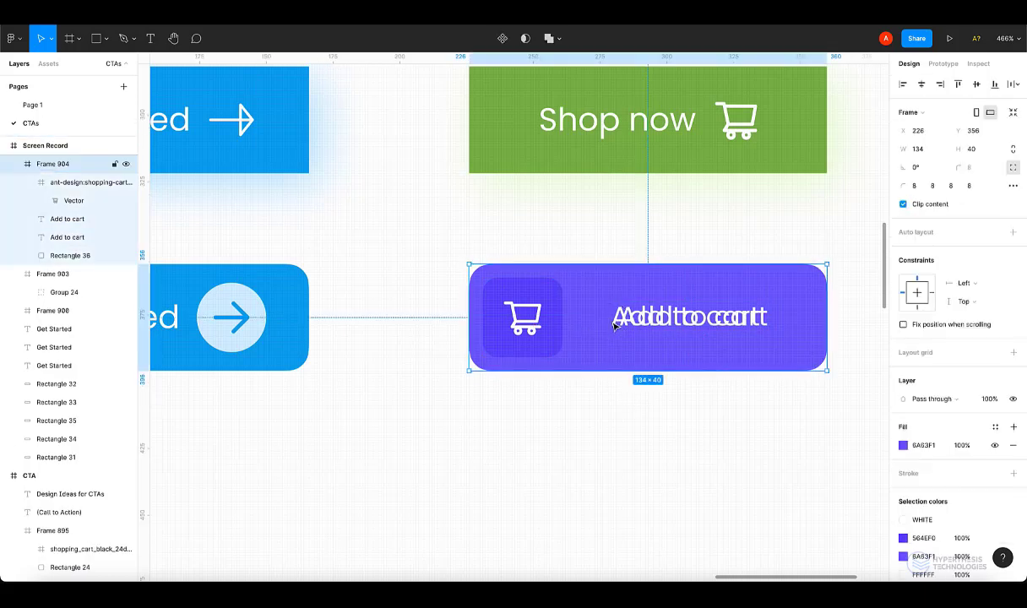
{"action": "left_click", "coordinate": [611, 320]}
{"action": "key", "text": "Delete"}
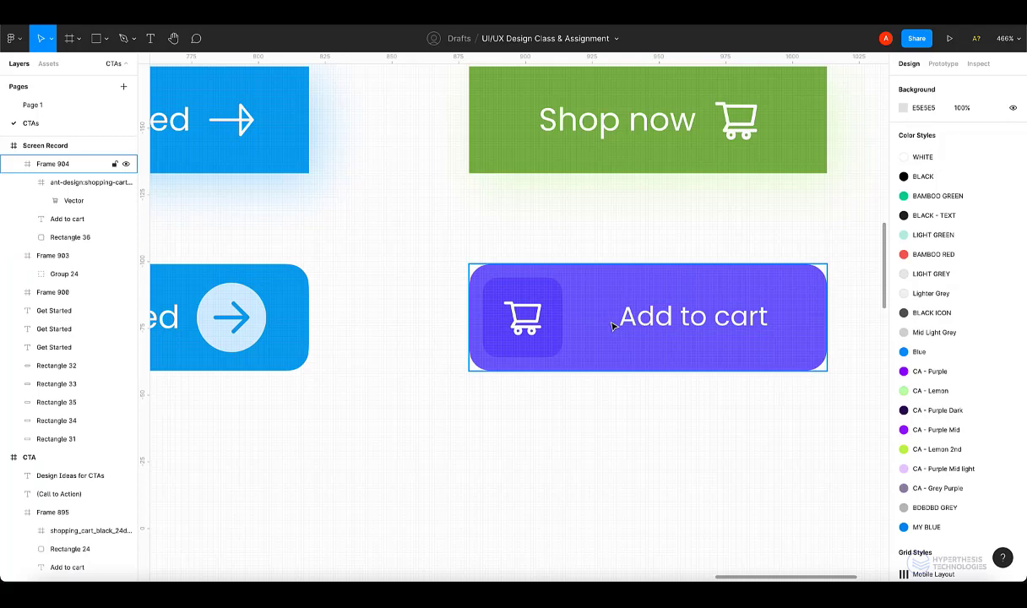
{"action": "left_click", "coordinate": [638, 326]}
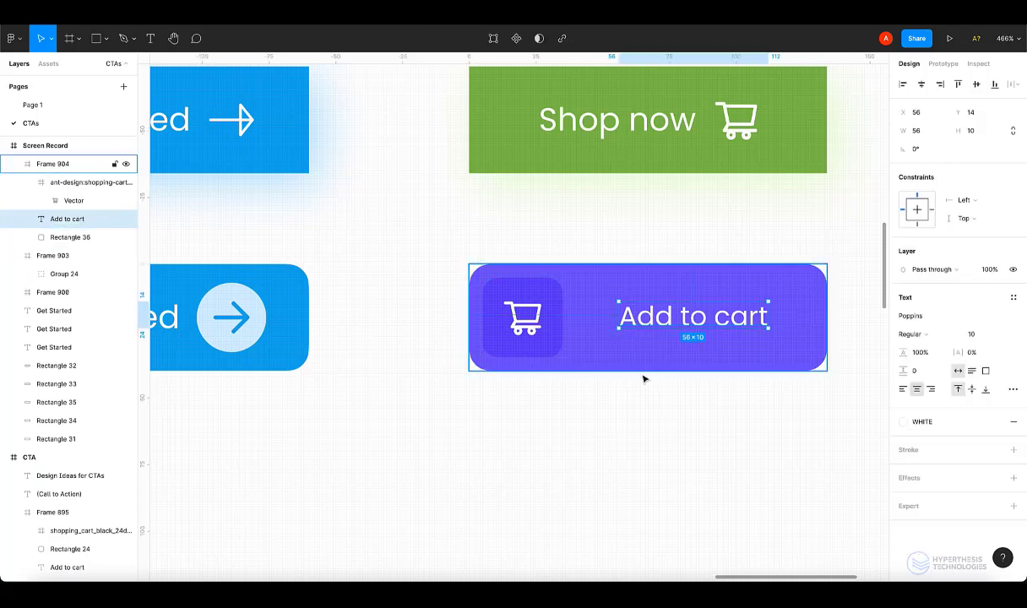
{"action": "scroll", "coordinate": [642, 378], "scroll_direction": "down", "scroll_amount": 5}
{"action": "scroll", "coordinate": [642, 379], "scroll_direction": "down", "scroll_amount": 5}
Duplicate the bottom row of buttons directly below it.
{"action": "left_click", "coordinate": [764, 385]}
{"action": "scroll", "coordinate": [735, 386], "scroll_direction": "down", "scroll_amount": 5}
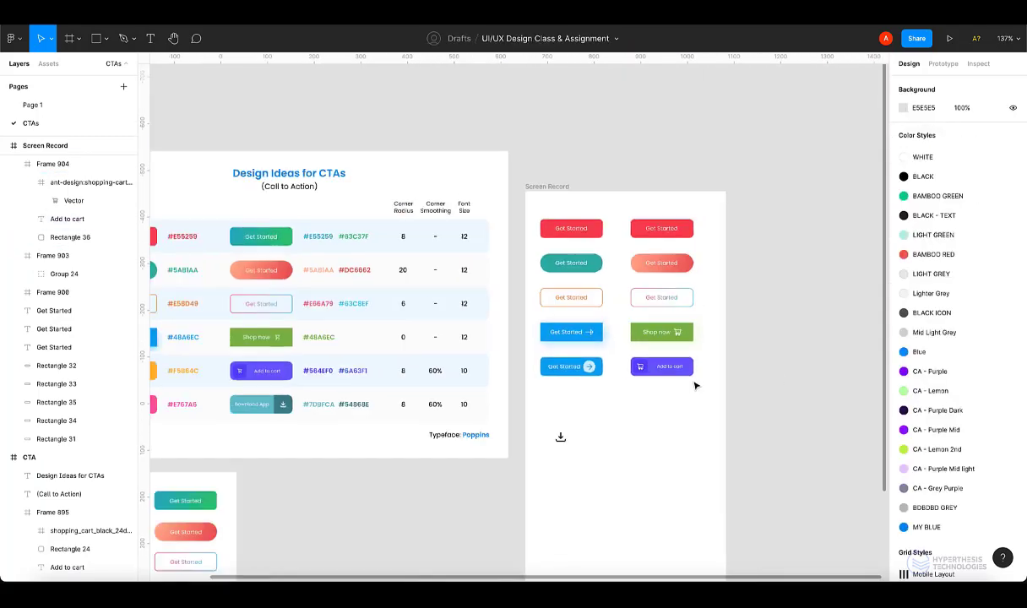
{"action": "scroll", "coordinate": [697, 384], "scroll_direction": "up", "scroll_amount": 3}
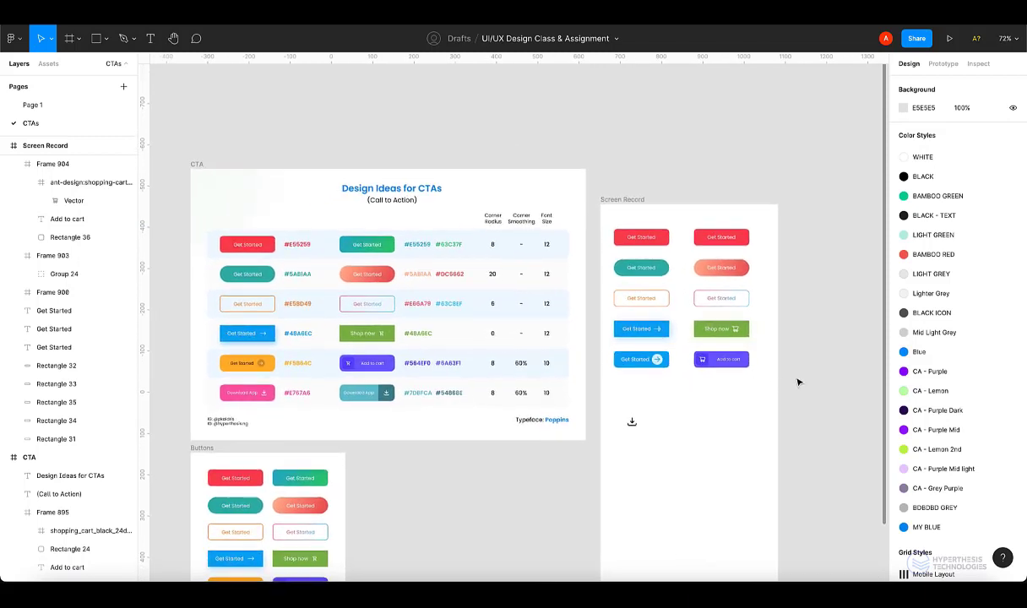
{"action": "left_click_drag", "start_coordinate": [806, 374], "coordinate": [605, 350]}
{"action": "left_click_drag", "start_coordinate": [665, 362], "coordinate": [665, 393]}
{"action": "left_click", "coordinate": [783, 398]}
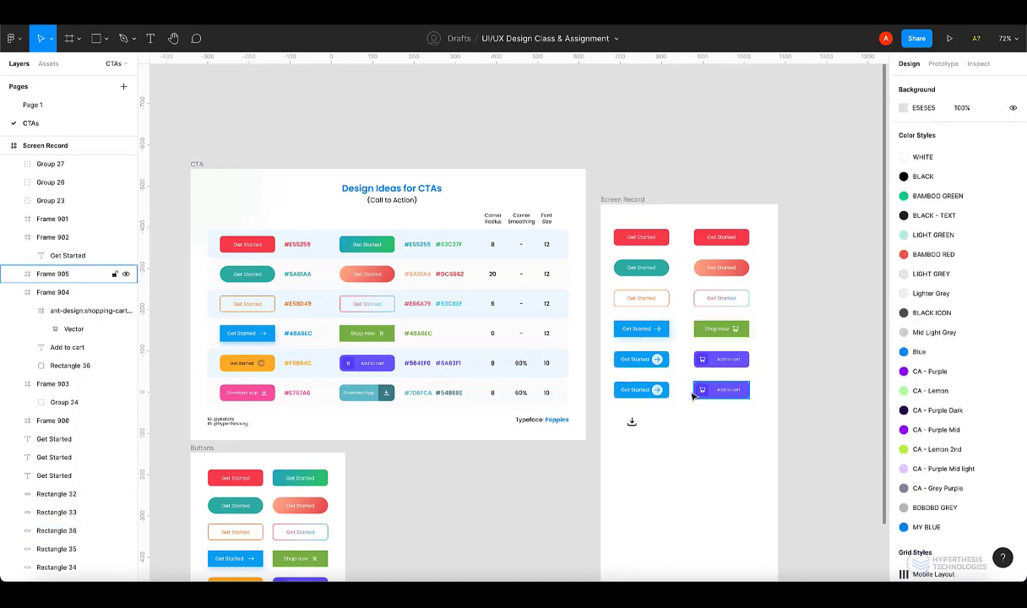
Recolour the copied Get Started button pink E767A6 and the Add to cart button teal 7DBFCA.
{"action": "left_click", "coordinate": [614, 392]}
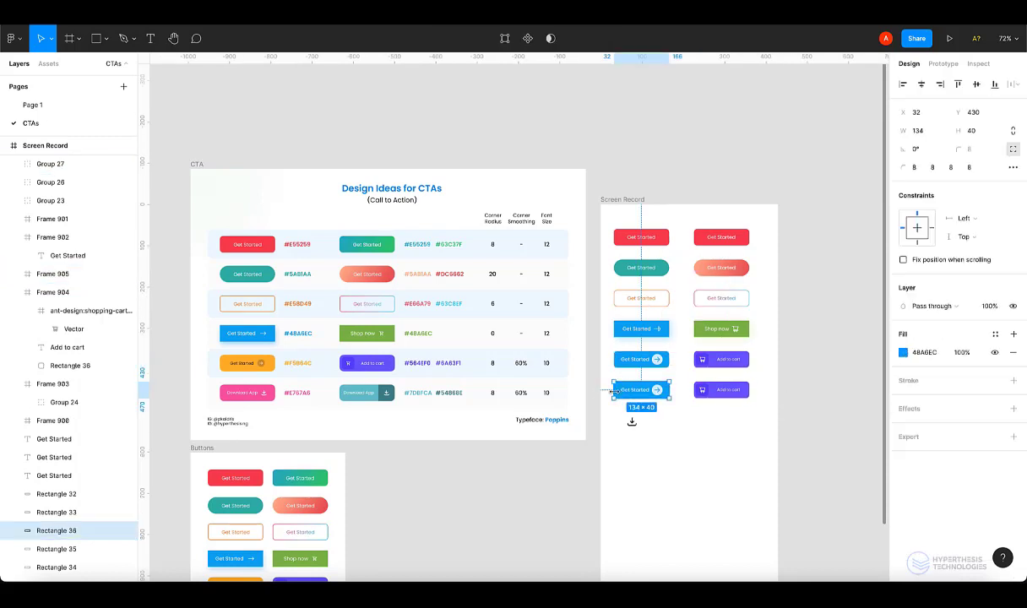
{"action": "key", "text": "i"}
{"action": "left_click", "coordinate": [240, 393]}
{"action": "left_click", "coordinate": [746, 395]}
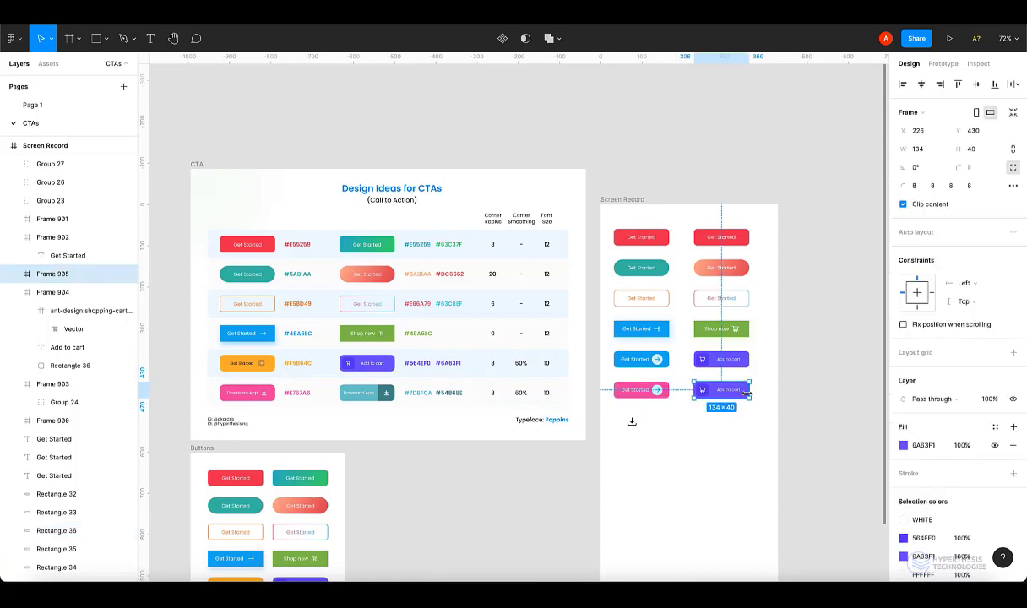
{"action": "key", "text": "i"}
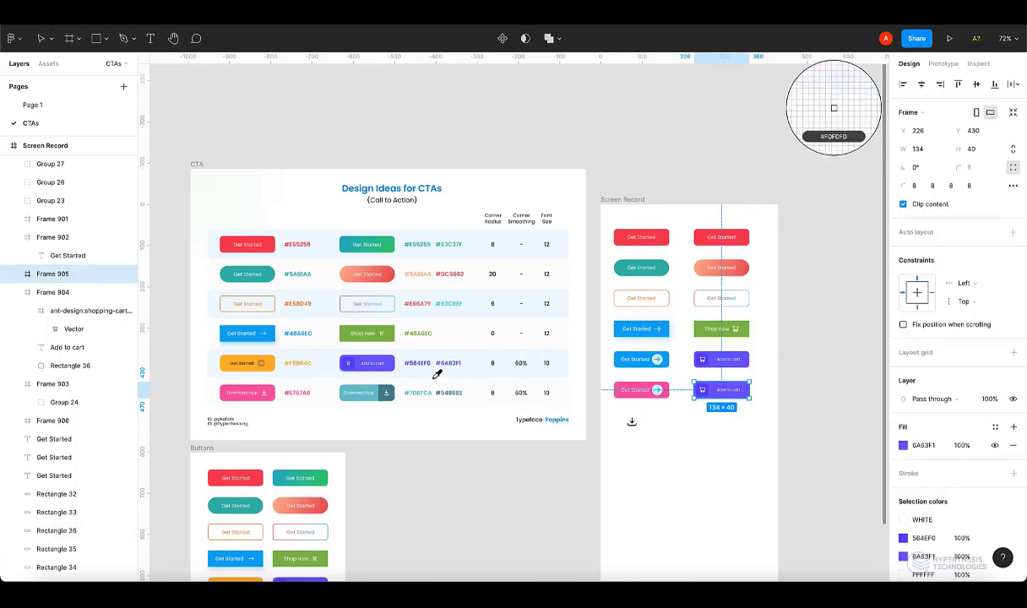
{"action": "left_click", "coordinate": [355, 393]}
Relabel both the teal and pink buttons 'Download App'.
{"action": "left_click", "coordinate": [782, 415]}
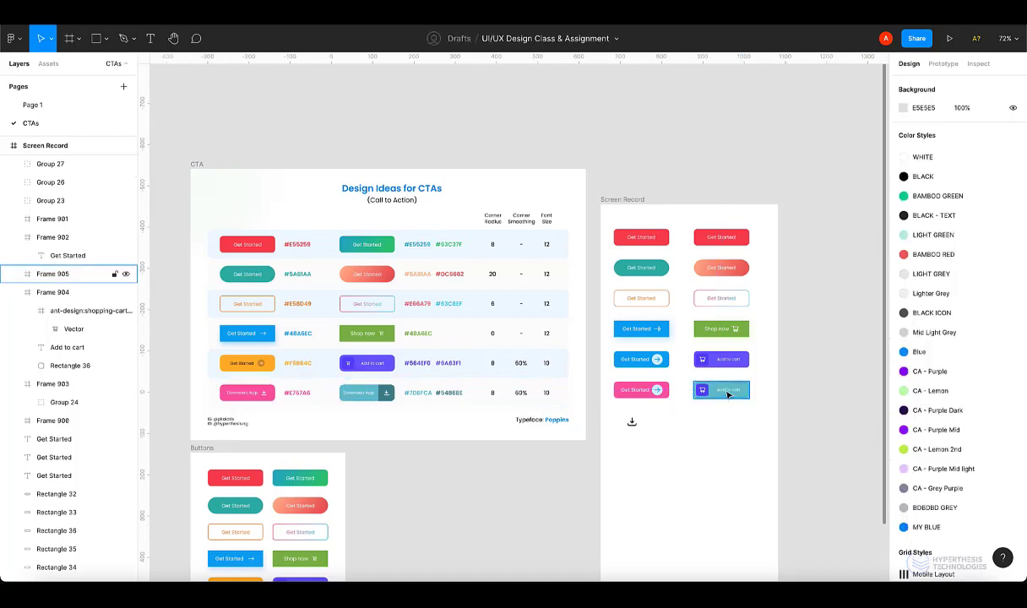
{"action": "left_click", "coordinate": [725, 389]}
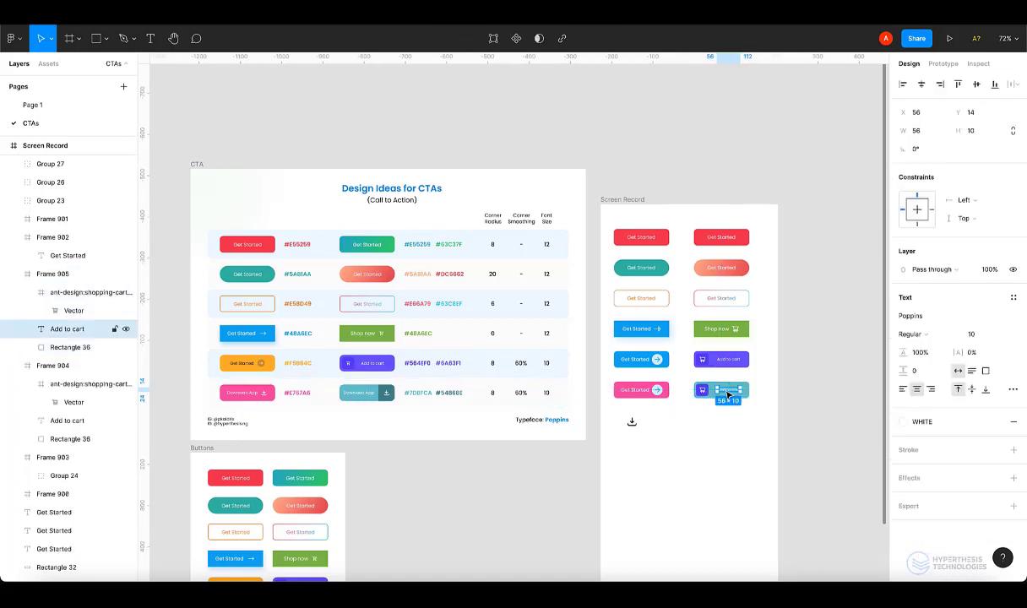
{"action": "double_click", "coordinate": [727, 392]}
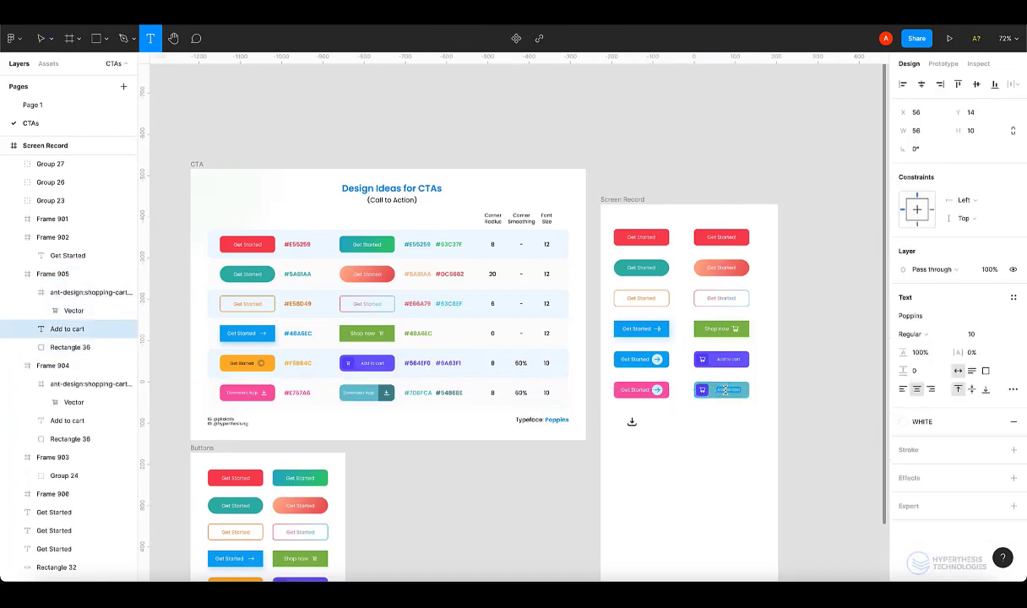
{"action": "type", "text": "Download App"}
{"action": "left_click", "coordinate": [644, 390]}
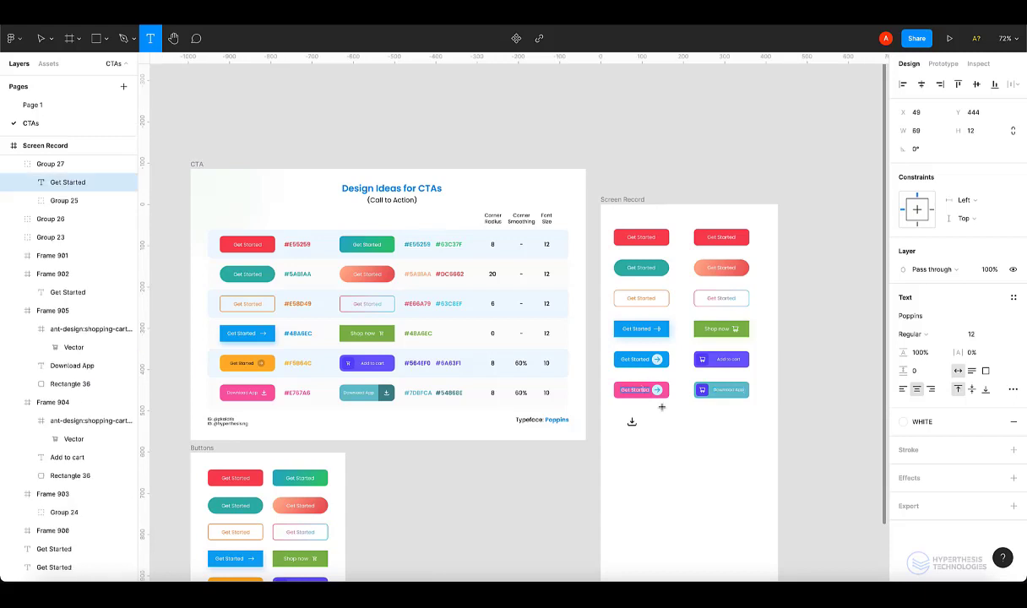
{"action": "type", "text": "Download App"}
Delete the arrow inside the pink button's circle.
{"action": "key", "text": "Escape"}
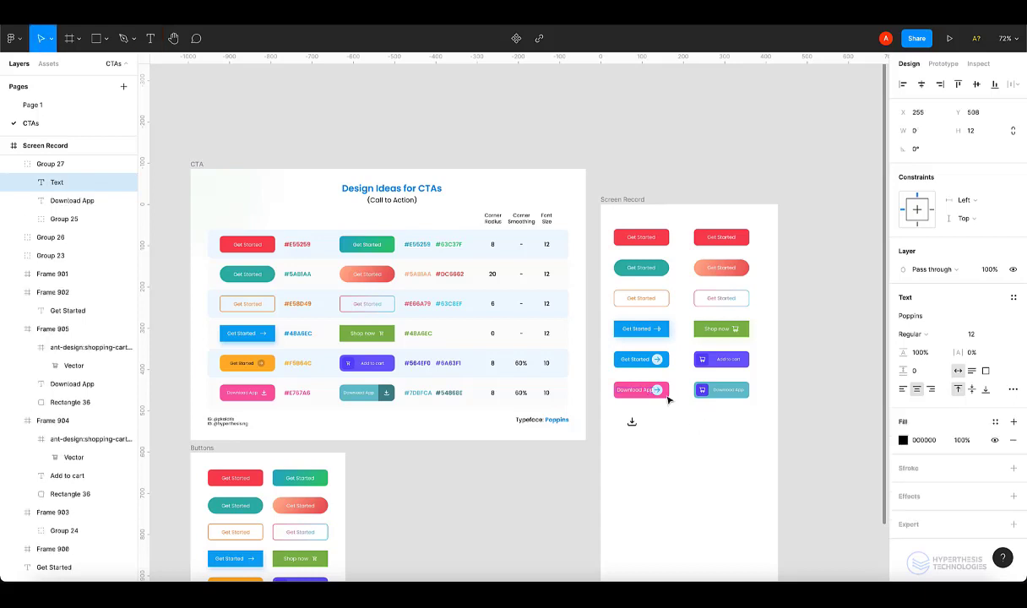
{"action": "key", "text": "Escape"}
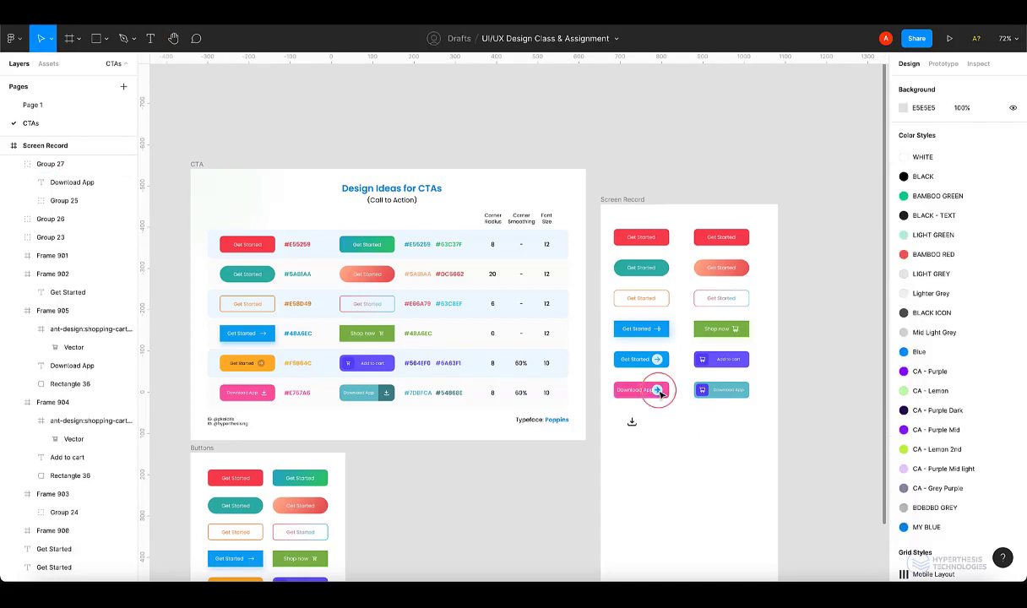
{"action": "left_click", "coordinate": [662, 394], "text": "ctrl"}
{"action": "key", "text": "Delete"}
Remove the white circle and its icon group from the pink button.
{"action": "left_click", "coordinate": [662, 394], "text": "ctrl"}
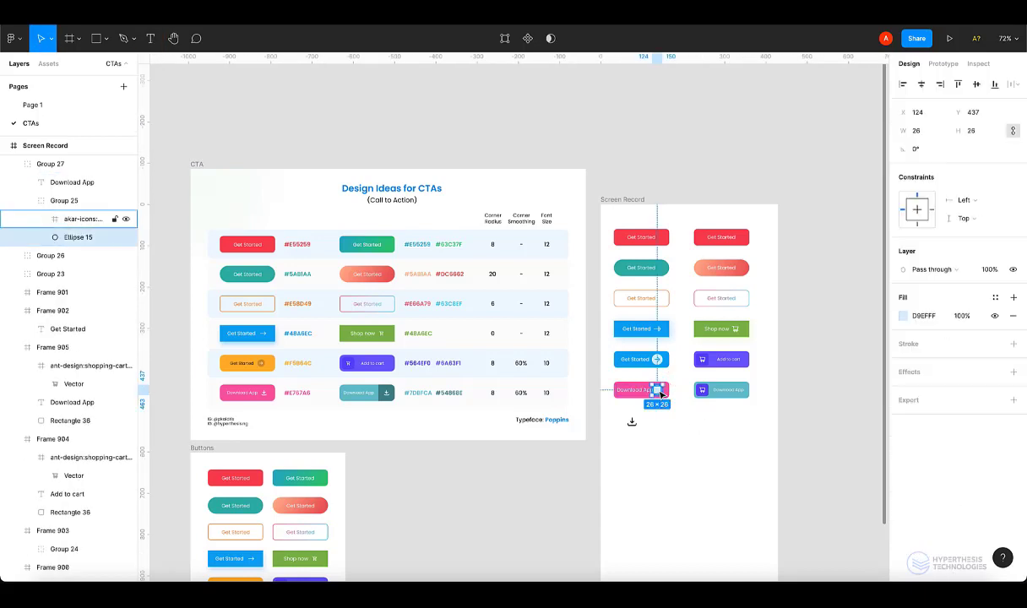
{"action": "left_click", "coordinate": [86, 222], "text": "shift"}
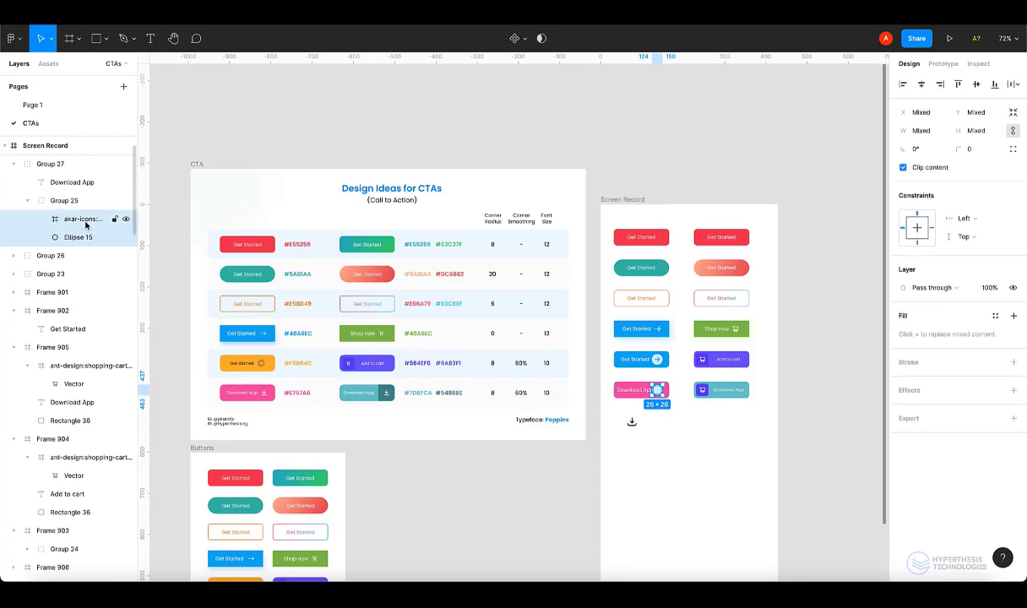
{"action": "key", "text": "Escape"}
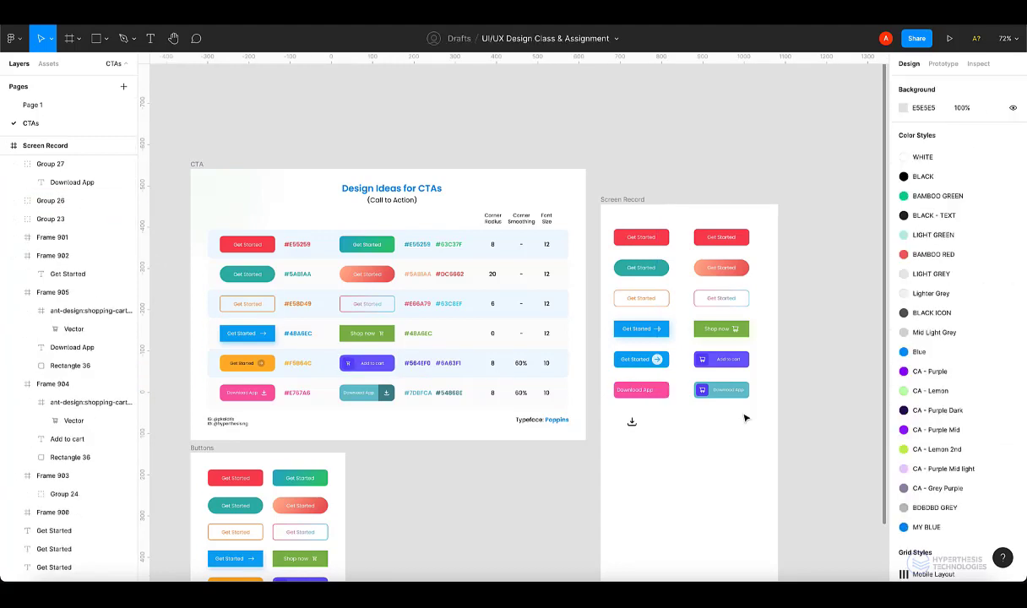
Delete the teal button's purple square and cart icon, then move the download icon into the pink button.
{"action": "left_click", "coordinate": [702, 390], "text": "ctrl"}
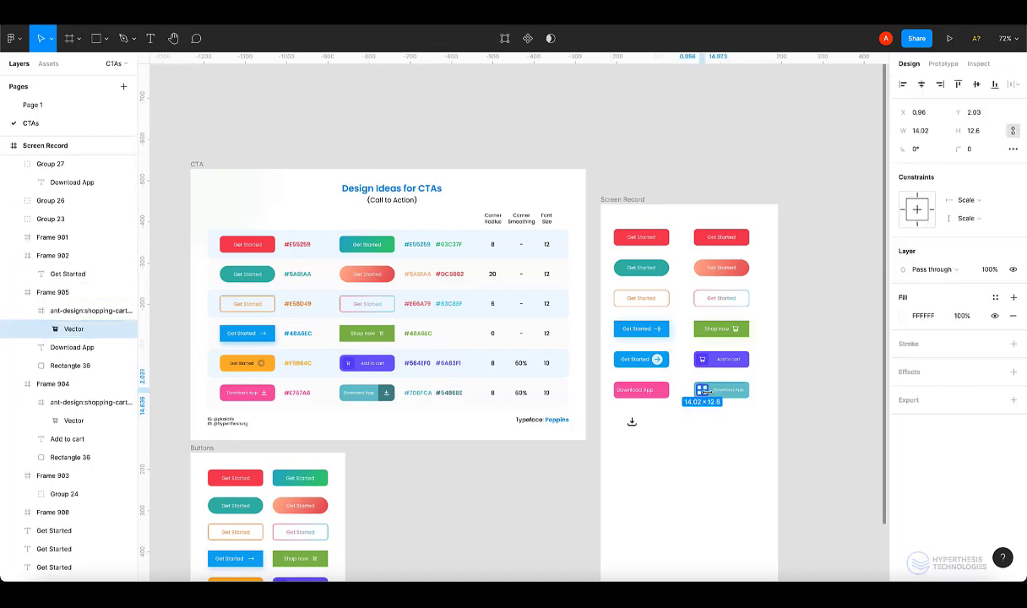
{"action": "left_click", "coordinate": [711, 418]}
{"action": "left_click", "coordinate": [708, 395]}
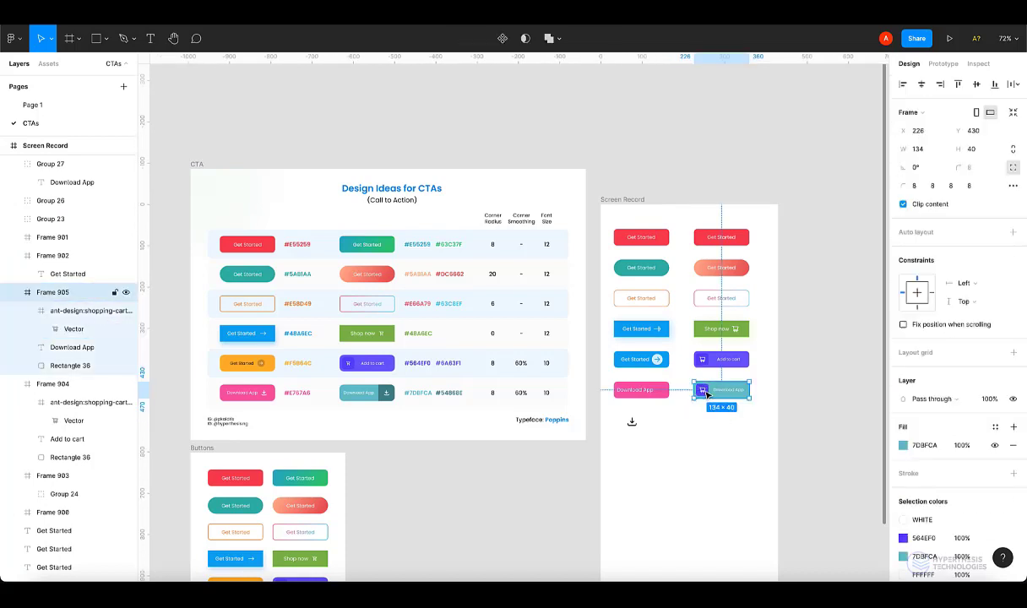
{"action": "scroll", "coordinate": [708, 395], "scroll_direction": "up", "scroll_amount": 10}
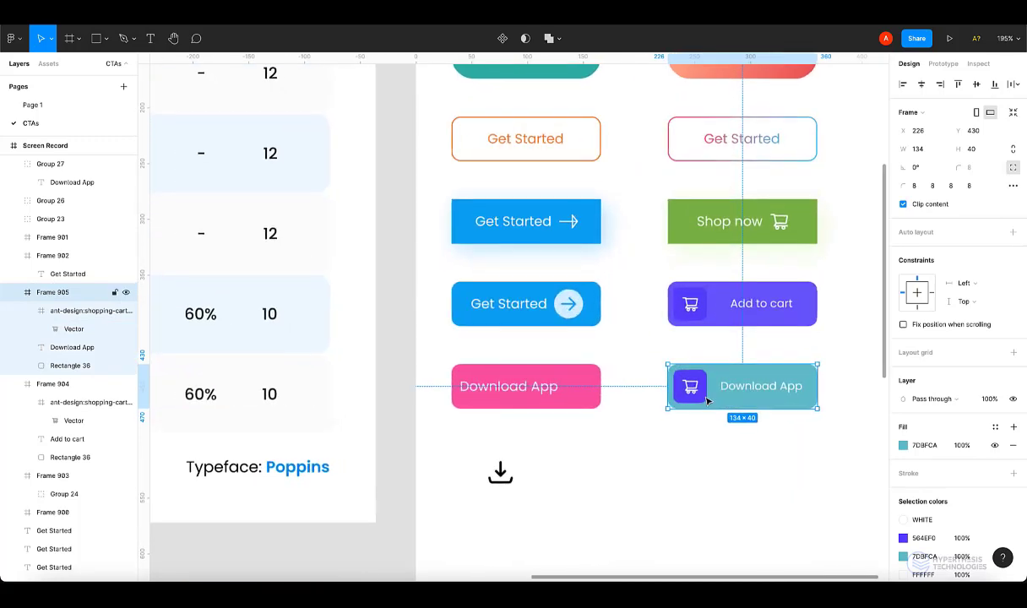
{"action": "left_click", "coordinate": [703, 397]}
{"action": "key", "text": "Delete"}
{"action": "left_click", "coordinate": [691, 389], "text": "ctrl"}
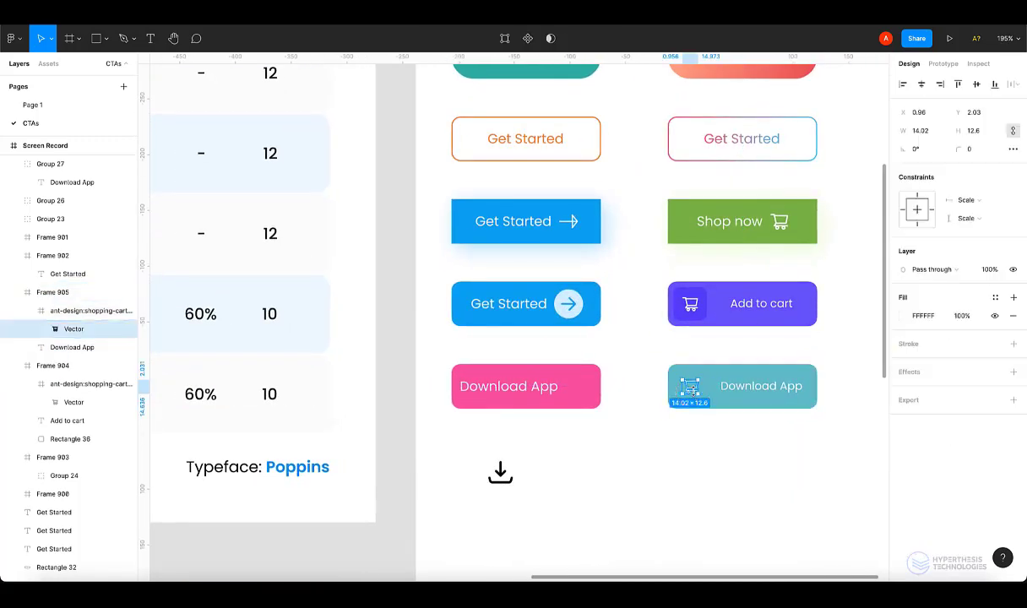
{"action": "key", "text": "Delete"}
{"action": "scroll", "coordinate": [708, 403], "scroll_direction": "down", "scroll_amount": 4}
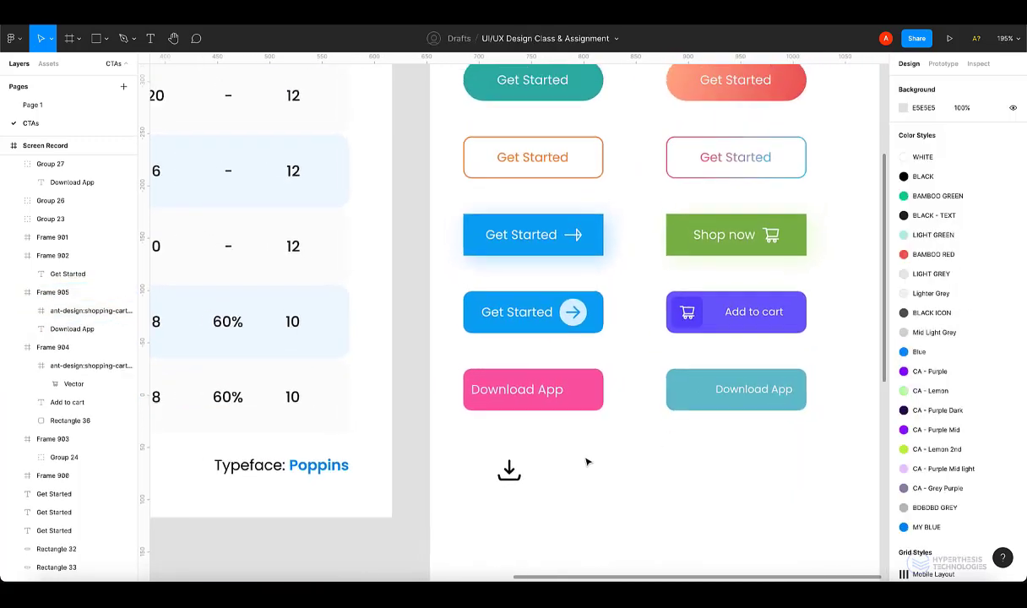
{"action": "left_click", "coordinate": [528, 465]}
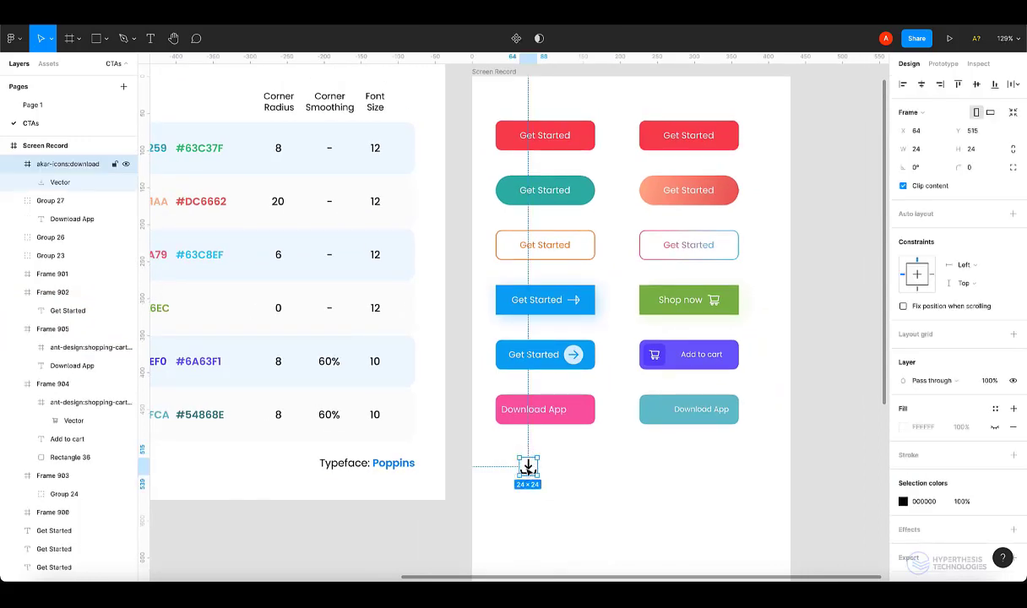
{"action": "left_click_drag", "start_coordinate": [528, 466], "coordinate": [487, 404]}
Lock the download icon's proportions and try a drag resize, undoing it back to 24×24.
{"action": "scroll", "coordinate": [612, 411], "scroll_direction": "up", "scroll_amount": 5}
{"action": "scroll", "coordinate": [615, 415], "scroll_direction": "up", "scroll_amount": 1}
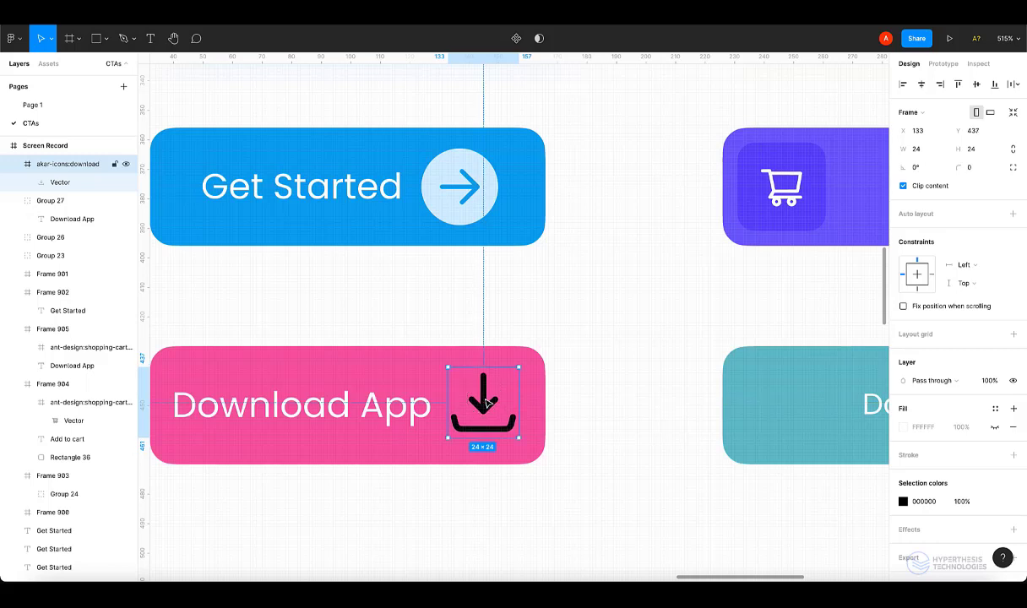
{"action": "scroll", "coordinate": [625, 367], "scroll_direction": "down", "scroll_amount": 3}
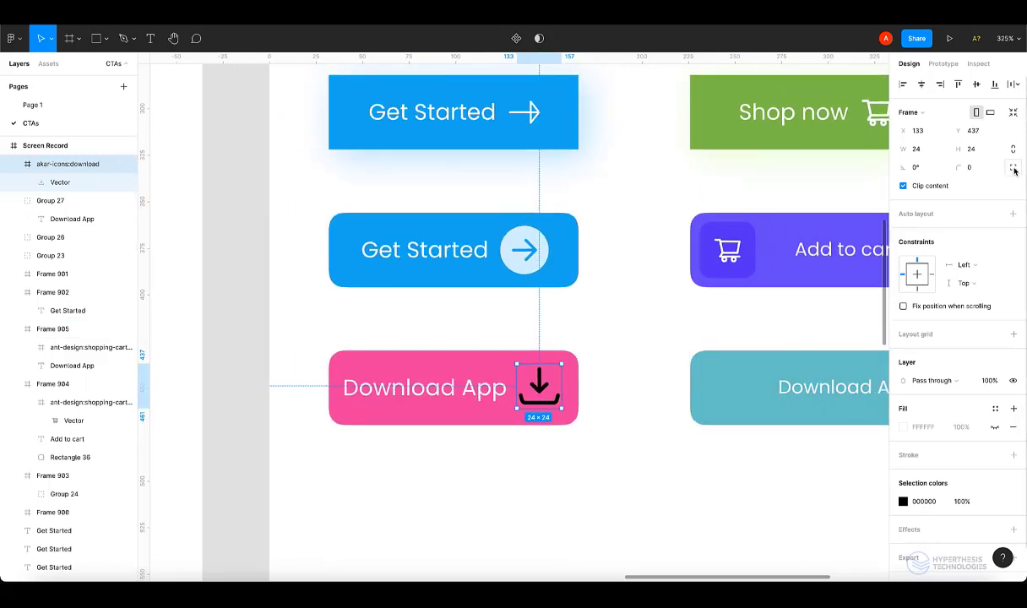
{"action": "left_click", "coordinate": [1014, 151]}
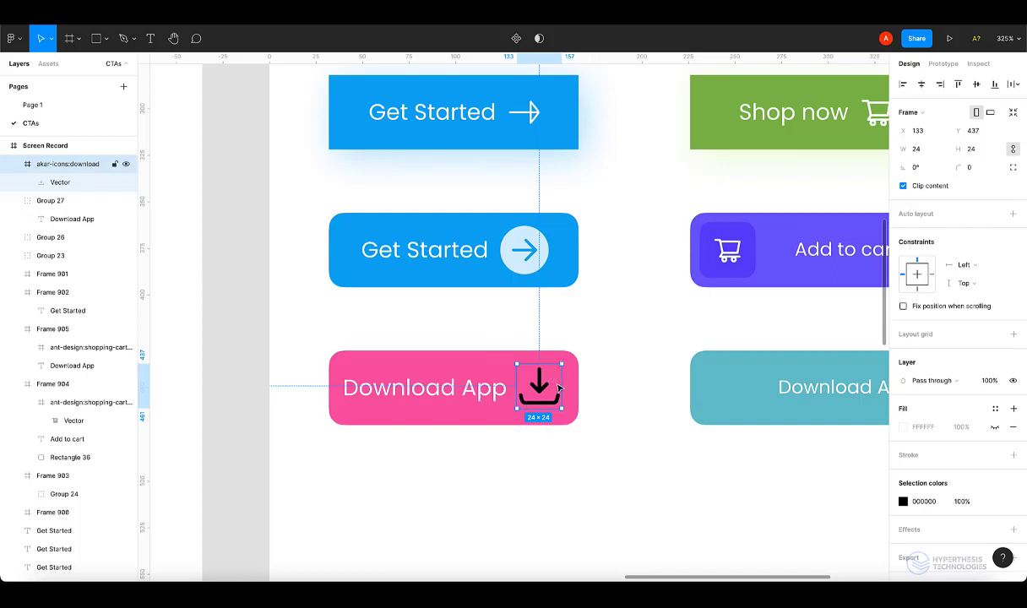
{"action": "left_click", "coordinate": [1014, 150]}
{"action": "left_click_drag", "start_coordinate": [562, 363], "coordinate": [688, 229]}
{"action": "key", "text": "ctrl+z"}
Shrink the proportion-locked download icon to 18×18, then to 16×16.
{"action": "left_click", "coordinate": [1013, 149]}
{"action": "left_click", "coordinate": [982, 151]}
{"action": "type", "text": "18"}
{"action": "key", "text": "Return"}
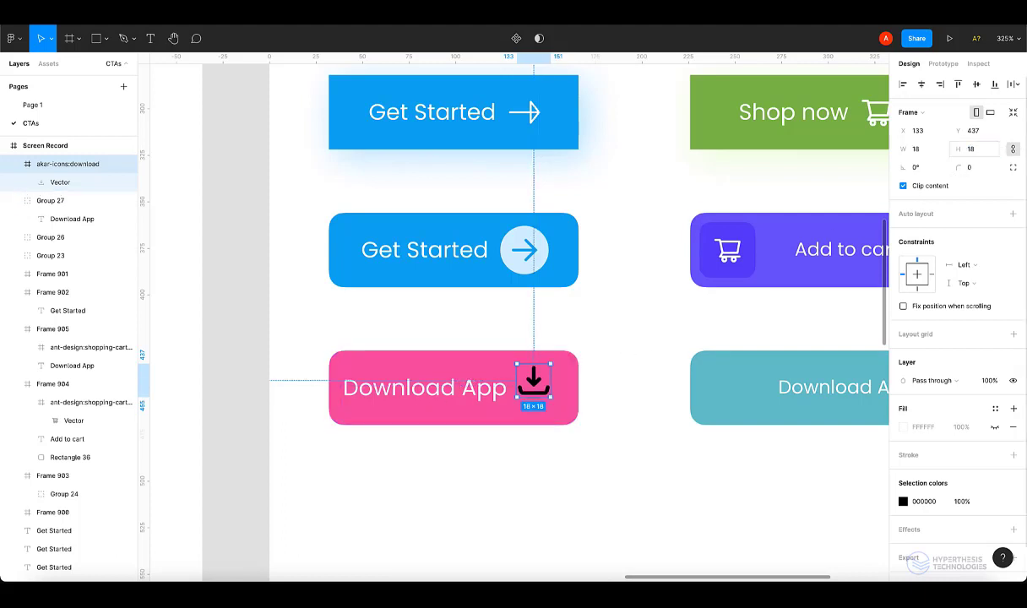
{"action": "left_click", "coordinate": [983, 152]}
{"action": "type", "text": "16"}
{"action": "key", "text": "Return"}
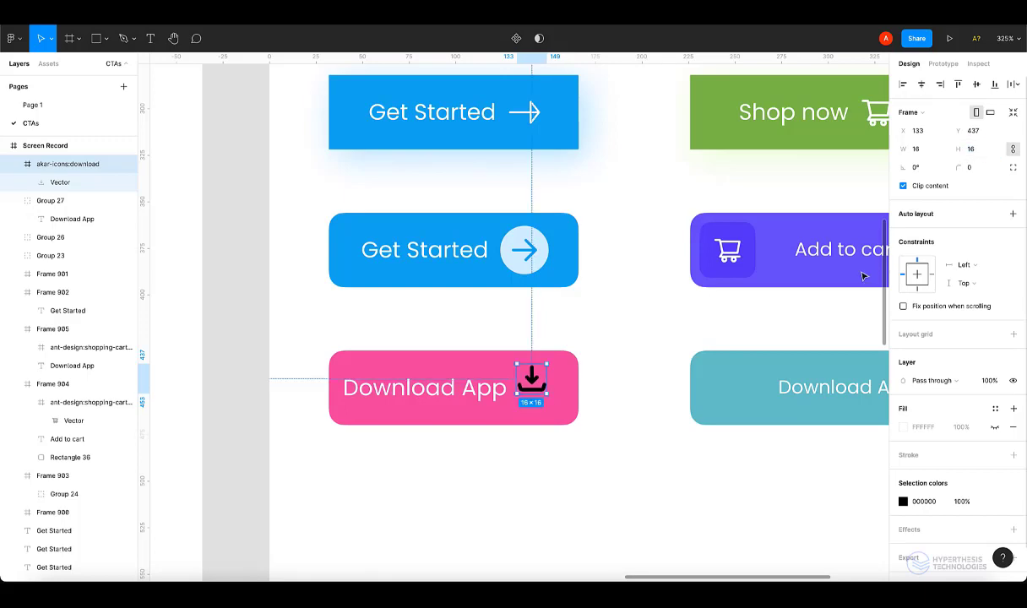
{"action": "scroll", "coordinate": [809, 320], "scroll_direction": "down", "scroll_amount": 8}
{"action": "scroll", "coordinate": [809, 320], "scroll_direction": "up", "scroll_amount": 8}
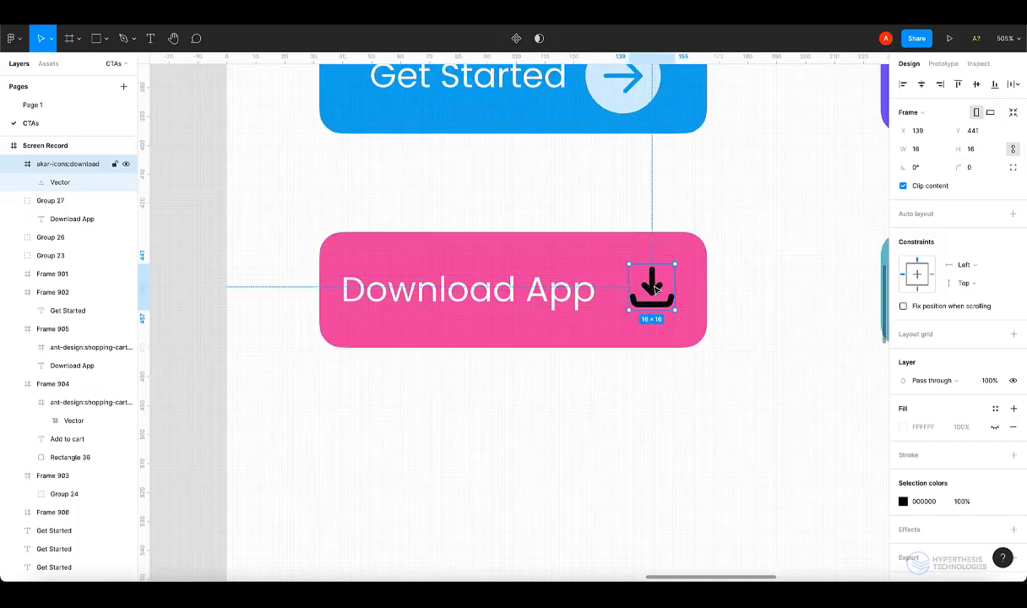
Give the download arrow a 1.5 stroke and make the stroke white.
{"action": "left_click", "coordinate": [59, 183]}
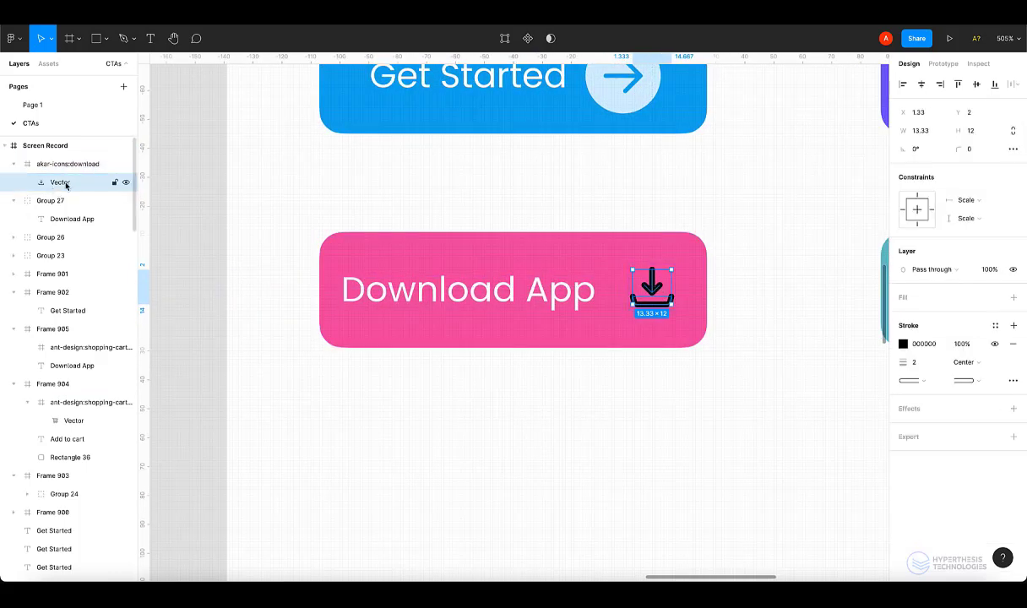
{"action": "left_click", "coordinate": [924, 366]}
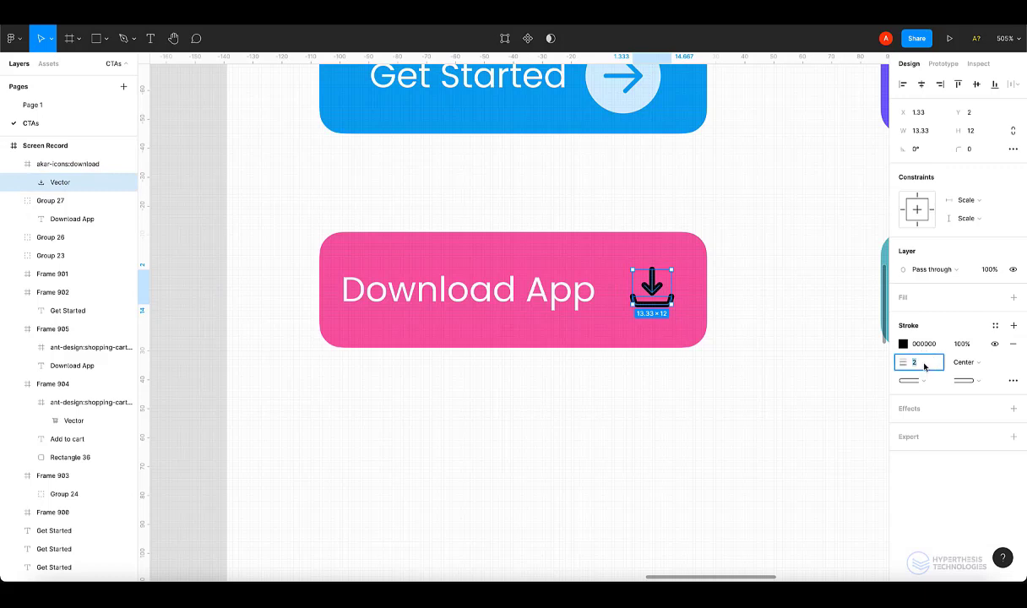
{"action": "type", "text": "1.5"}
{"action": "left_click", "coordinate": [903, 344]}
{"action": "left_click_drag", "start_coordinate": [824, 343], "coordinate": [719, 260]}
{"action": "left_click", "coordinate": [769, 237]}
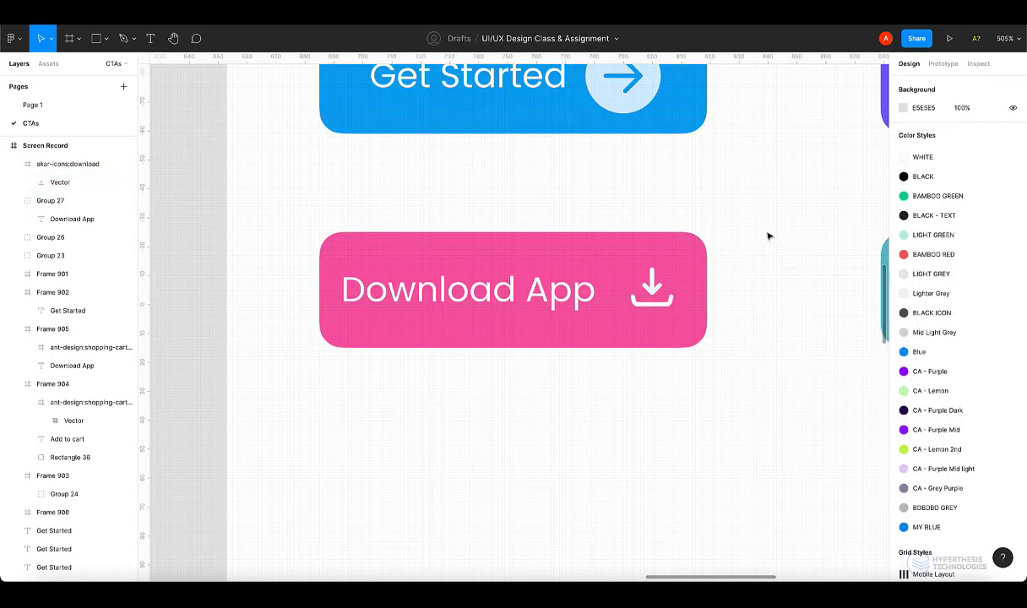
{"action": "scroll", "coordinate": [728, 351], "scroll_direction": "down", "scroll_amount": 5, "text": "ctrl"}
{"action": "scroll", "coordinate": [728, 350], "scroll_direction": "up", "scroll_amount": 5, "text": "ctrl"}
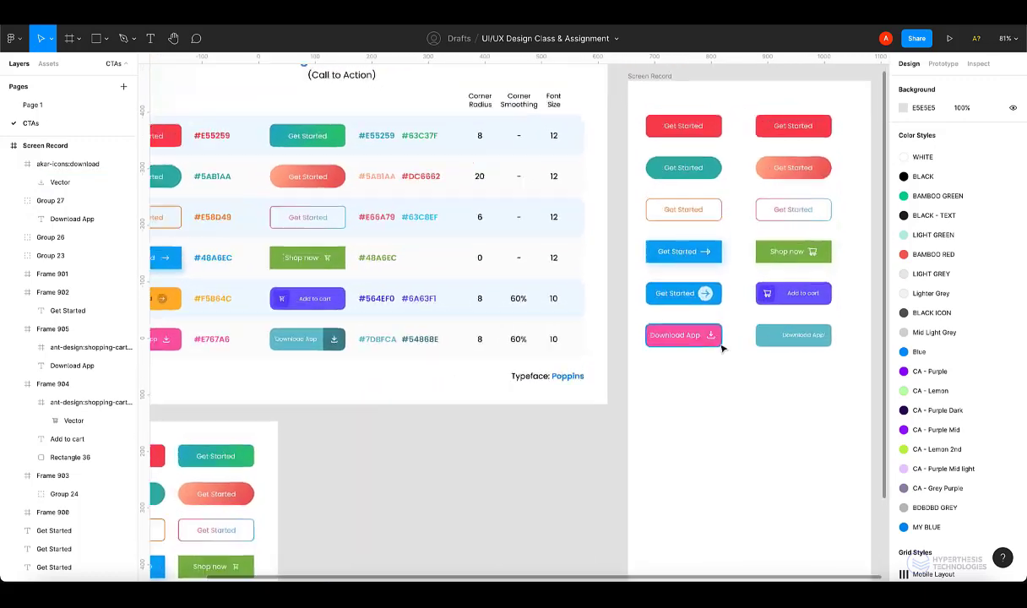
Group the download icon with the Download App text and centre them in the pink button.
{"action": "left_click", "coordinate": [695, 320]}
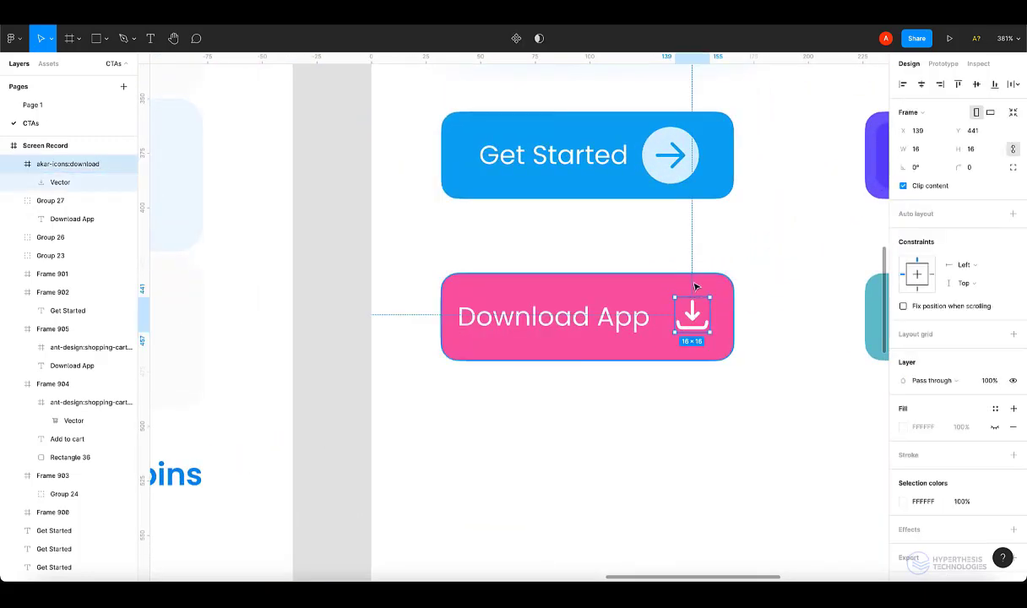
{"action": "key", "text": "ctrl+z"}
{"action": "key", "text": "ctrl+z"}
{"action": "key", "text": "ctrl+z"}
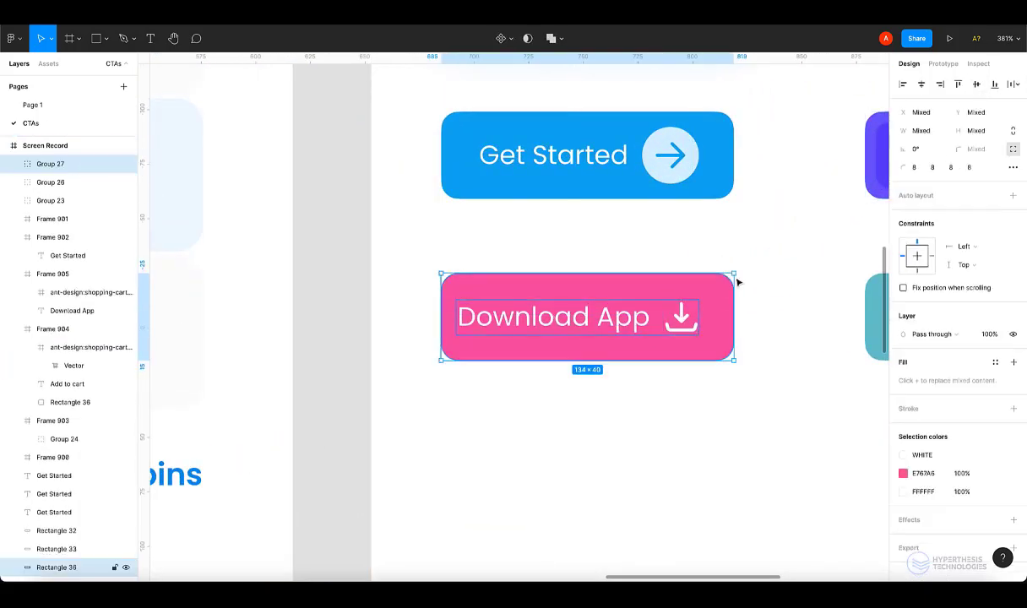
{"action": "left_click", "coordinate": [922, 83]}
{"action": "left_click", "coordinate": [822, 177]}
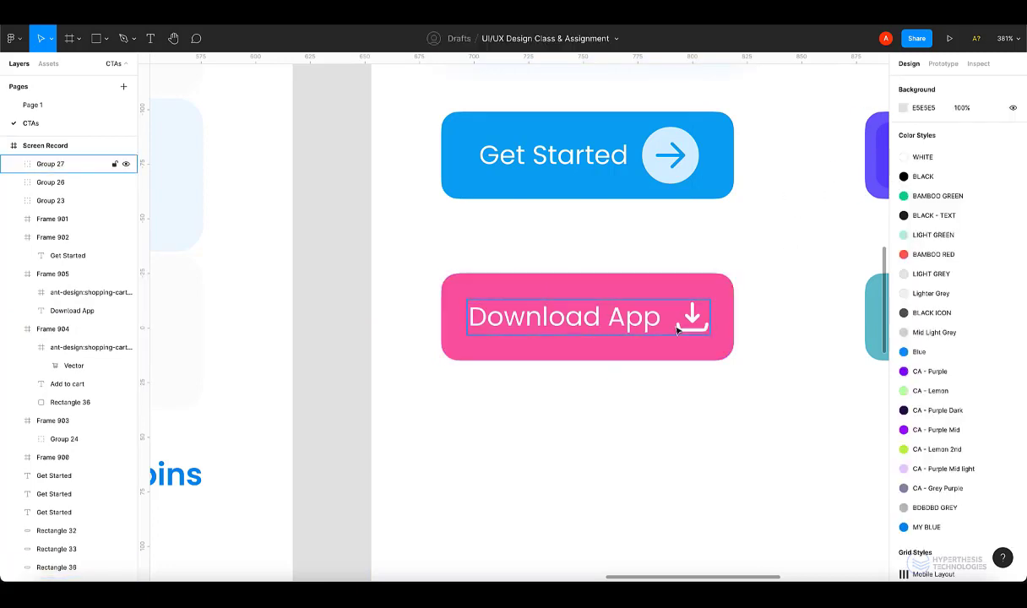
{"action": "scroll", "coordinate": [426, 321], "scroll_direction": "down", "scroll_amount": 5}
{"action": "scroll", "coordinate": [452, 333], "scroll_direction": "up", "scroll_amount": 5}
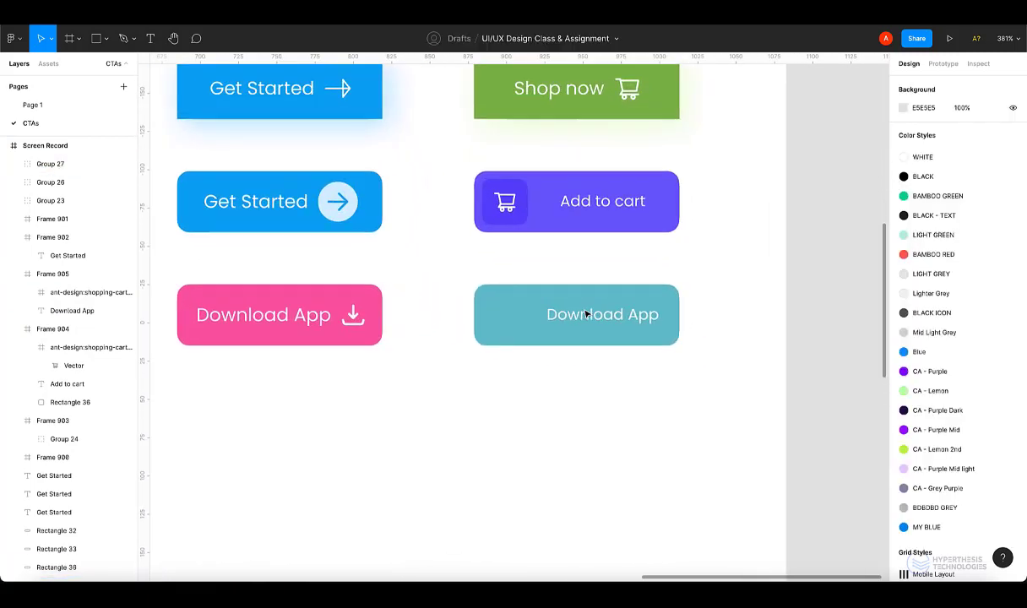
{"action": "left_click", "coordinate": [351, 314], "text": "ctrl"}
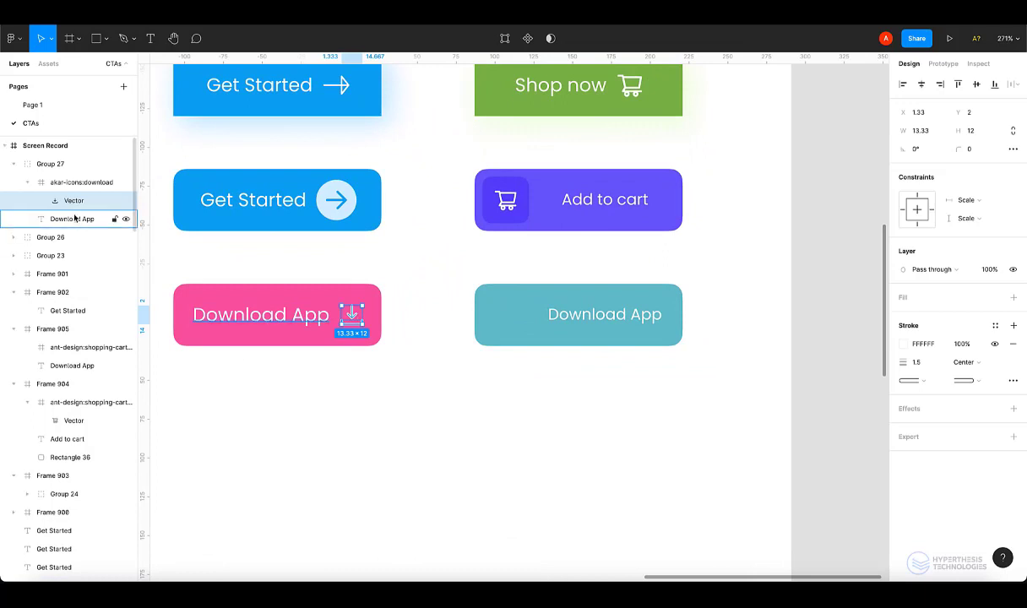
Copy the white download icon into the teal button and shift it left along the centre line.
{"action": "left_click", "coordinate": [76, 181]}
{"action": "left_click_drag", "start_coordinate": [351, 316], "coordinate": [555, 308]}
{"action": "scroll", "coordinate": [648, 328], "scroll_direction": "down", "scroll_amount": 10}
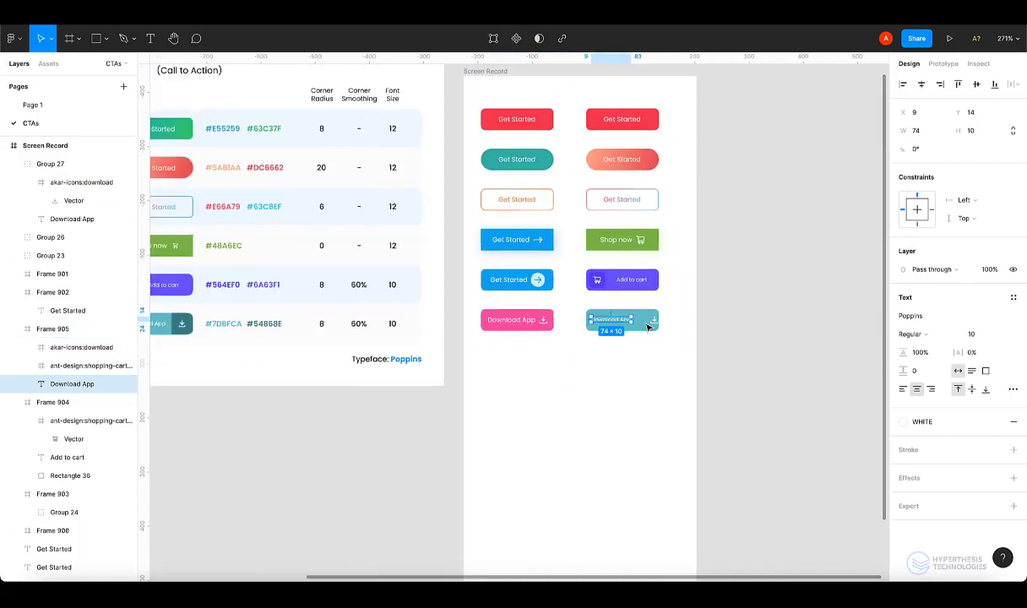
{"action": "scroll", "coordinate": [633, 338], "scroll_direction": "left", "scroll_amount": 3}
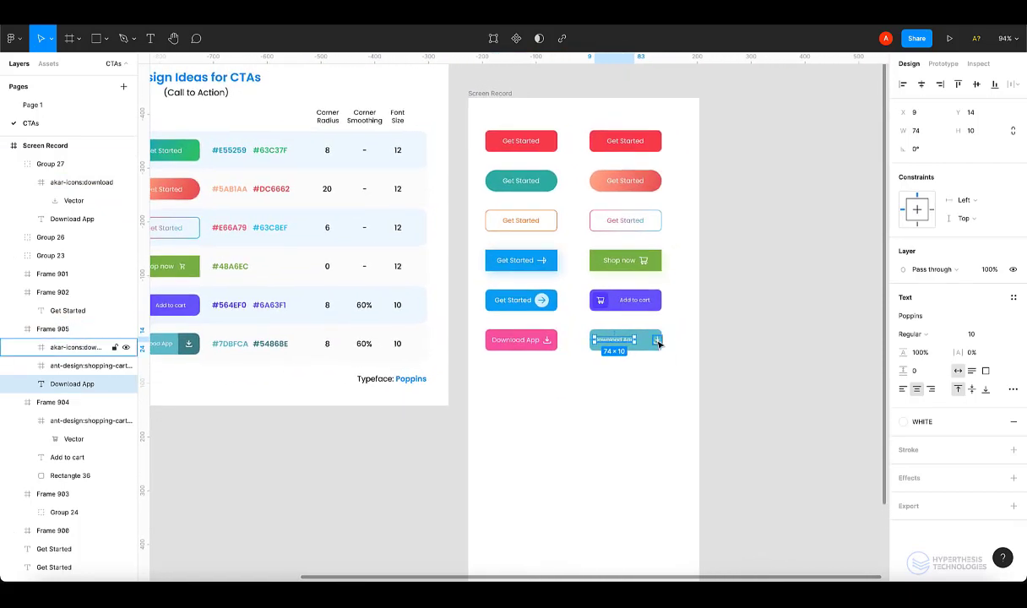
{"action": "scroll", "coordinate": [691, 318], "scroll_direction": "up", "scroll_amount": 10}
{"action": "left_click_drag", "start_coordinate": [661, 338], "coordinate": [629, 339]}
Draw a square at the teal button's right end and place it behind the icon in layer order.
{"action": "key", "text": "r"}
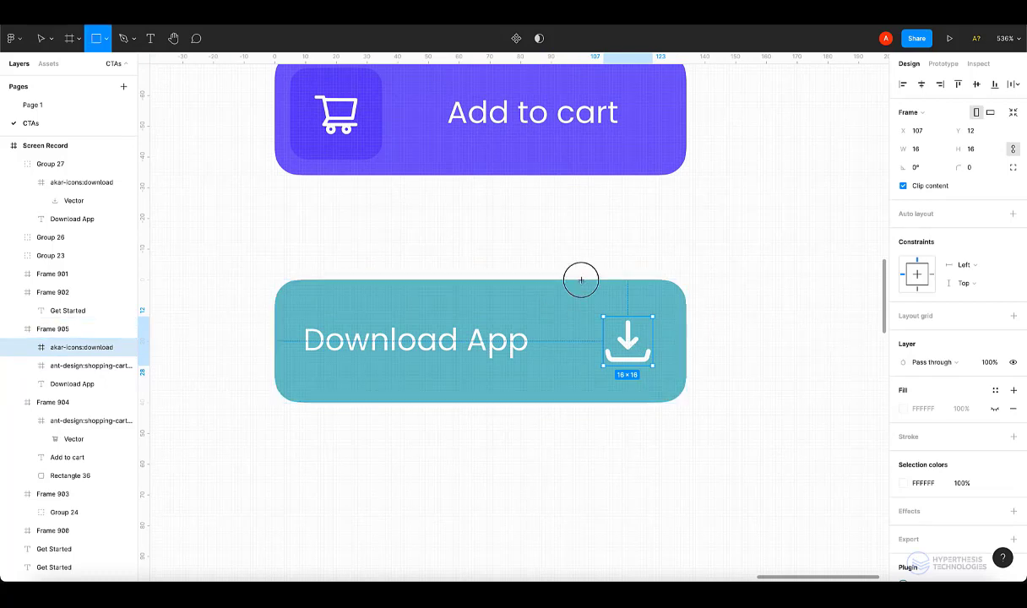
{"action": "left_click_drag", "start_coordinate": [582, 277], "coordinate": [681, 401]}
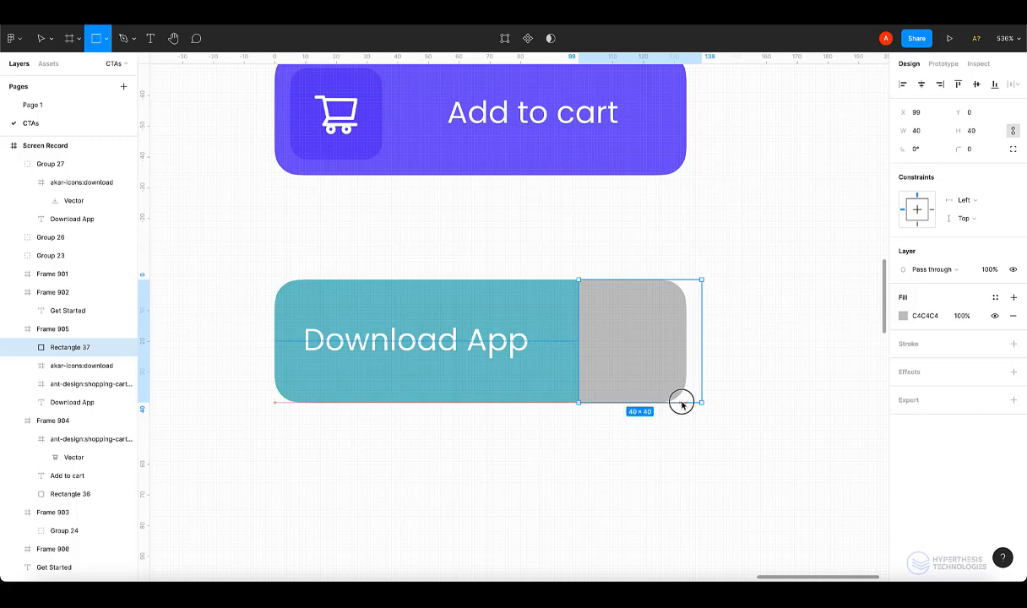
{"action": "left_click_drag", "start_coordinate": [647, 351], "coordinate": [621, 349]}
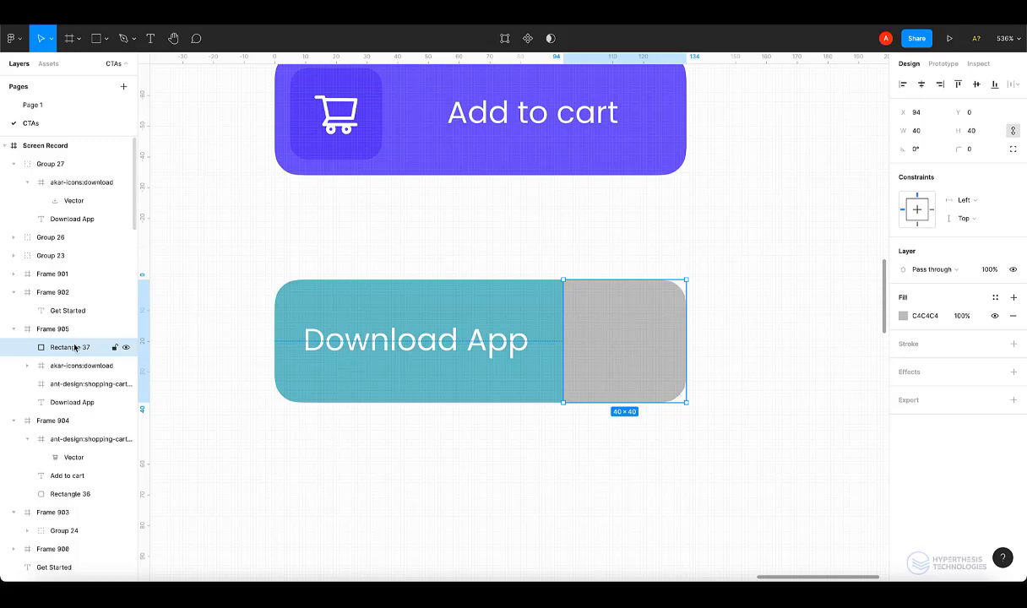
{"action": "left_click_drag", "start_coordinate": [72, 344], "coordinate": [72, 406]}
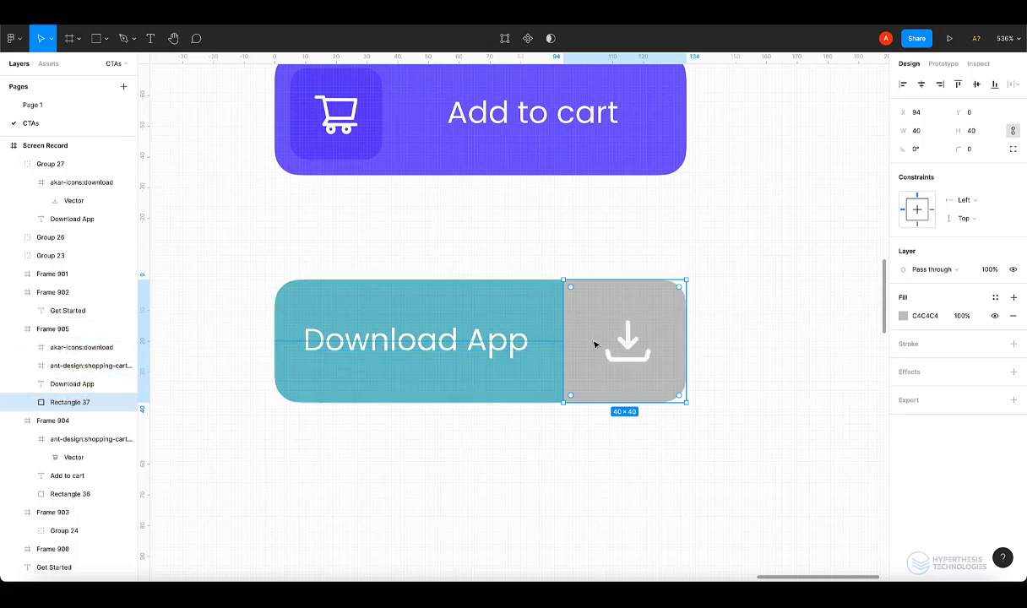
{"action": "left_click_drag", "start_coordinate": [625, 344], "coordinate": [619, 342]}
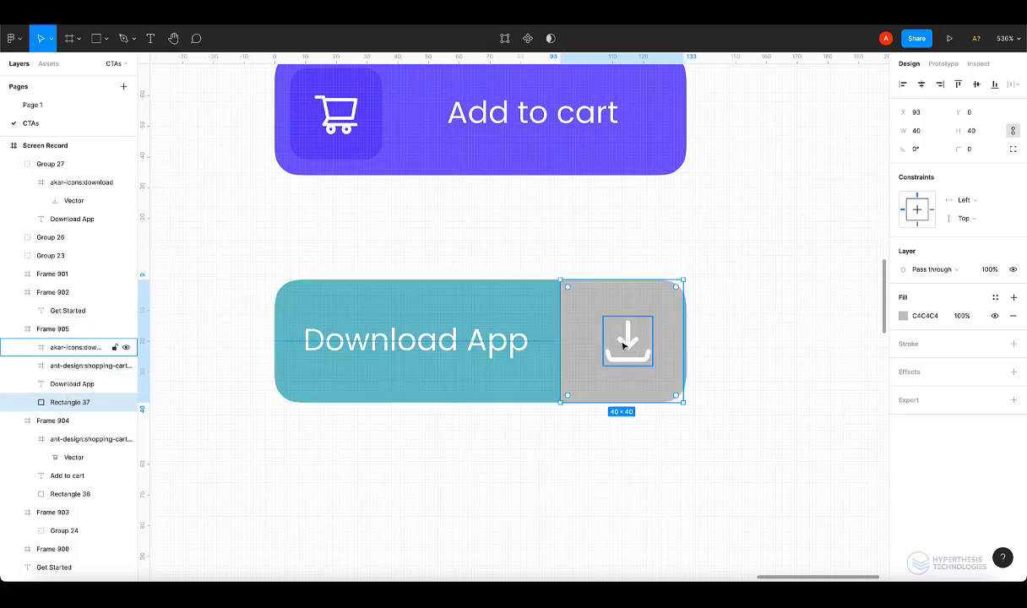
Check the icon's and text's spacing, then shift the Download App text slightly right.
{"action": "left_click", "coordinate": [51, 329]}
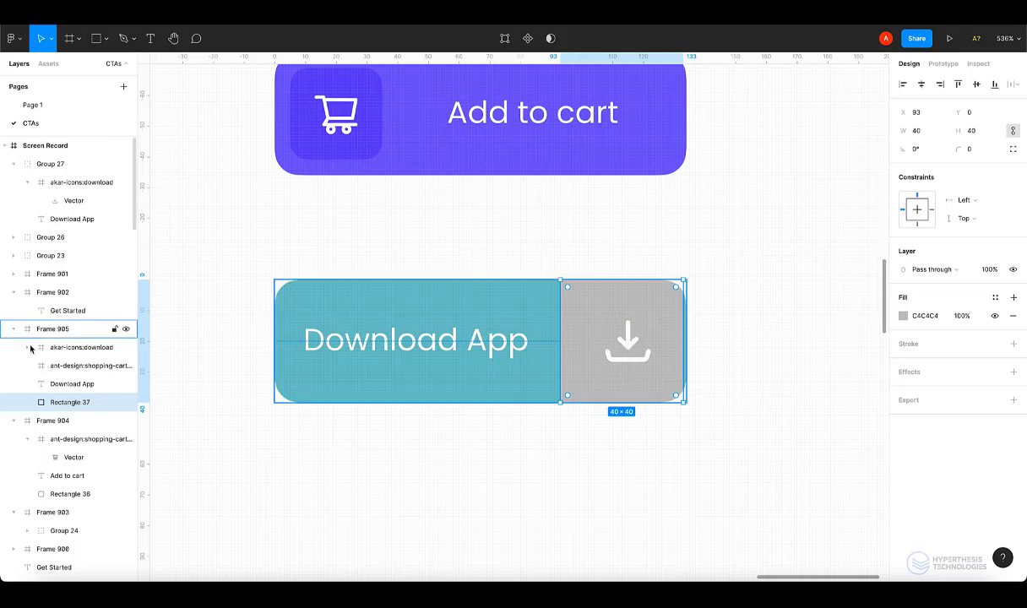
{"action": "left_click", "coordinate": [76, 347]}
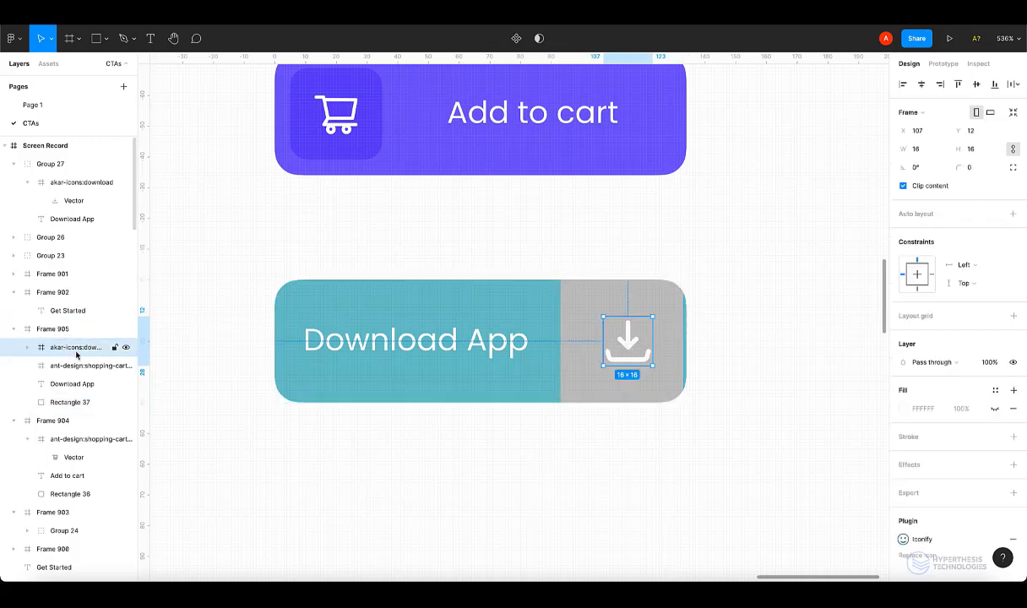
{"action": "left_click", "coordinate": [668, 312]}
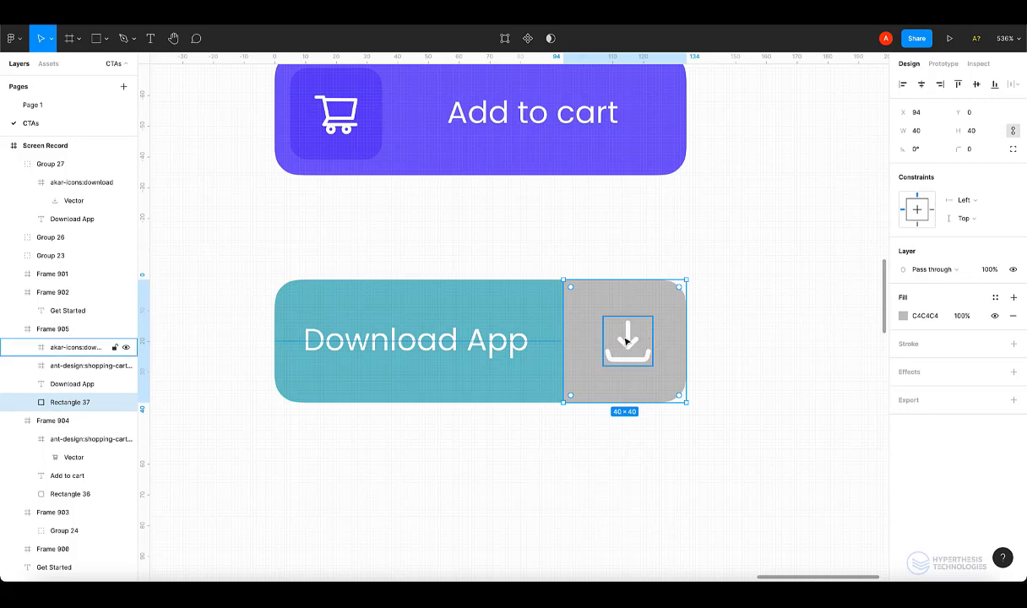
{"action": "left_click", "coordinate": [623, 336]}
{"action": "key", "text": "alt"}
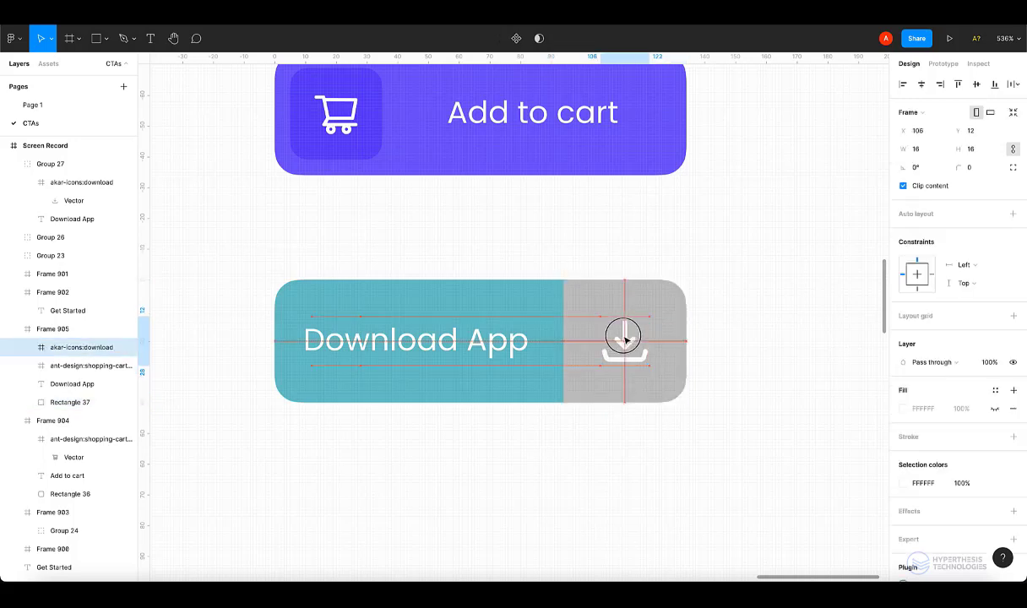
{"action": "left_click", "coordinate": [528, 341]}
{"action": "key", "text": "alt"}
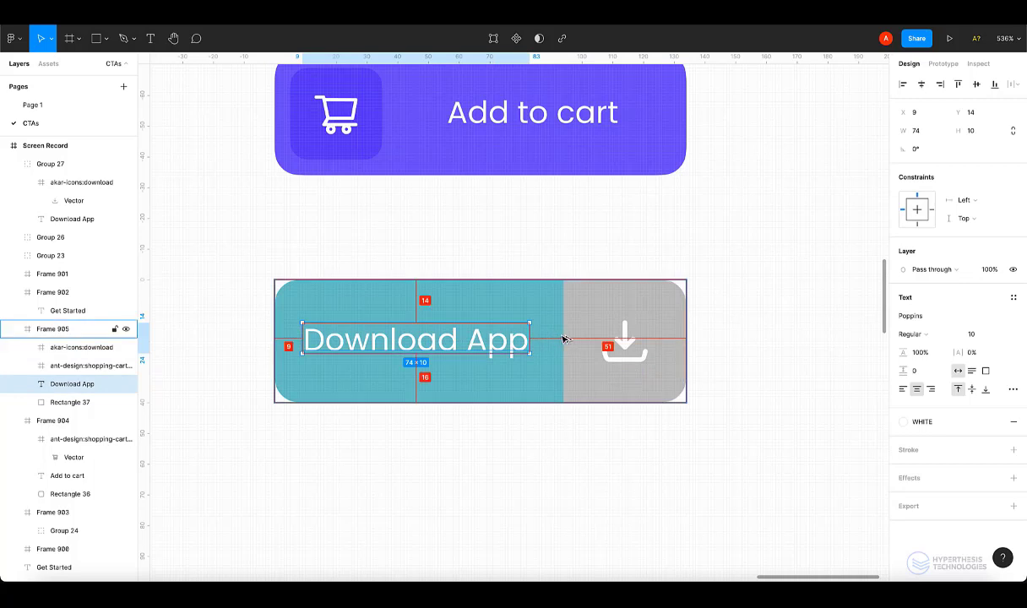
{"action": "left_click_drag", "start_coordinate": [501, 338], "coordinate": [505, 336]}
Fill the square behind the teal icon with dark teal 54868E sampled from the reference button.
{"action": "left_click", "coordinate": [590, 420]}
{"action": "scroll", "coordinate": [651, 337], "scroll_direction": "down", "scroll_amount": 5}
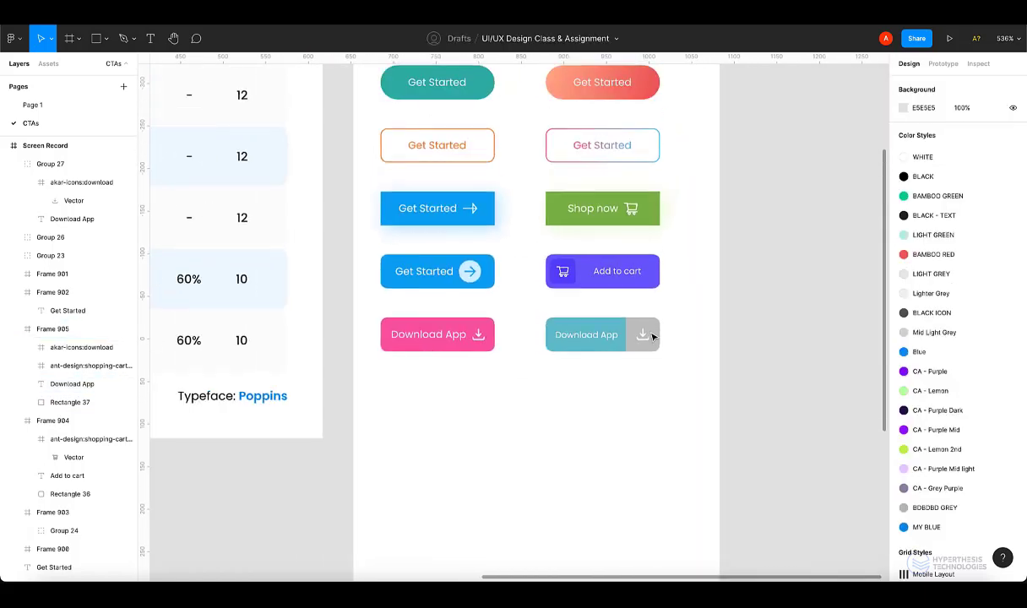
{"action": "left_click", "coordinate": [644, 335], "text": "ctrl"}
{"action": "scroll", "coordinate": [574, 388], "scroll_direction": "left", "scroll_amount": 3}
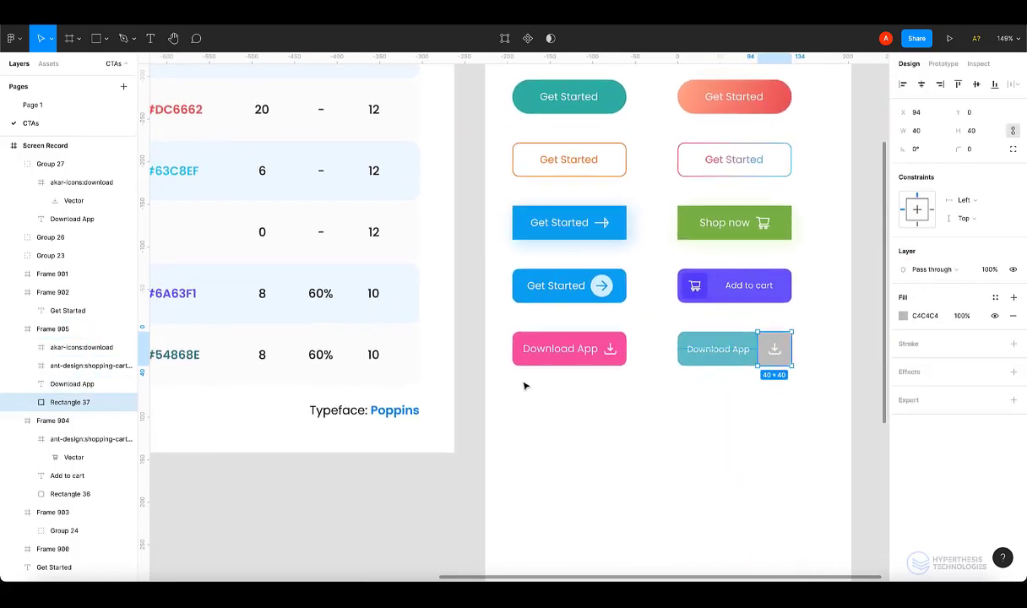
{"action": "scroll", "coordinate": [524, 386], "scroll_direction": "down", "scroll_amount": 3}
{"action": "key", "text": "i"}
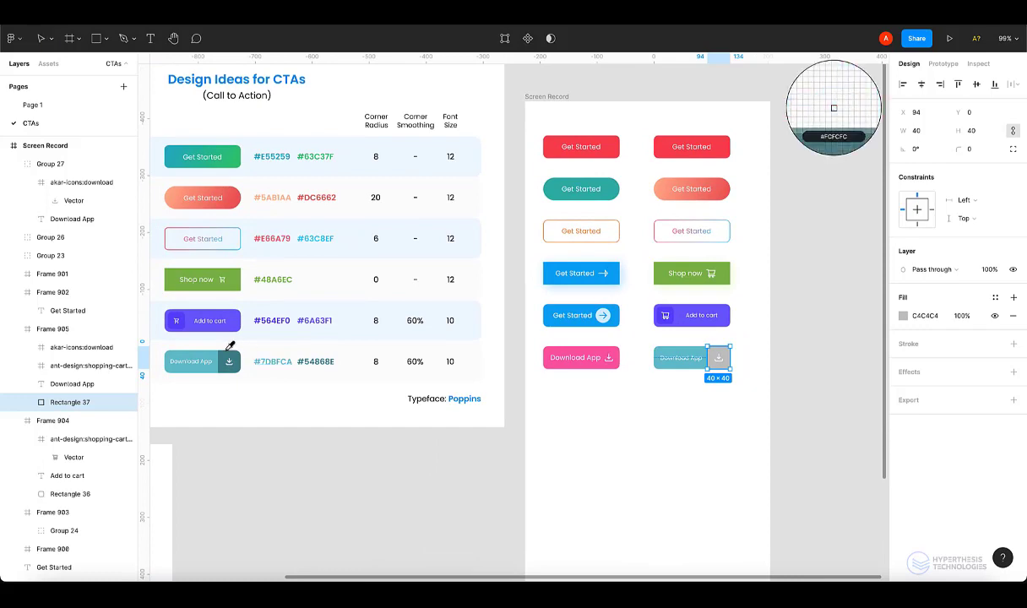
{"action": "left_click", "coordinate": [227, 354]}
{"action": "left_click", "coordinate": [833, 378]}
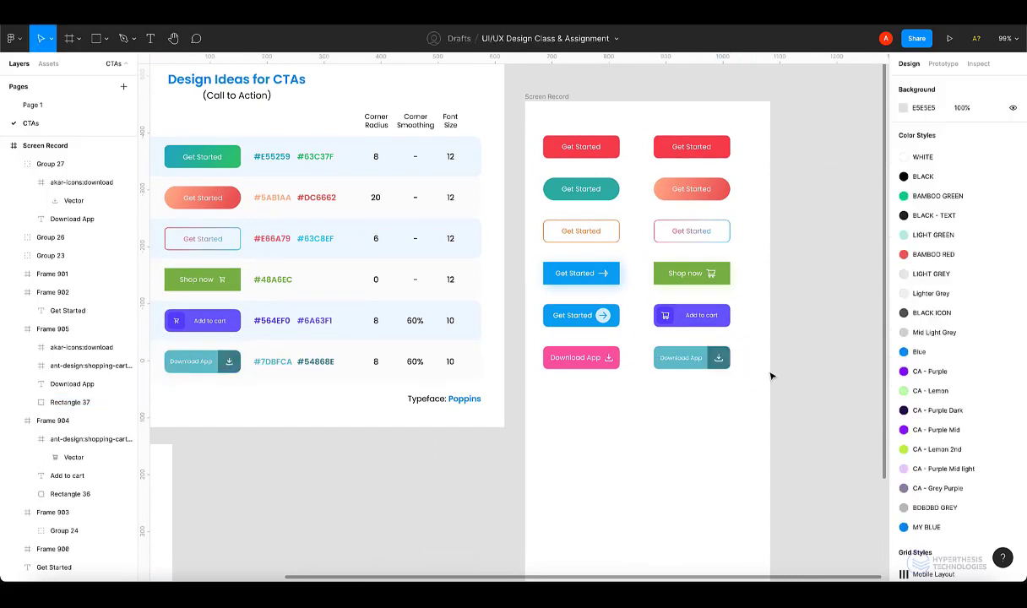
{"action": "scroll", "coordinate": [768, 377], "scroll_direction": "left", "scroll_amount": 4}
{"action": "scroll", "coordinate": [764, 375], "scroll_direction": "up", "scroll_amount": 2}
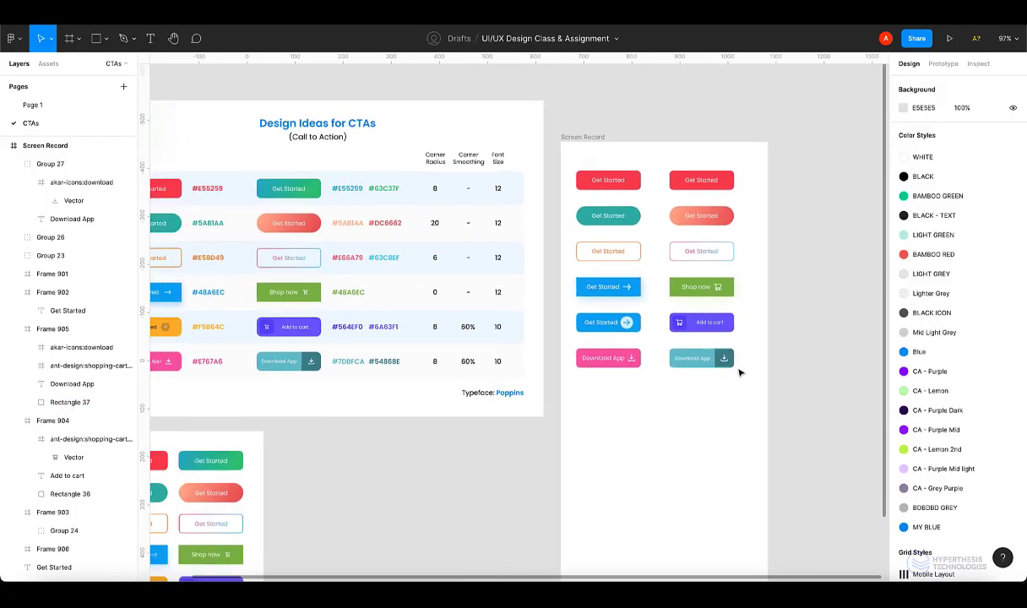
{"action": "scroll", "coordinate": [740, 372], "scroll_direction": "down", "scroll_amount": 3}
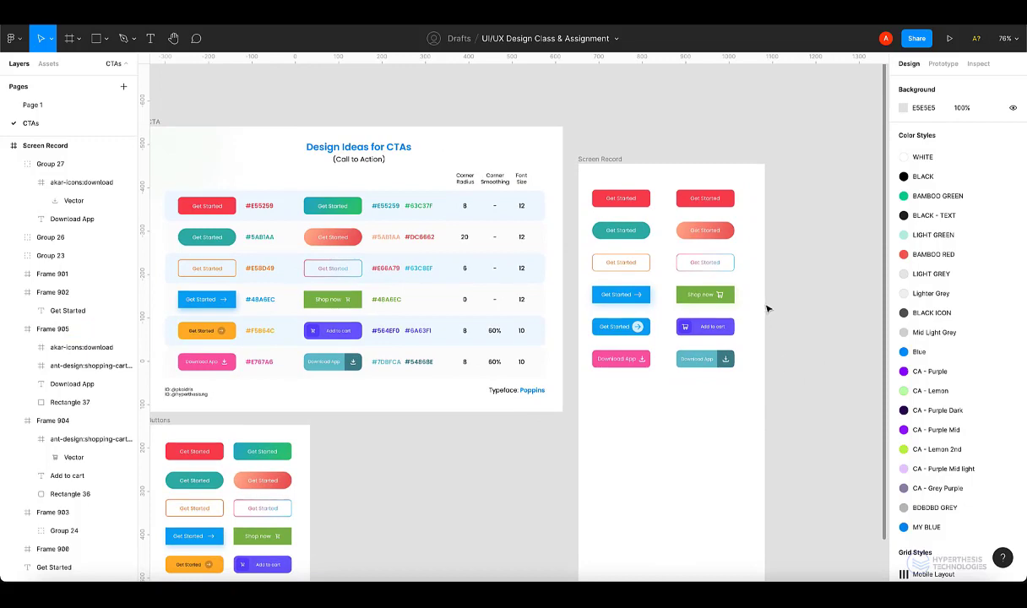